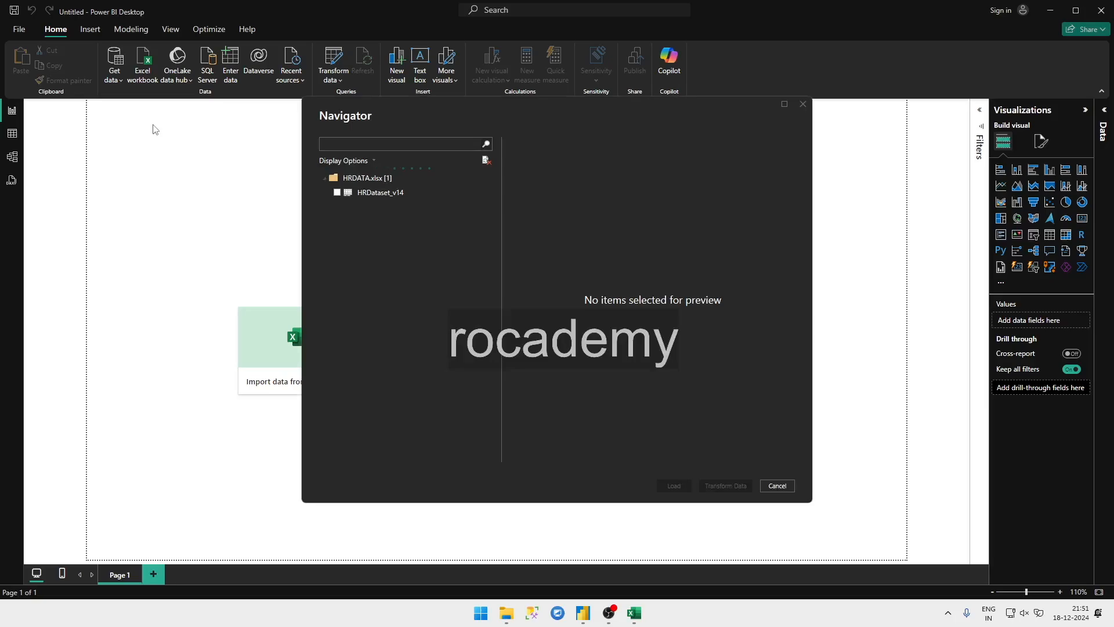
Step: Preview the HRDataset_v14 sheet of HRDATA.xlsx through its last column and load it into the model
click(366, 194)
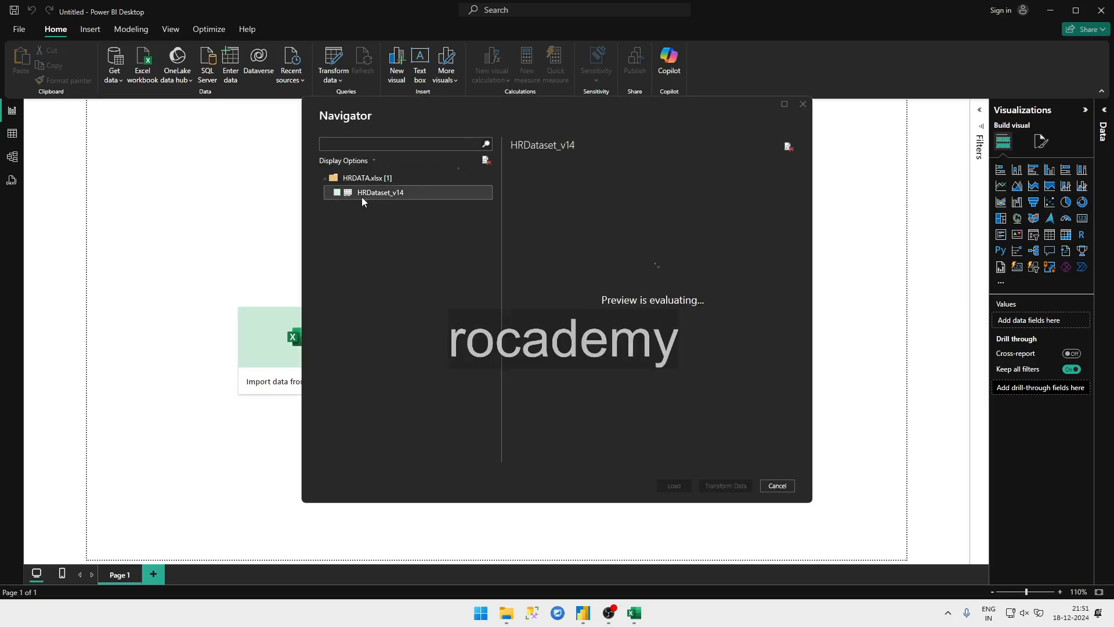
drag(501, 114, 346, 112)
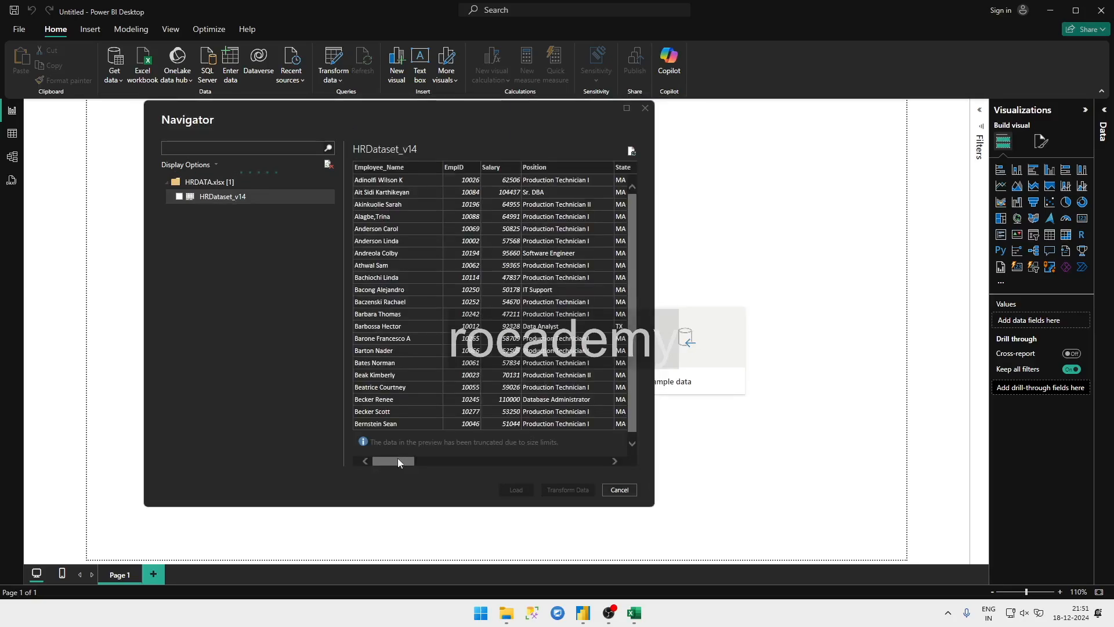
drag(398, 460, 613, 460)
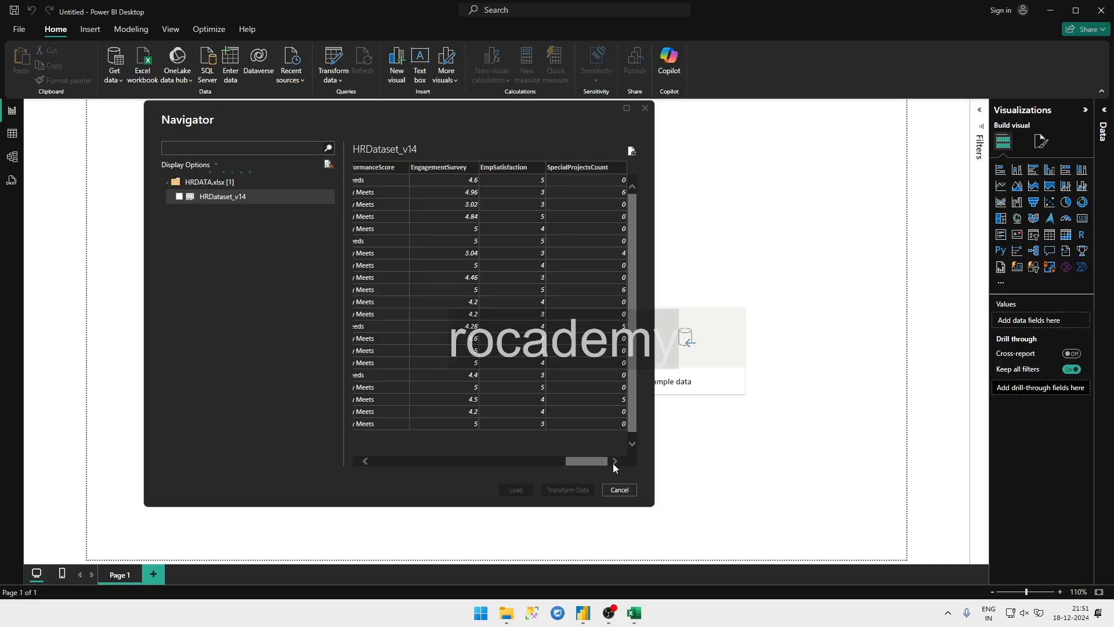
drag(603, 461, 390, 467)
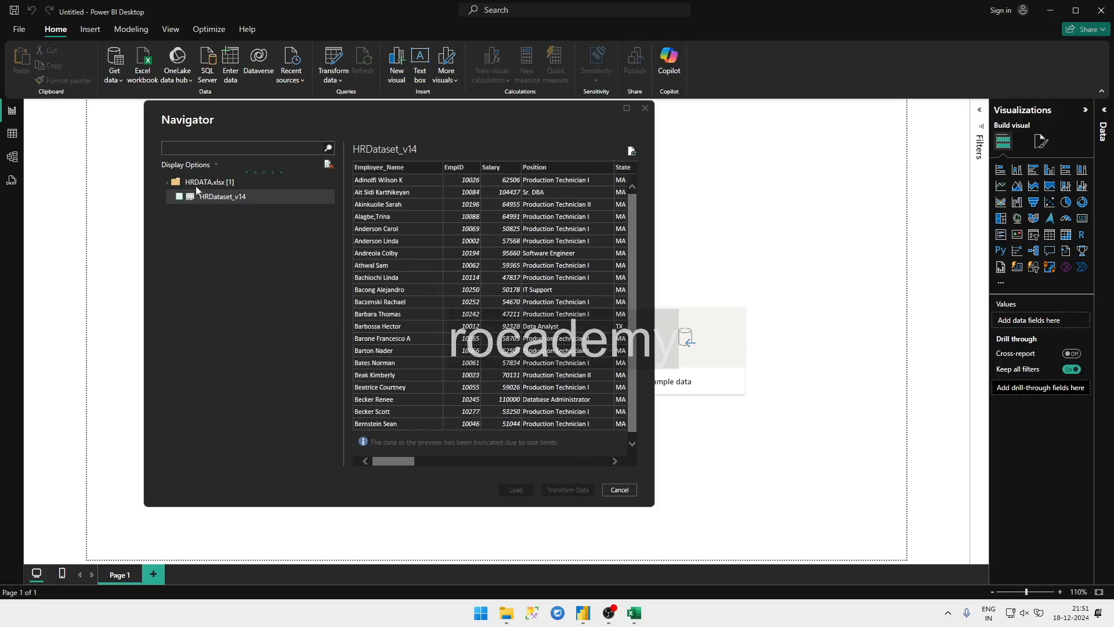
click(179, 197)
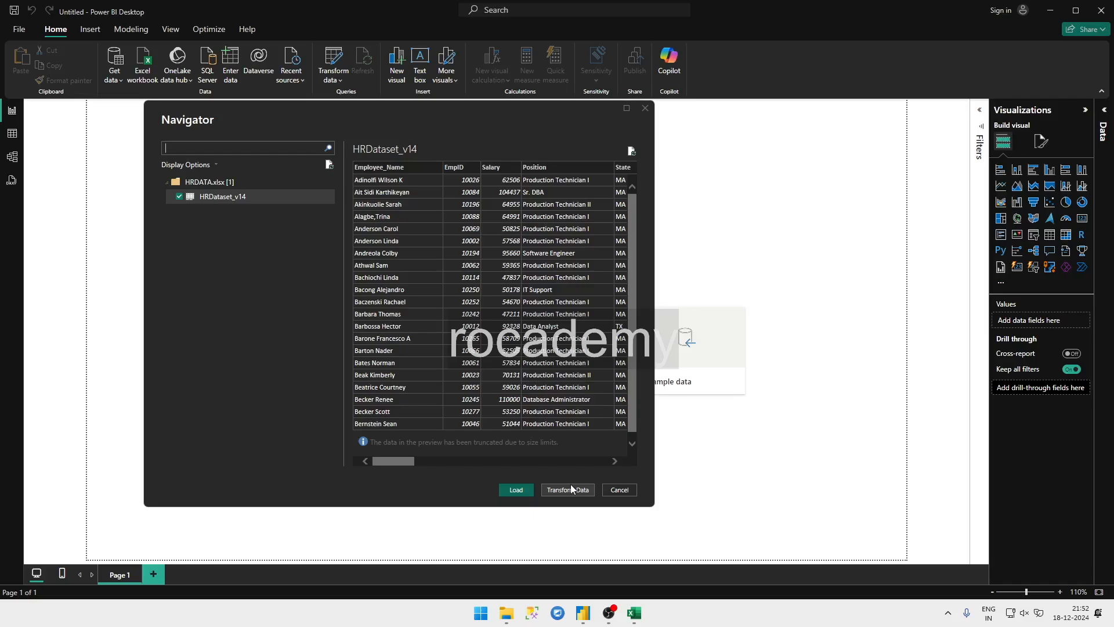
click(516, 489)
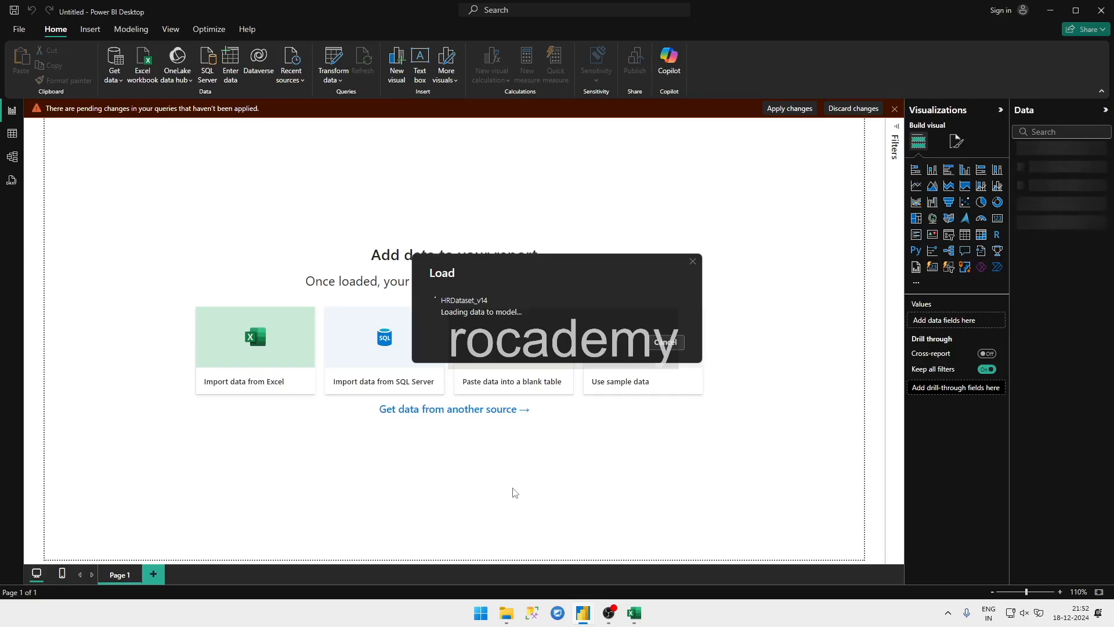
Step: Show the loaded HRDataset_v14 data as a table, and close the HRDATA workbook in Excel
click(12, 135)
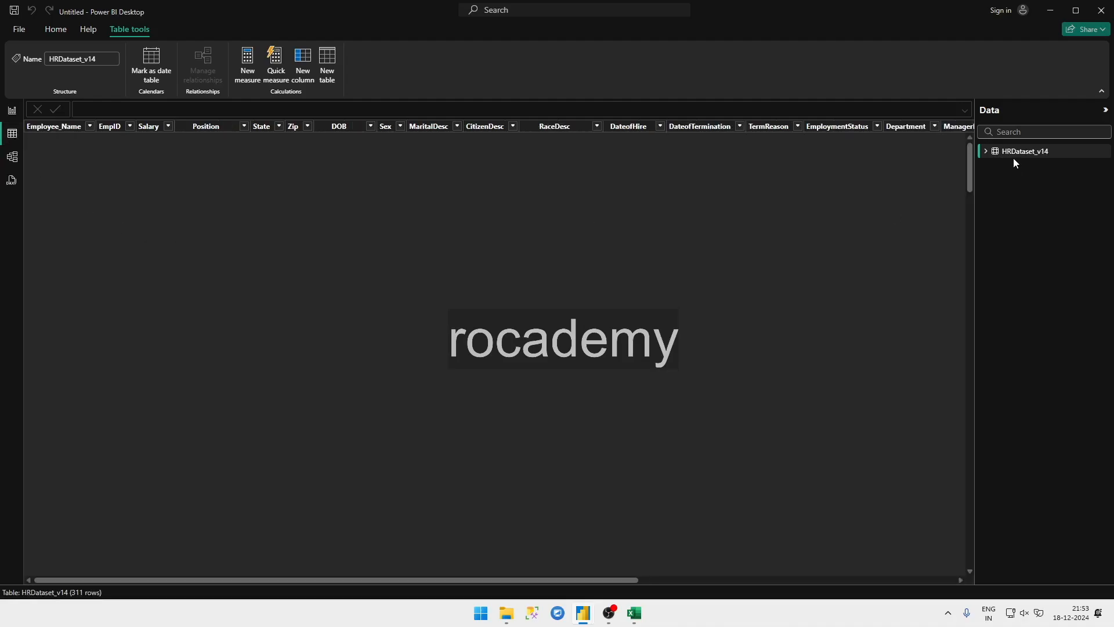
mouse_move(634, 613)
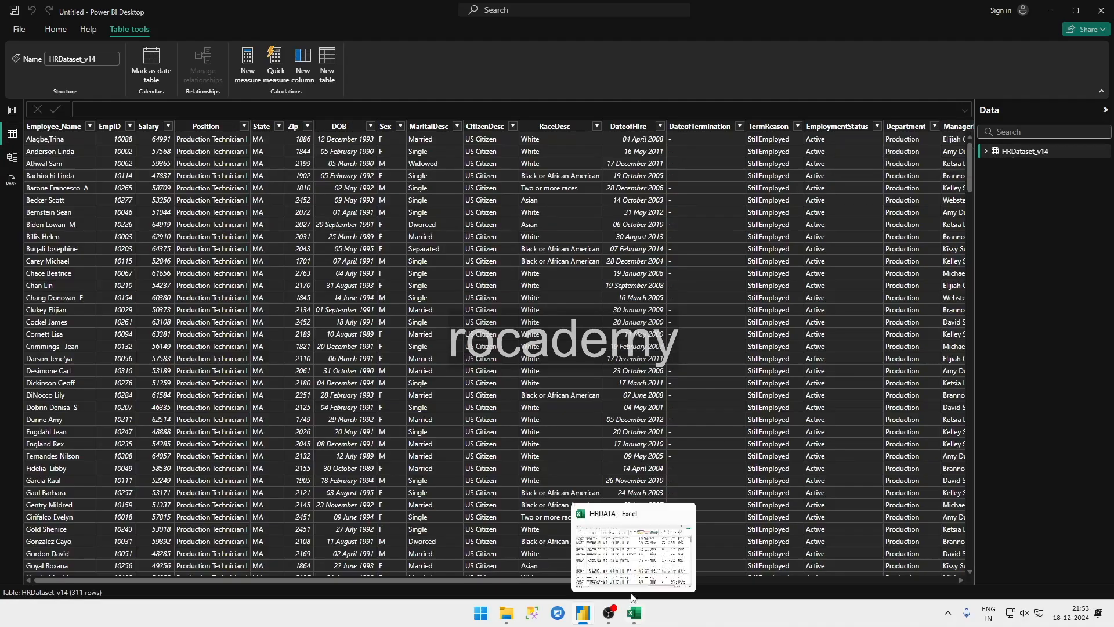
click(620, 561)
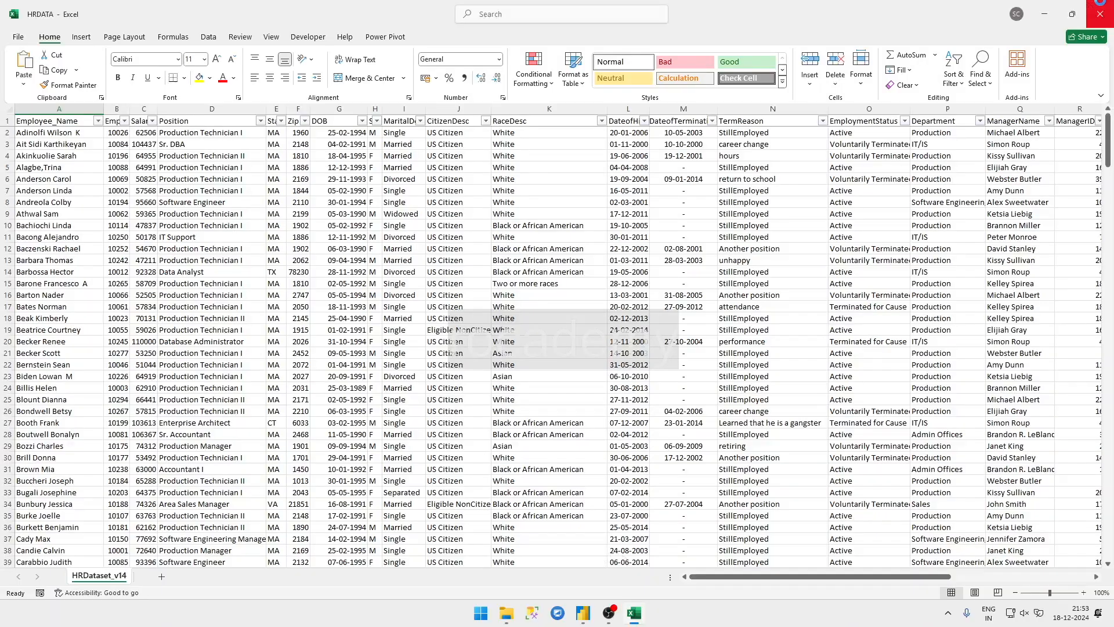
click(1100, 13)
drag(666, 567, 310, 599)
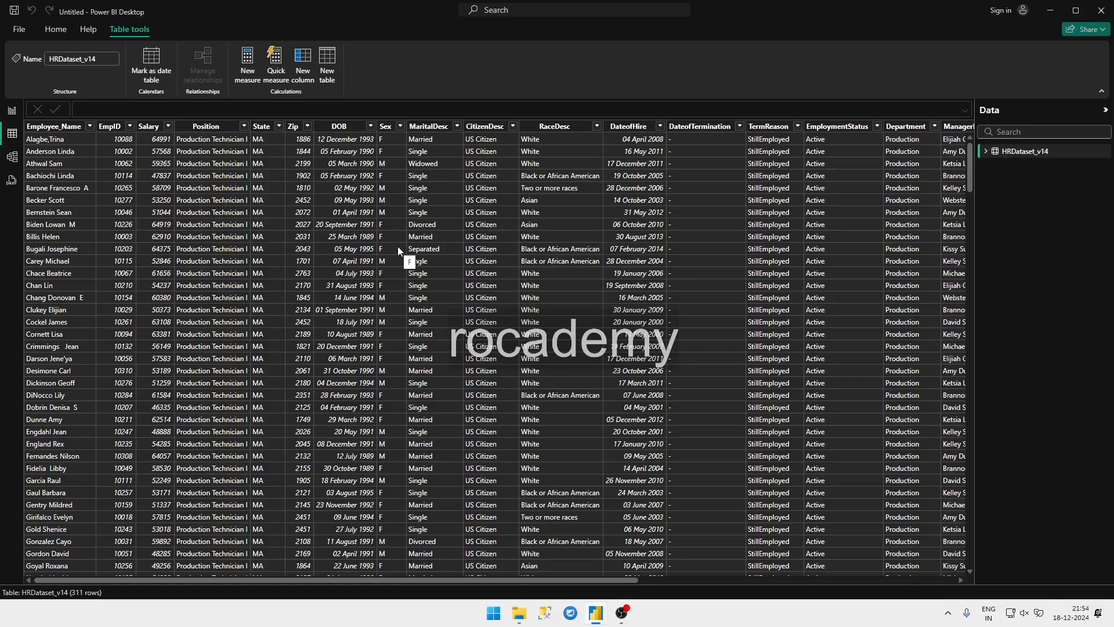
Step: Examine the finished HR Analytics report's dashboard and the measures listed under its HRDataset_v14 table
mouse_move(599, 614)
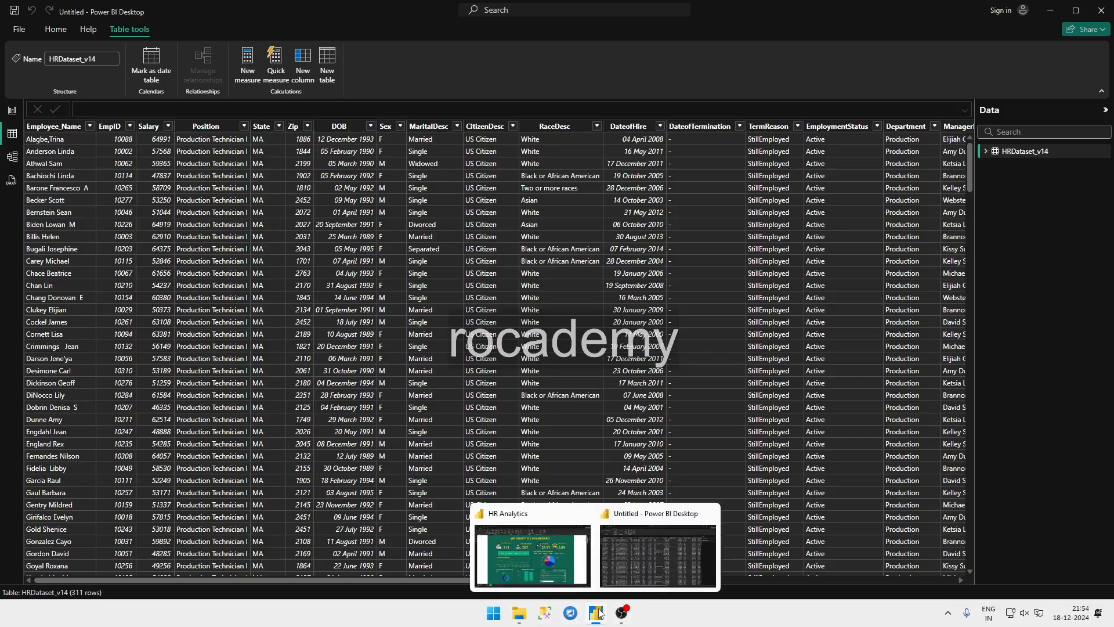
click(532, 554)
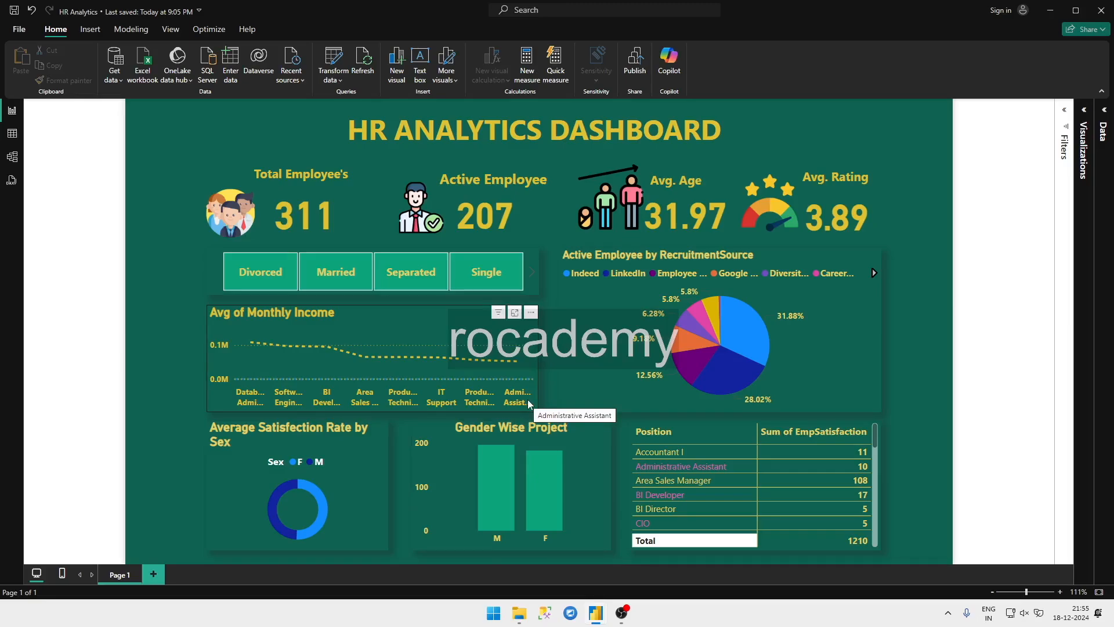
click(13, 134)
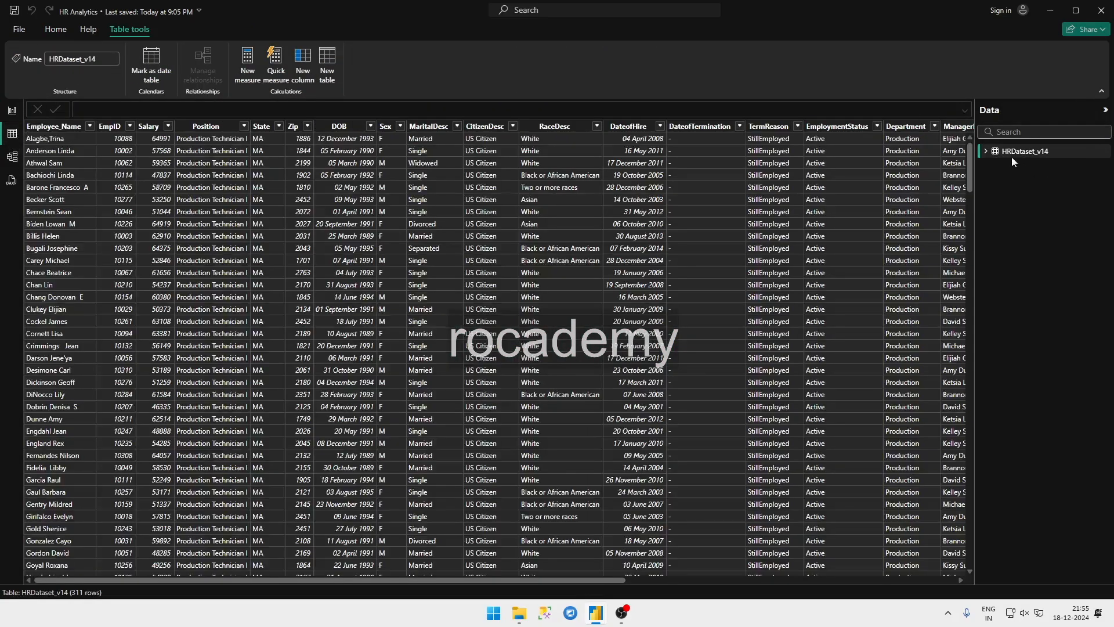
click(986, 152)
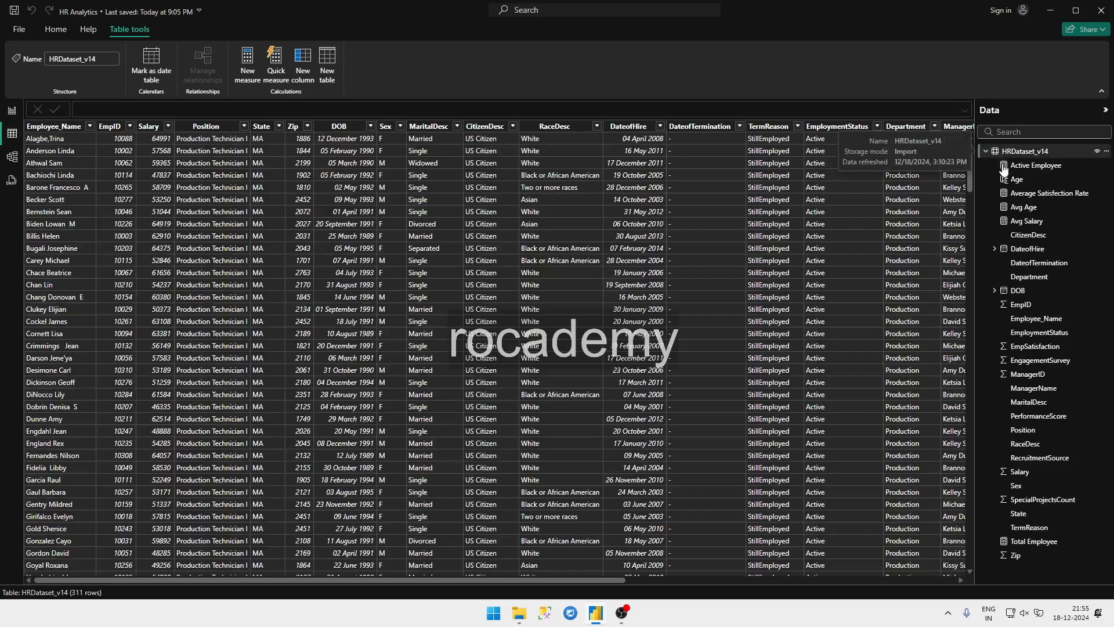
click(12, 110)
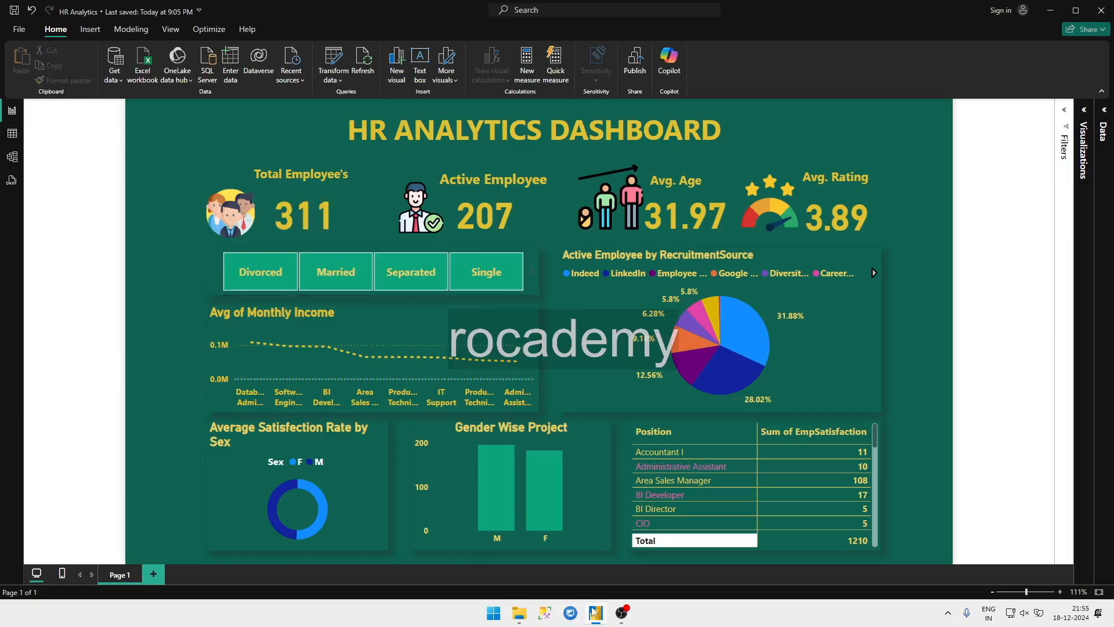
mouse_move(594, 612)
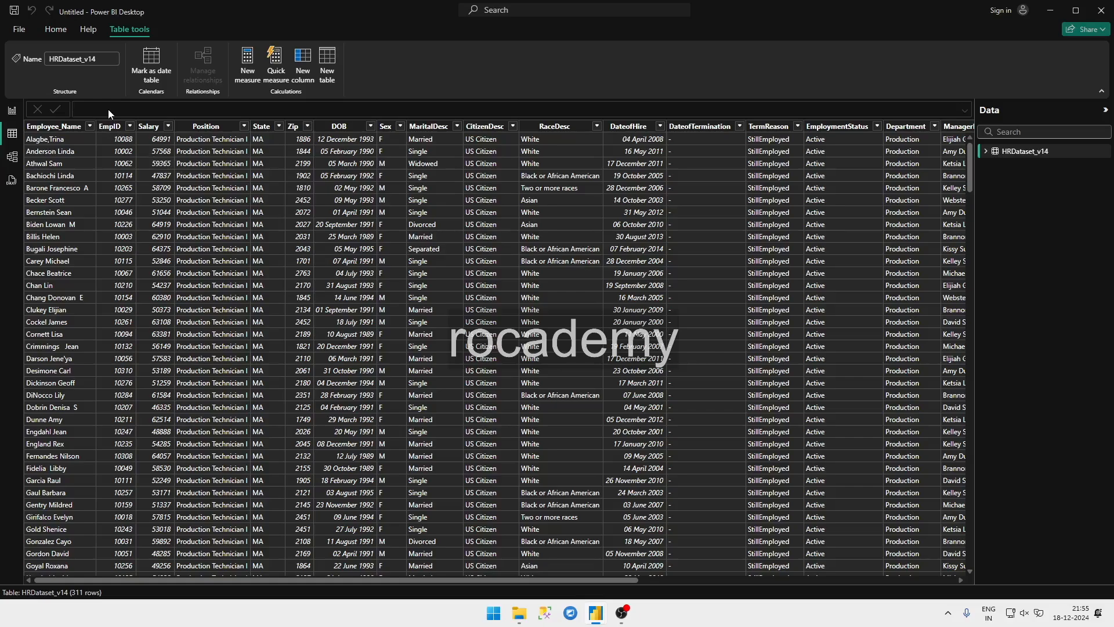
Step: Start a new measure in the untitled report's HRDataset_v14 table and name it Total Employe
click(252, 72)
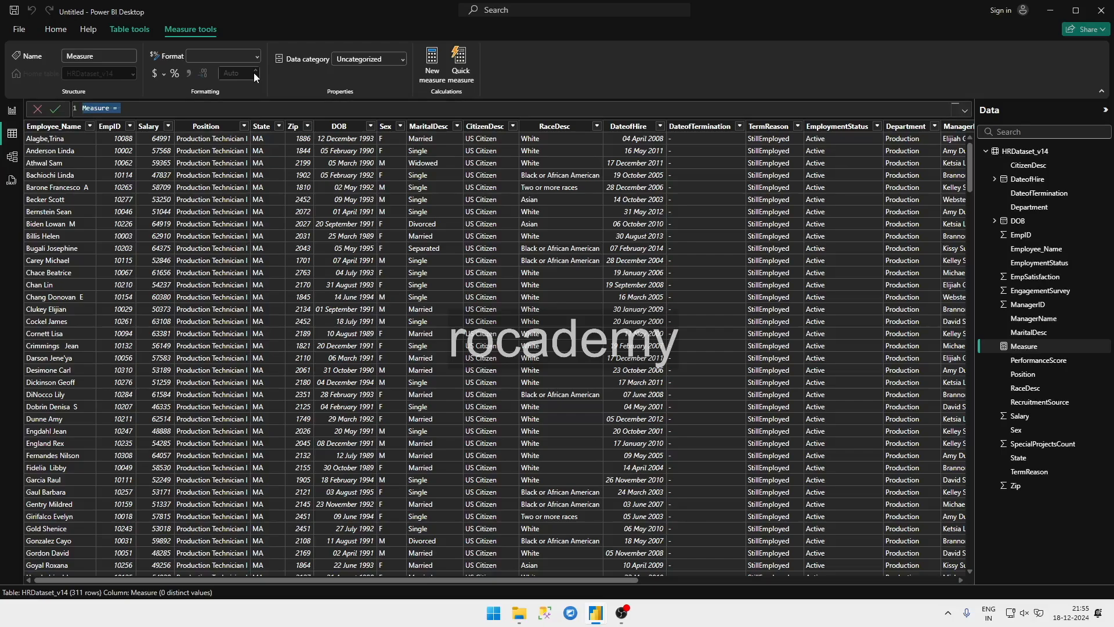
click(134, 106)
key(ctrl+a)
text(Total Employees= c)
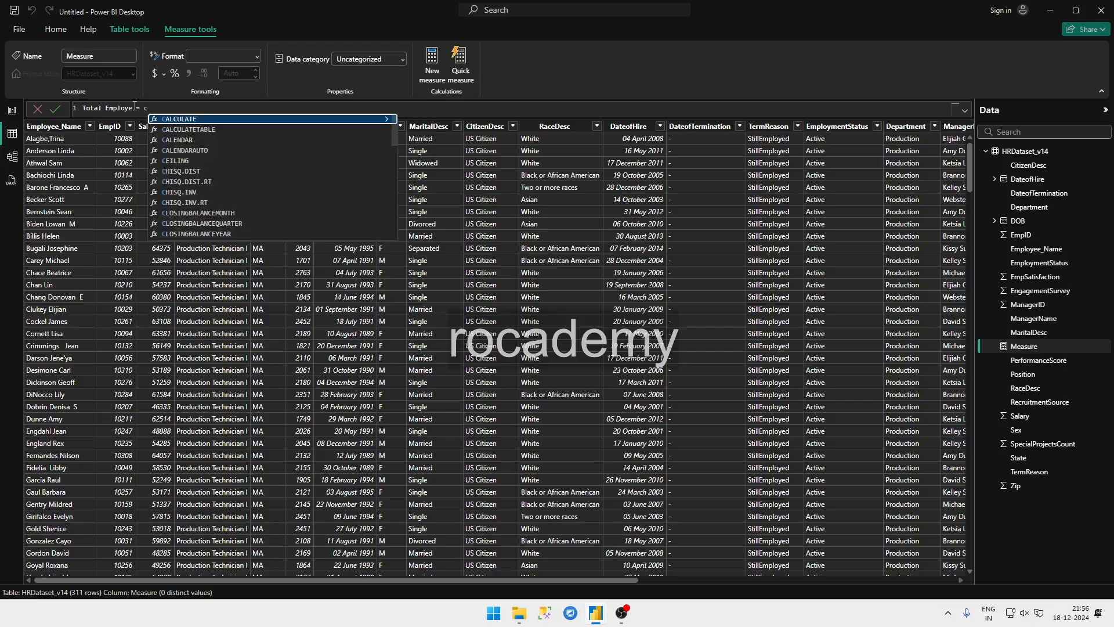
text(oun)
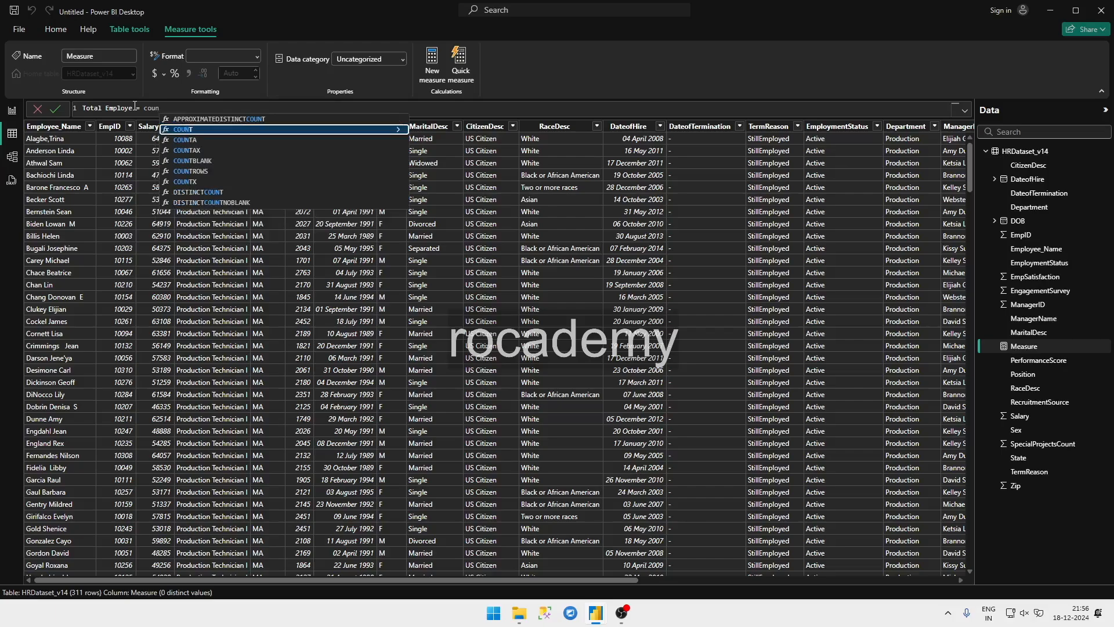
Step: Define the Total Employe measure as COUNTA(HRDataset_v14[Employee_Name]) and commit it
key(Down)
key(Tab)
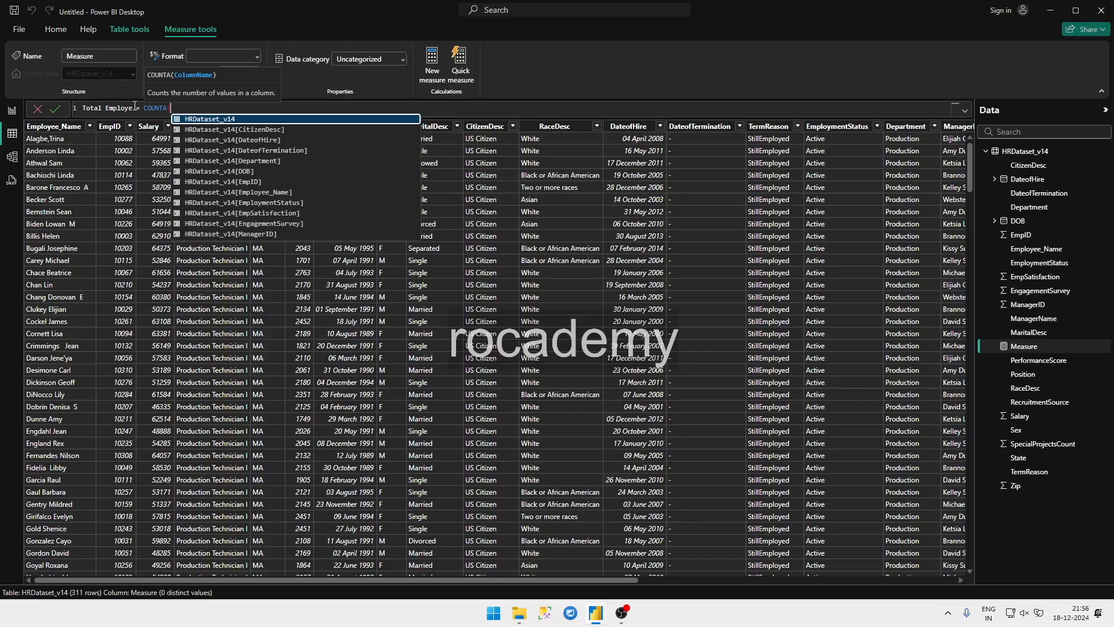
text(empl)
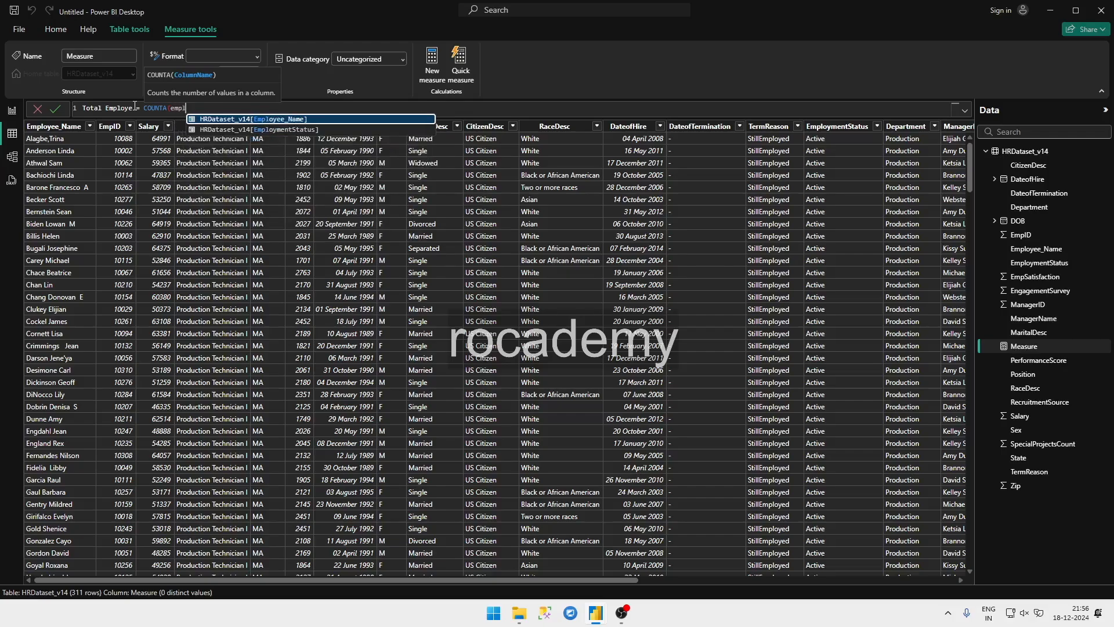
key(Tab)
text())
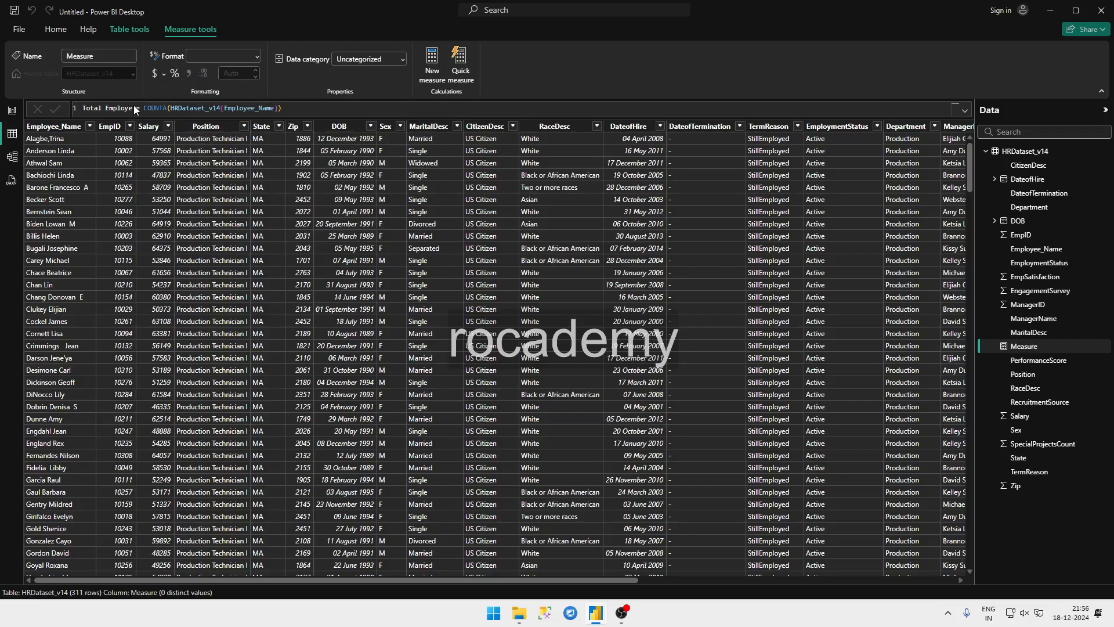
key(Return)
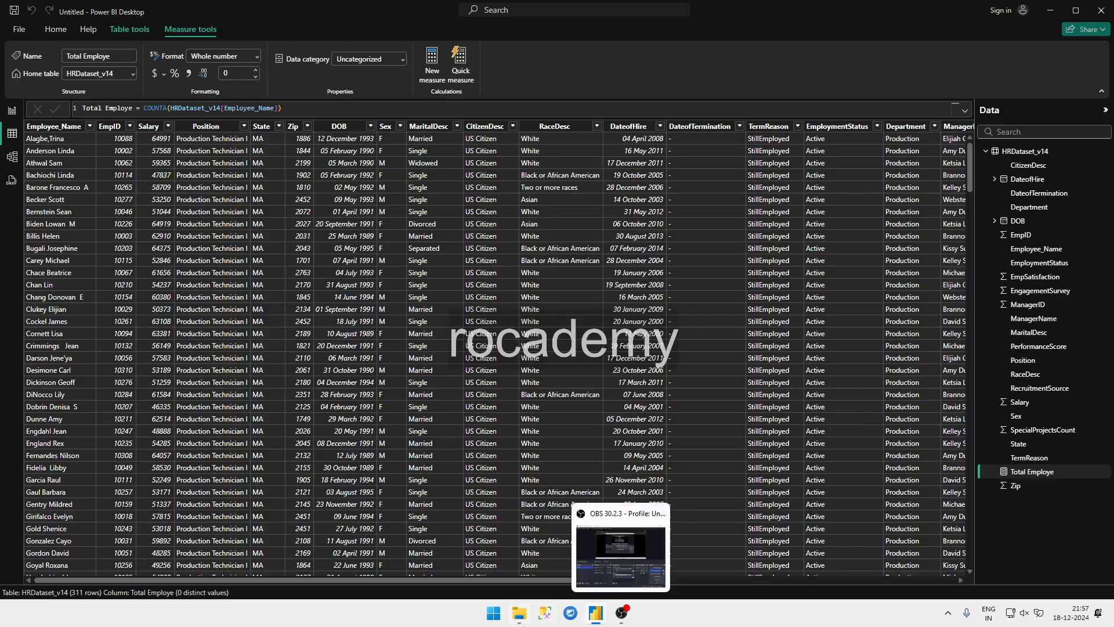
Step: Switch to the HR Analytics report and copy the formula of its Active Employee measure
mouse_move(590, 613)
click(566, 580)
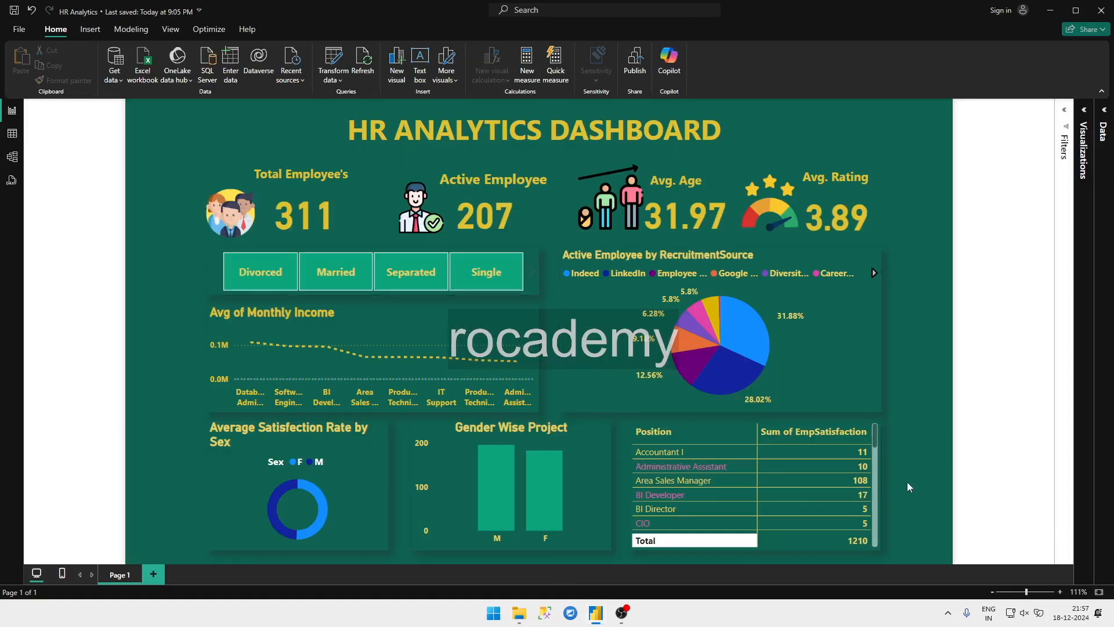
mouse_move(601, 620)
click(631, 569)
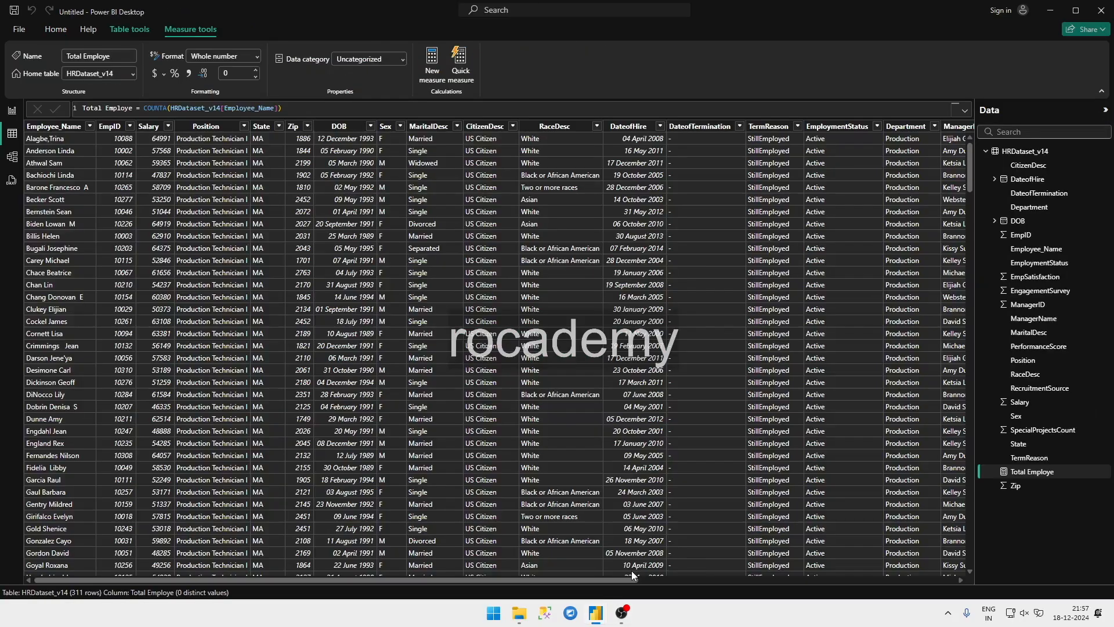
click(556, 535)
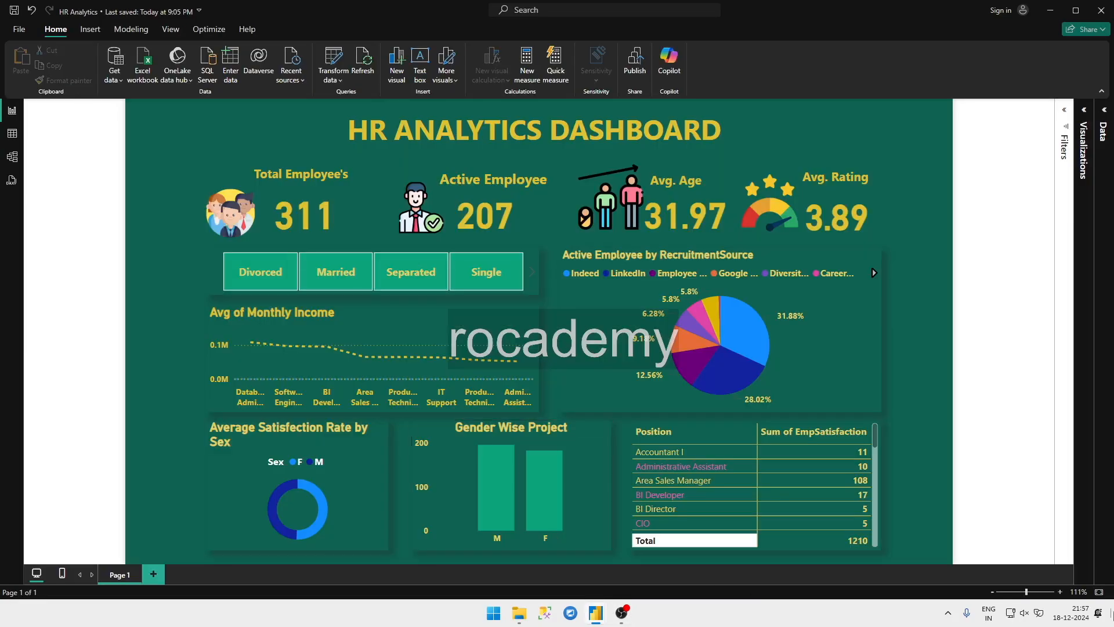
click(17, 139)
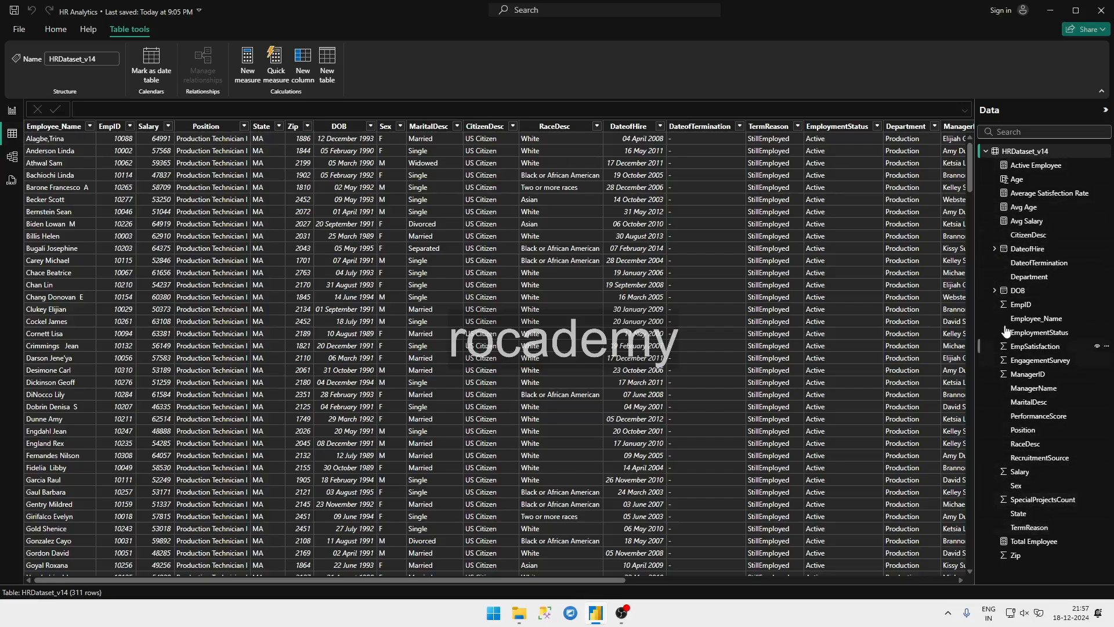
click(1032, 166)
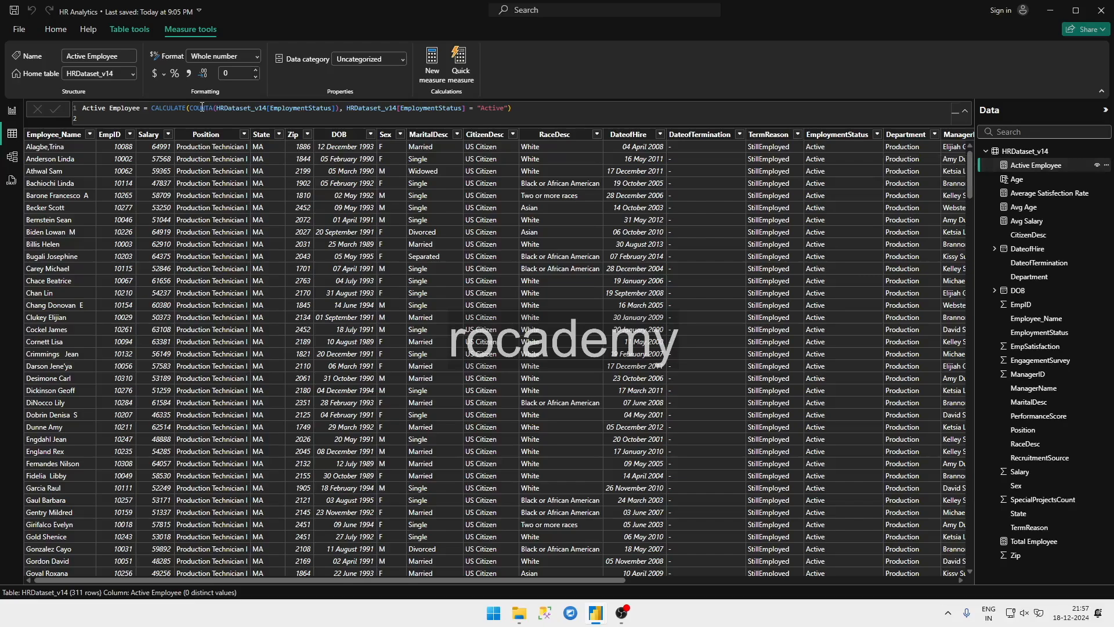
drag(518, 110, 273, 86)
key(ctrl+c)
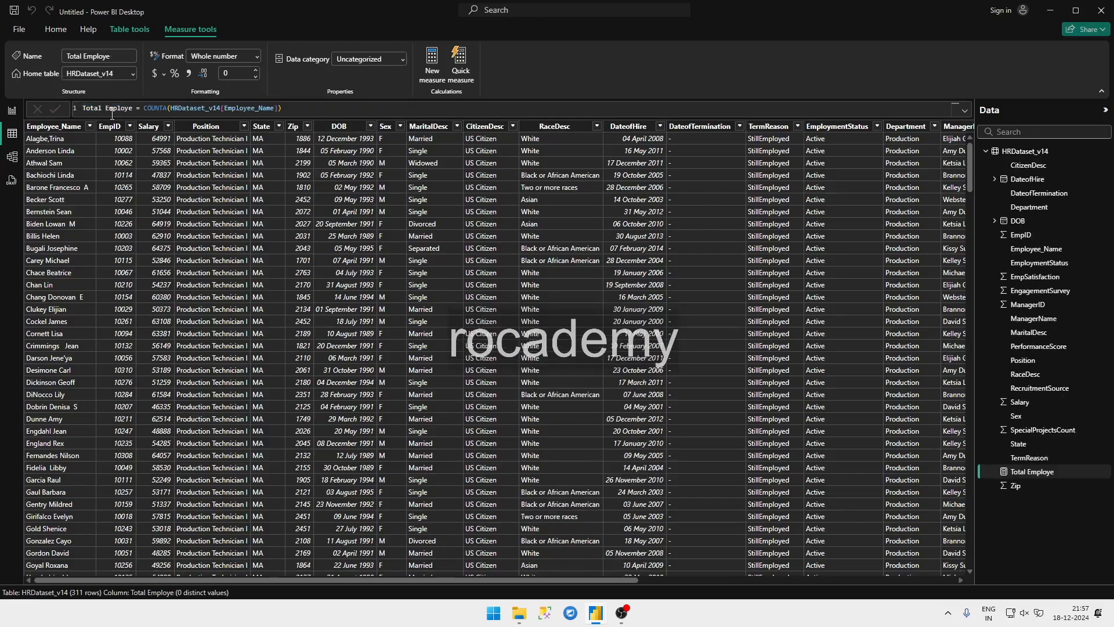
Step: Start a new measure in the untitled report's HRDataset_v14 table, name it Active Employee and paste the copied formula
click(360, 109)
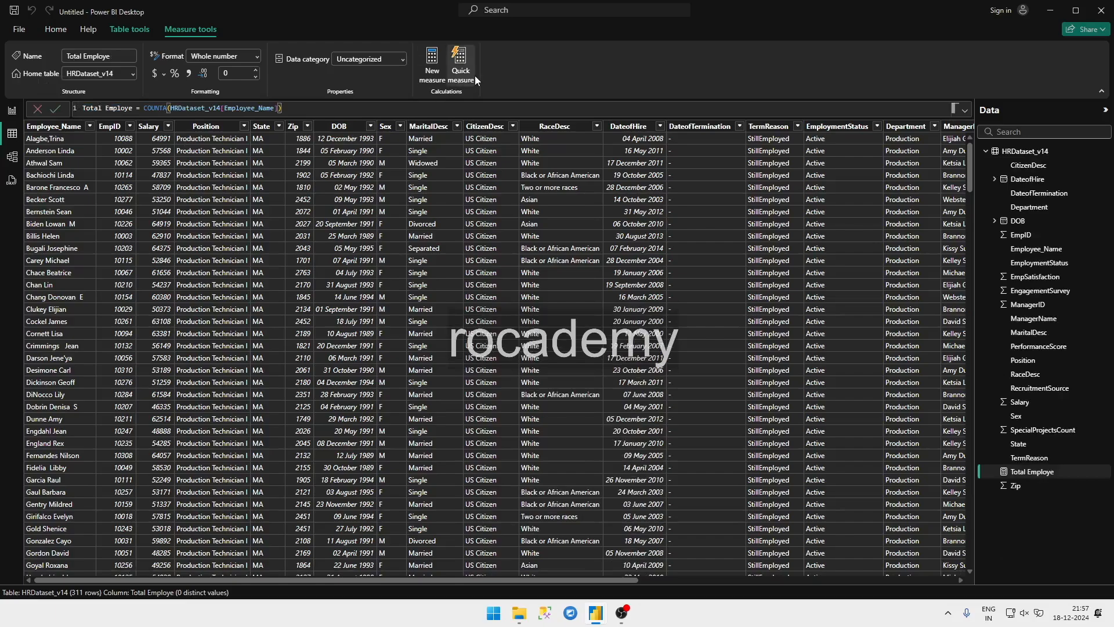
click(418, 64)
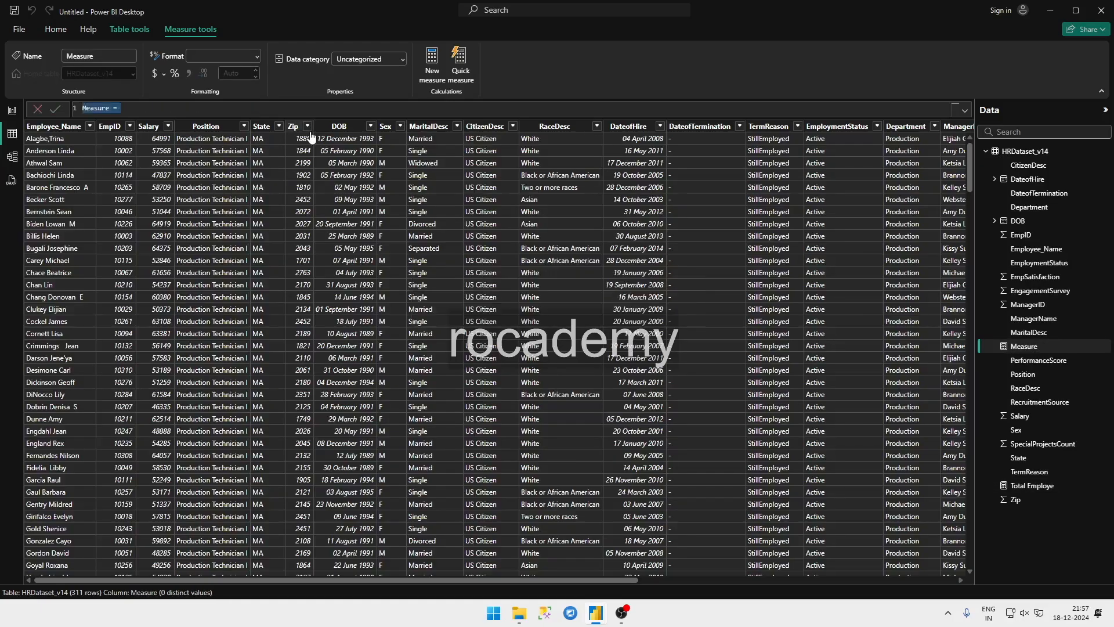
text(Active Employee =)
key(ctrl+v)
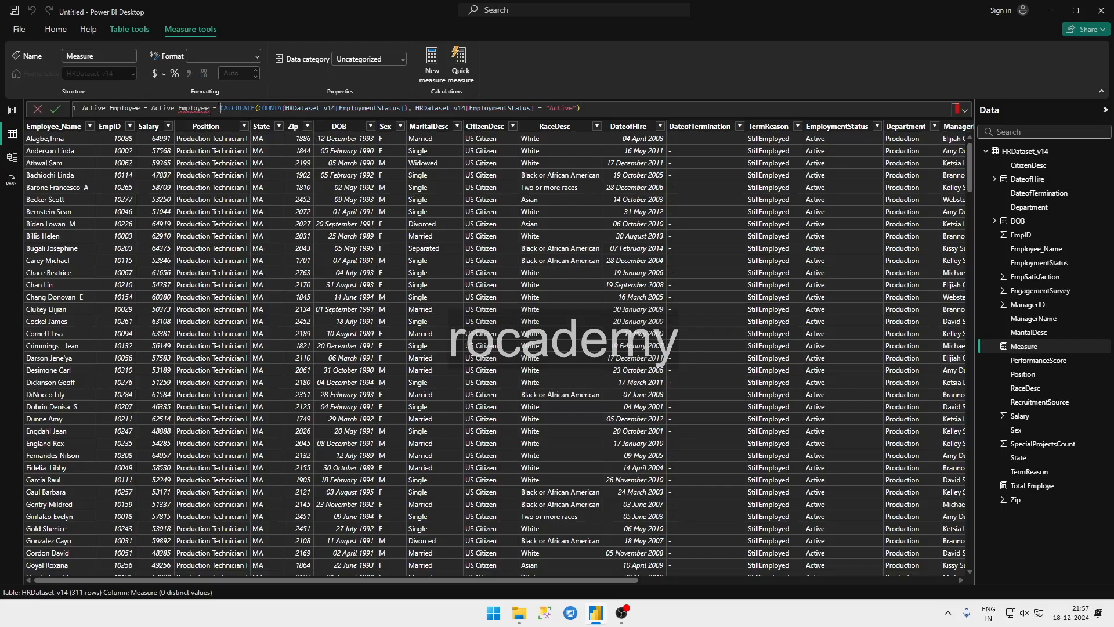
Step: Remove the duplicated name and commit Active Employee = CALCULATE(COUNTA(HRDataset_v14[EmploymentStatus]), HRDataset_v14[EmploymentStatus] = "Active")
drag(221, 109, 152, 108)
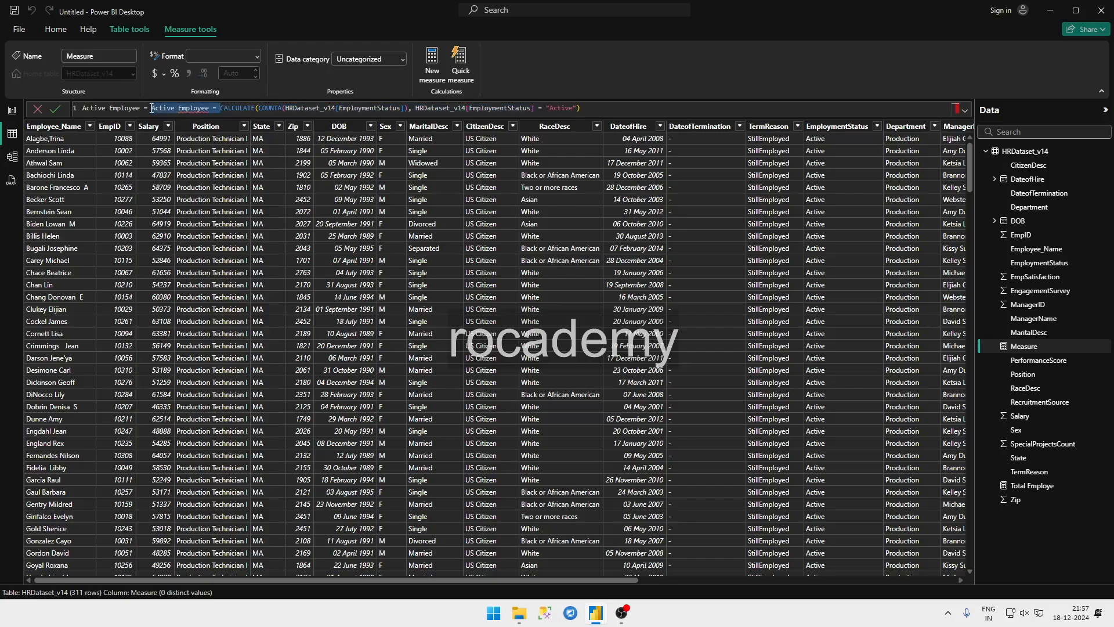
key(BackSpace)
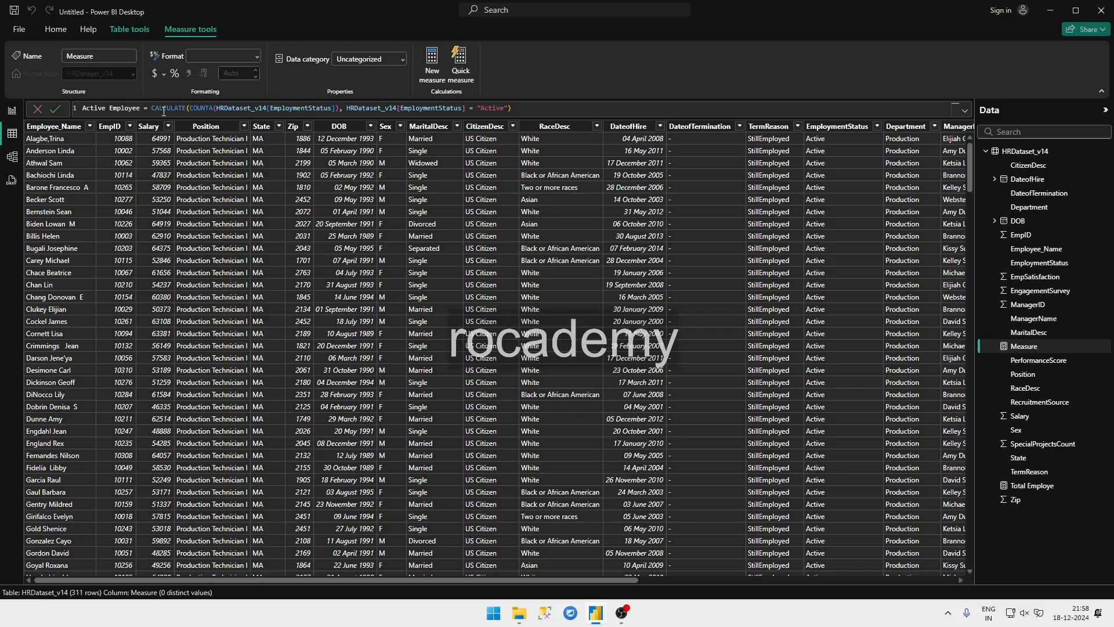
double_click(205, 106)
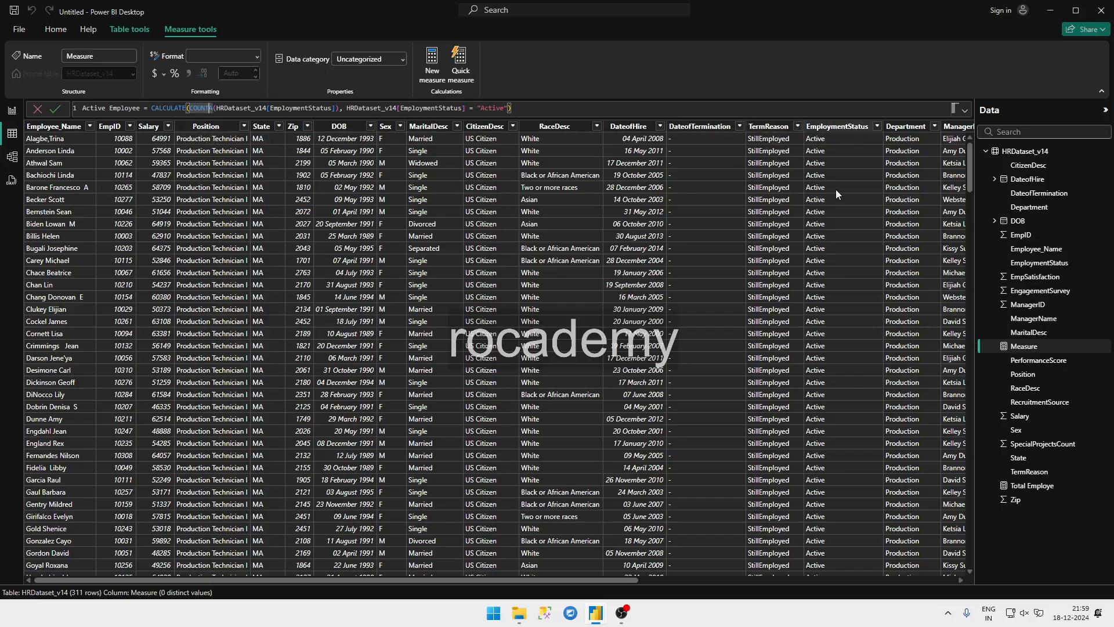
click(354, 108)
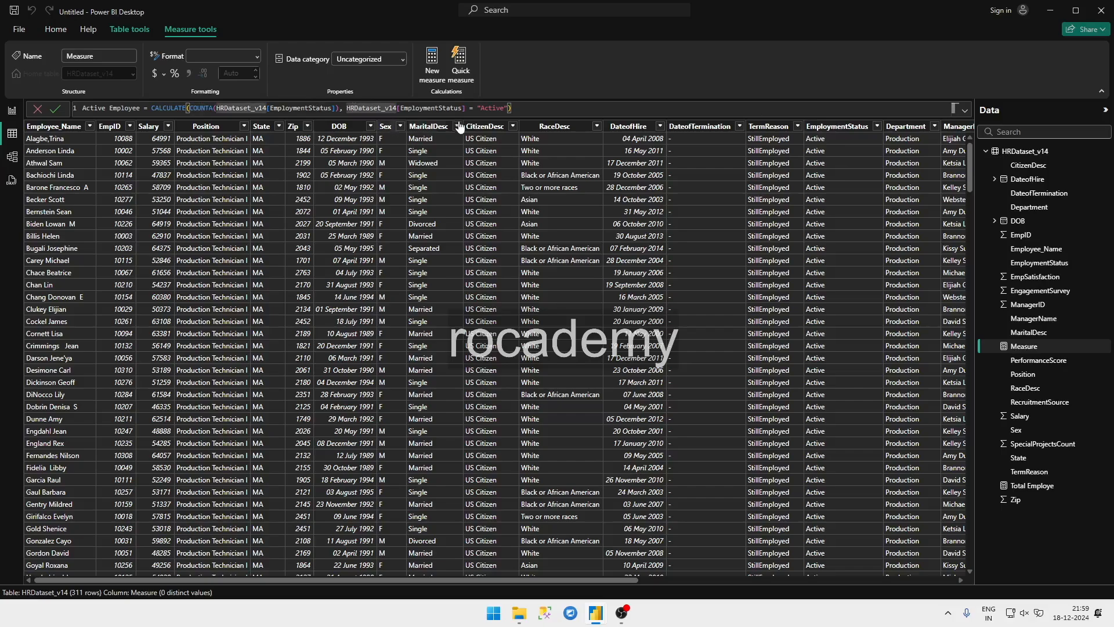
click(416, 109)
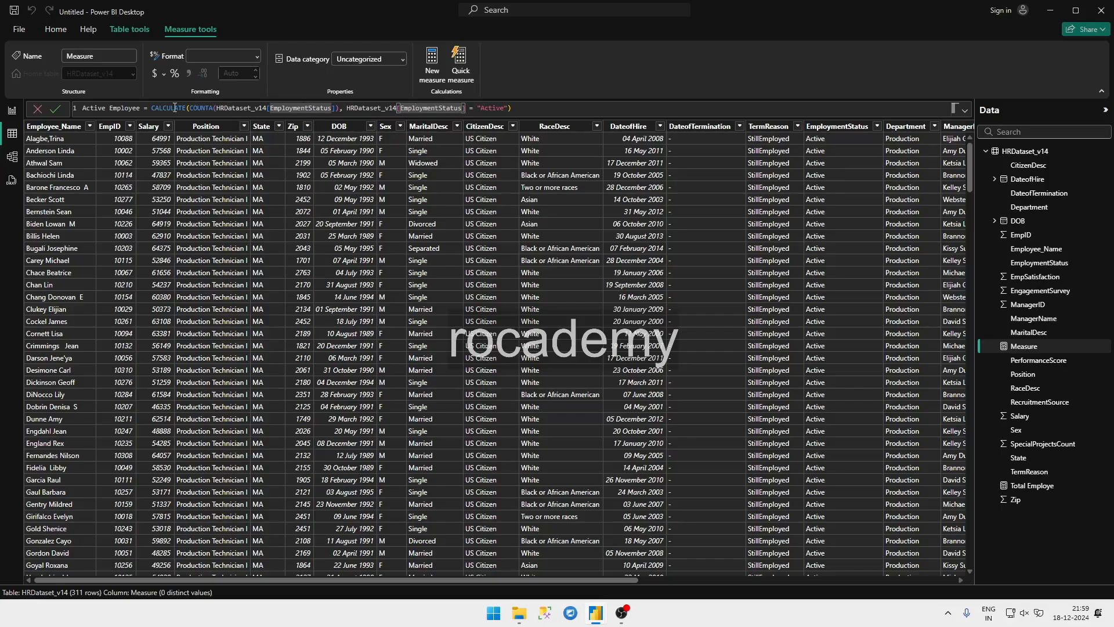
click(517, 110)
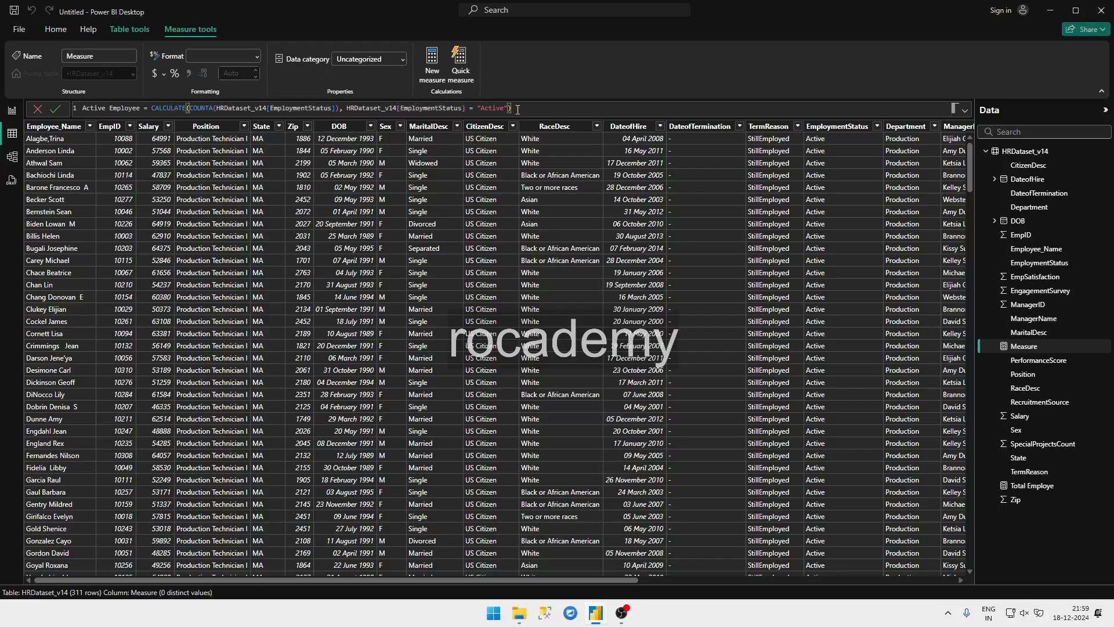
key(Return)
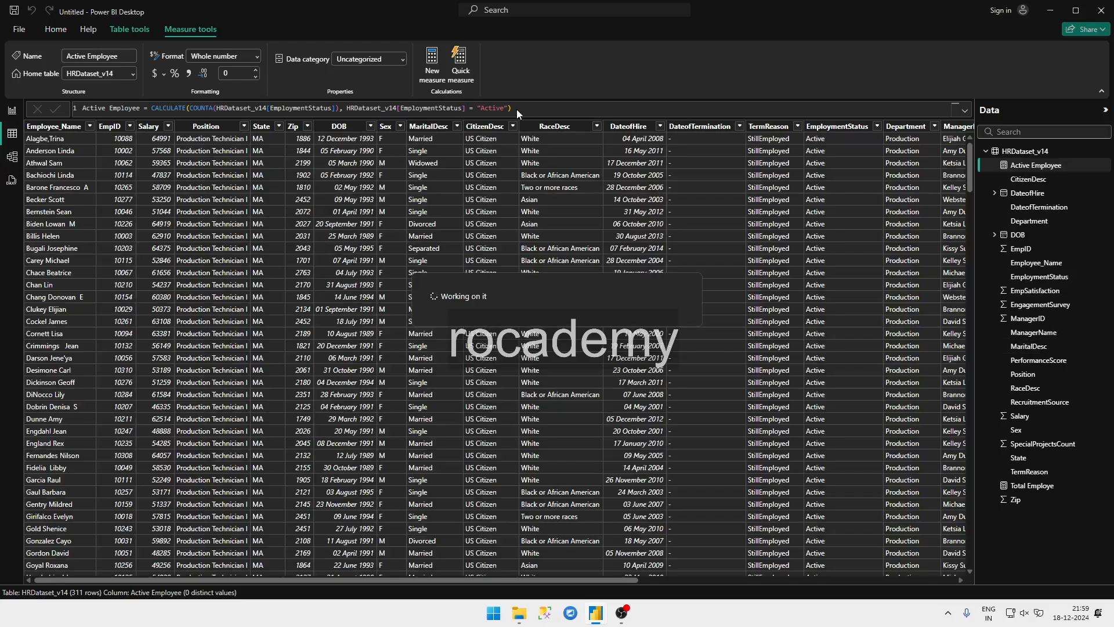
Step: Check the measures listed under the HR Analytics report's HRDataset_v14 table, and return to the untitled report
mouse_move(596, 613)
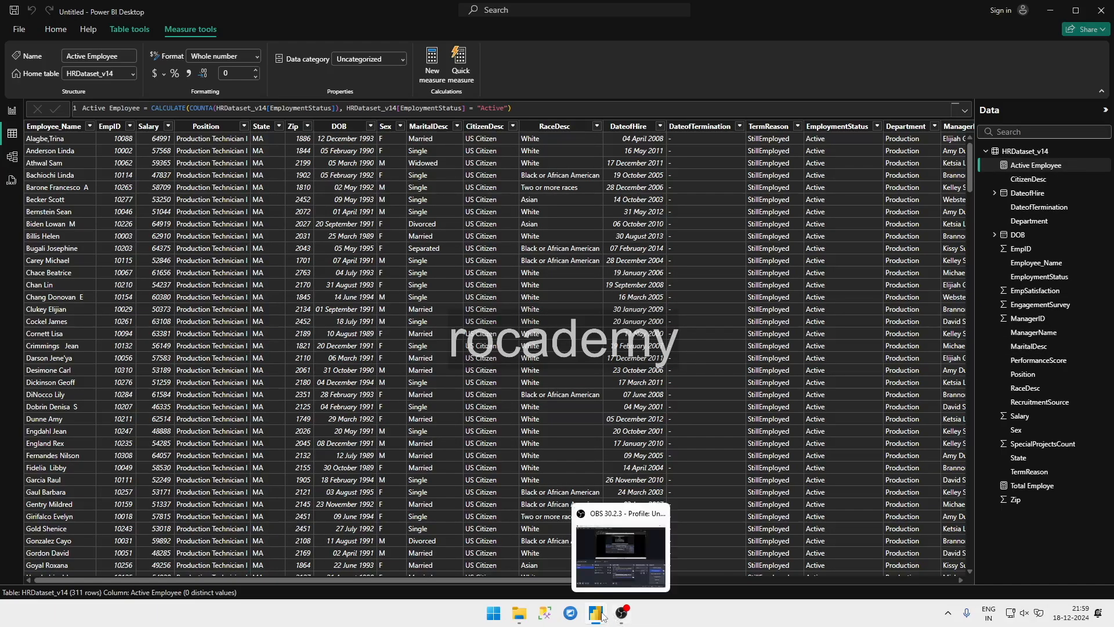
click(551, 560)
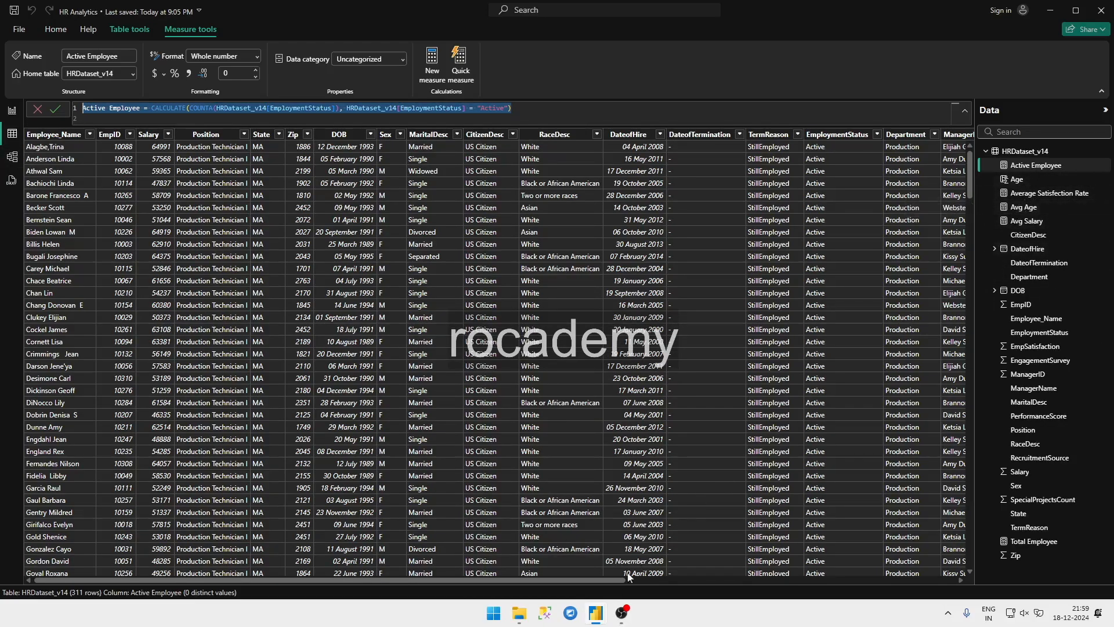
mouse_move(596, 614)
click(624, 555)
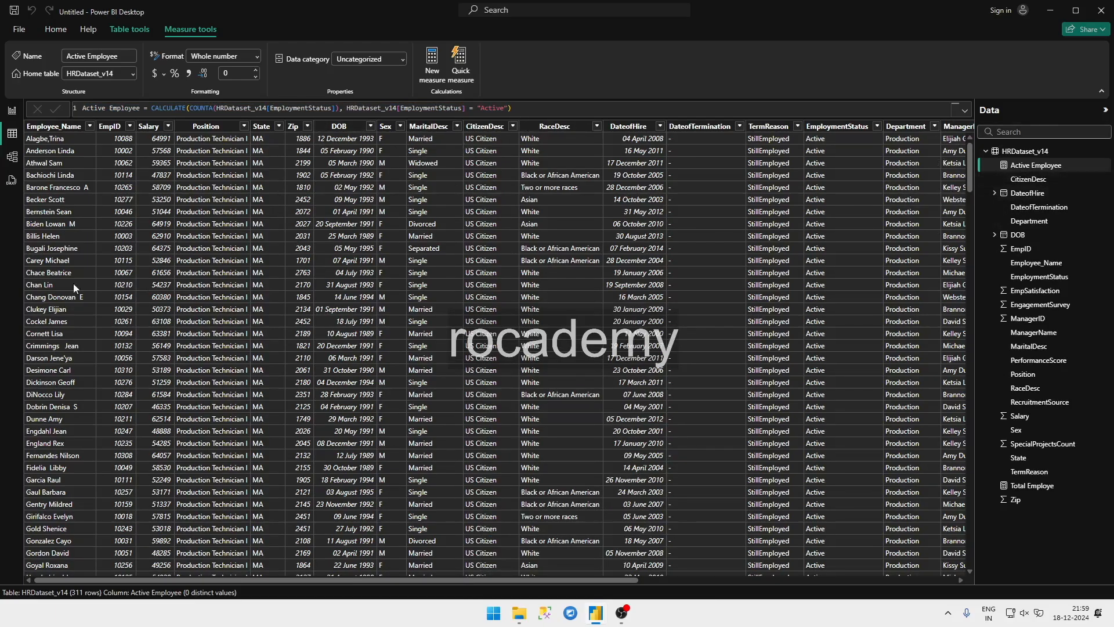
click(434, 68)
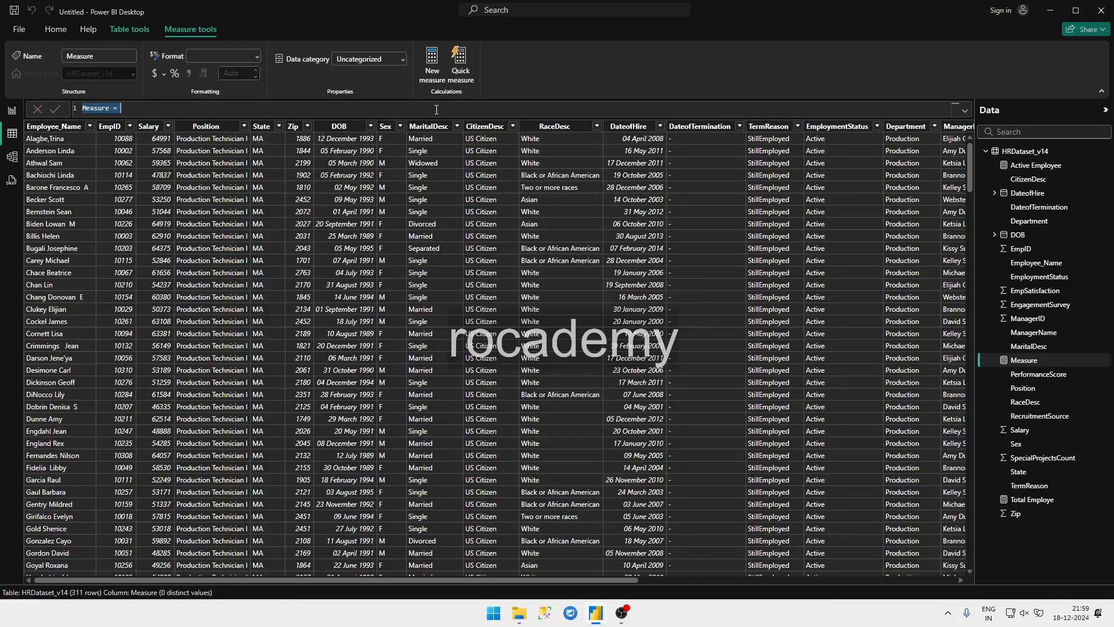
text(S)
text(b)
text(g Age)
text( = AVERAGE()
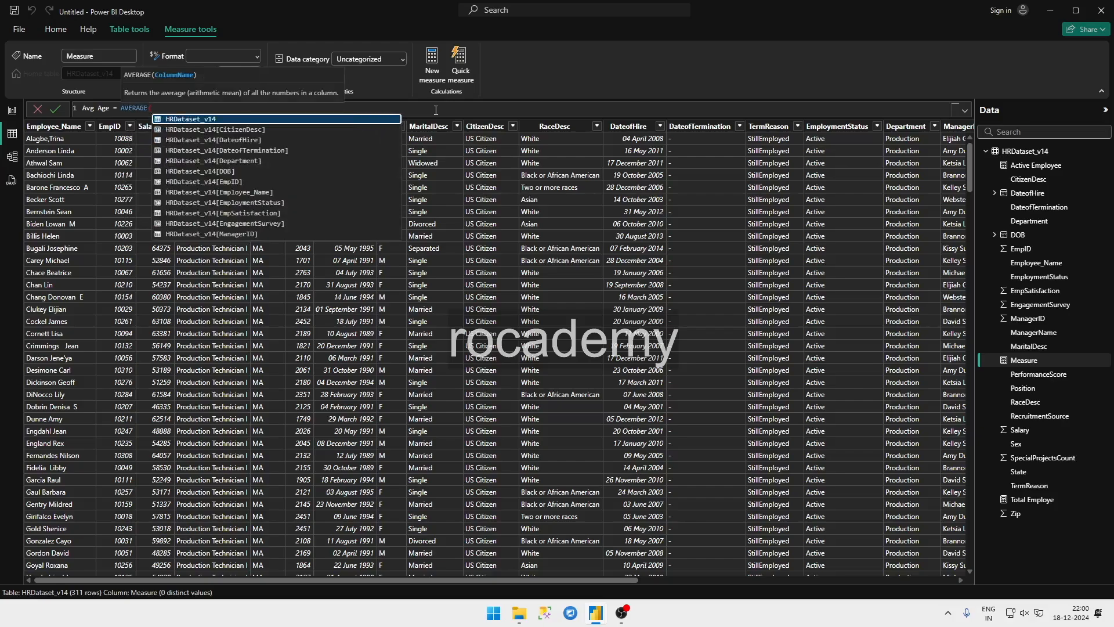
text(age)
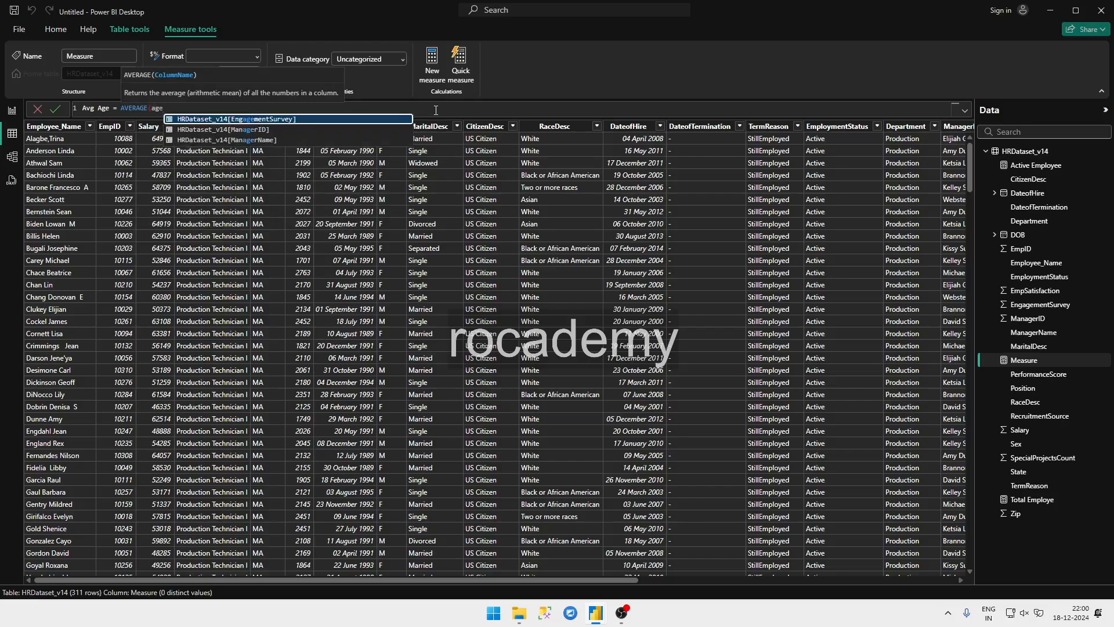
key(Down)
key(Down)
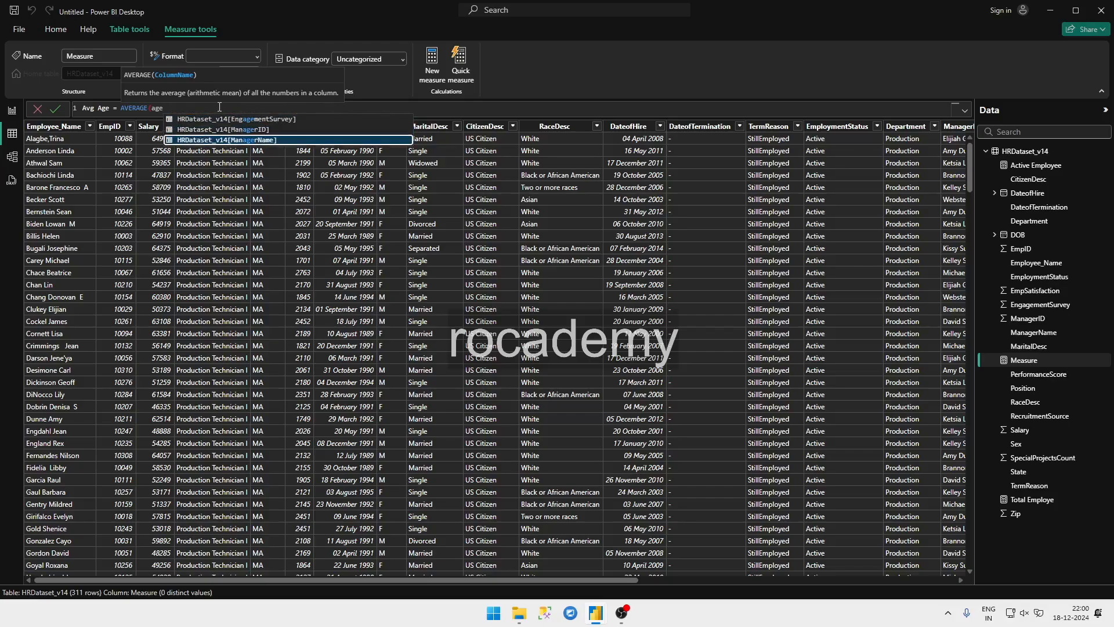
key(ctrl+a)
key(BackSpace)
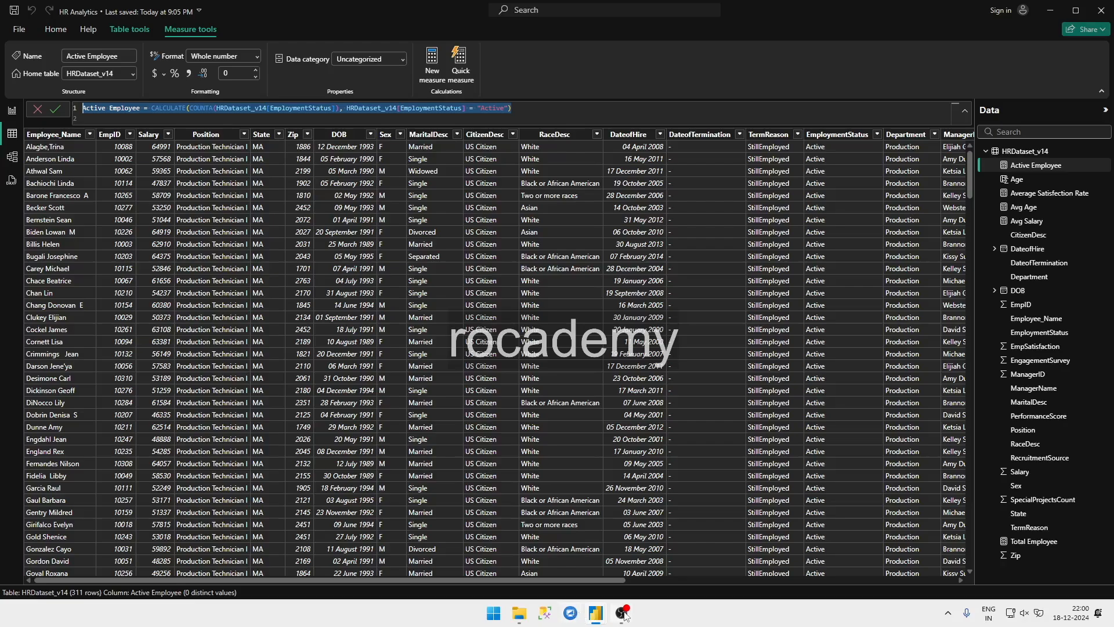
Step: Copy the formula of the Age column from the HR Analytics report and return to the untitled report's data table
click(1022, 180)
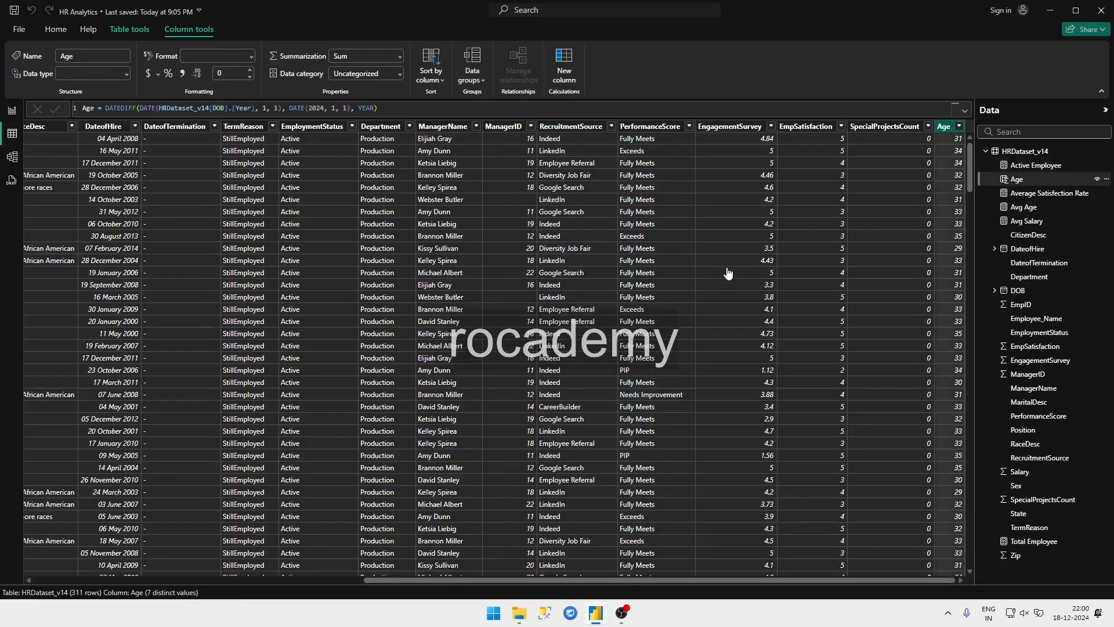
triple_click(409, 109)
key(ctrl+c)
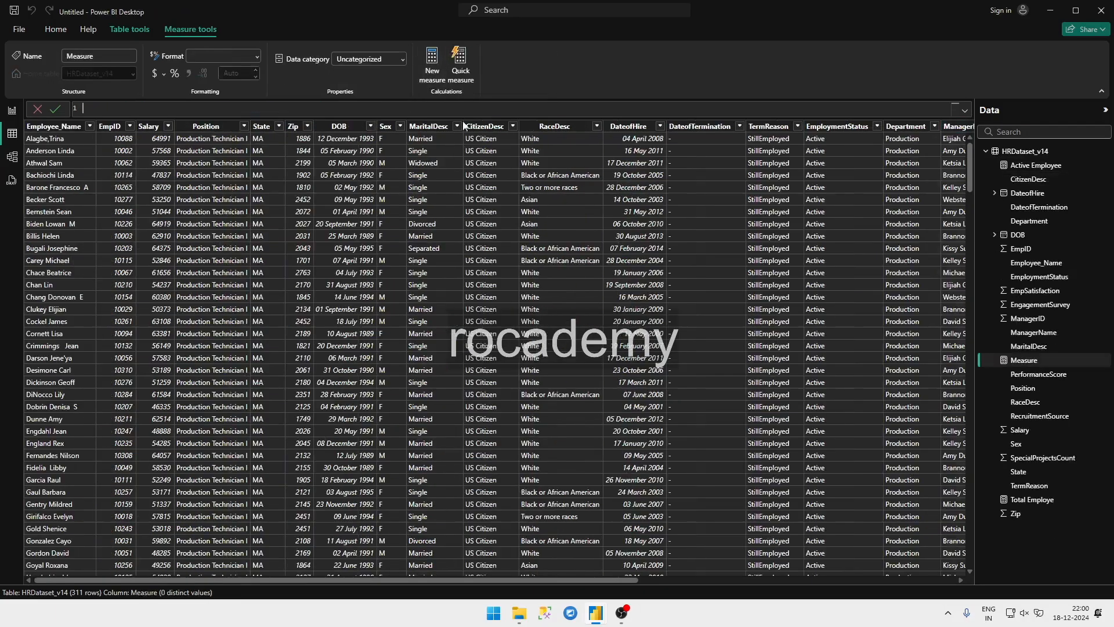
scroll(732, 557, right, 2)
scroll(732, 557, right, 10)
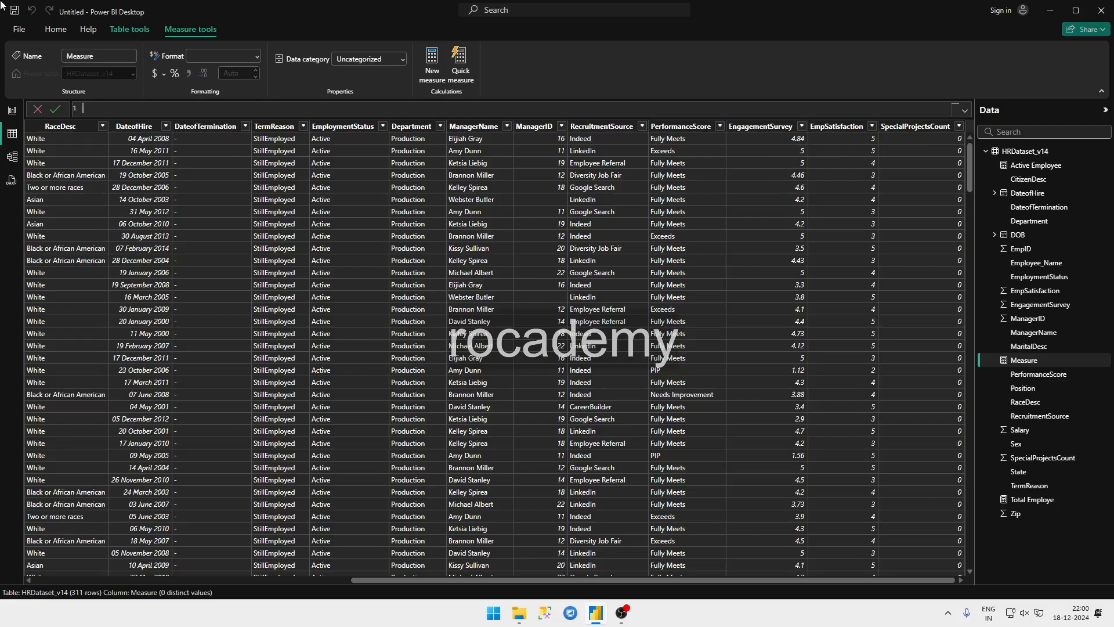
Step: Add a calculated column to HRDataset_v14 with the copied formula Age = DATEDIFF(DATE(HRDataset_v14[DOB].[Year], 1, 1), DATE(2024, 1, 1), YEAR)
click(128, 32)
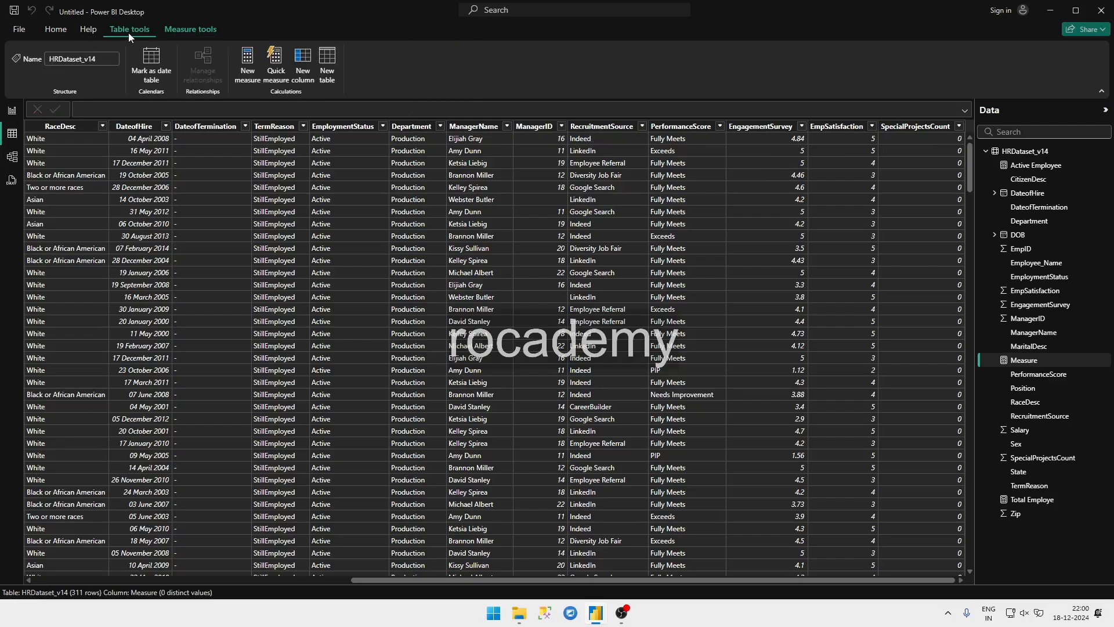
click(249, 61)
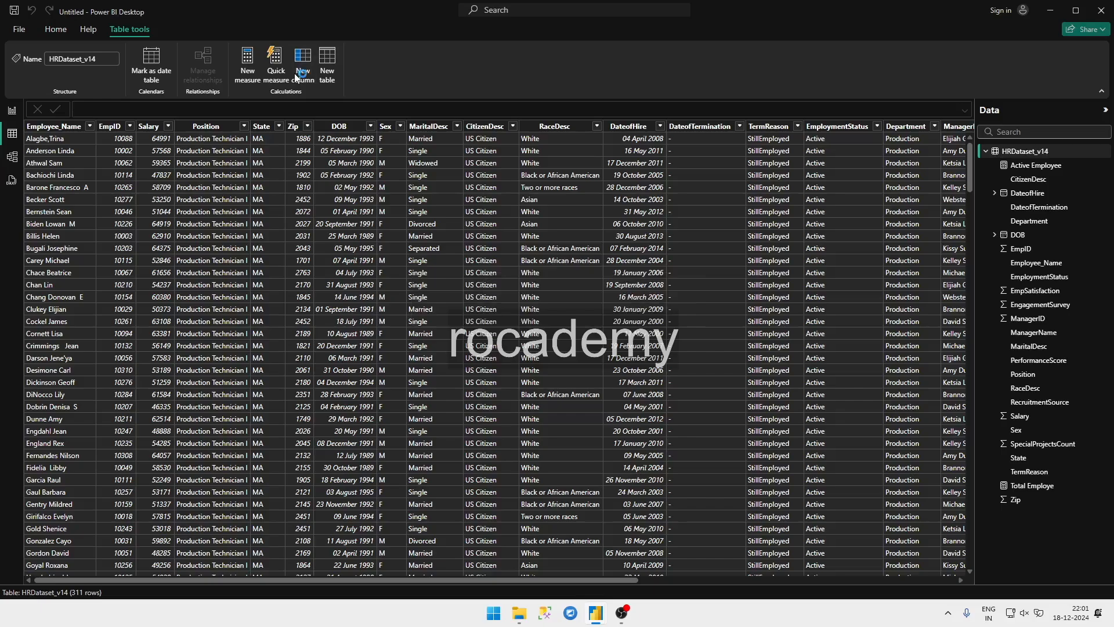
click(295, 73)
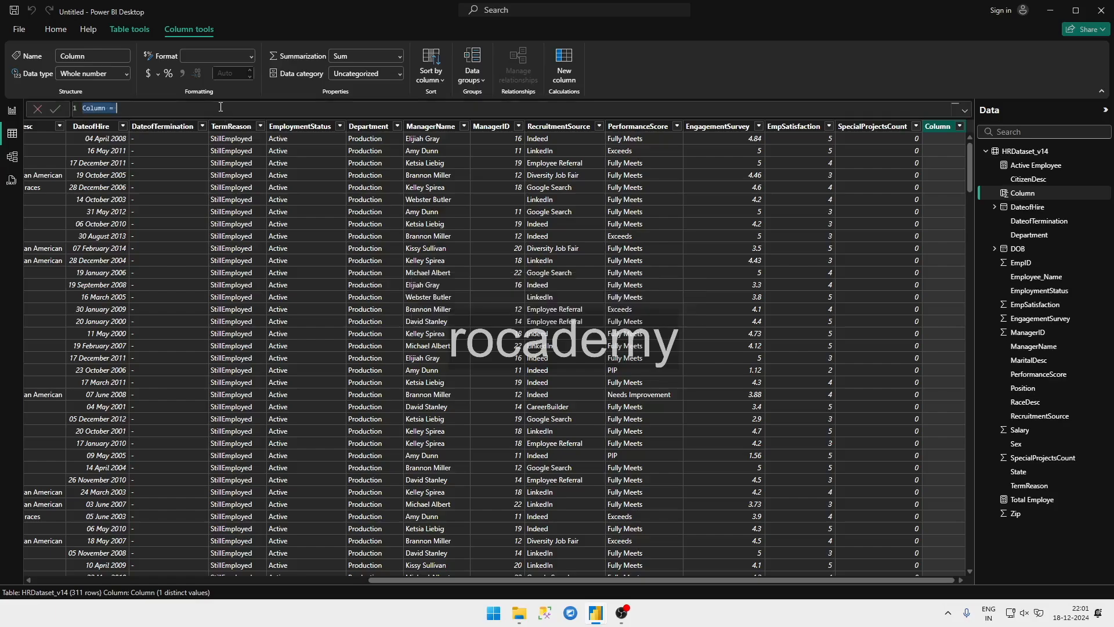
drag(118, 108, 75, 108)
key(ctrl+v)
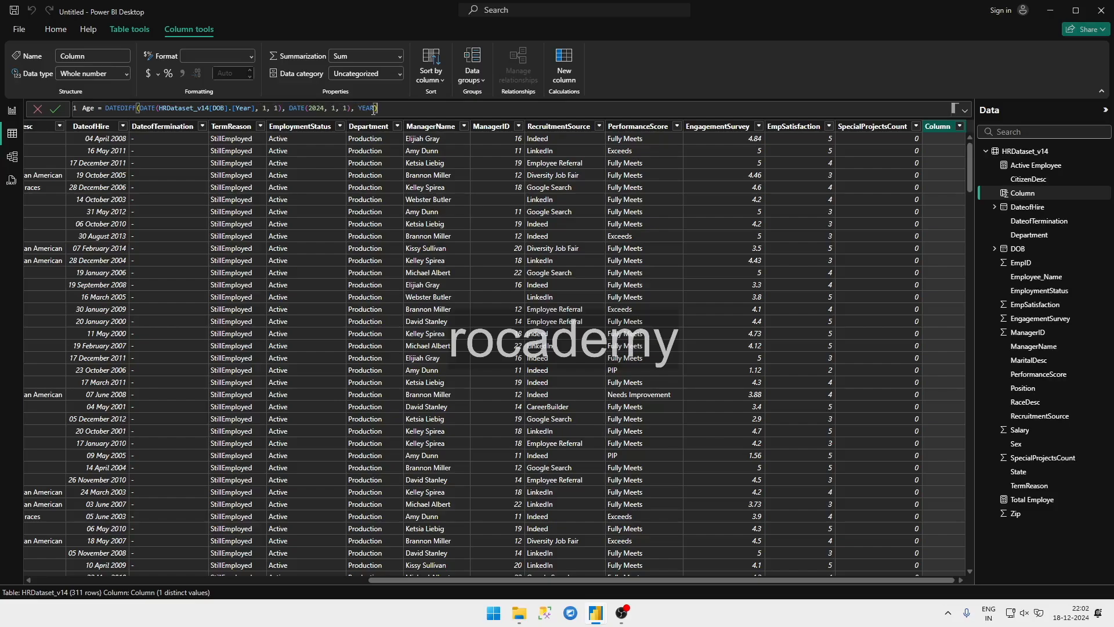
drag(359, 108, 373, 110)
click(395, 112)
key(Return)
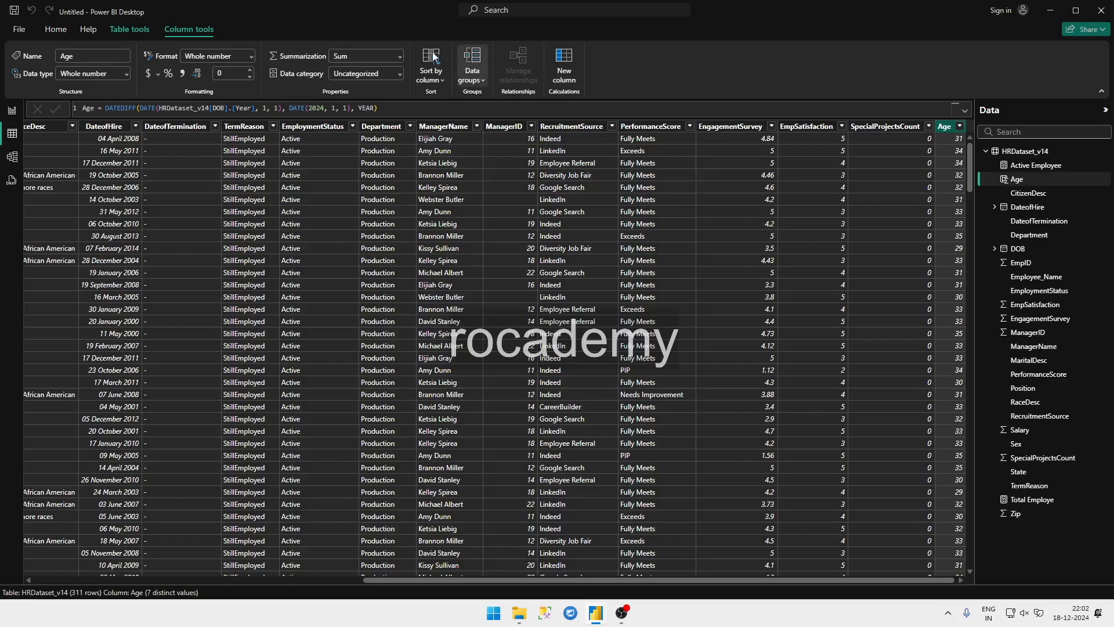
Step: Start a new measure in the HRDataset_v14 table and name it Avg Age
click(148, 31)
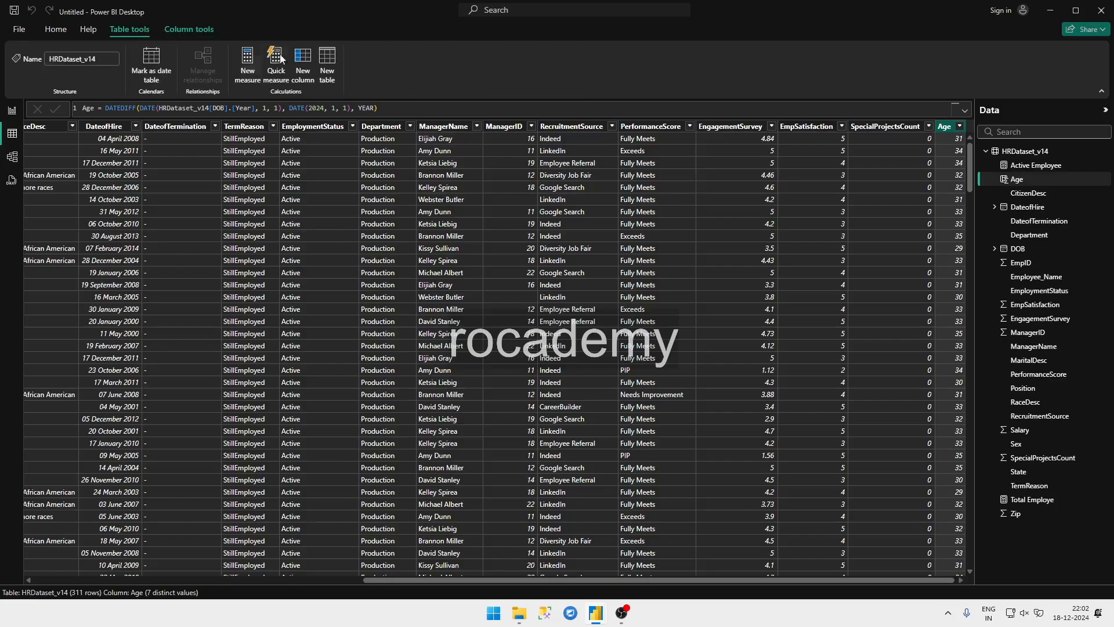
click(250, 70)
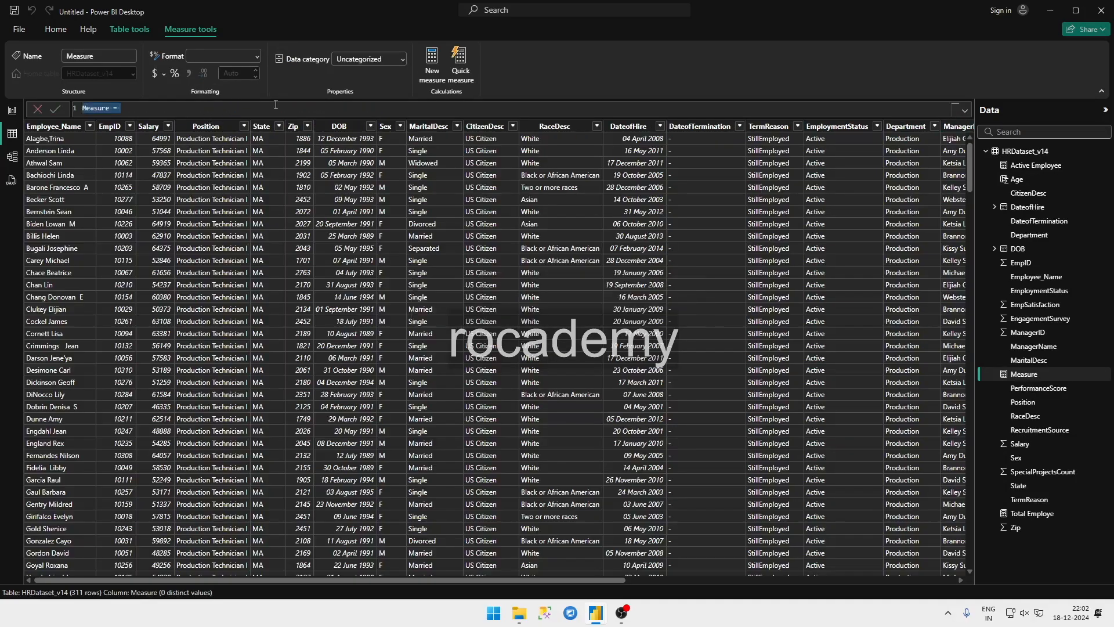
text(Avg Age = ab)
Step: Define the Avg Age measure as AVERAGE(HRDataset_v14[Age]) and commit it
key(BackSpace)
text(ve)
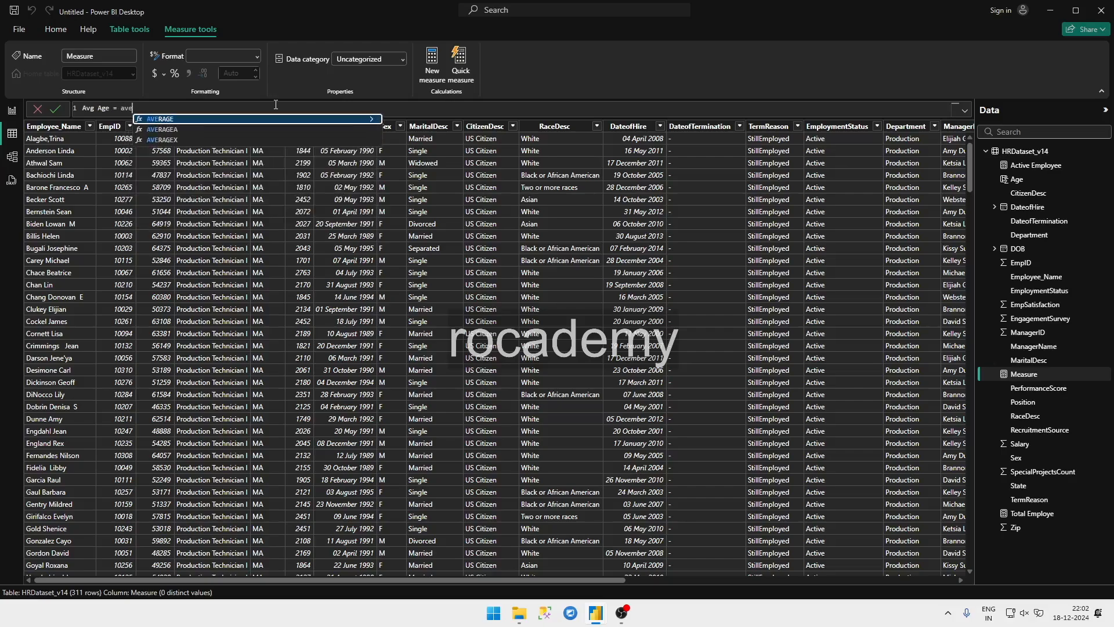
key(Tab)
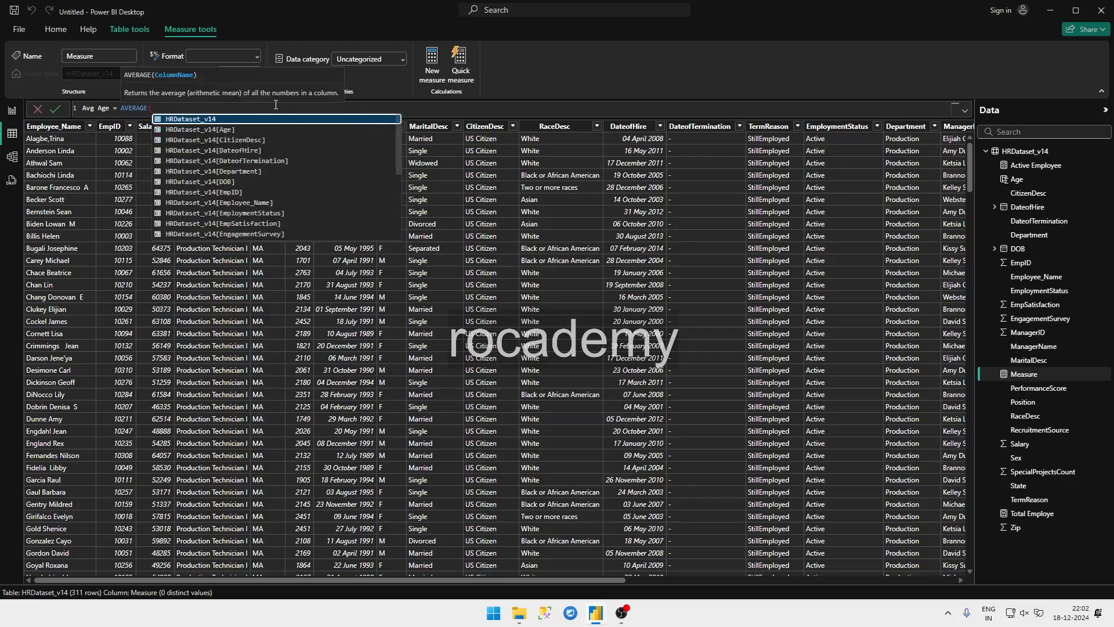
text(ag)
key(Tab)
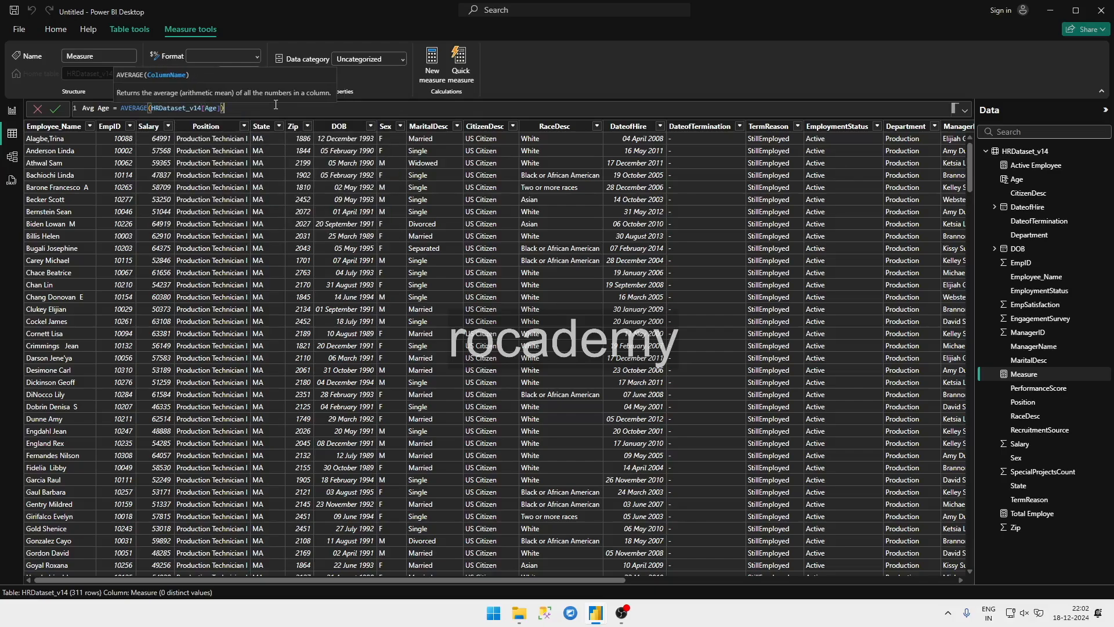
text())
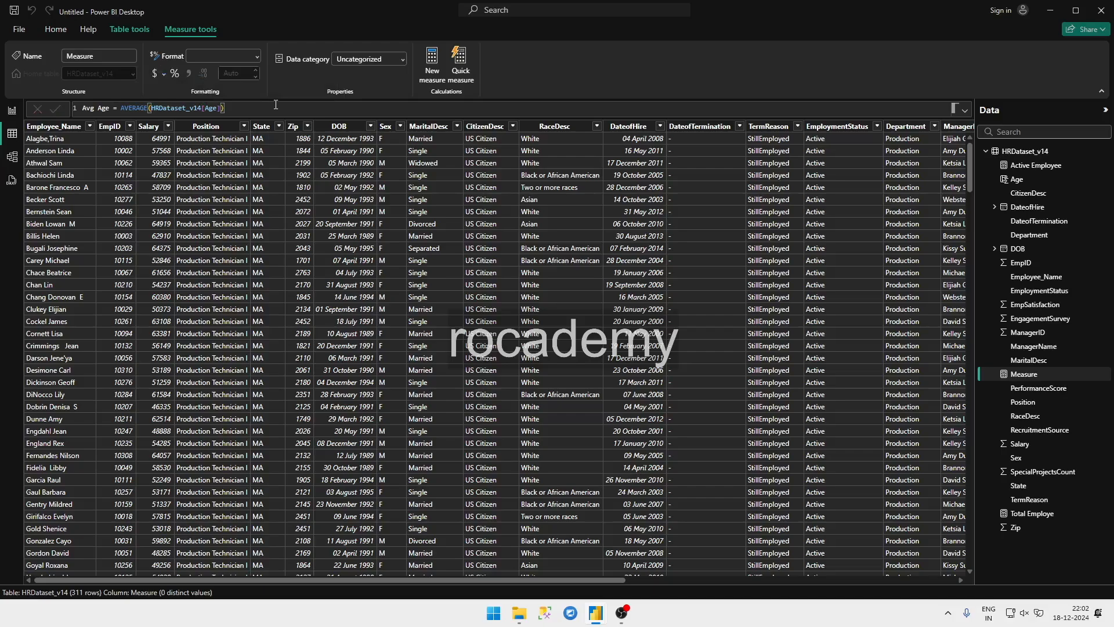
key(Return)
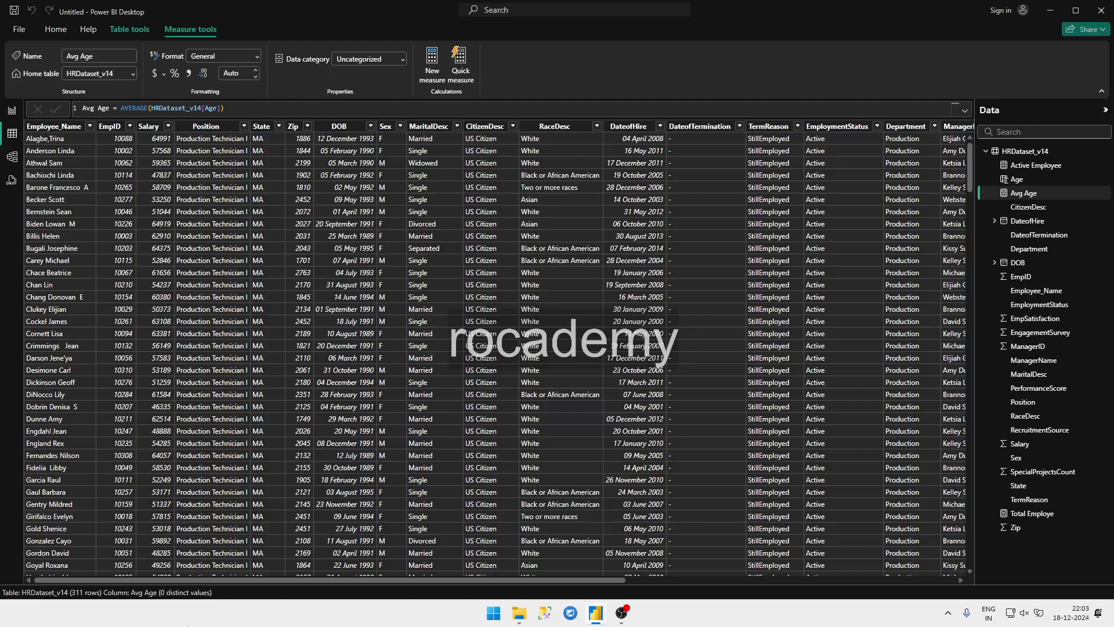
Step: Check the Avg. Rating card on the HR Analytics report's dashboard, and return to the untitled report
mouse_move(586, 608)
click(544, 566)
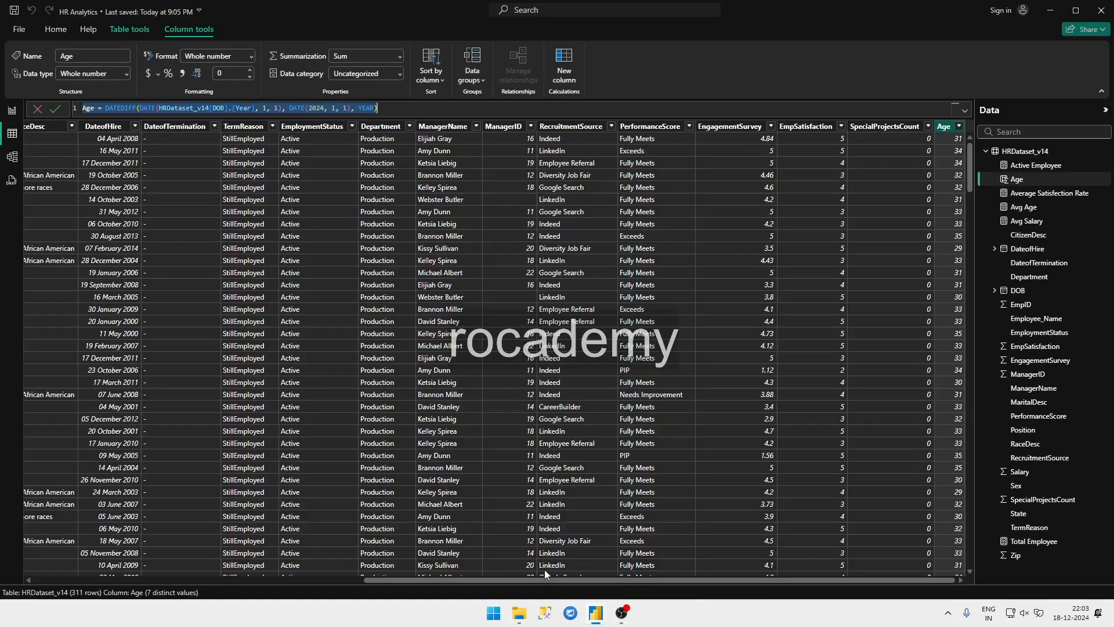
click(5, 111)
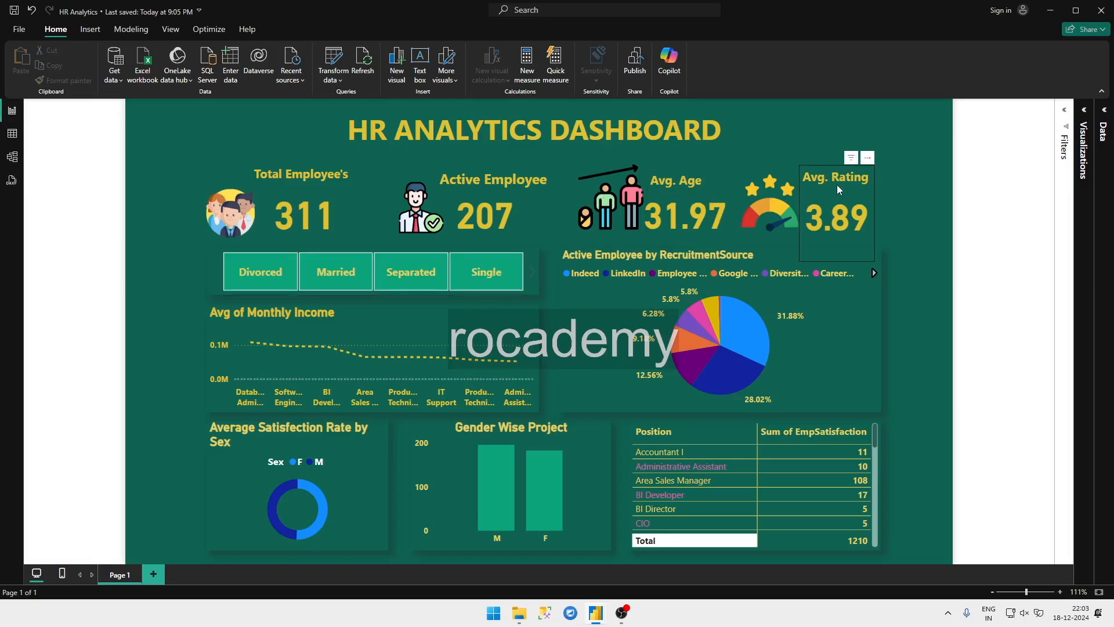
mouse_move(596, 613)
click(656, 551)
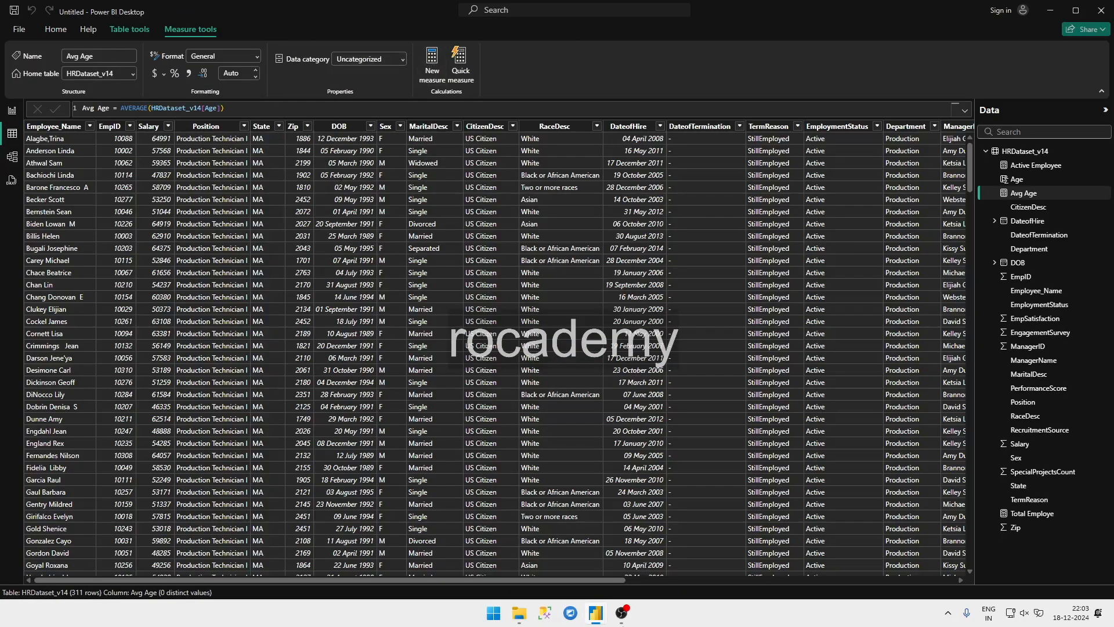
Step: Start a new measure in the HRDataset_v14 table and name it Avg Rating
drag(616, 579, 928, 522)
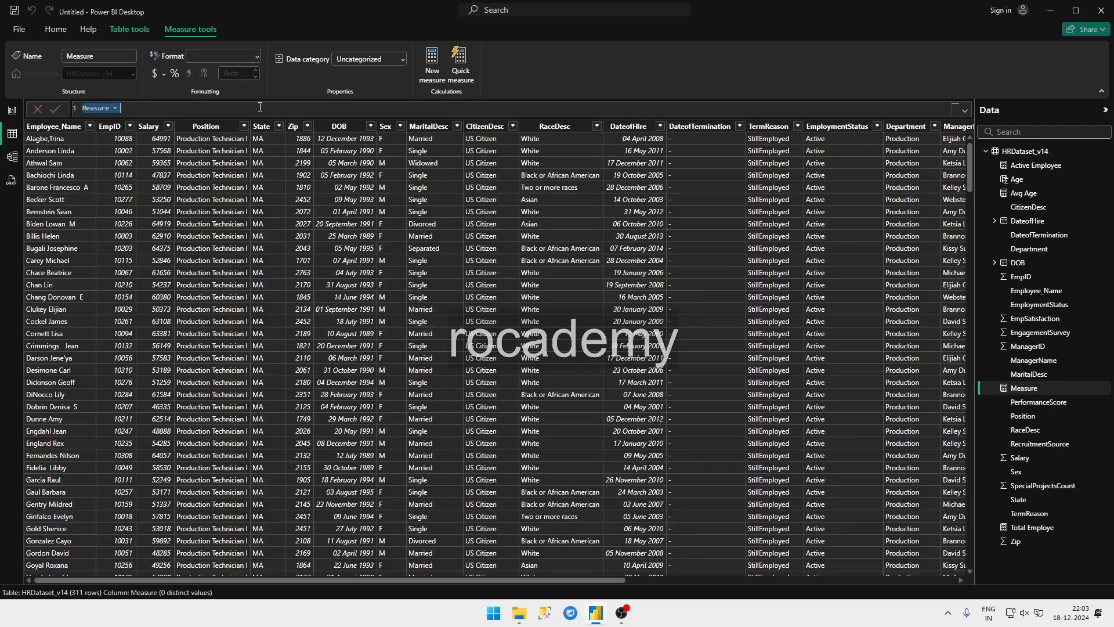
text(Avg Rating = a)
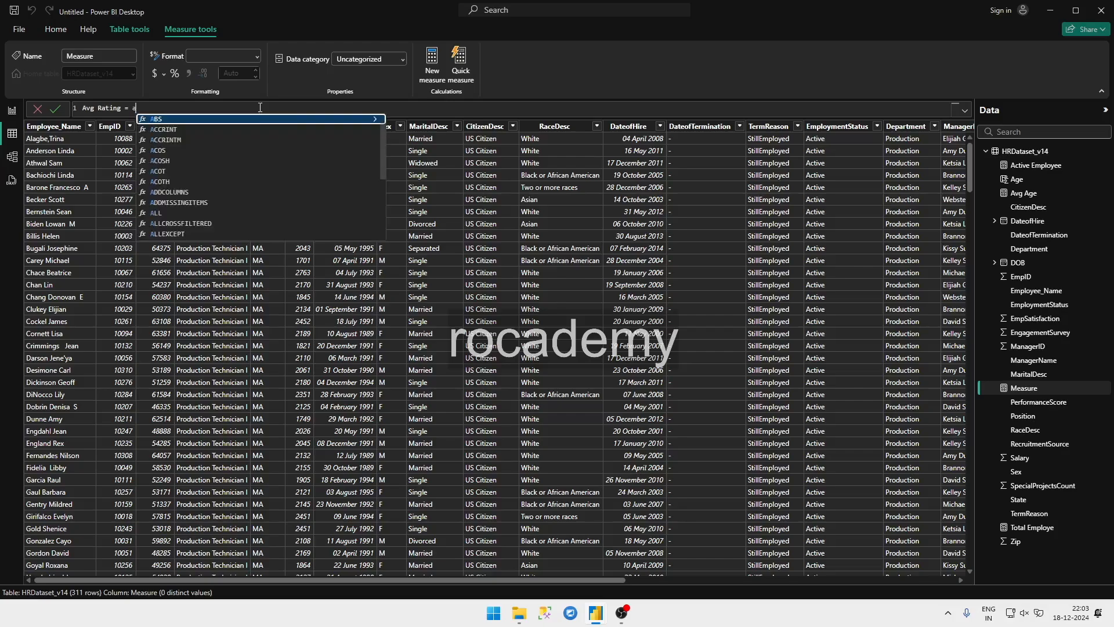
text(VERAGE()
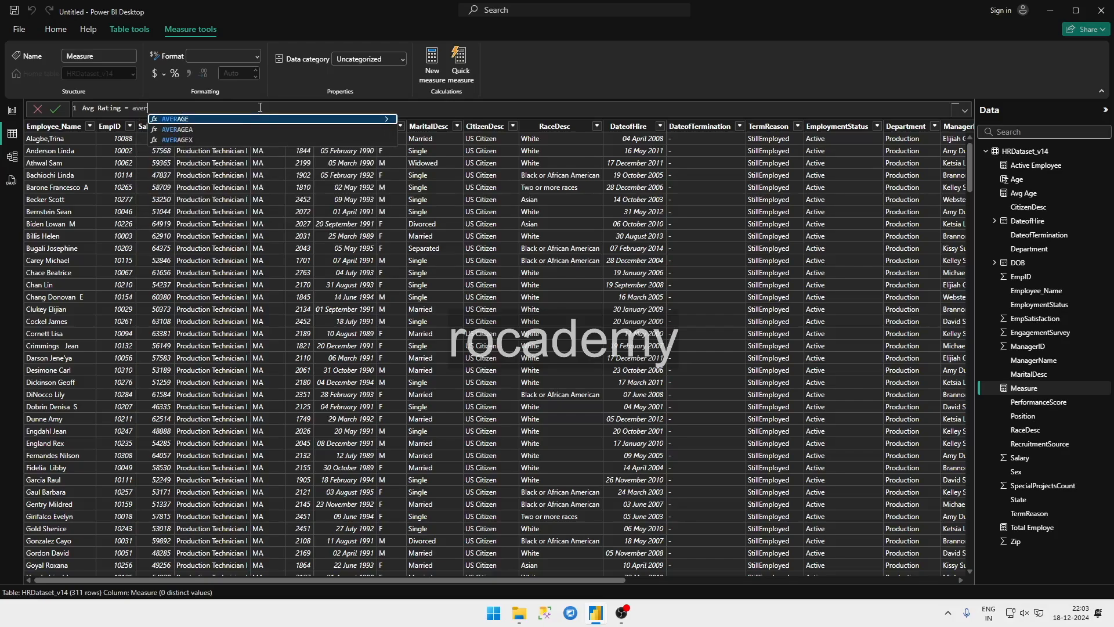
Step: Define the Avg Rating measure as AVERAGE(HRDataset_v14[EmpSatisfaction]) and commit it
key(Tab)
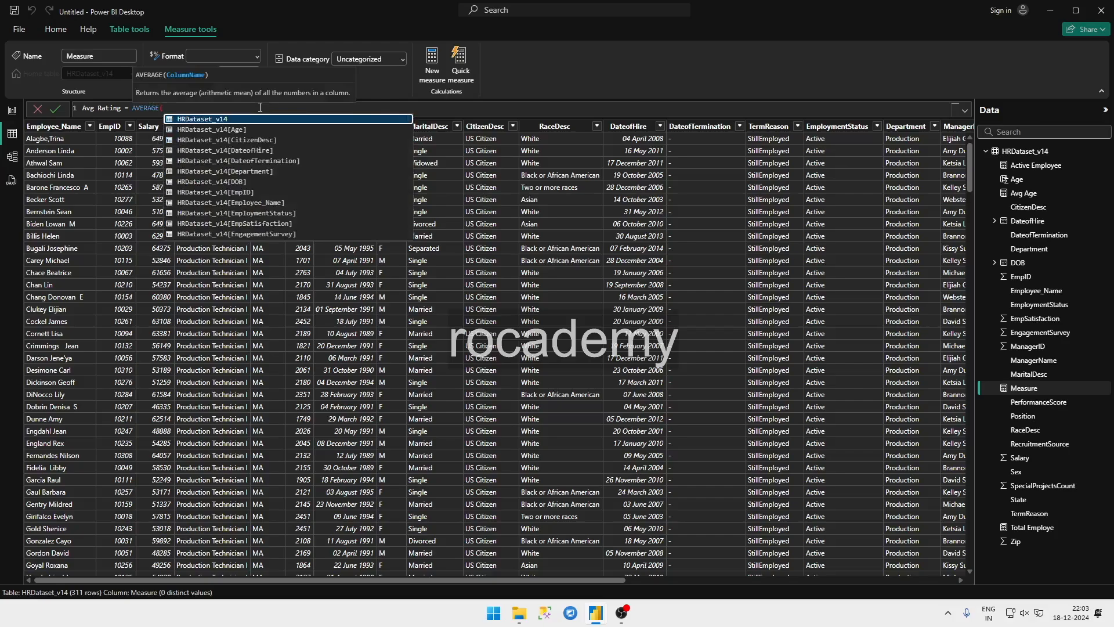
text(ra)
key(BackSpace)
key(BackSpace)
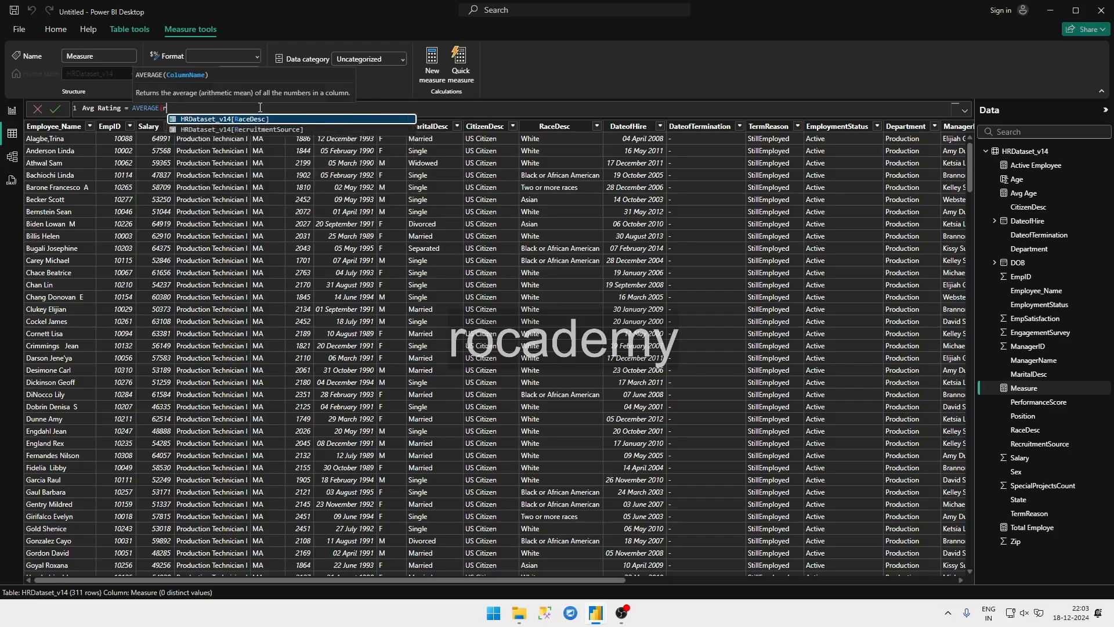
text(sa)
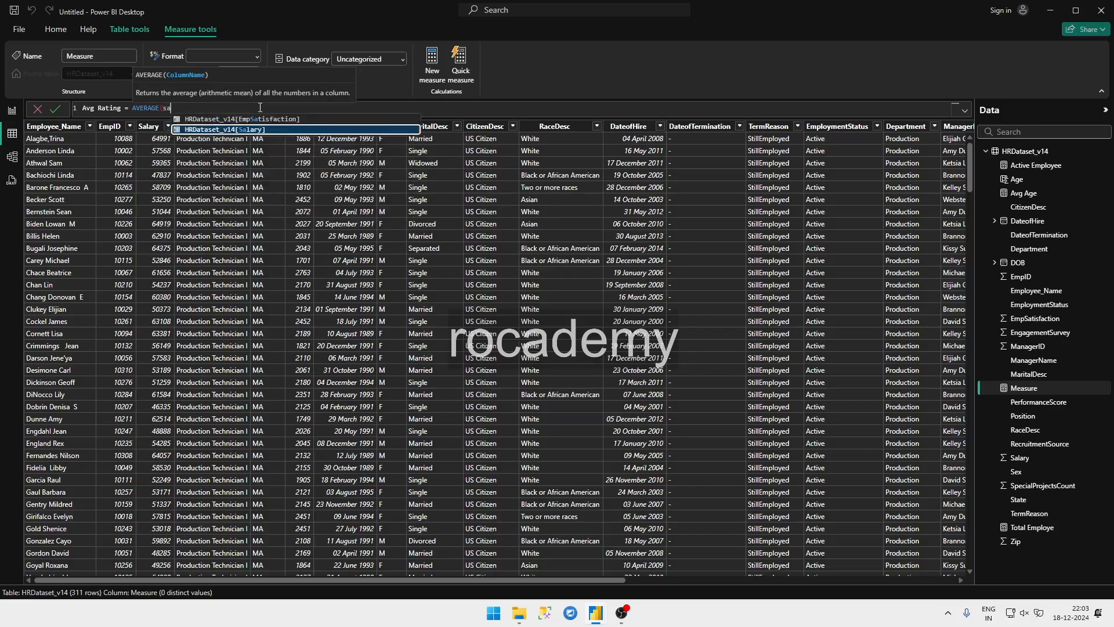
key(Up)
key(Tab)
text())
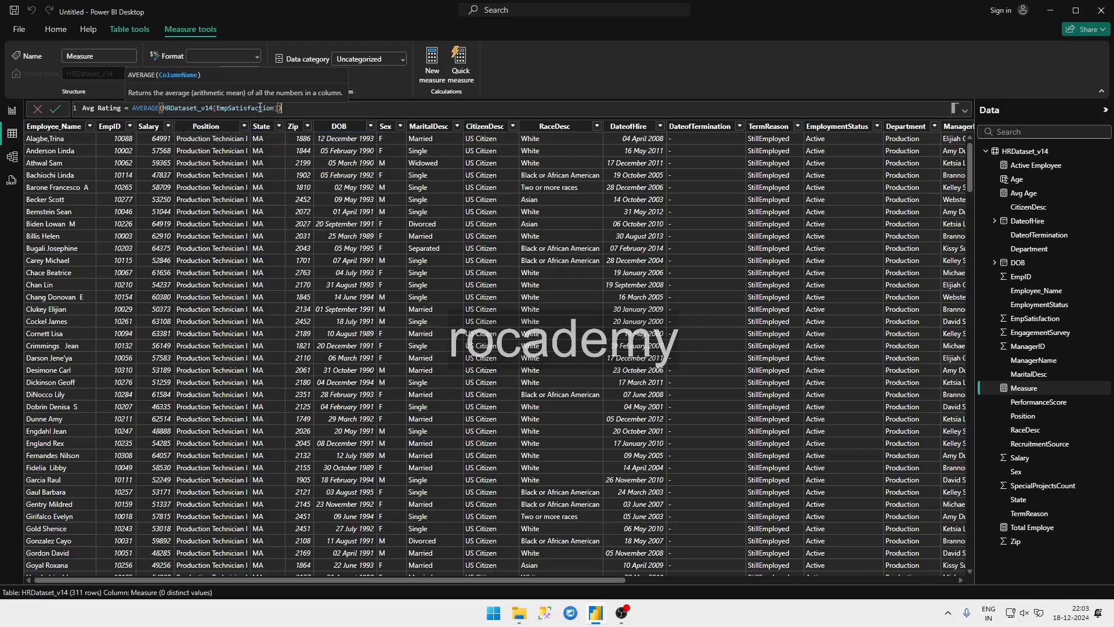
key(Return)
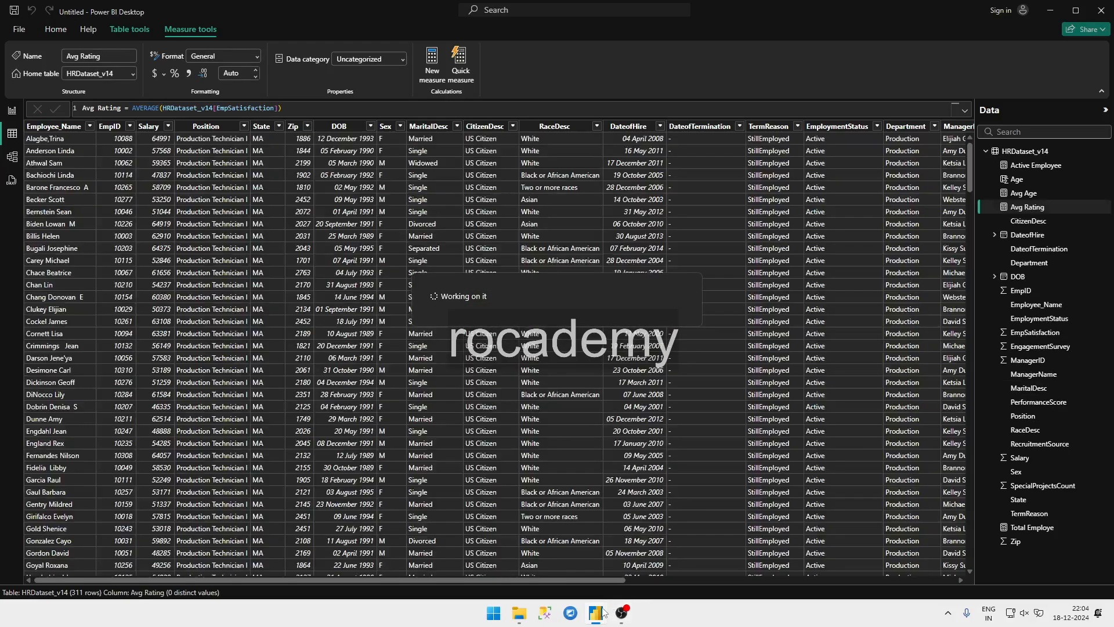
Step: Look at the dashboard page of the HR Analytics report, and return to the untitled report
mouse_move(594, 598)
click(532, 554)
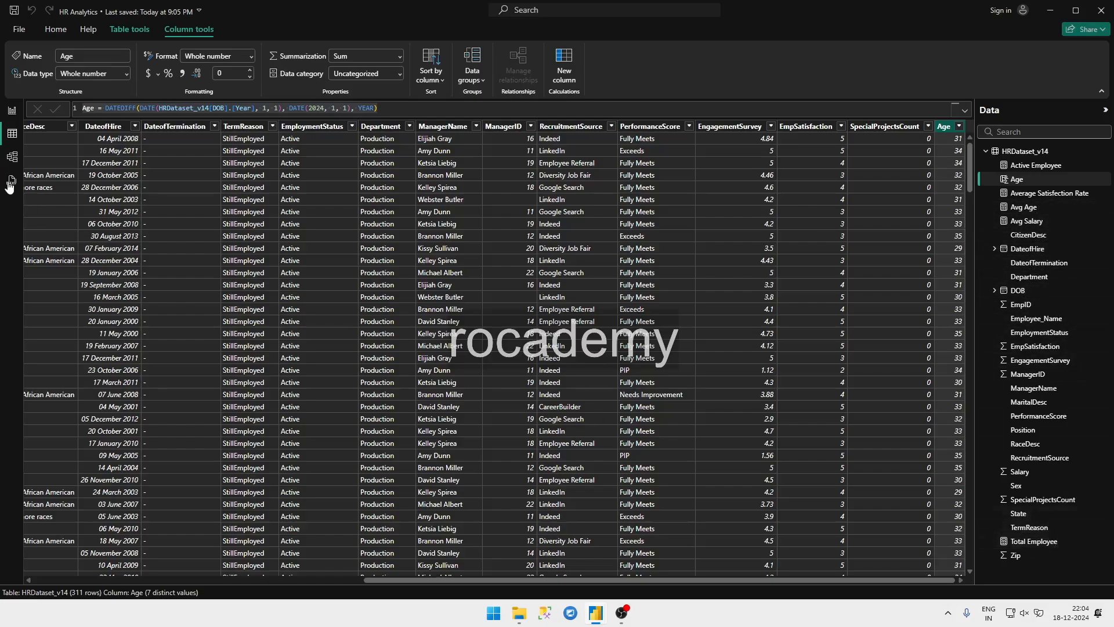
click(13, 111)
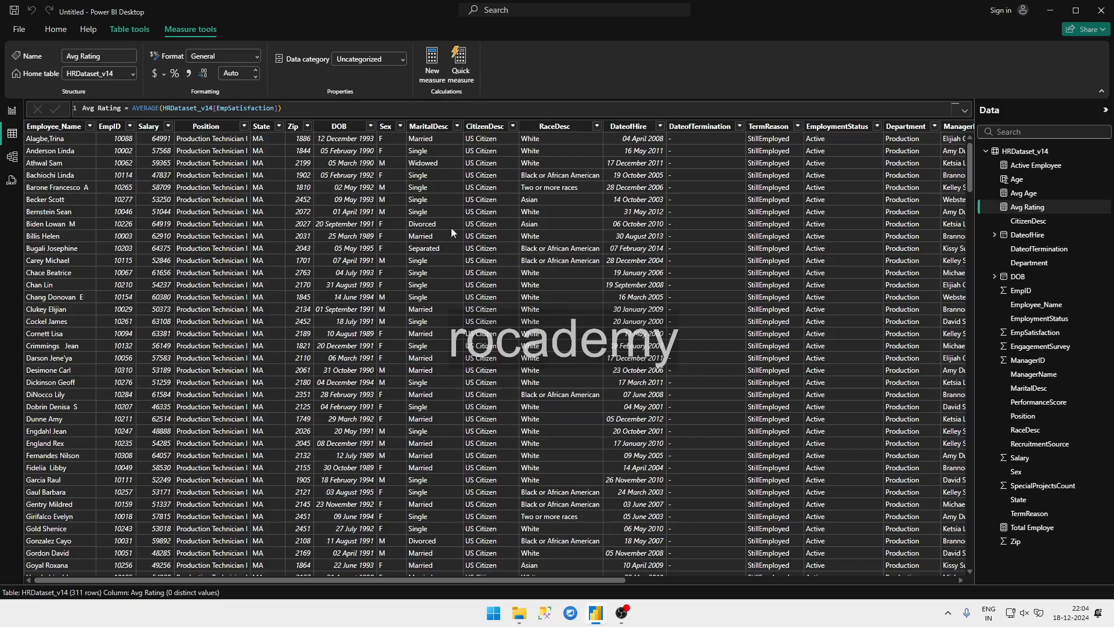
Step: On the untitled report's Page 1, set the canvas background to a light orange theme color with 0% transparency
click(9, 114)
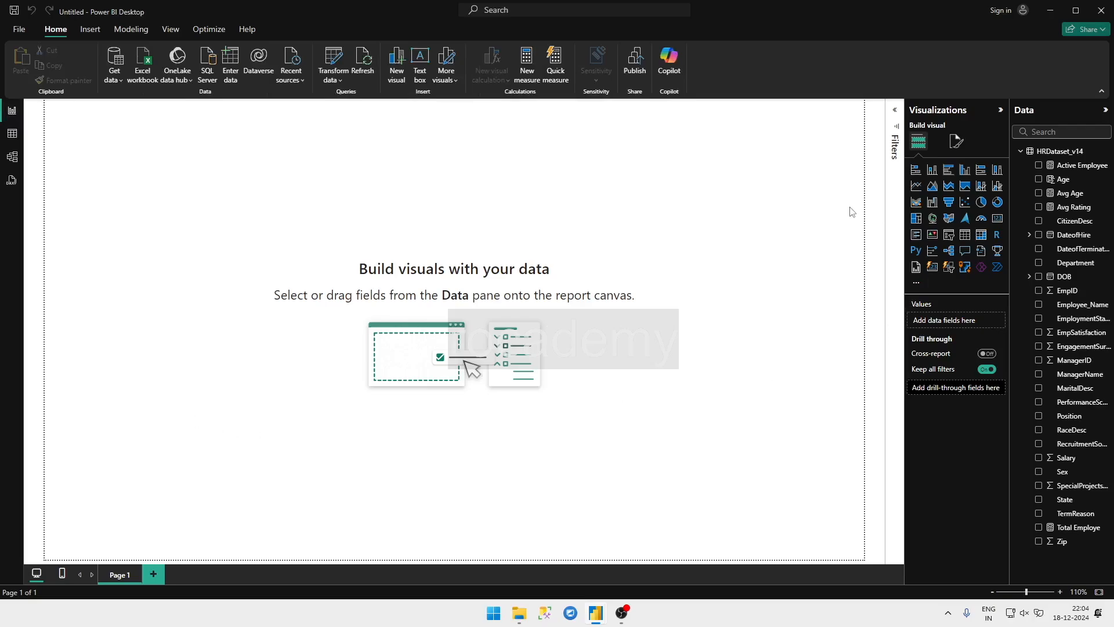
click(957, 142)
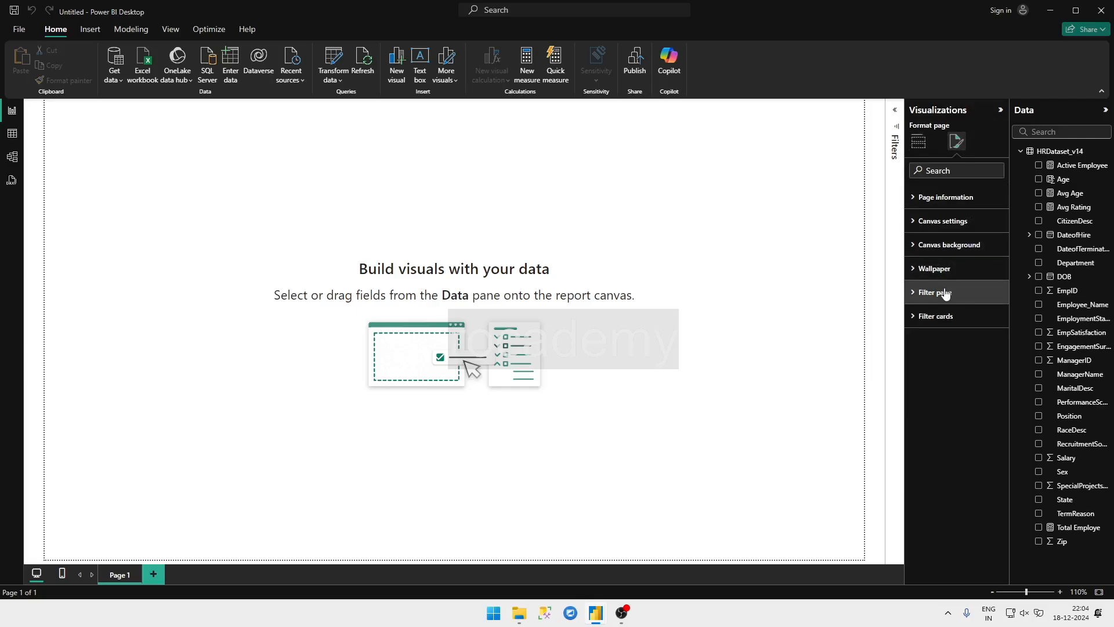
click(926, 198)
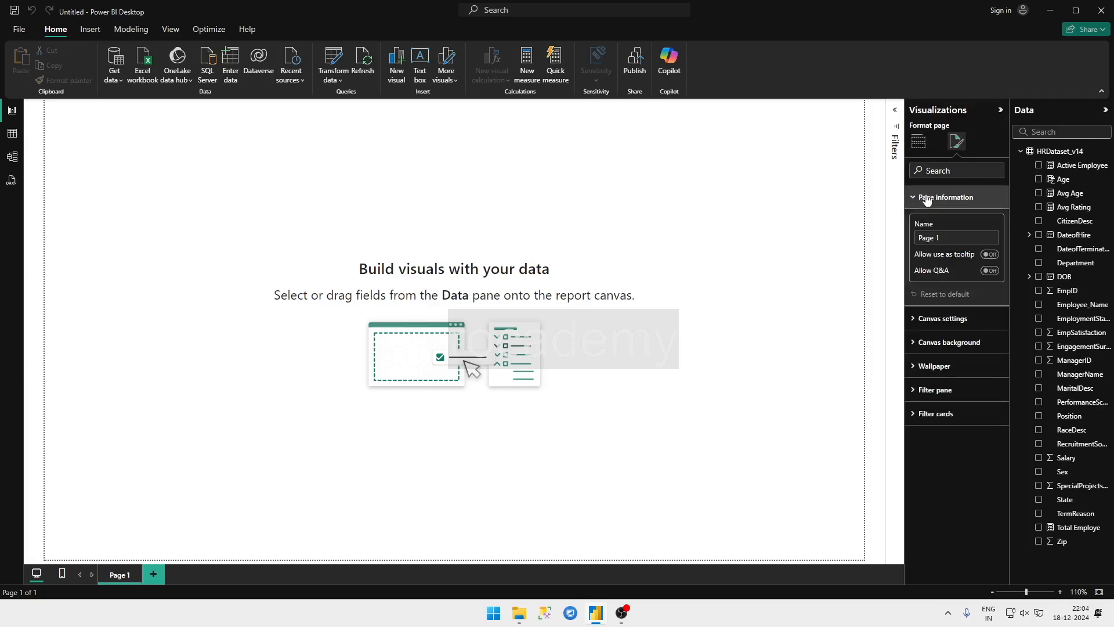
click(927, 198)
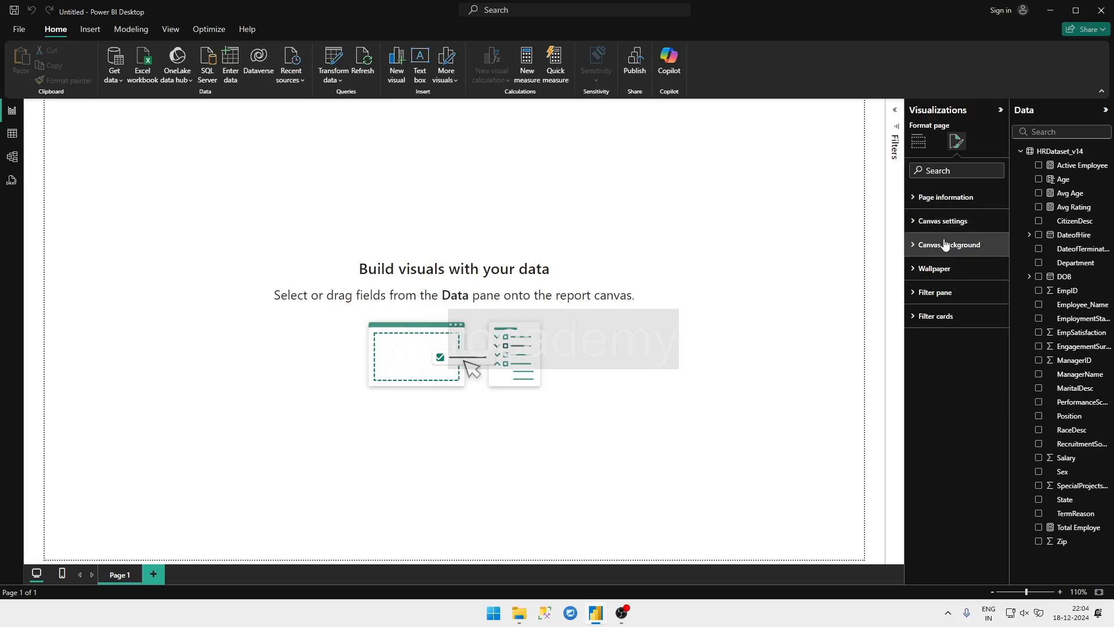
click(946, 244)
click(936, 287)
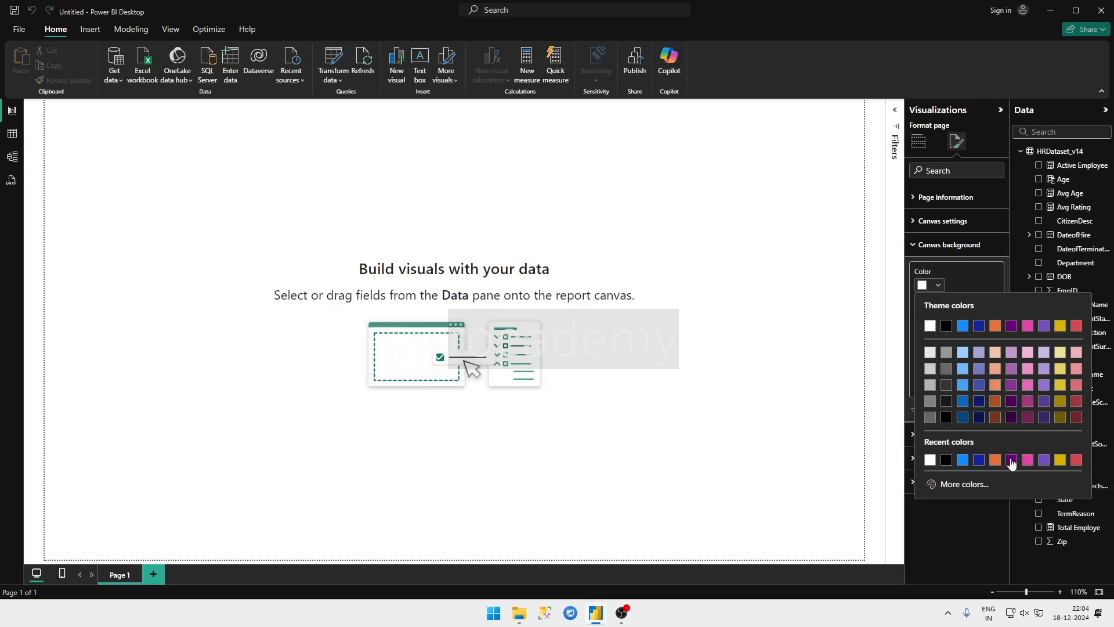
click(995, 385)
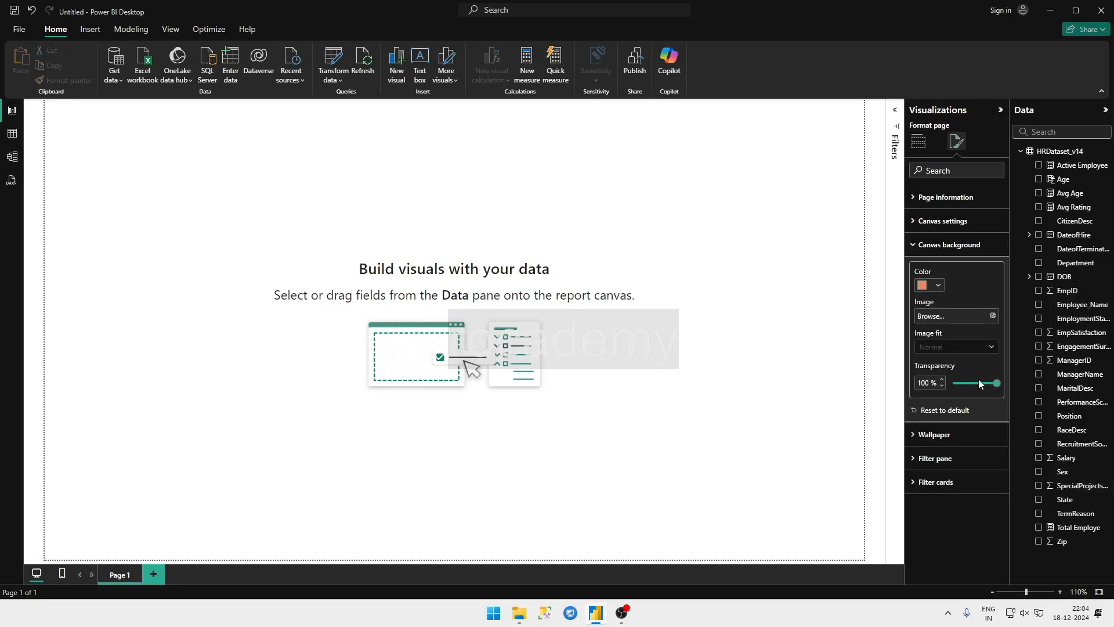
drag(978, 383, 952, 384)
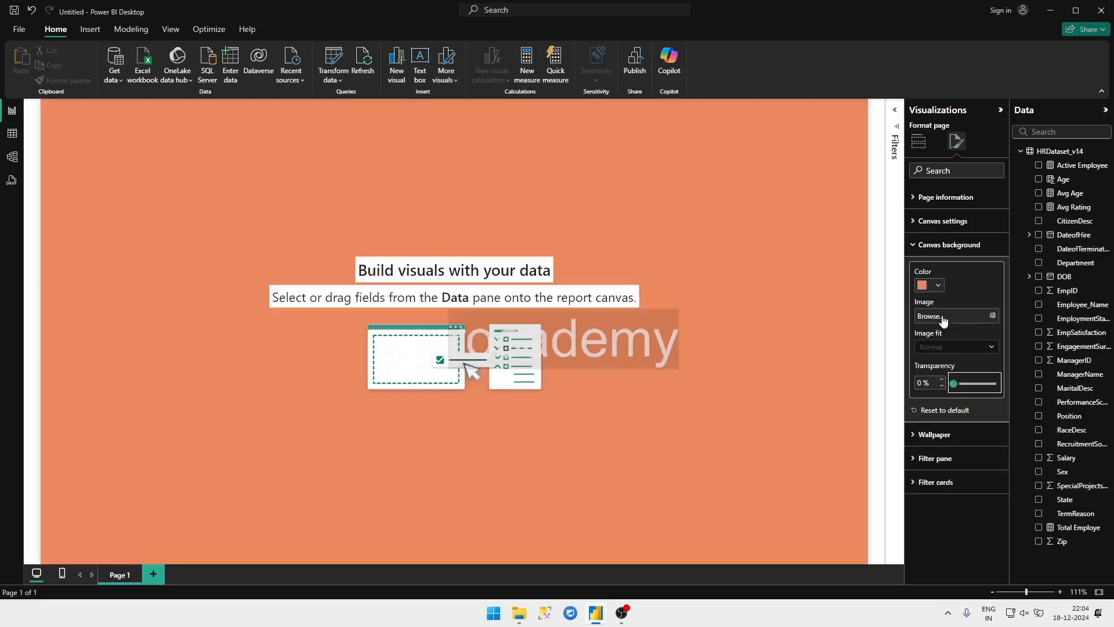
click(664, 316)
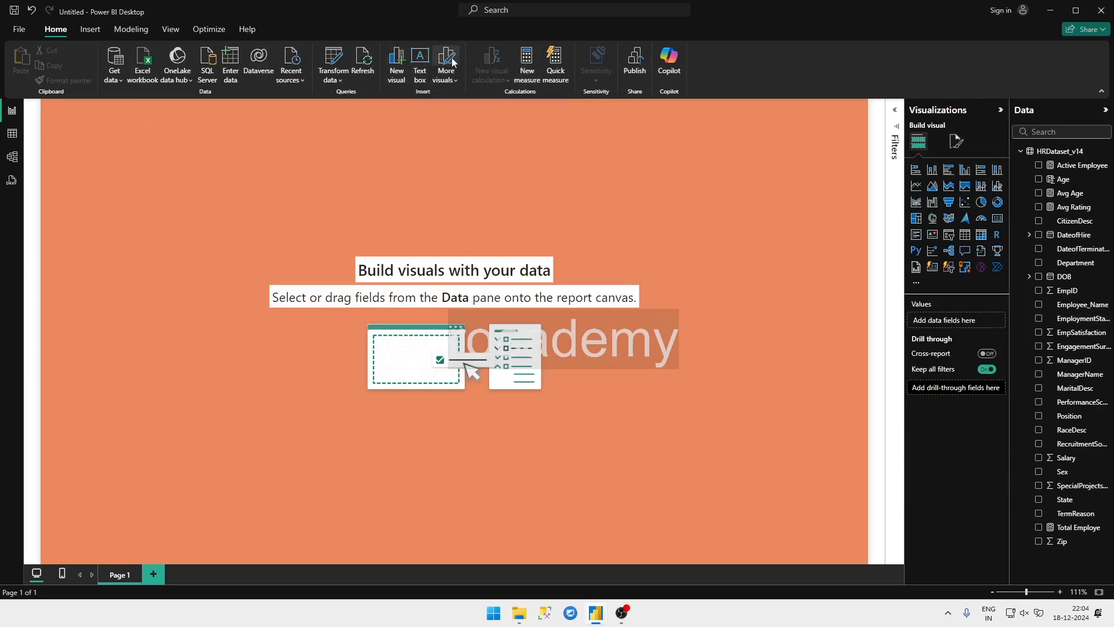
Step: Insert a text box on Page 1 with the title HR Analysis Dashboard in bold at font size 36
click(417, 63)
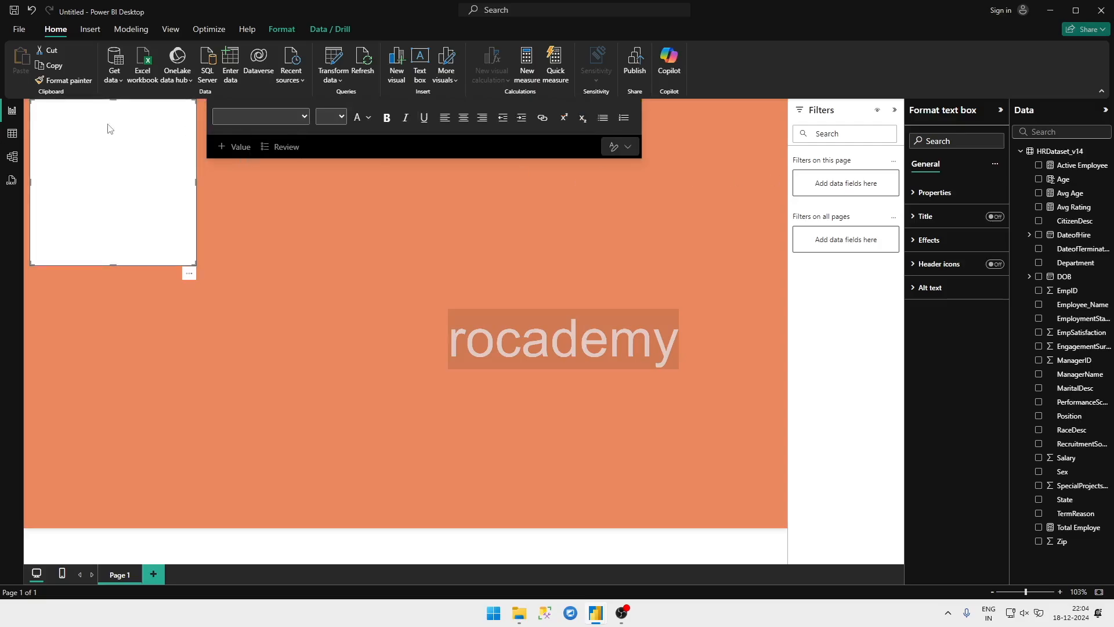
click(335, 117)
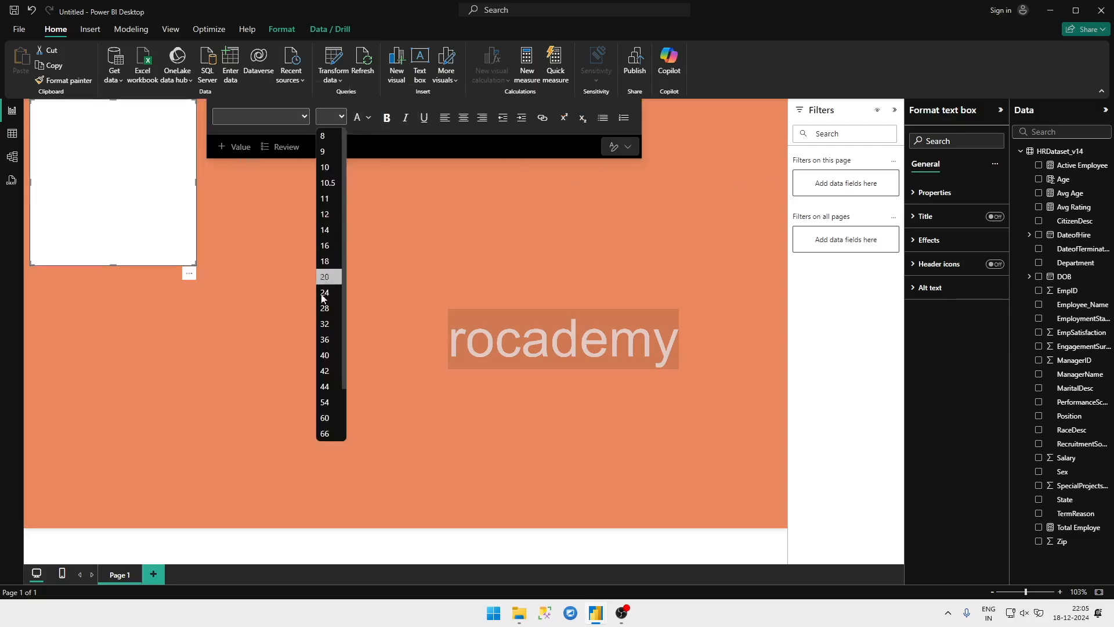
click(326, 339)
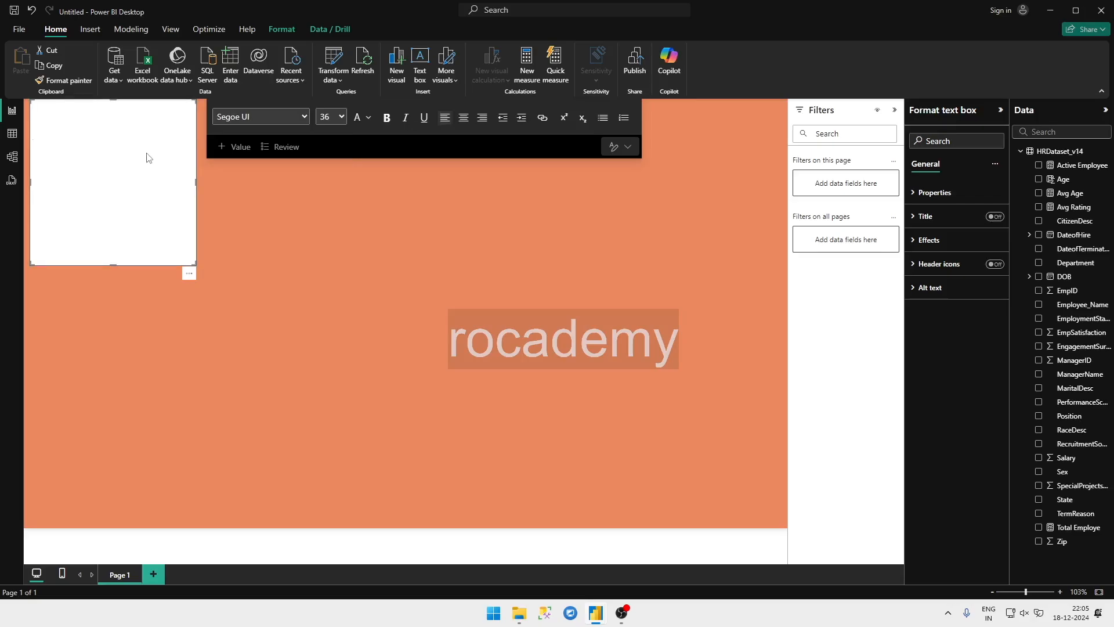
text(HR Analy)
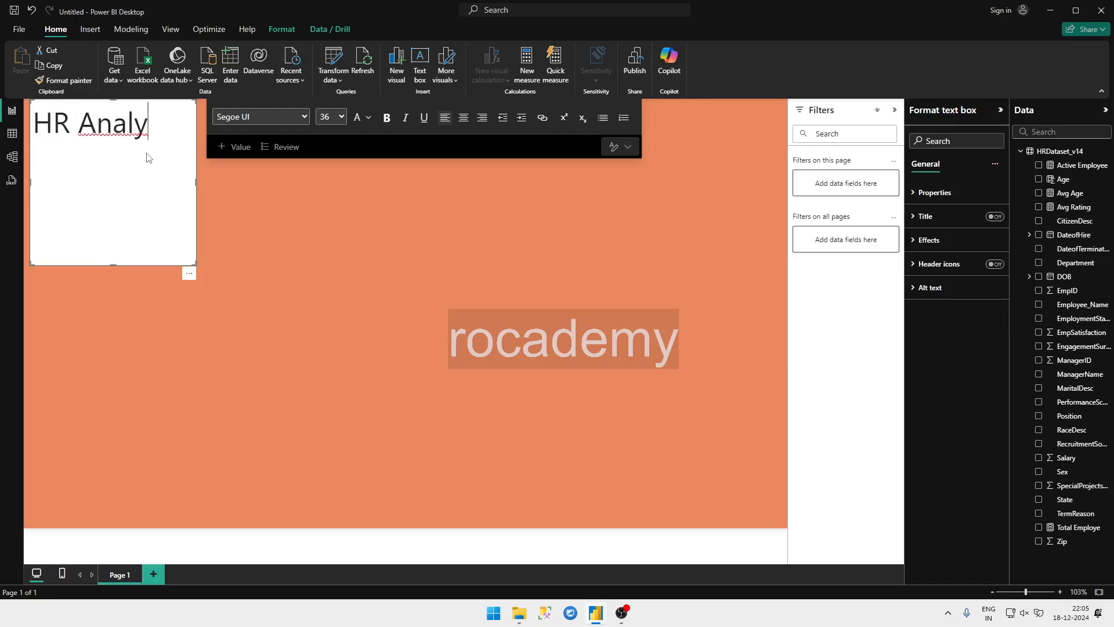
text(sis Da)
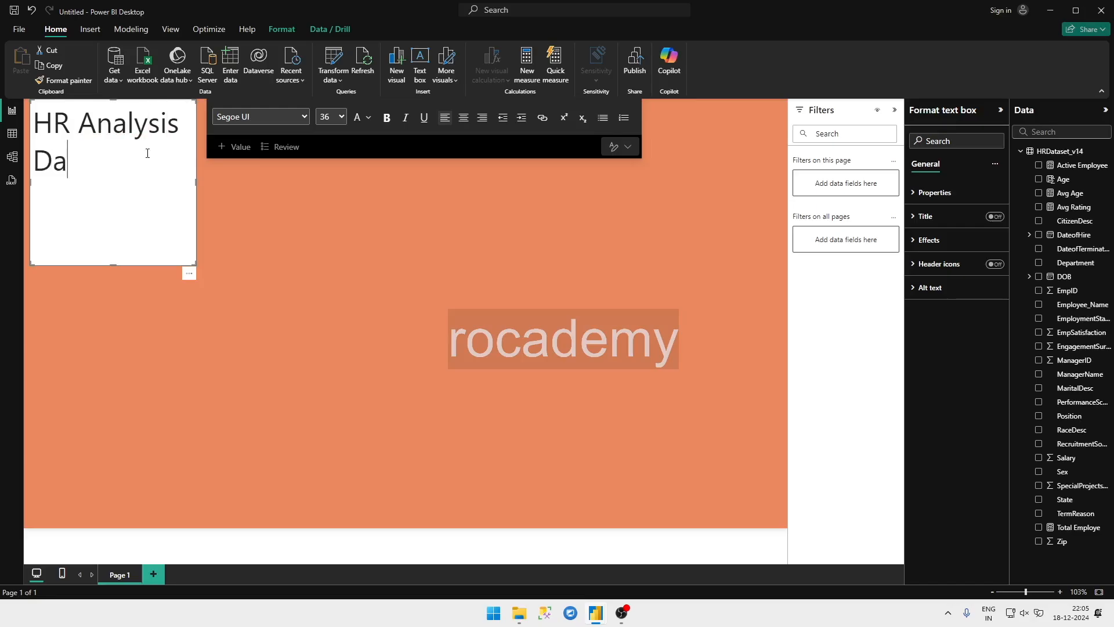
text(shboard)
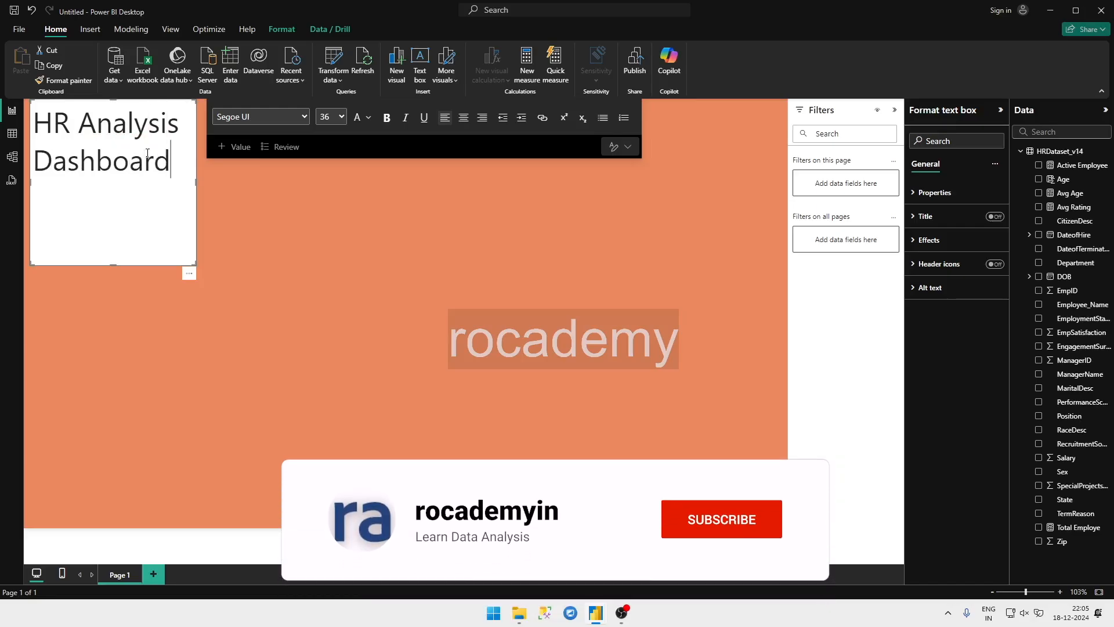
key(ctrl+a)
key(ctrl+b)
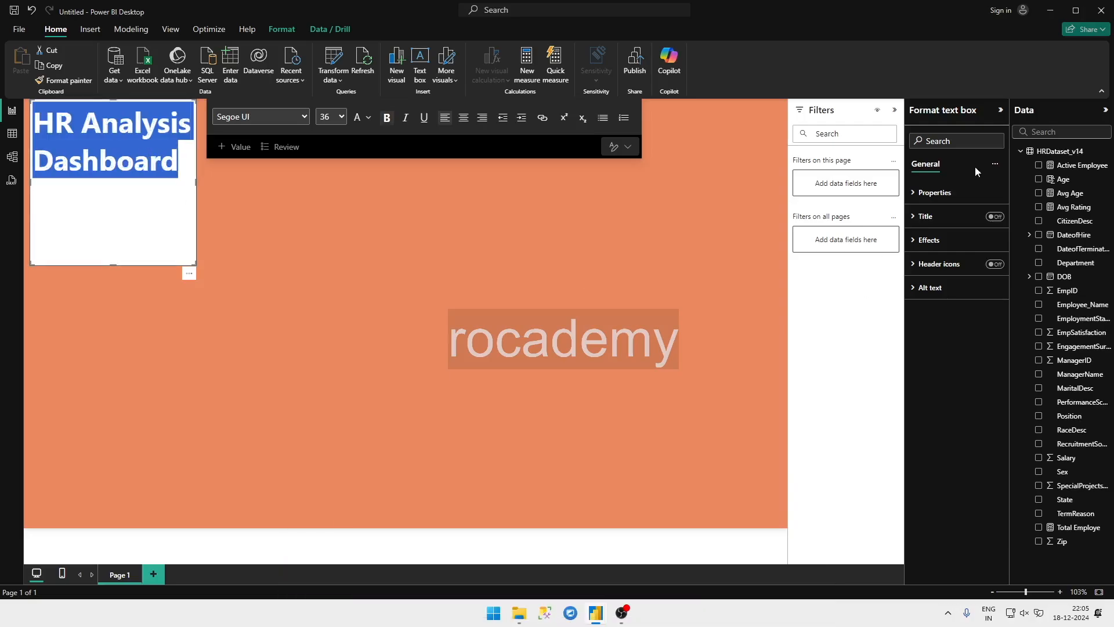
Step: Turn off the background of the title text box in its effects settings
click(995, 163)
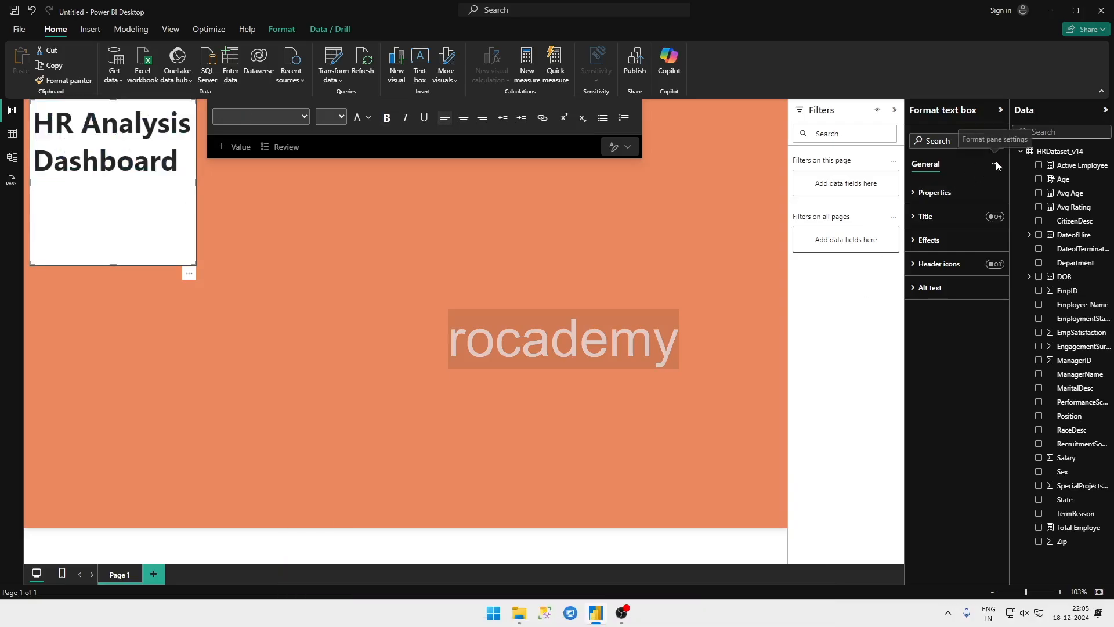
click(931, 186)
click(932, 190)
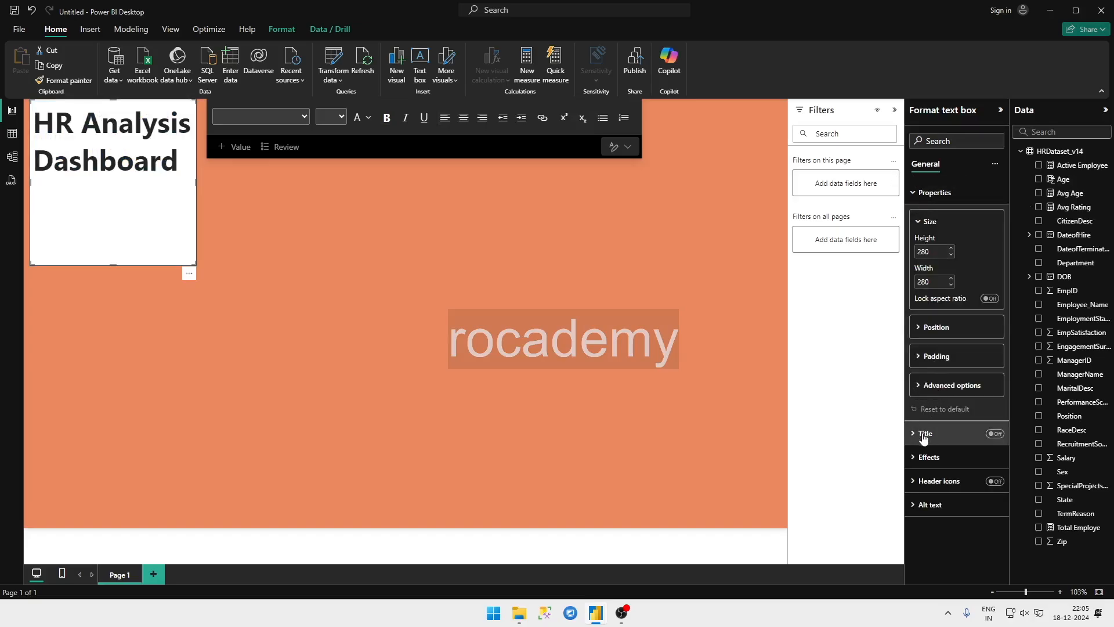
click(944, 385)
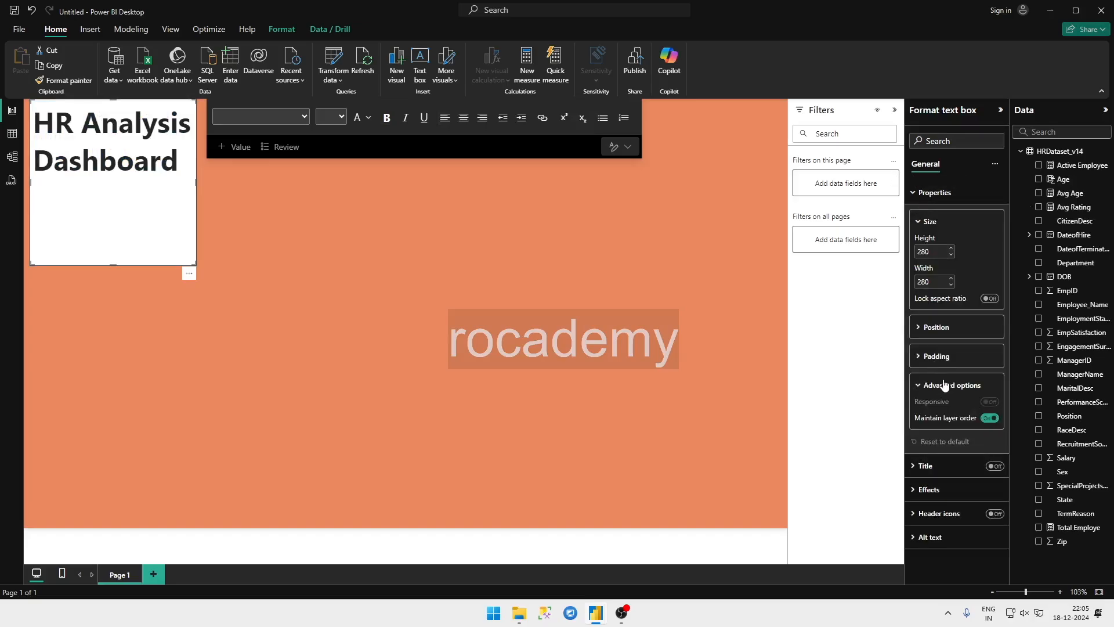
click(931, 491)
scroll(932, 483, down, 2)
click(990, 402)
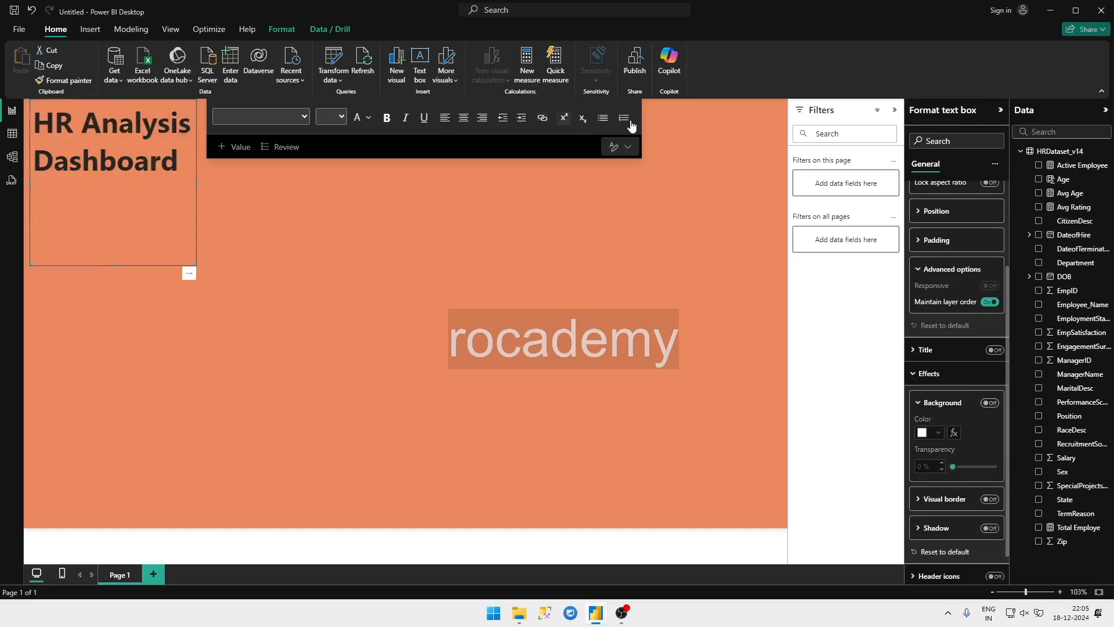
Step: Resize the title text box so the title fits on one line, and move it to the top center of the page
click(627, 147)
click(149, 260)
drag(196, 265, 362, 141)
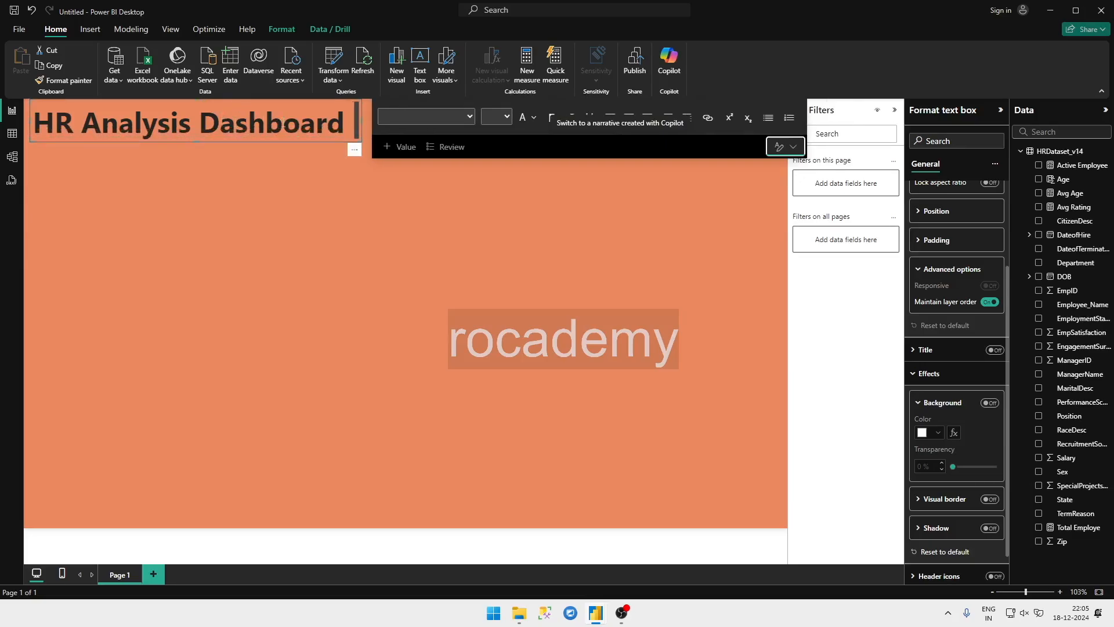
drag(283, 99, 494, 99)
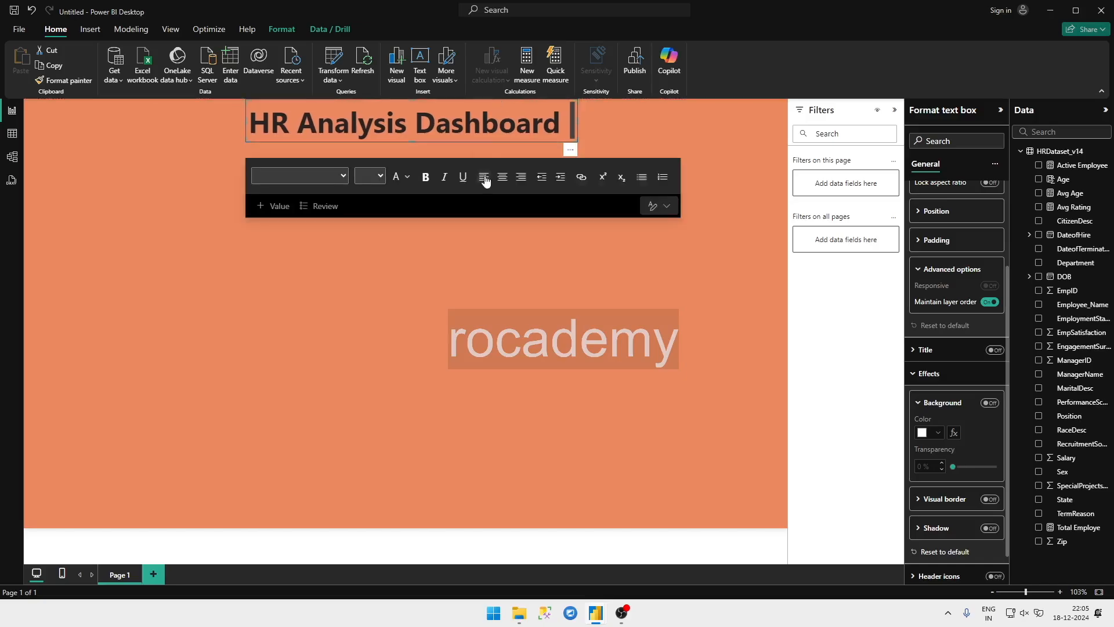
click(436, 281)
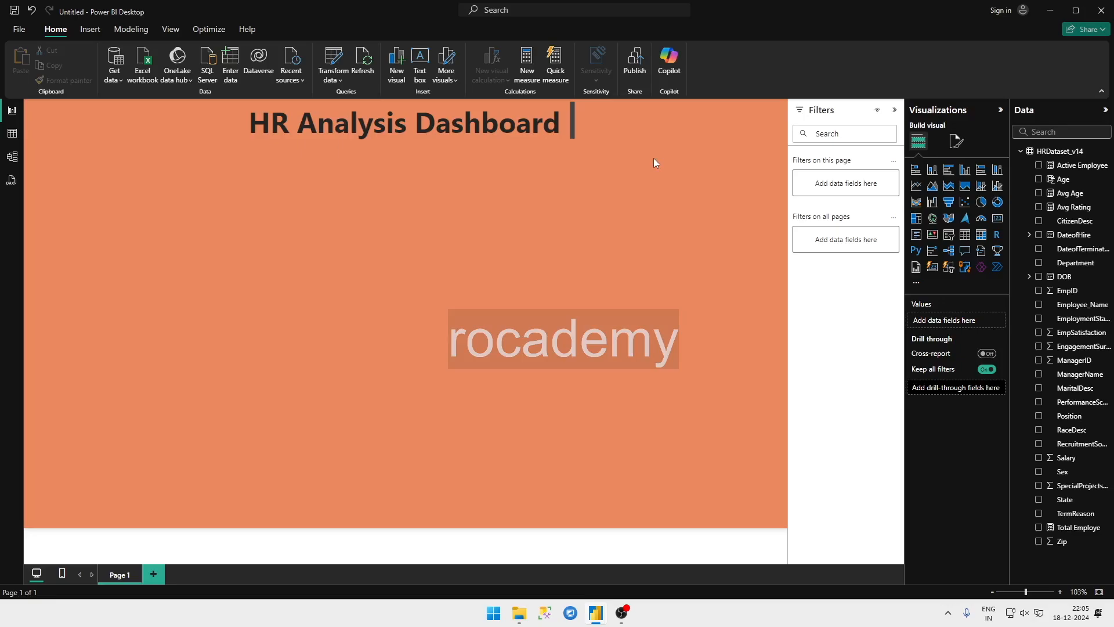
key(ctrl+s)
mouse_move(596, 613)
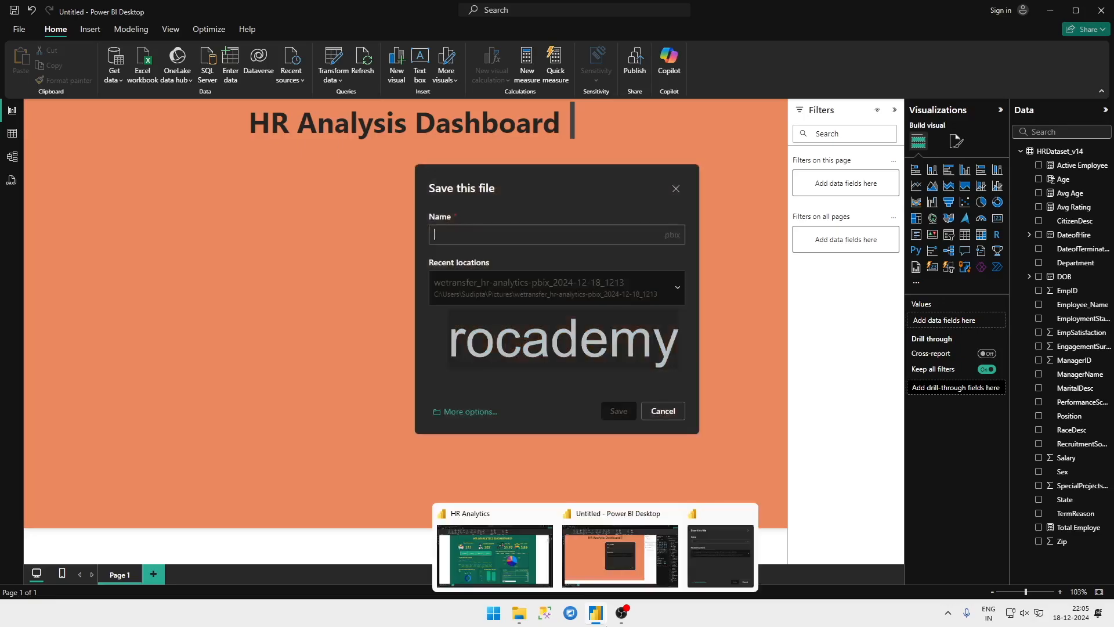
click(656, 411)
Step: Check the Total Employee's card on the HR Analytics report's dashboard, and return to the untitled report
click(486, 557)
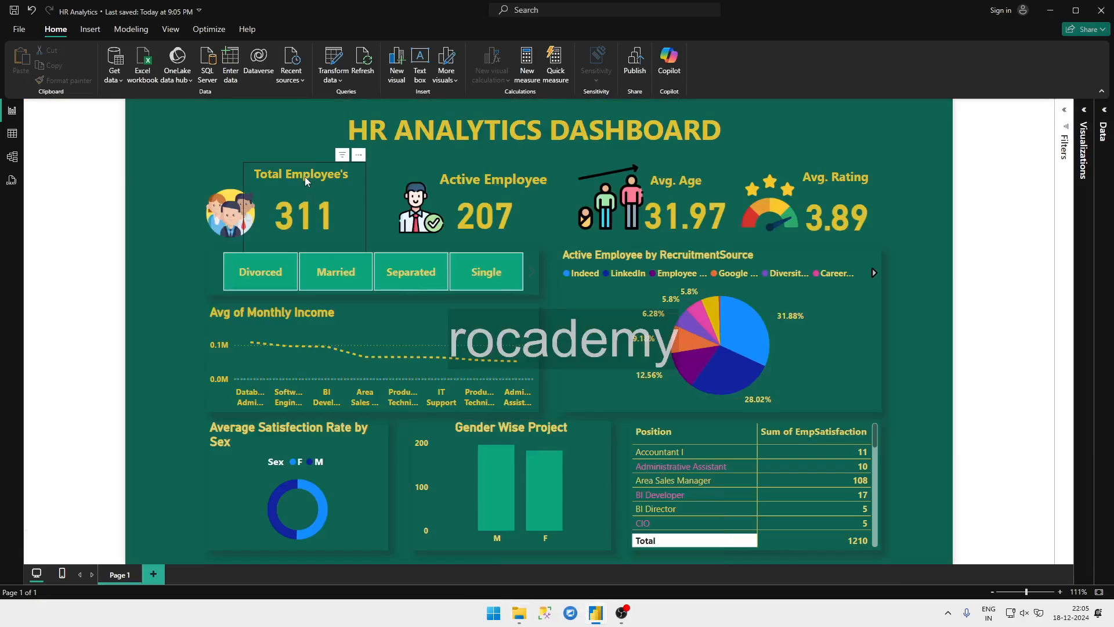
key(alt+Tab)
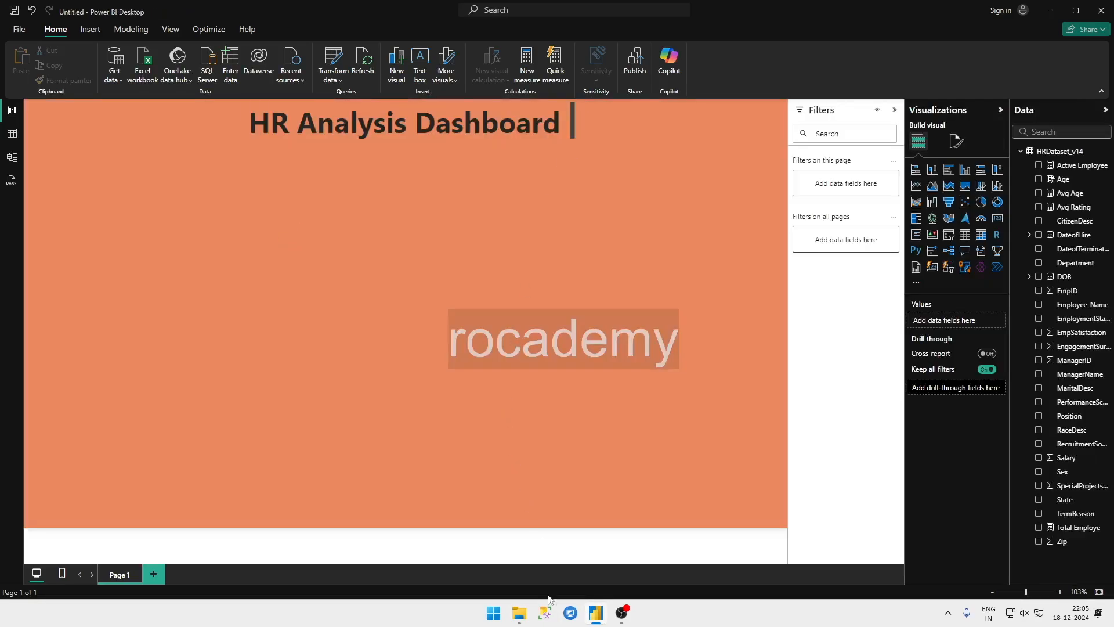
Step: Examine the employee cards, icons and marital status slicer on the HR Analytics report's dashboard, and return to the untitled report
mouse_move(594, 611)
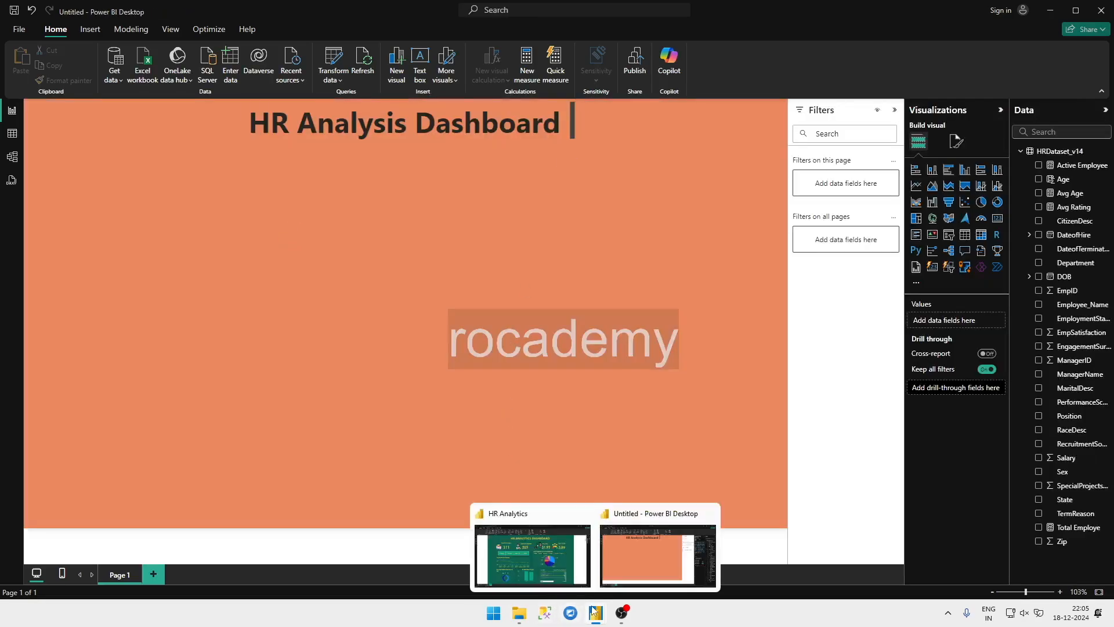
click(515, 551)
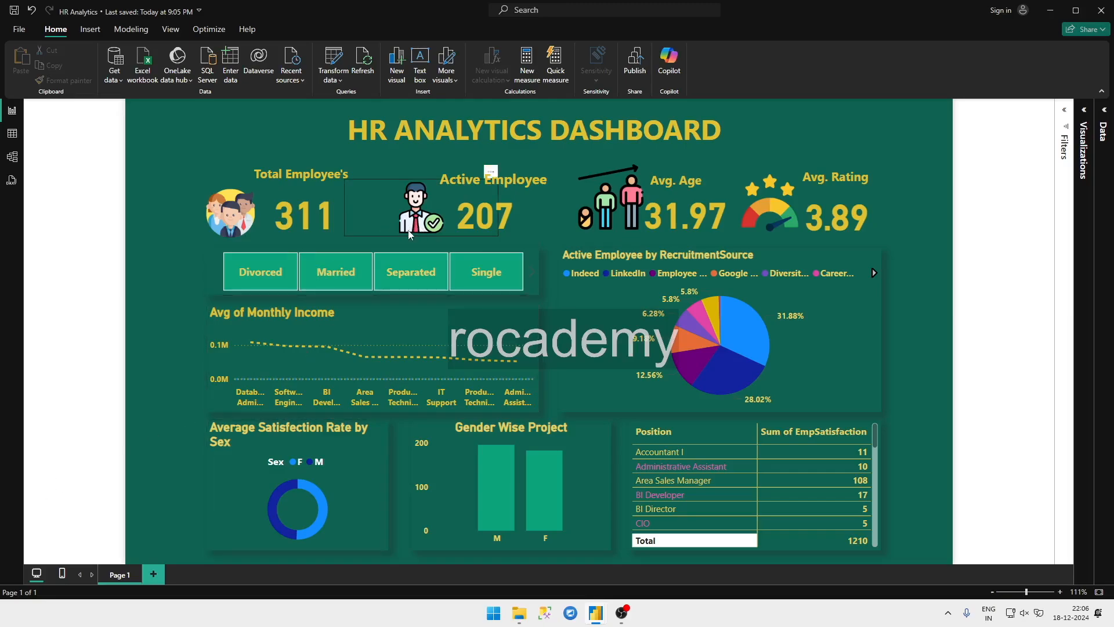
click(404, 274)
click(366, 287)
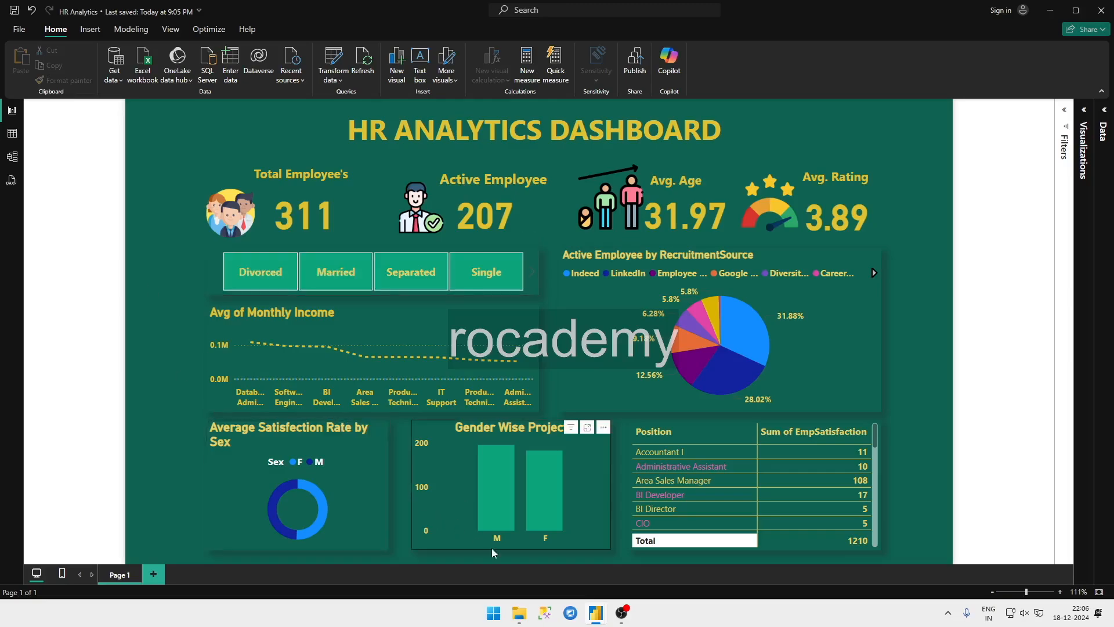
mouse_move(590, 610)
click(610, 534)
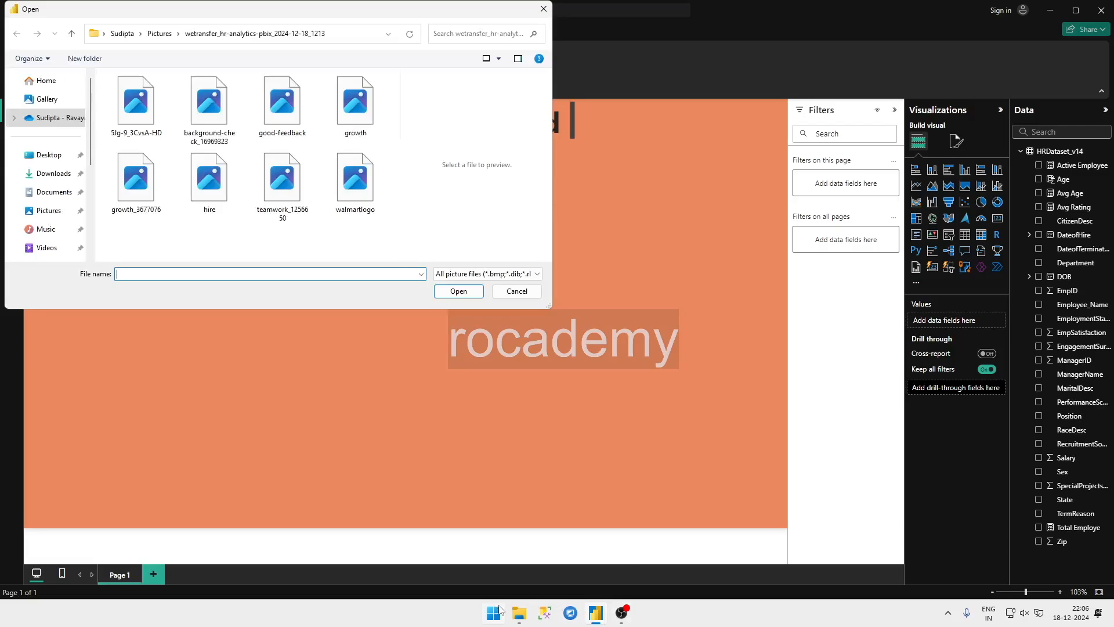
Step: Point the image file picker to the wetransfer_hr-analytics-pbix_2024-12-18_1213 pictures folder, using the folder path from File Explorer
mouse_move(519, 613)
click(521, 542)
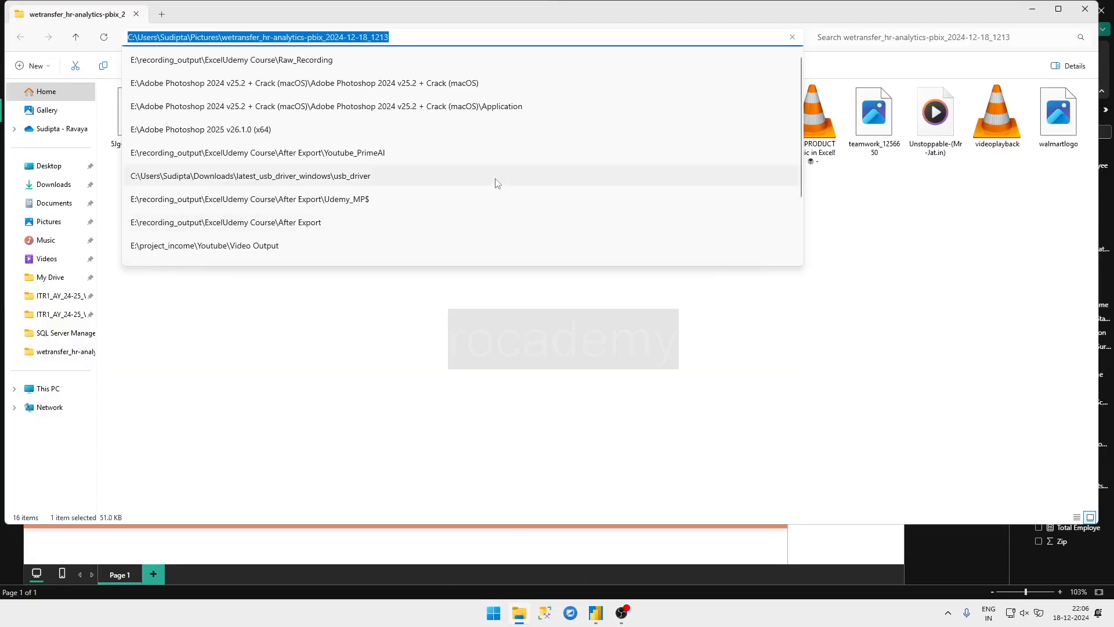
key(alt+Tab)
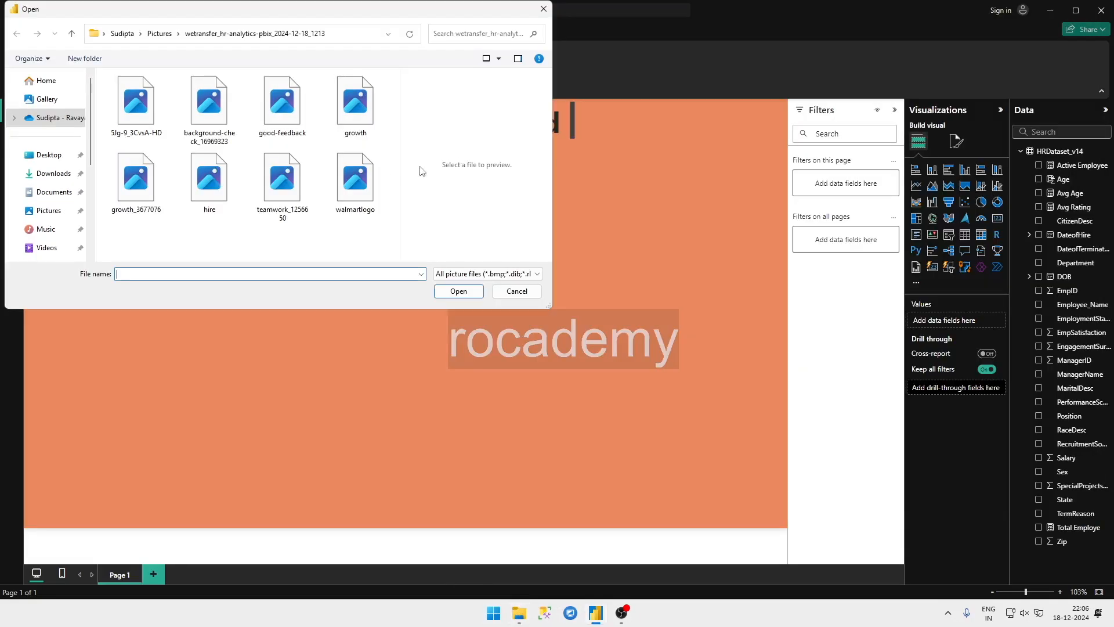
click(351, 30)
text(C:\Users\Sudipta\Pictures\wetransfer_hr-analytics-pbix_2024-12-18_1213)
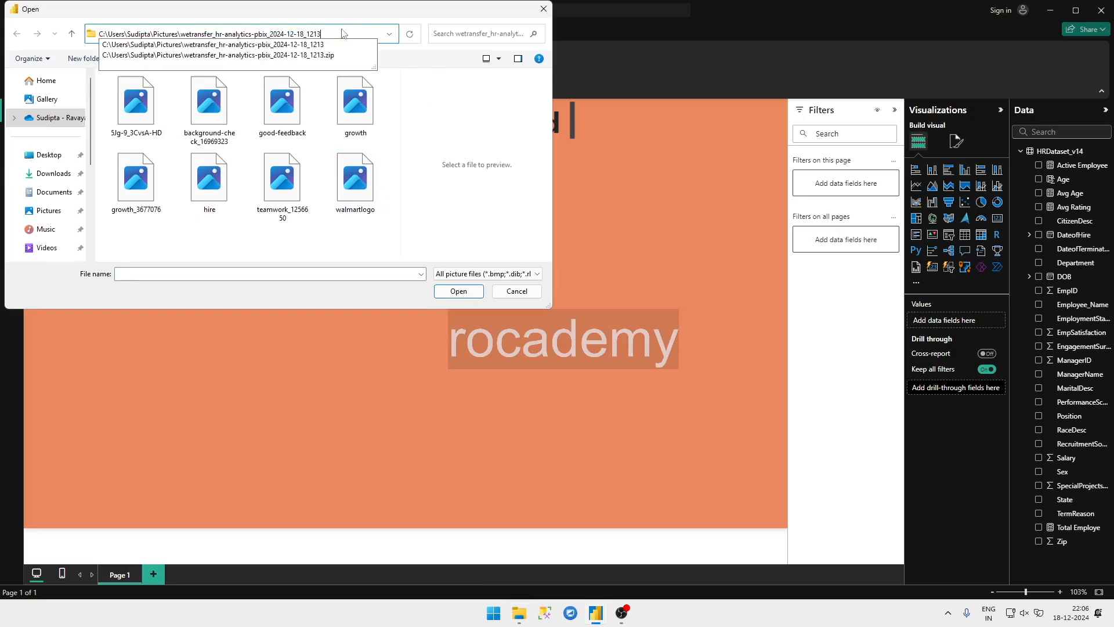
key(Return)
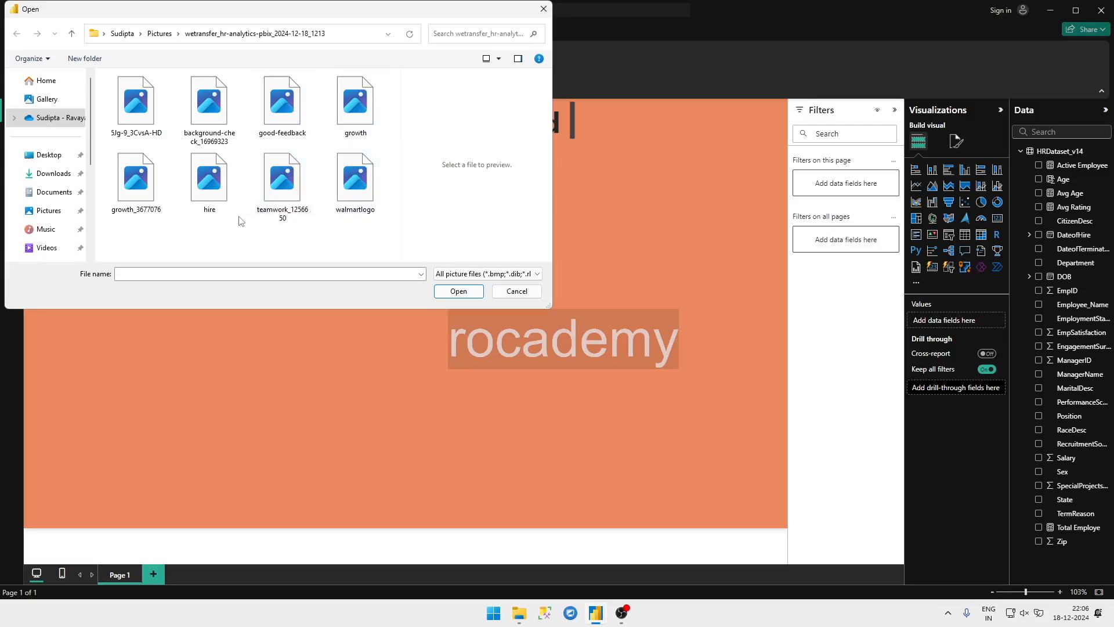
Step: Insert the teamwork_1256650 image, shrink it to a small icon and place it in the page's upper left area, below the title
click(268, 194)
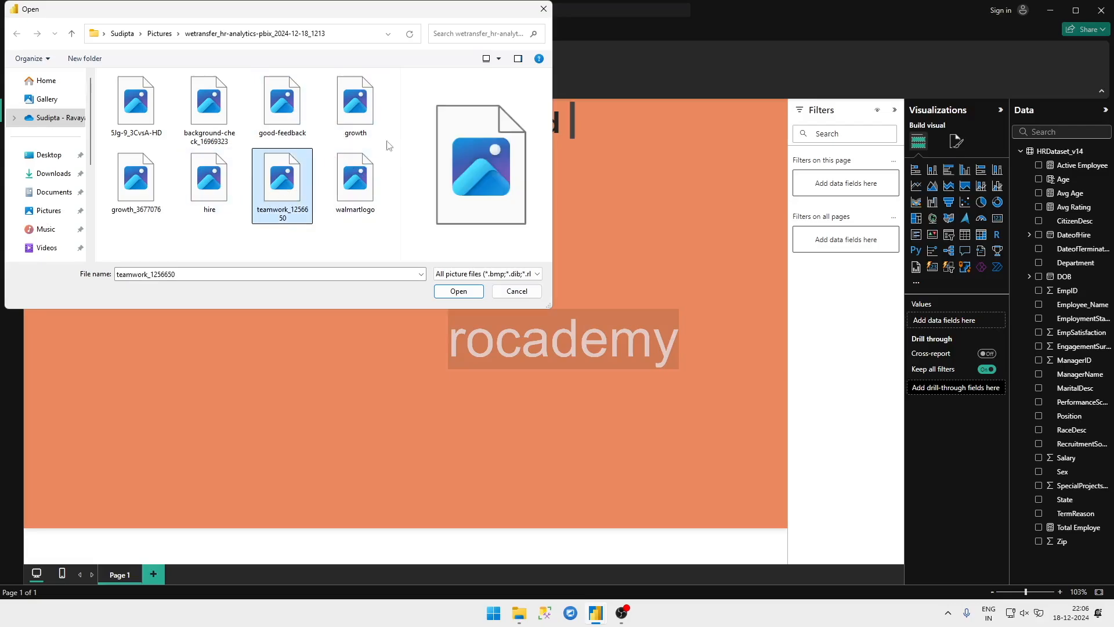
click(459, 292)
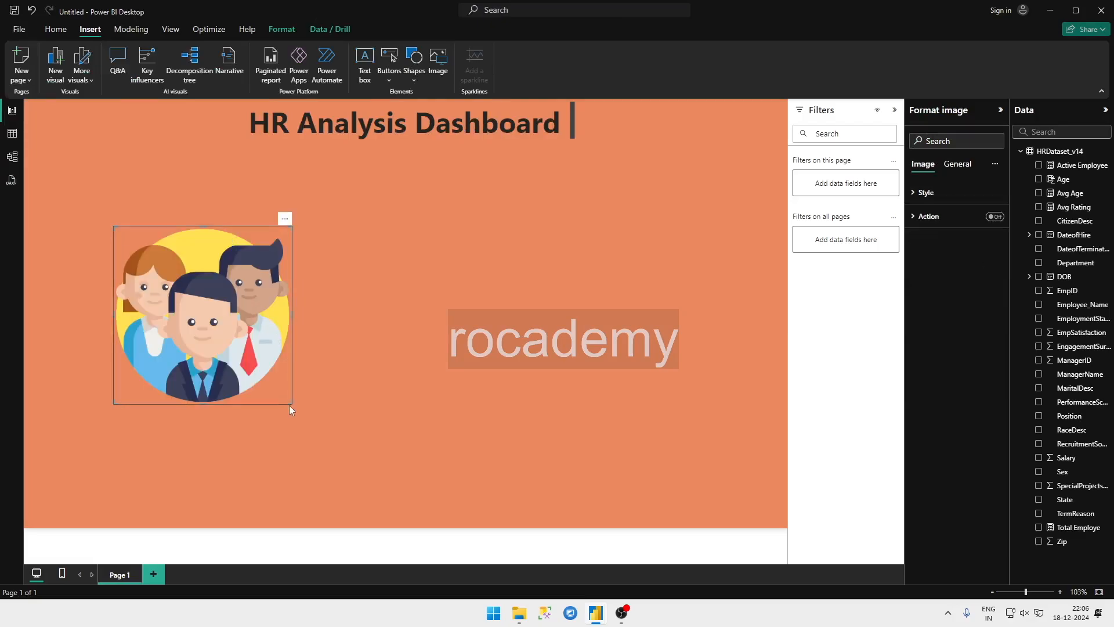
drag(293, 404, 134, 183)
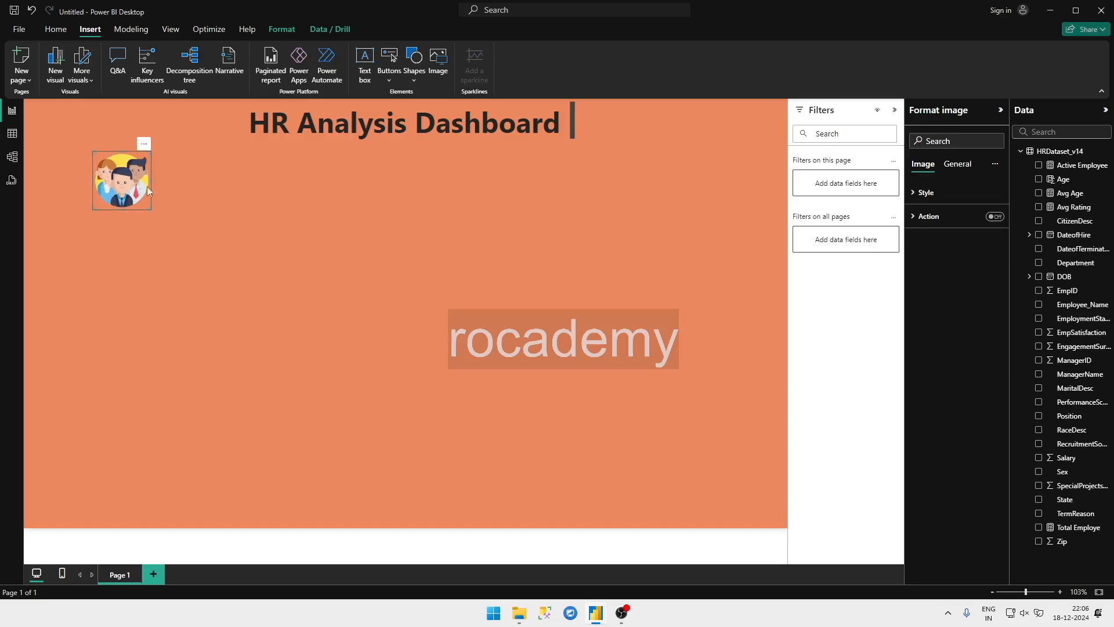
click(210, 197)
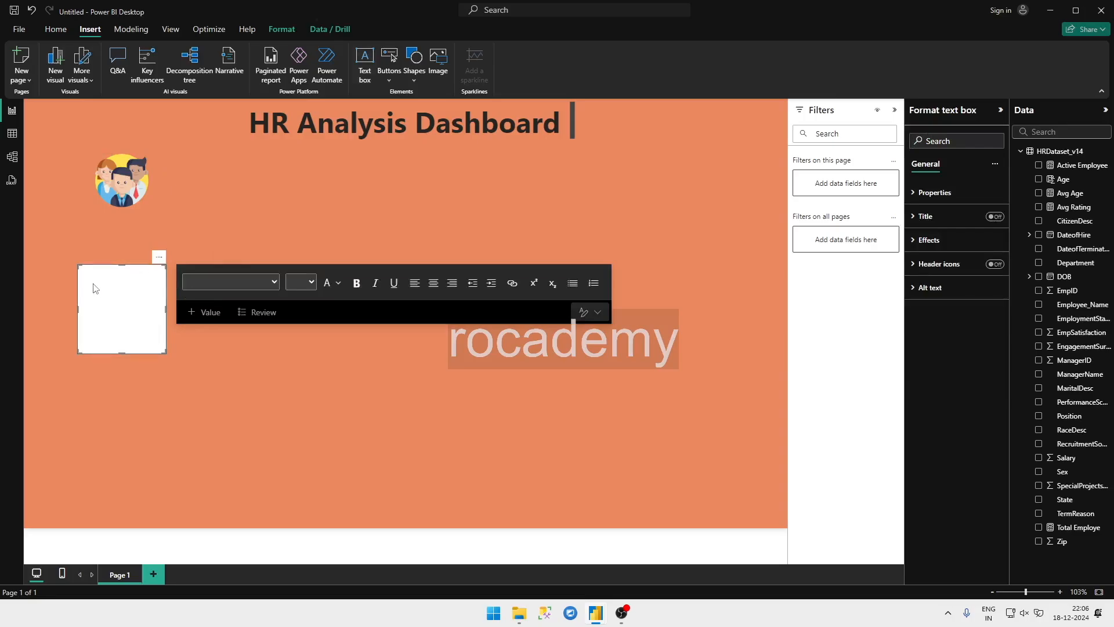
Step: Enter Total Employees in the new text box in bold at font size 18, and turn off the box's background
click(112, 283)
text(Total Employees)
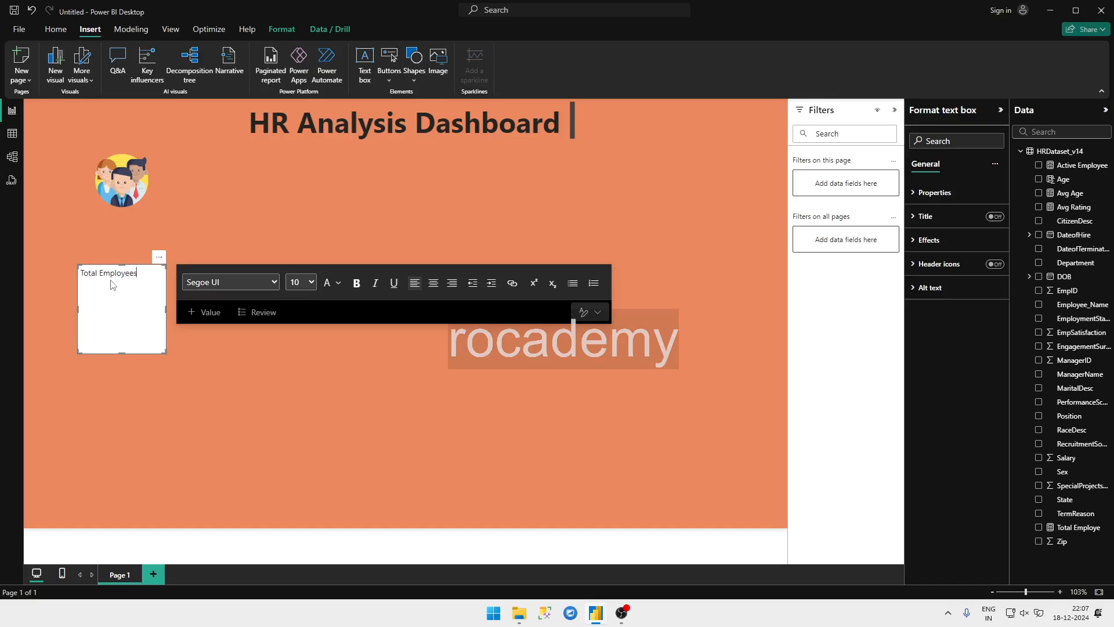
key(ctrl+a)
key(ctrl+b)
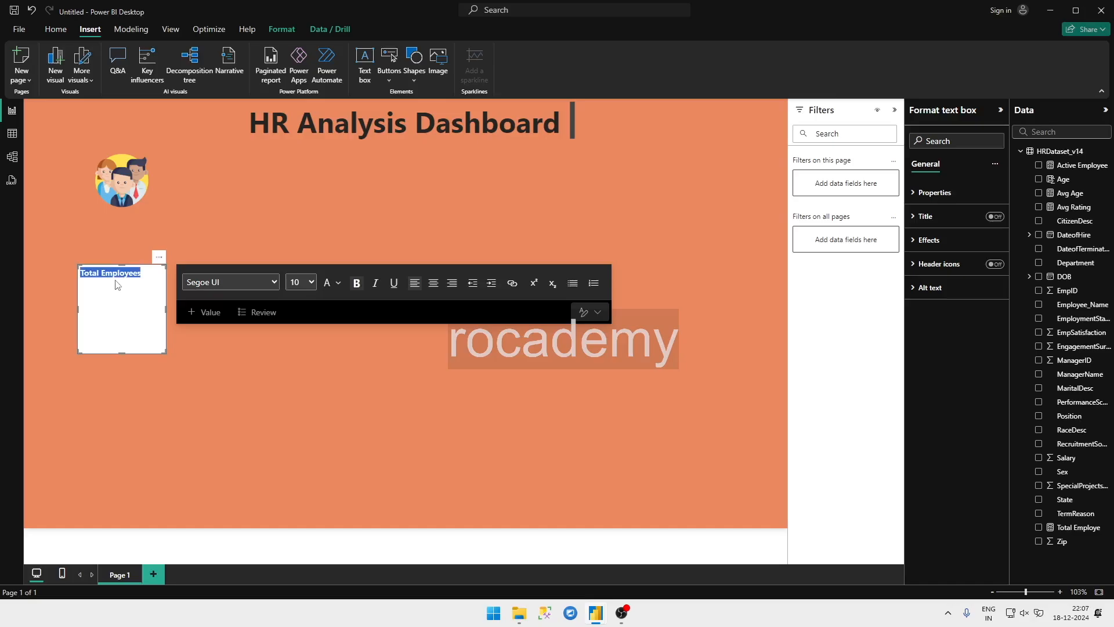
click(297, 282)
click(295, 426)
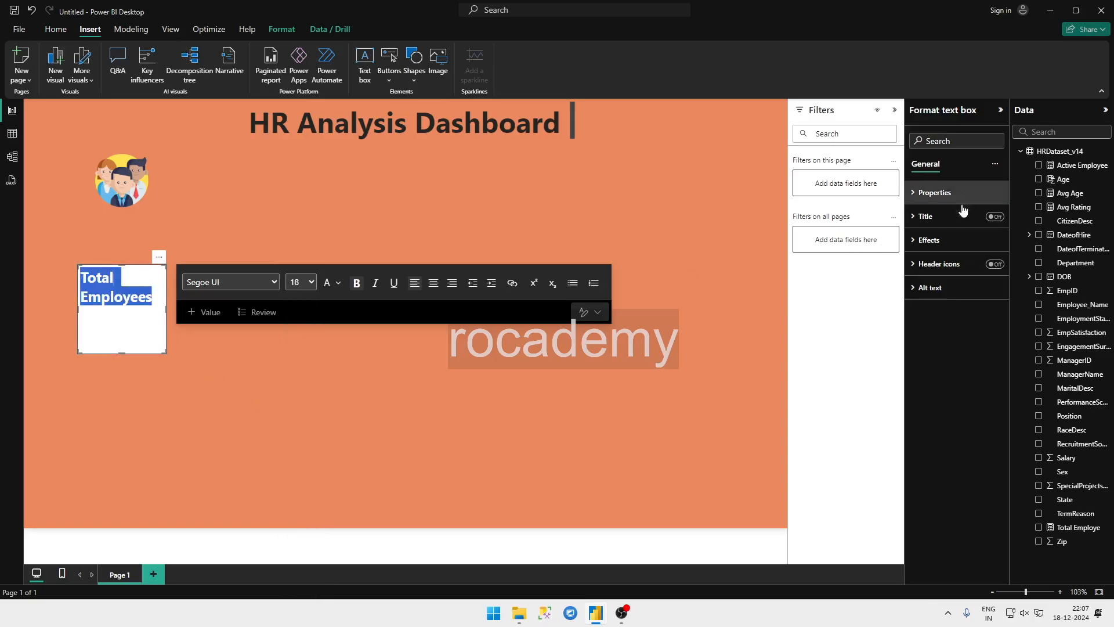
click(930, 241)
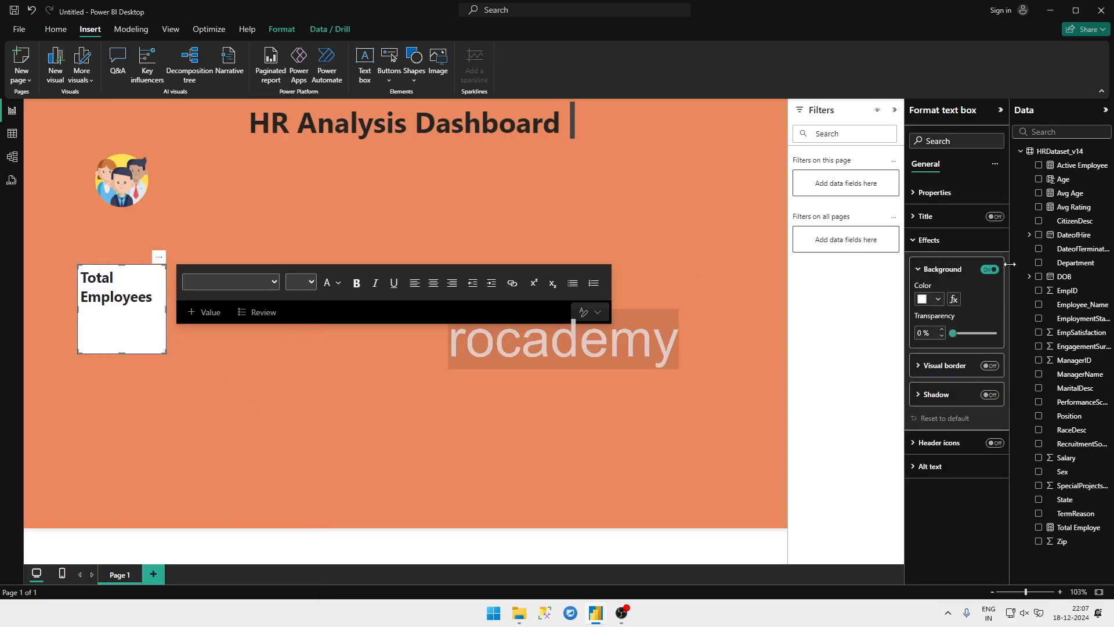
click(990, 270)
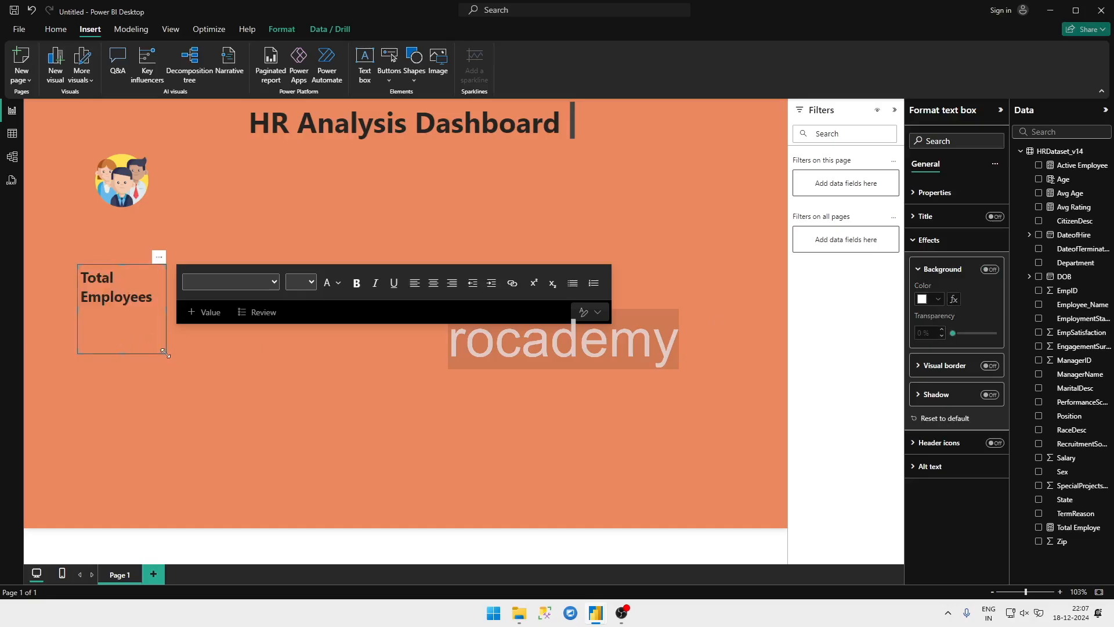
Step: Resize the Total Employees label to fit on one line, and arrange it just above the teamwork icon
drag(168, 353, 236, 138)
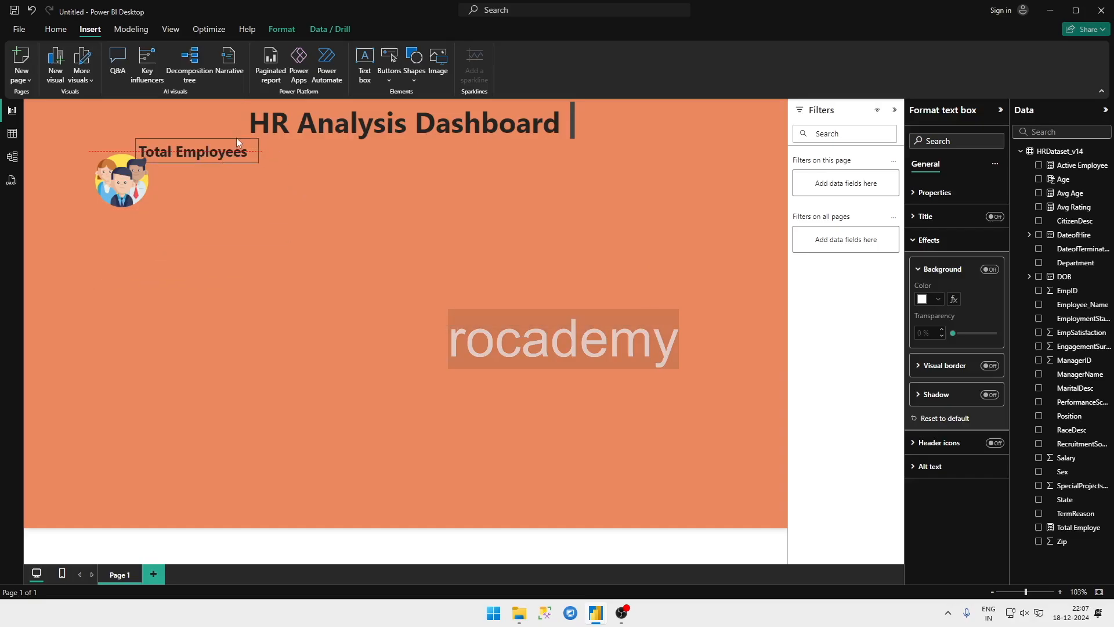
mouse_move(126, 186)
mouse_down()
mouse_move(128, 212)
mouse_move(129, 199)
mouse_up()
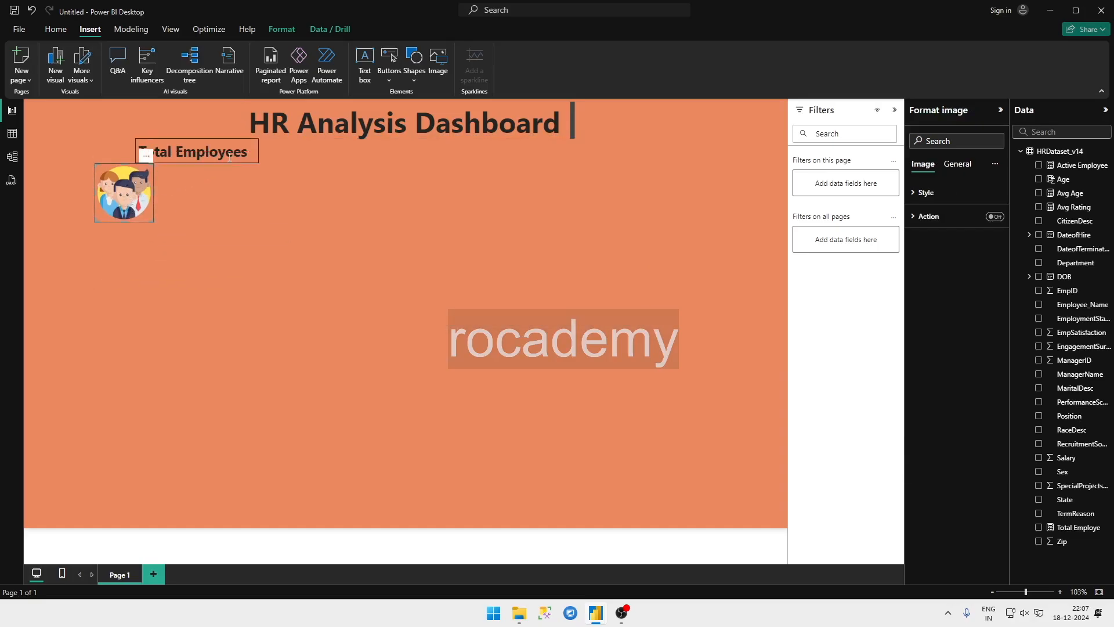
click(240, 210)
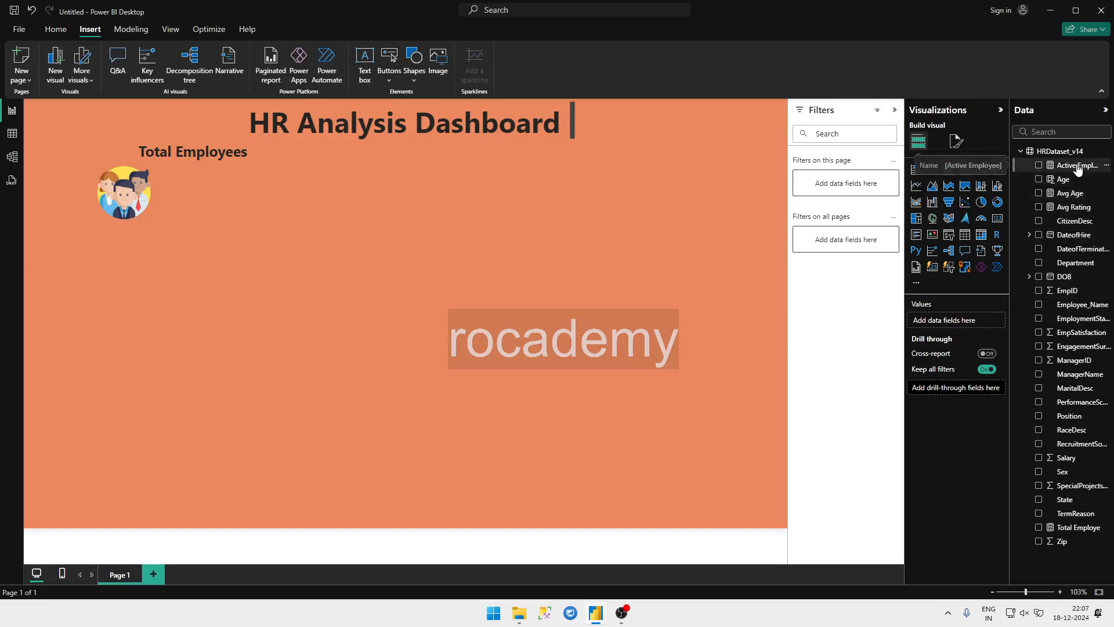
Step: Add a card visual showing the Total Employe measure, and shrink it to a compact box
click(1038, 528)
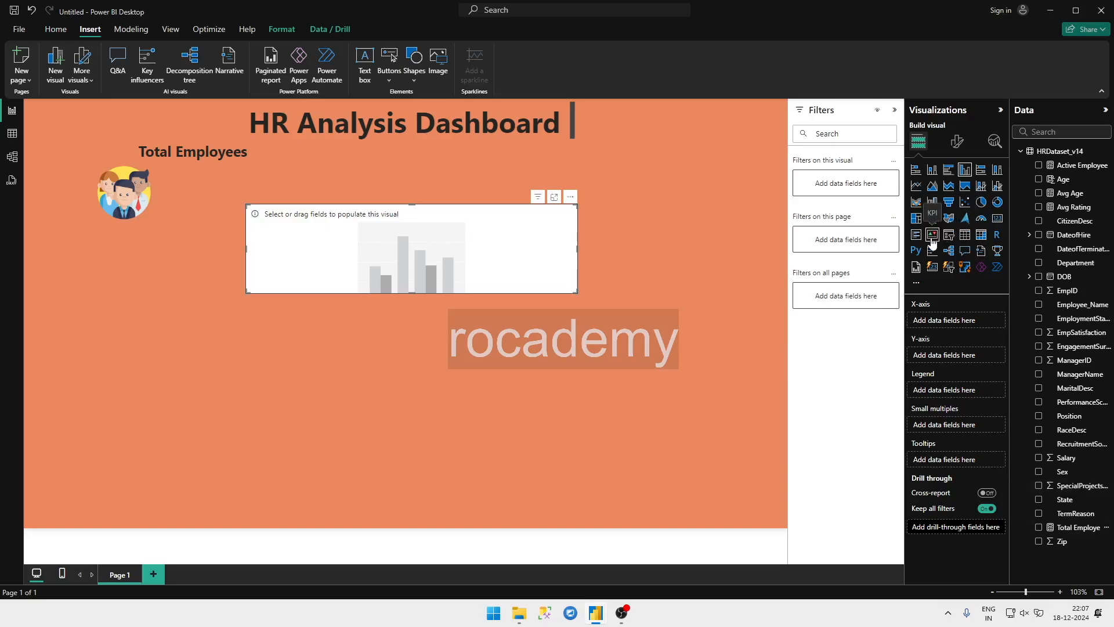
click(998, 224)
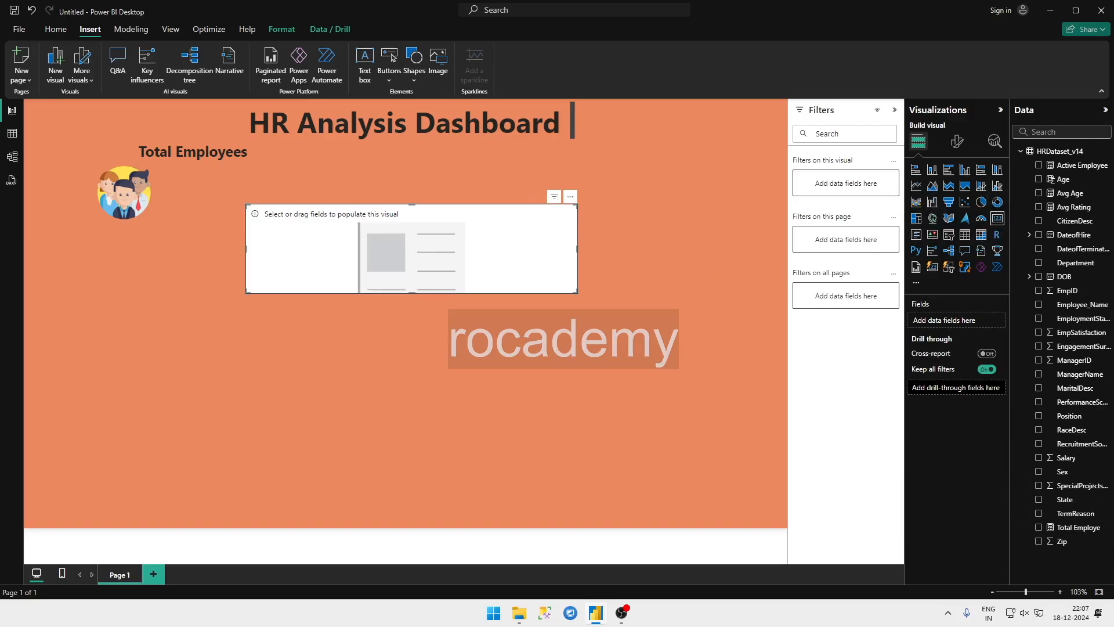
click(1039, 527)
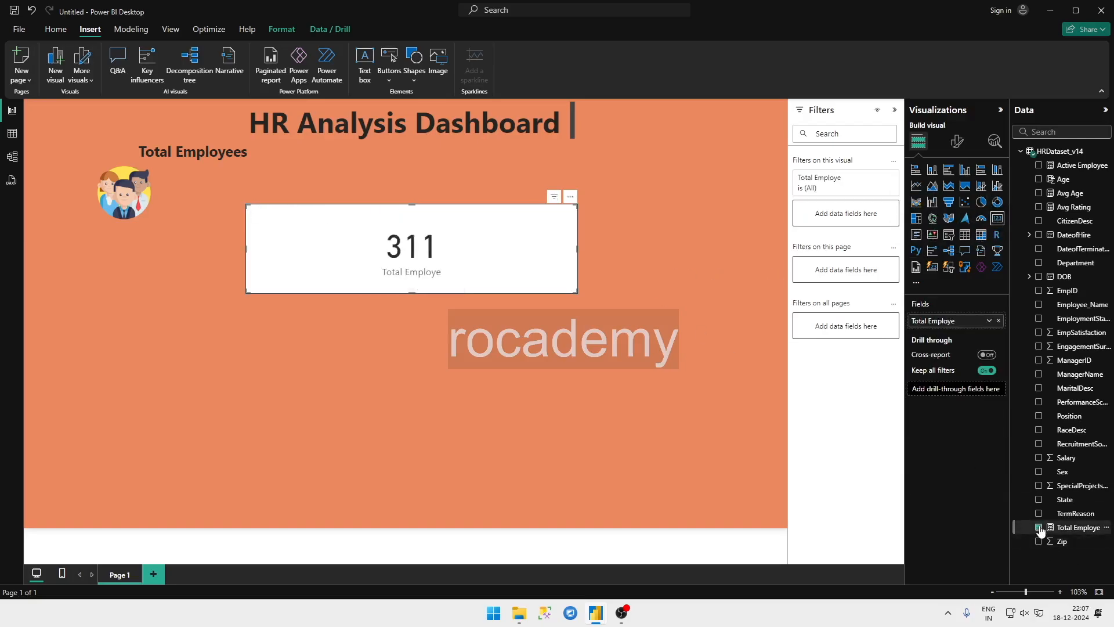
drag(576, 293, 332, 283)
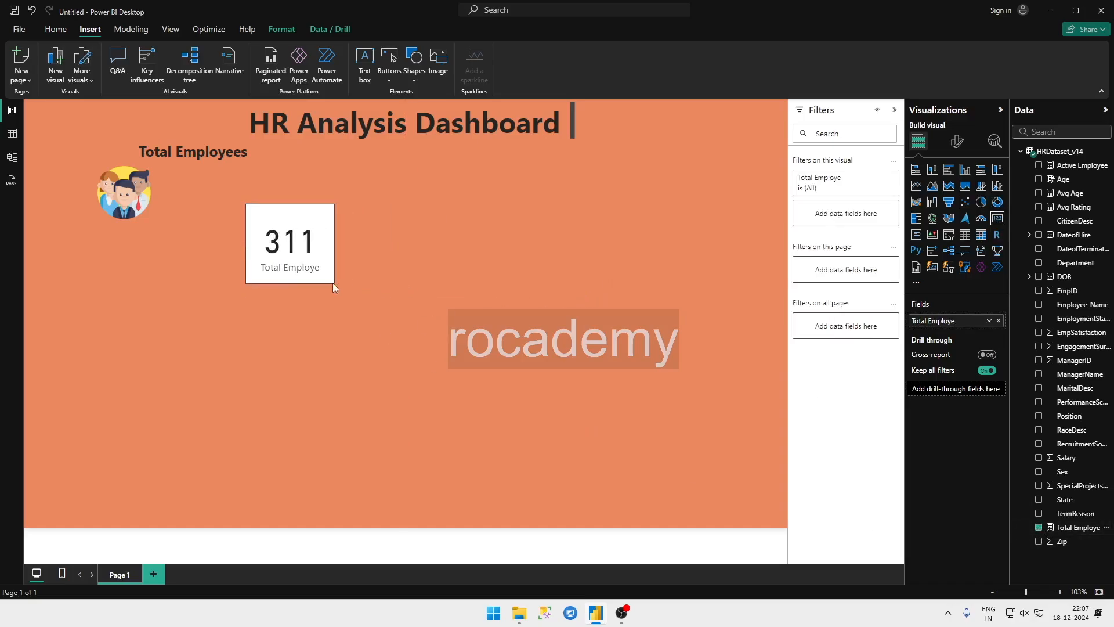
Step: Turn off the category label and the background of the Total Employe card
click(957, 141)
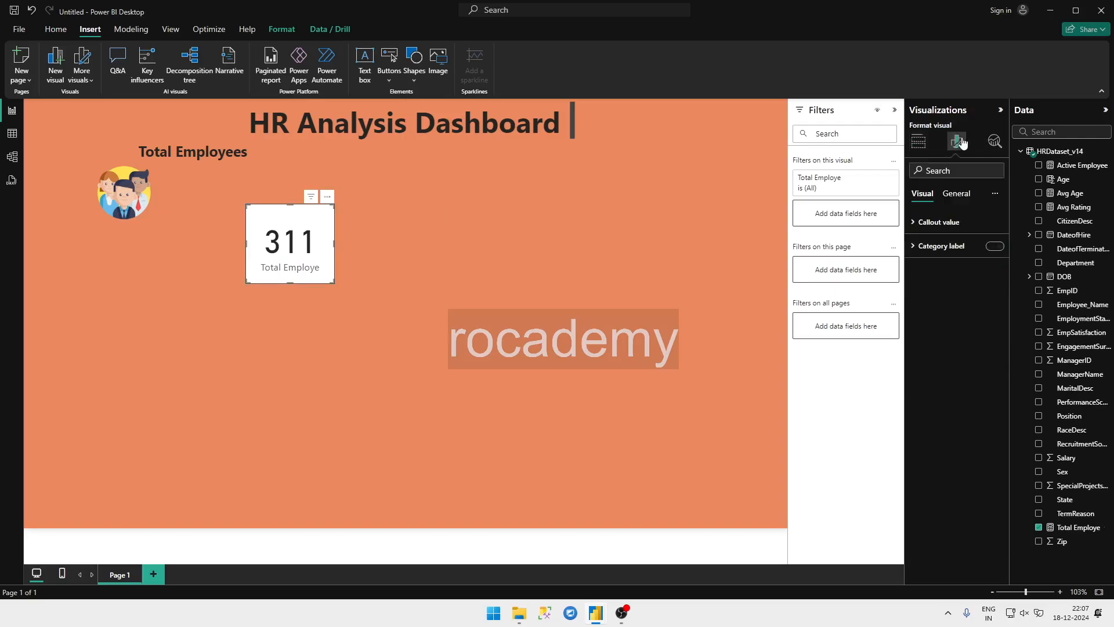
click(977, 246)
click(996, 246)
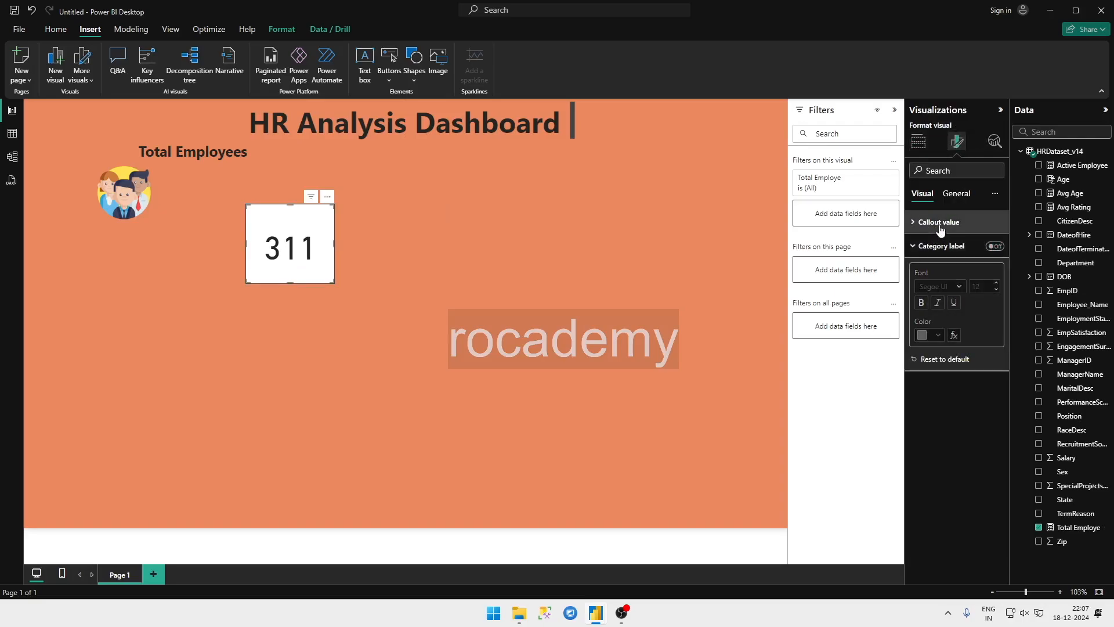
click(955, 193)
click(930, 283)
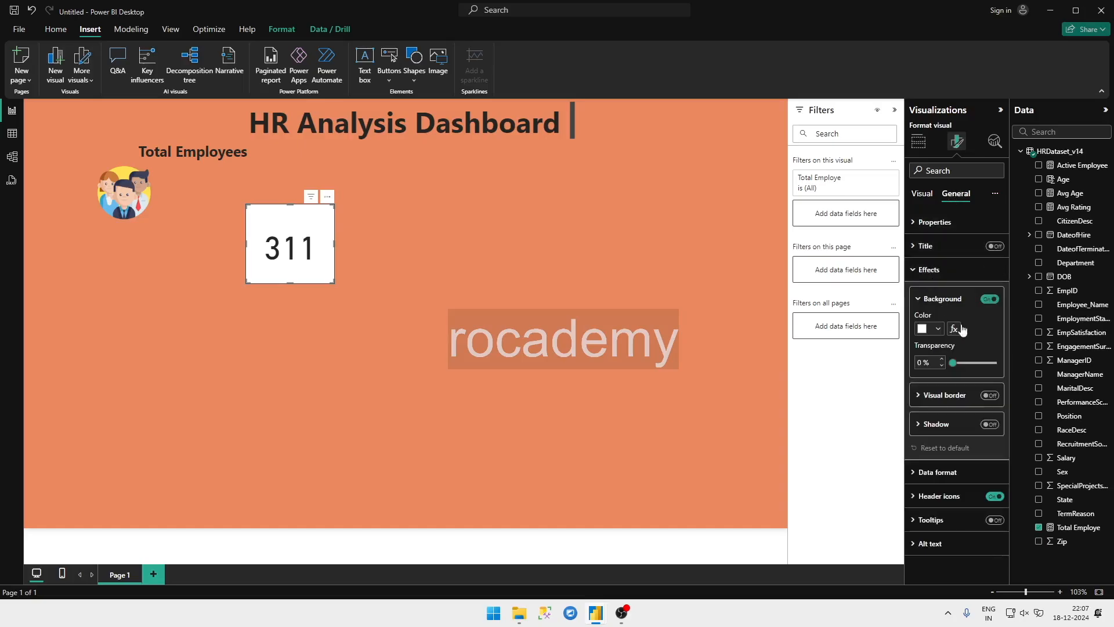
click(991, 299)
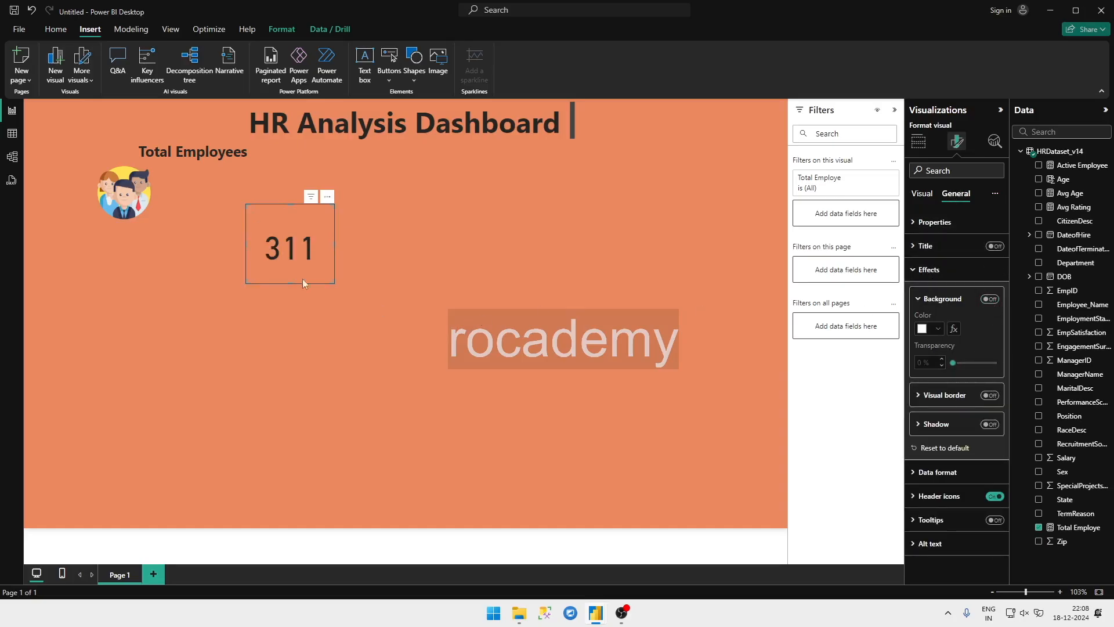
Step: Move the Total Employe card beside the teamwork icon, under the Total Employees label
click(338, 269)
drag(253, 230, 197, 202)
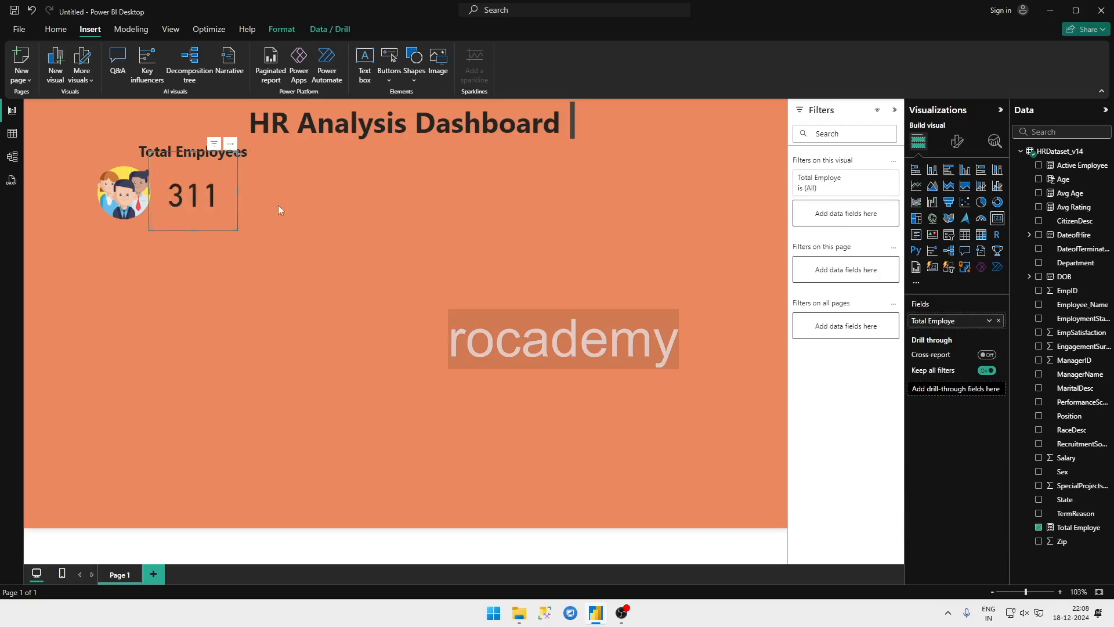
click(319, 230)
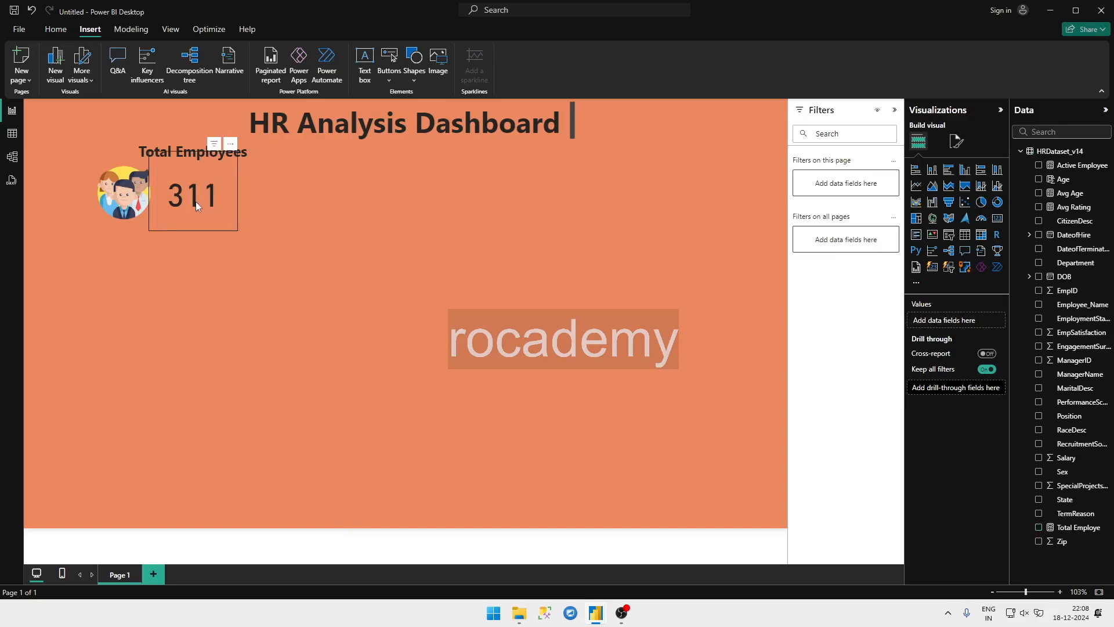
Step: Dismiss the save dialog, check the remaining cards on the HR Analytics report's dashboard, and return to the untitled report
key(ctrl+s)
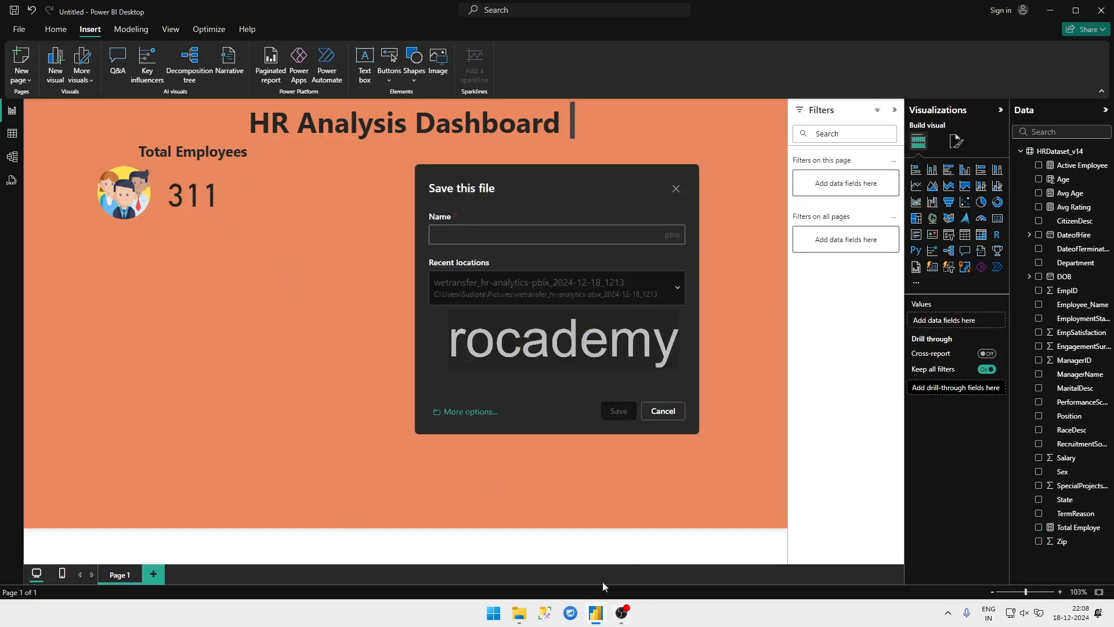
click(663, 411)
mouse_move(596, 612)
click(526, 572)
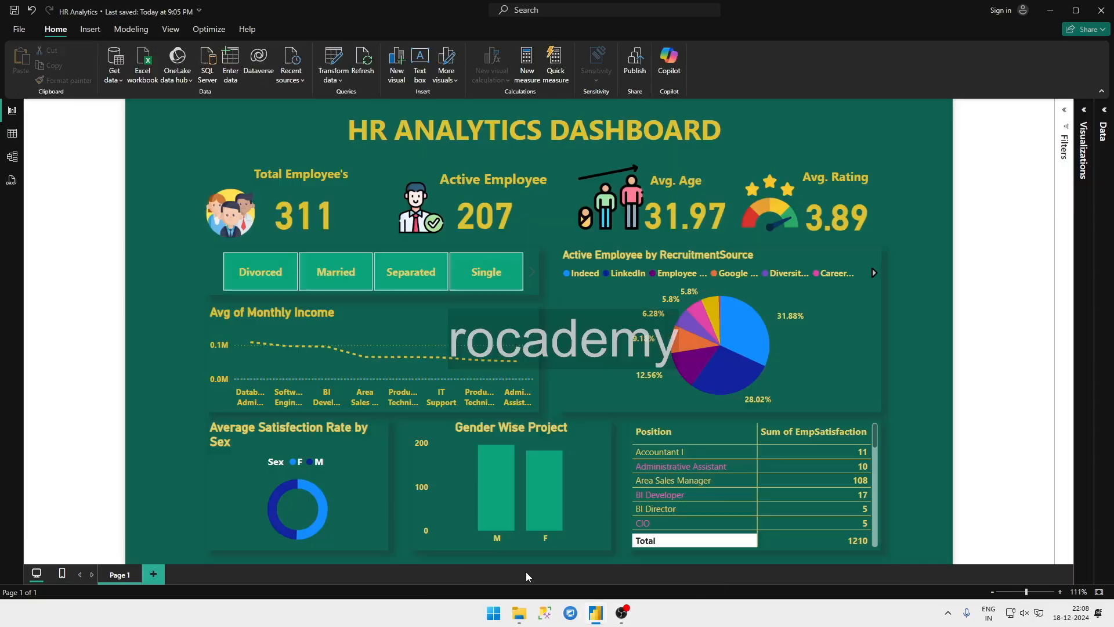
key(alt+Tab)
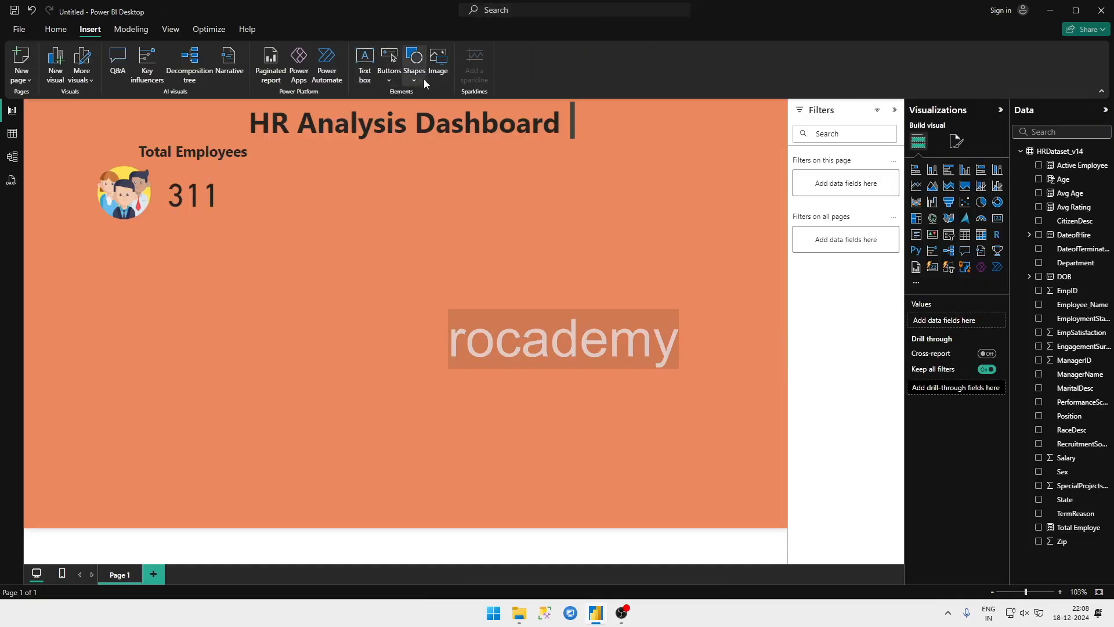
Step: Insert the good-feedback image on the page
click(438, 58)
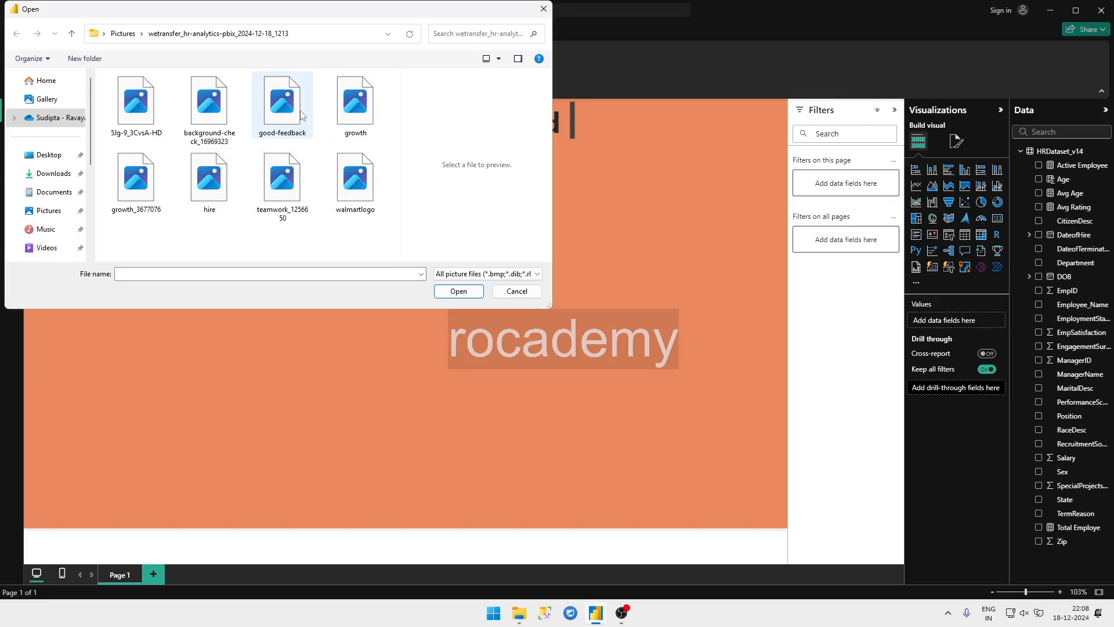
double_click(300, 111)
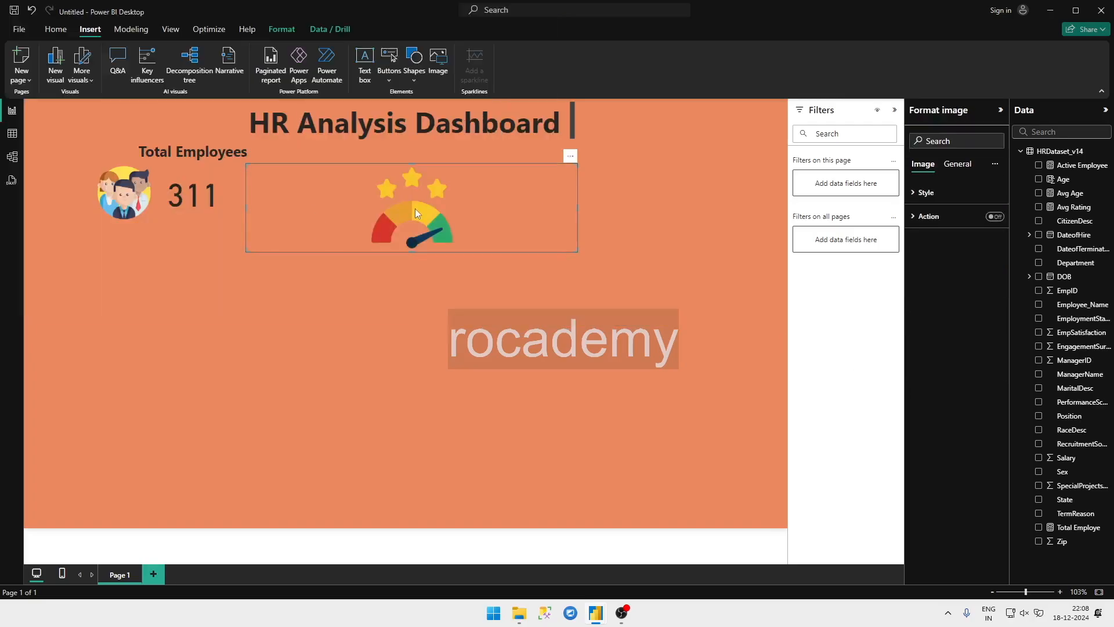
Step: Replace the good-feedback image with the hire image, shrink it and place it to the right of the Total Employees card
key(Delete)
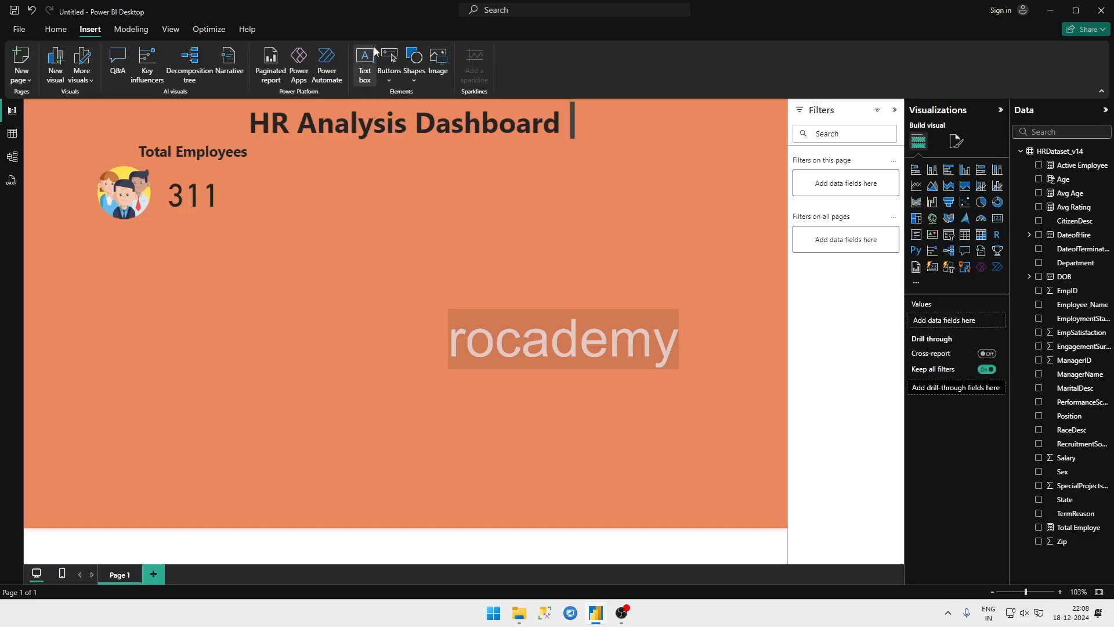
click(436, 63)
click(186, 118)
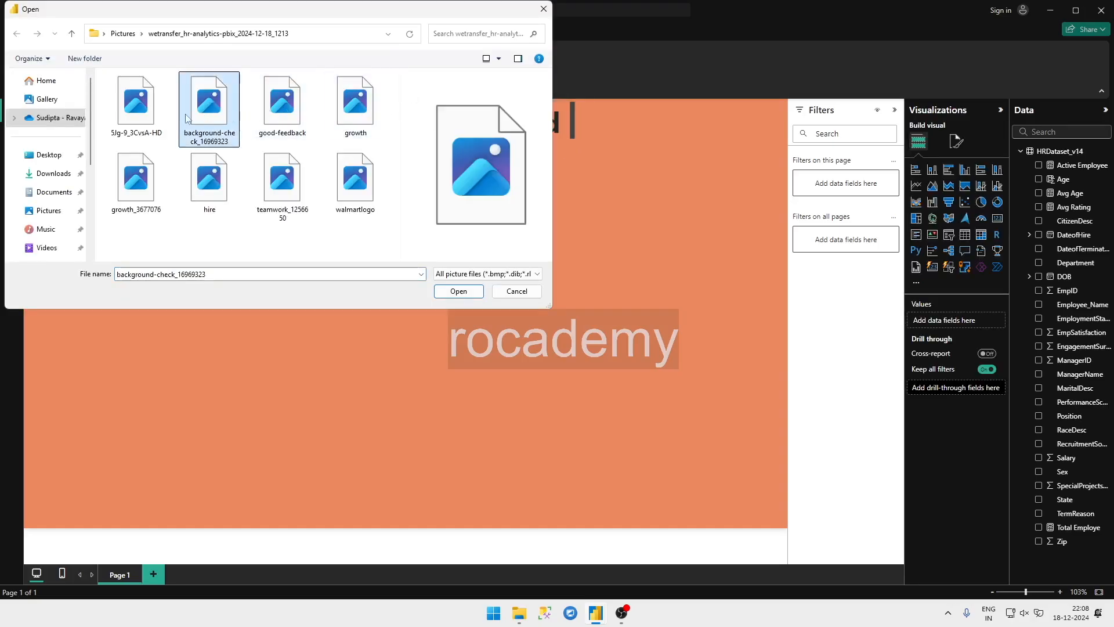
click(166, 116)
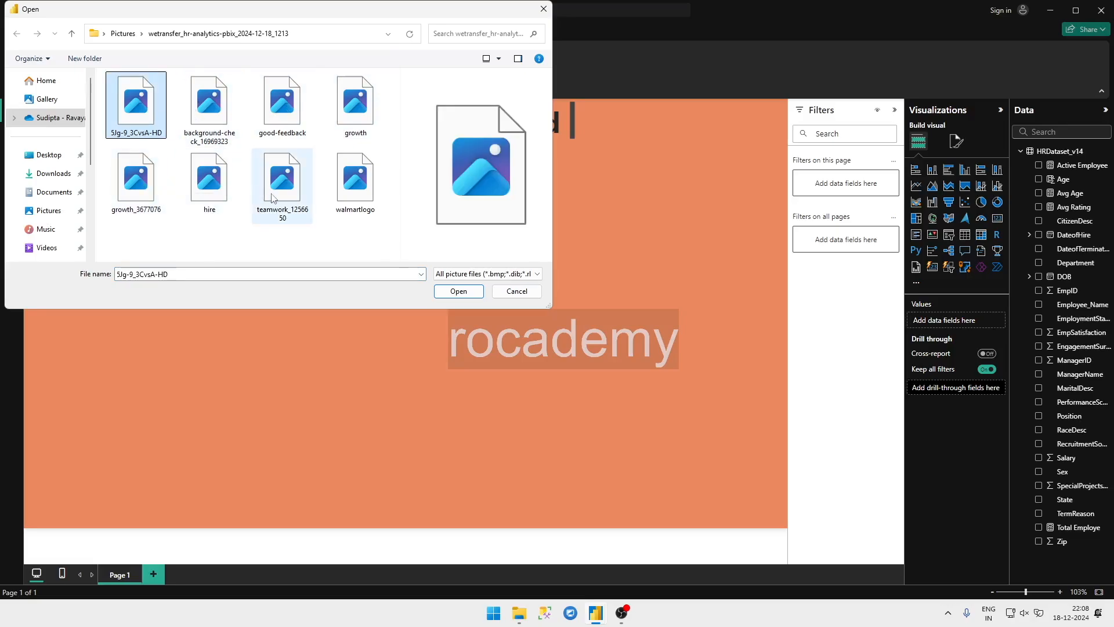
double_click(201, 191)
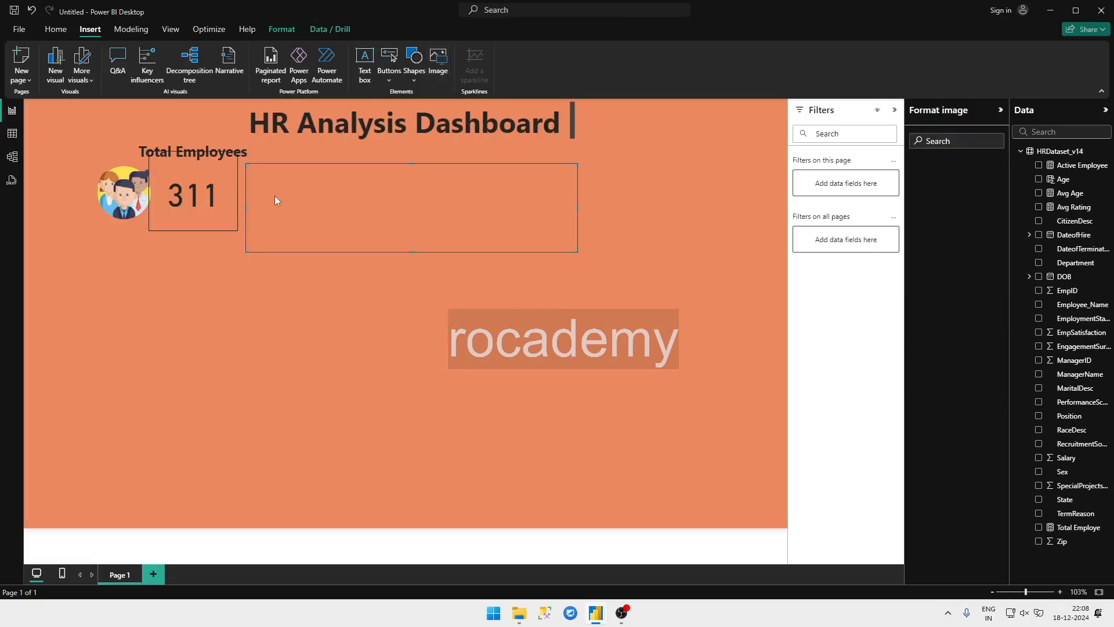
drag(577, 251, 458, 336)
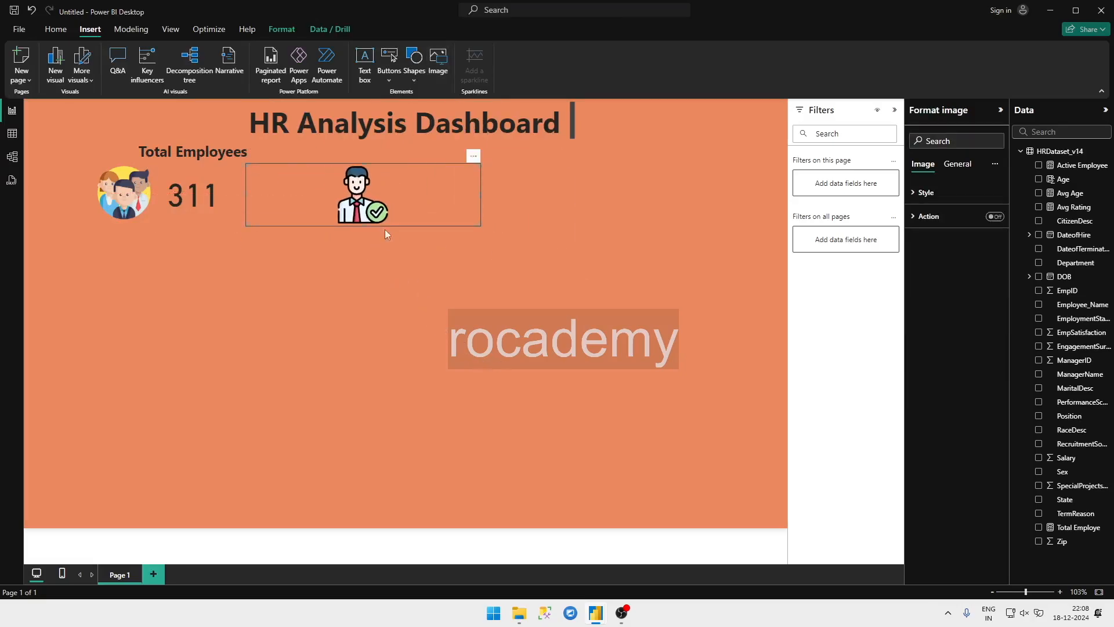
drag(361, 208, 310, 203)
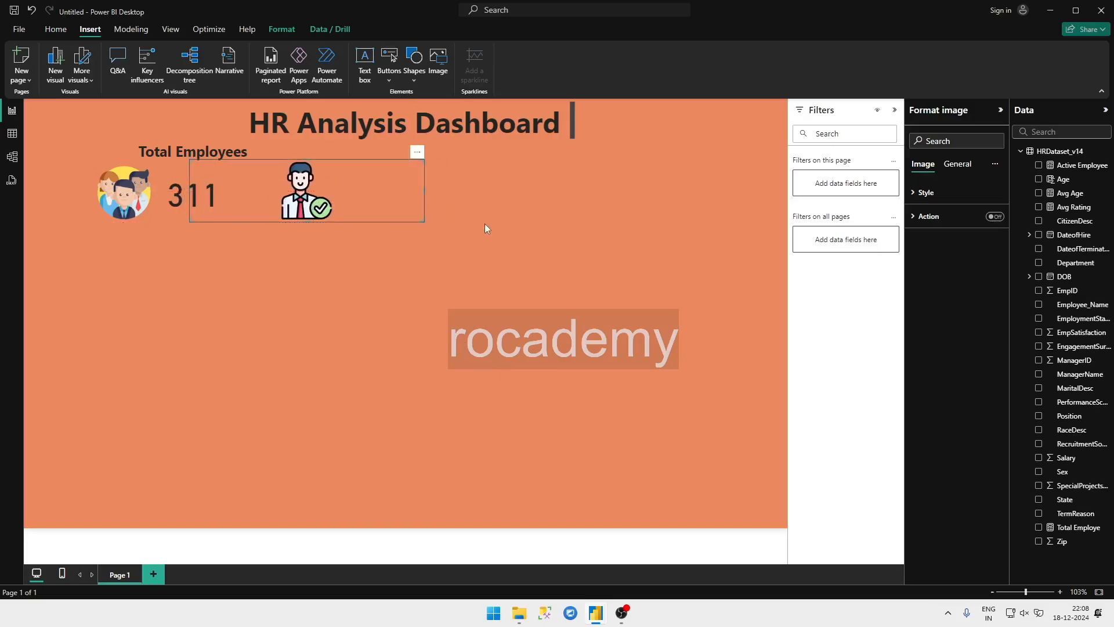
click(252, 147)
click(207, 155)
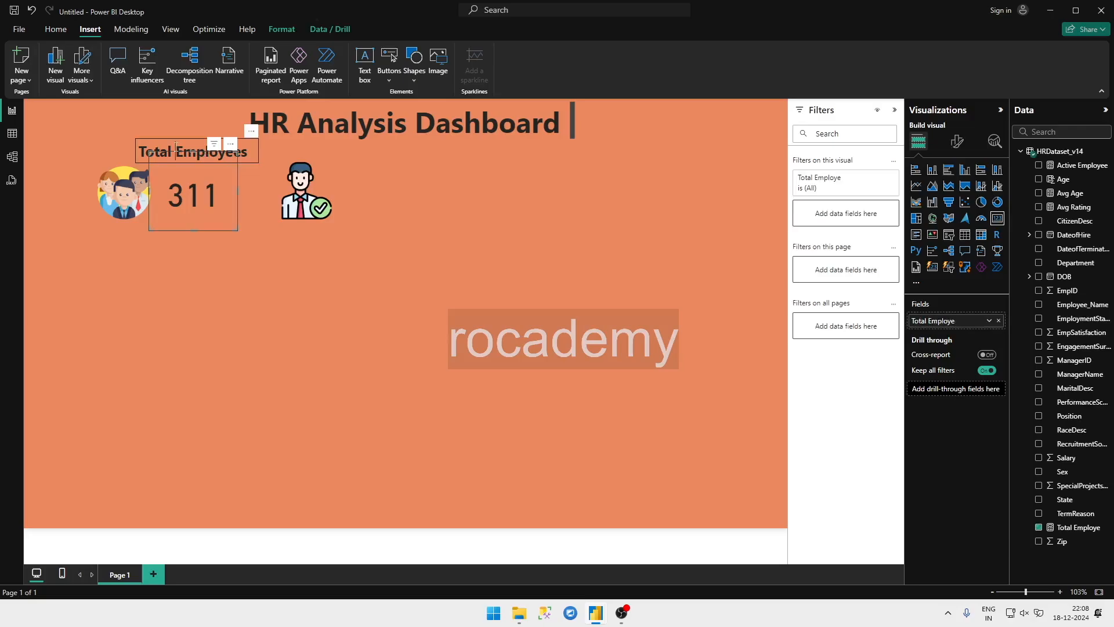
triple_click(180, 151)
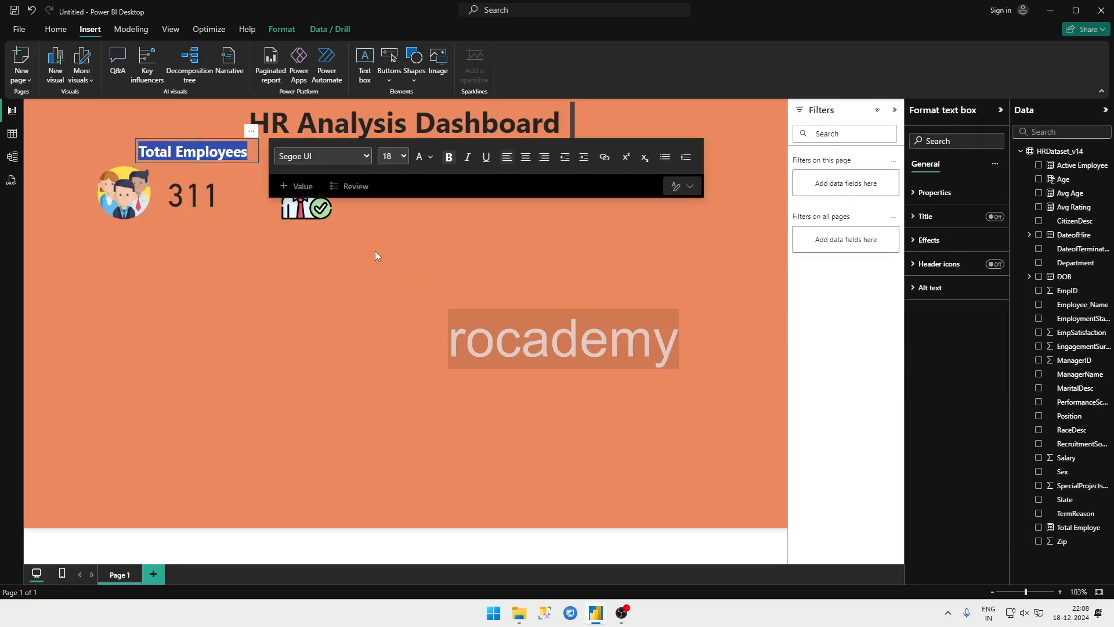
click(351, 241)
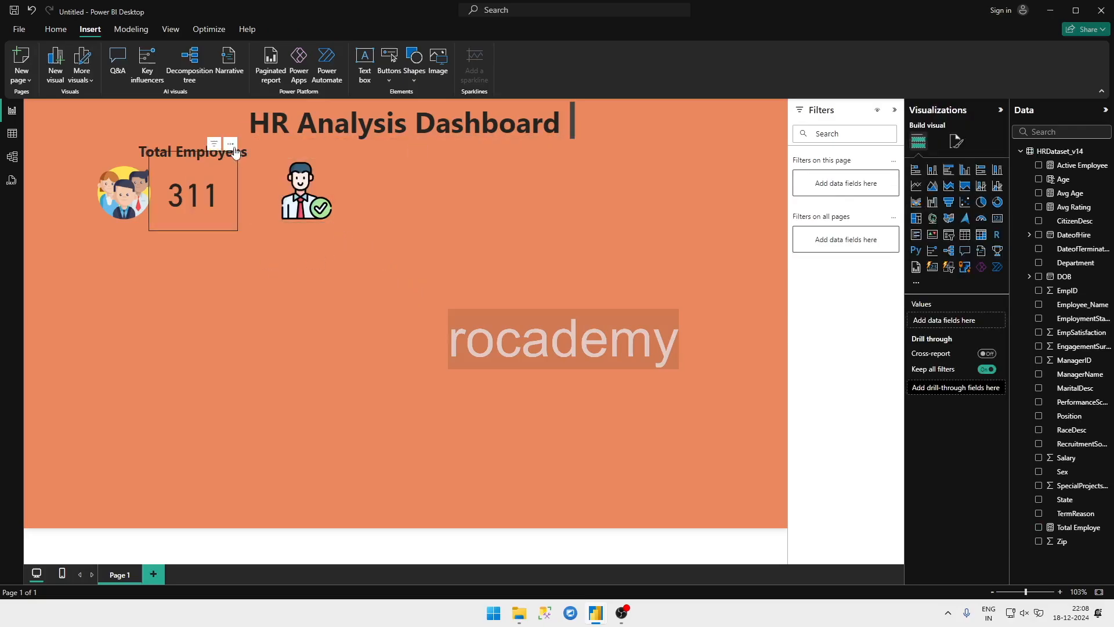
click(244, 152)
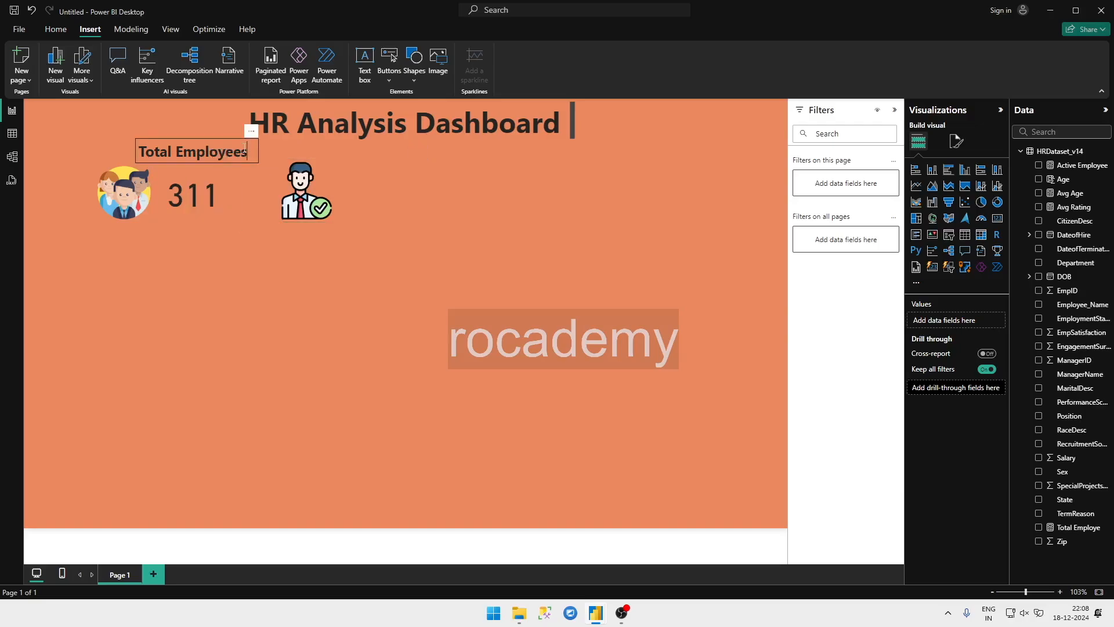
click(251, 132)
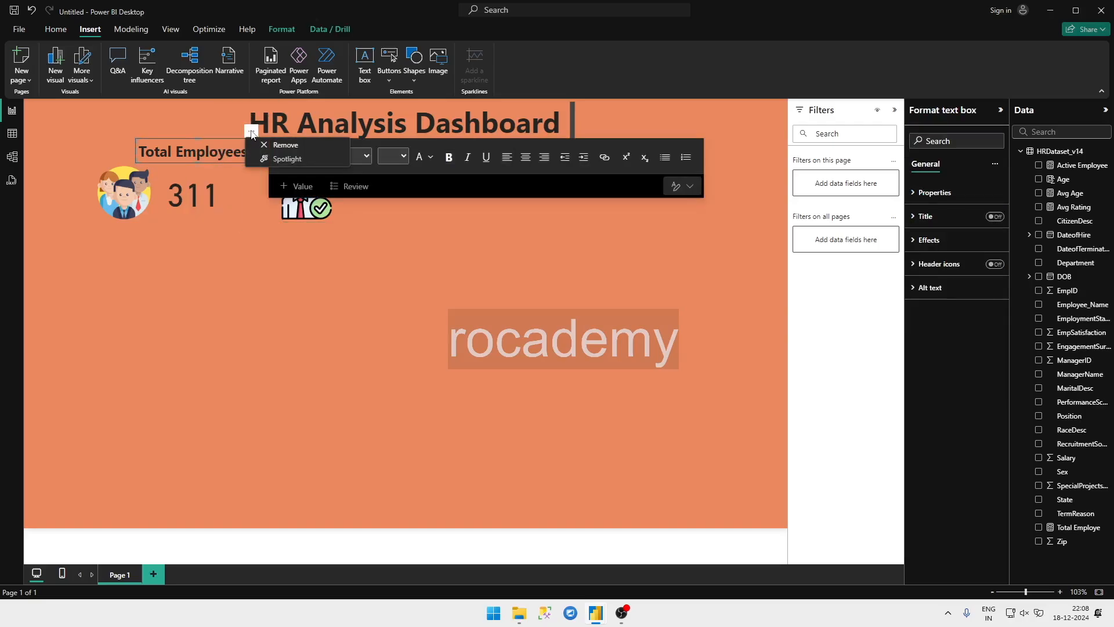
click(214, 134)
click(284, 294)
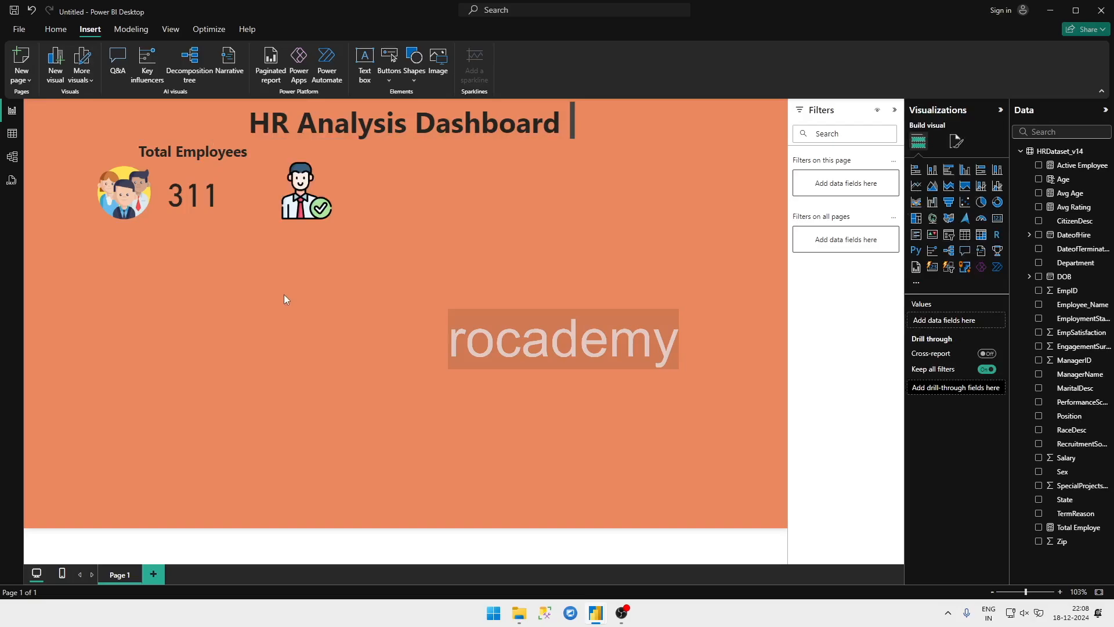
click(242, 152)
click(298, 380)
Step: Insert a text box reading Active Employees in bold at font size 18
click(363, 60)
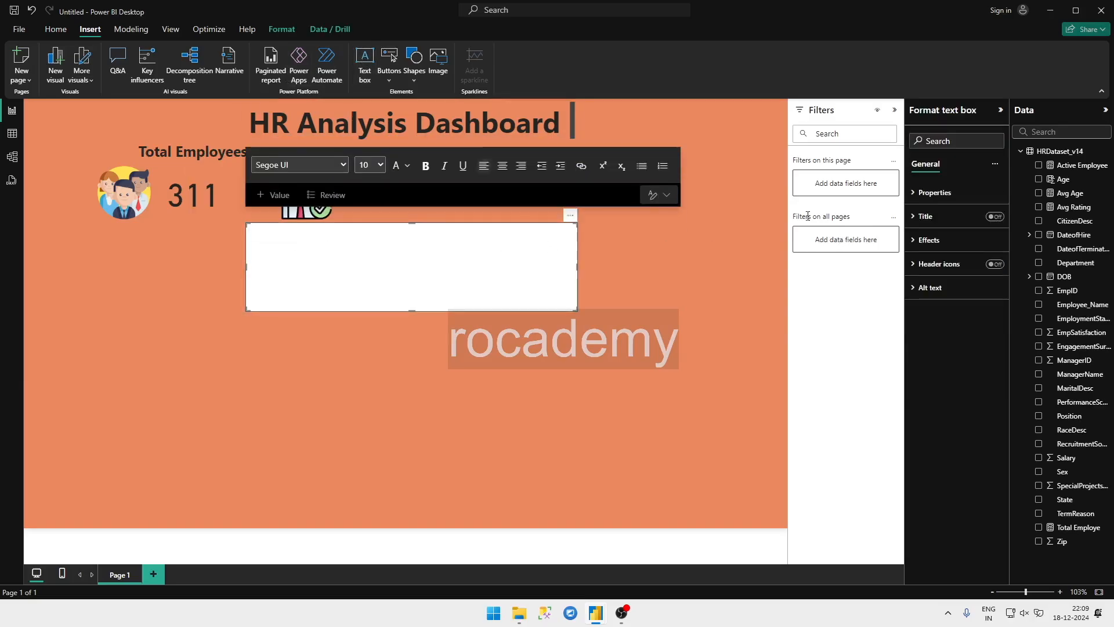
click(380, 165)
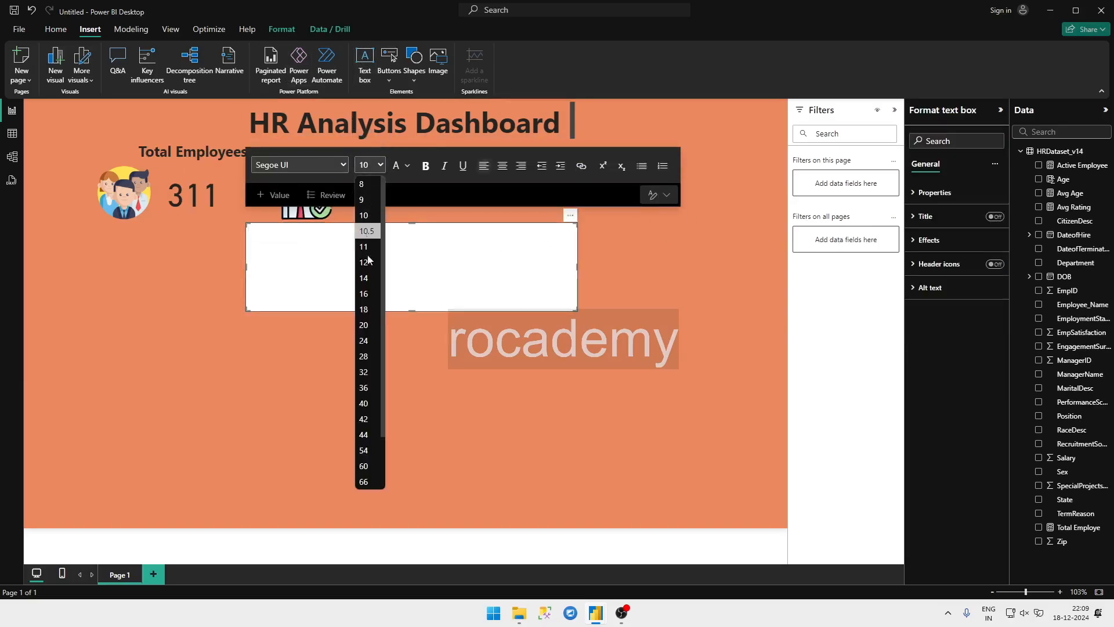
click(369, 302)
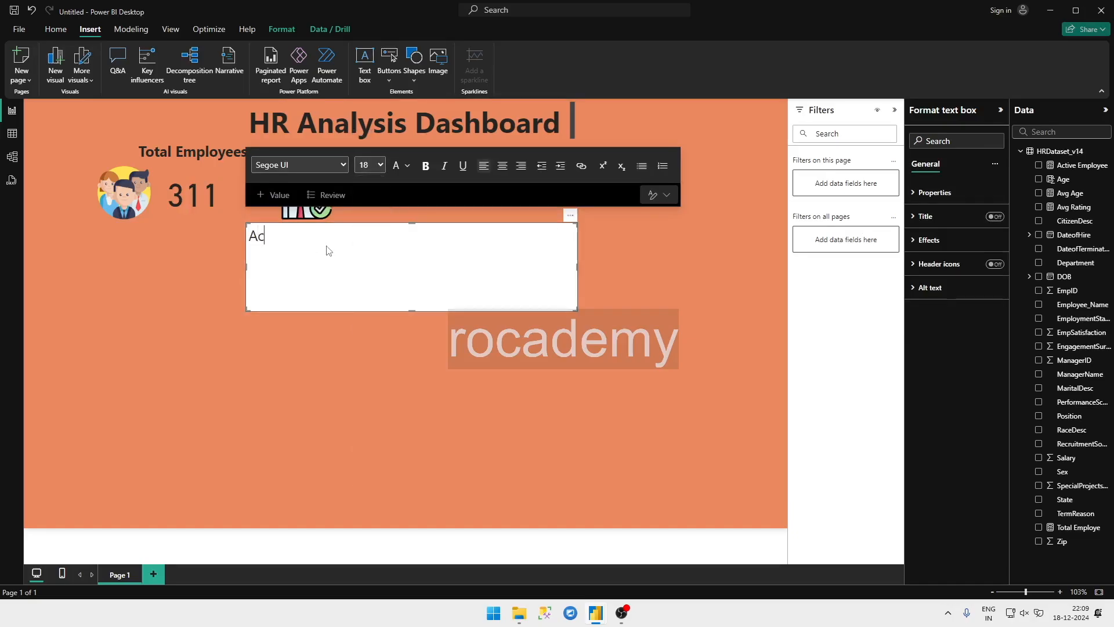
text(Active Employee)
key(ctrl+a)
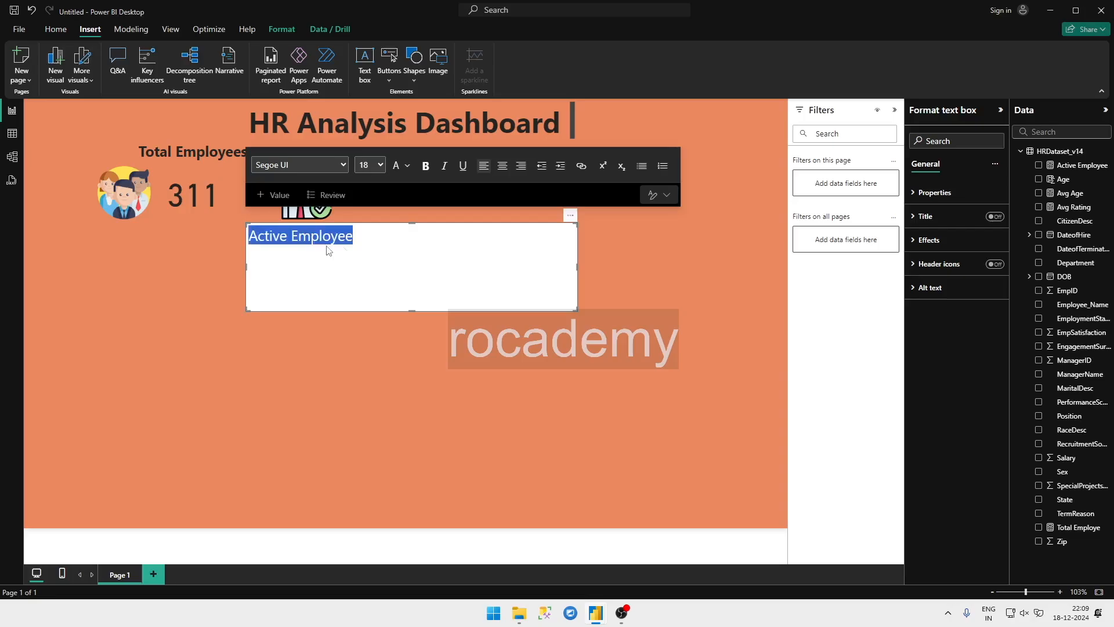
click(377, 237)
text(sd)
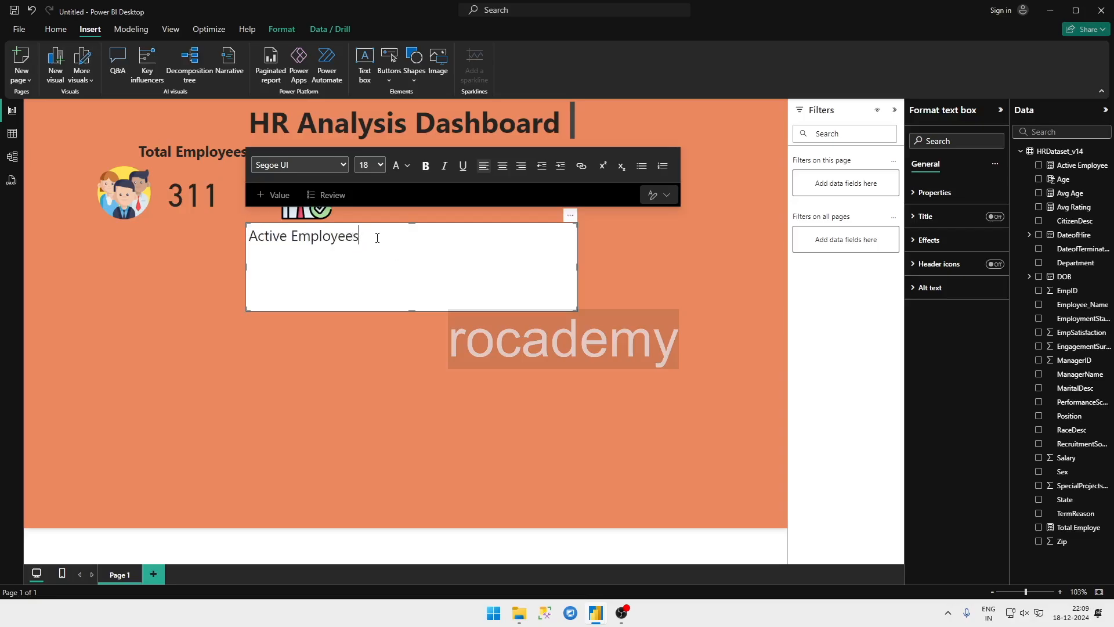
key(ctrl+a)
key(ctrl+b)
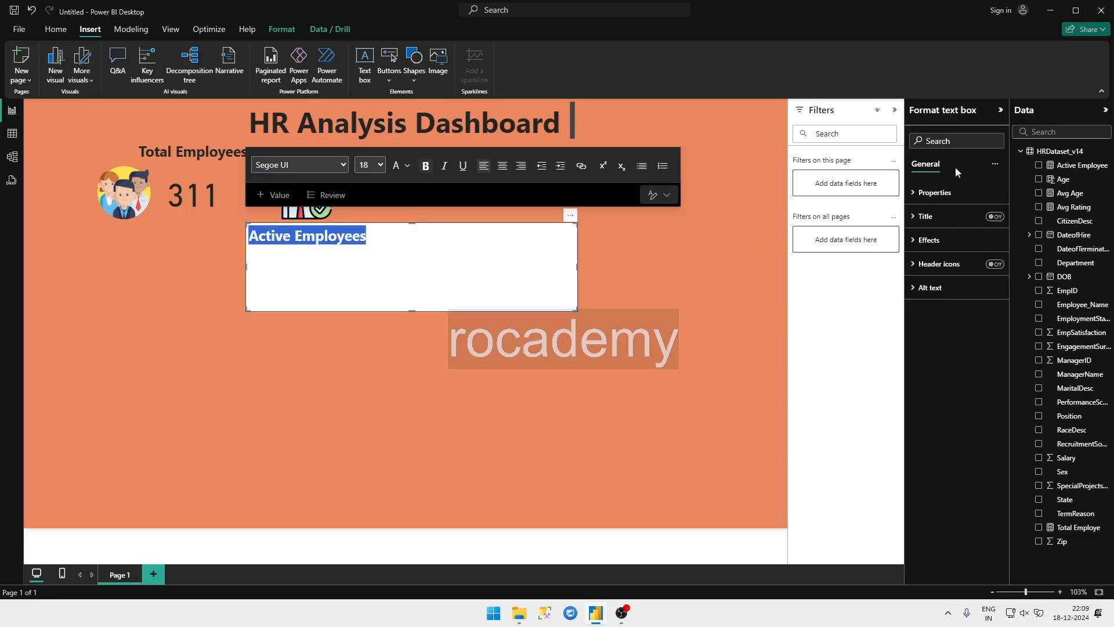
Step: Turn off the Active Employees text box's background, shrink it to fit its text and move it above the hire icon
click(929, 239)
click(986, 271)
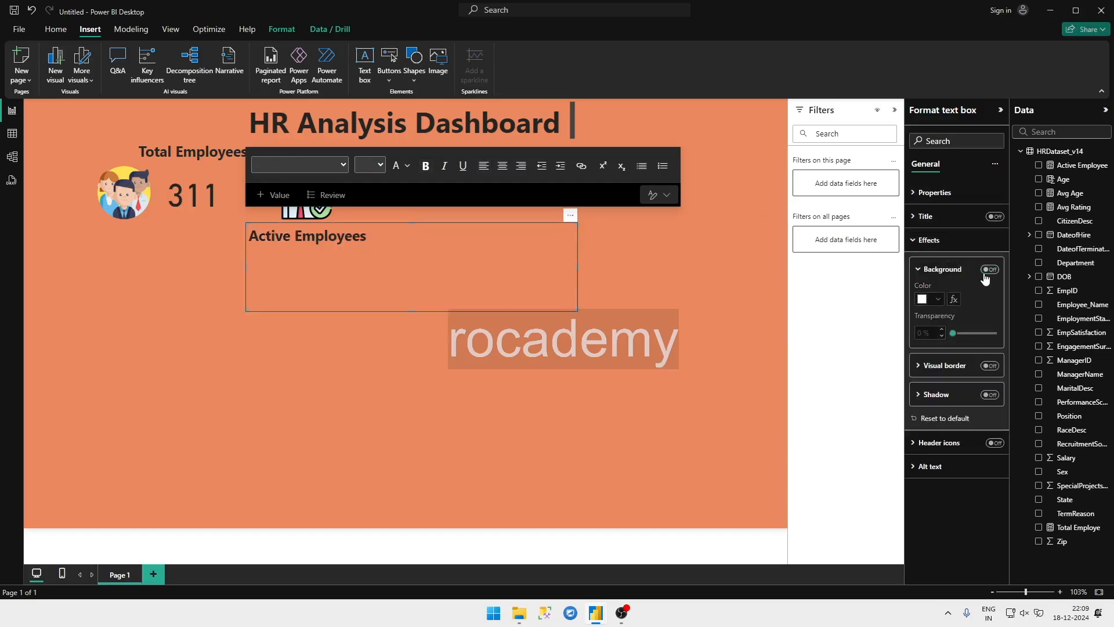
drag(577, 312, 367, 249)
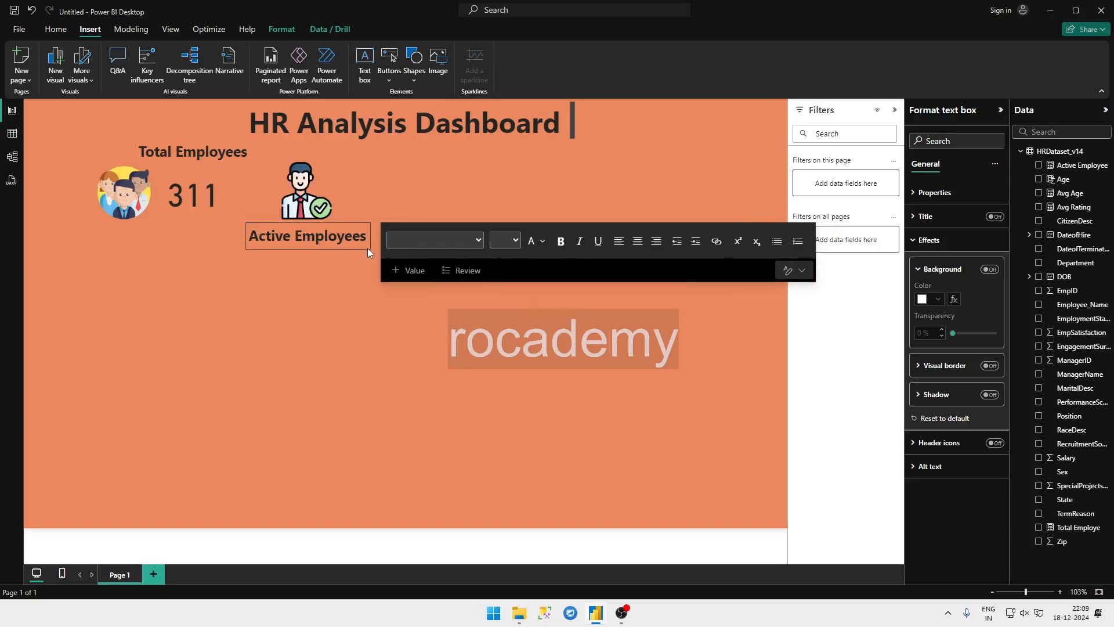
click(357, 216)
click(328, 275)
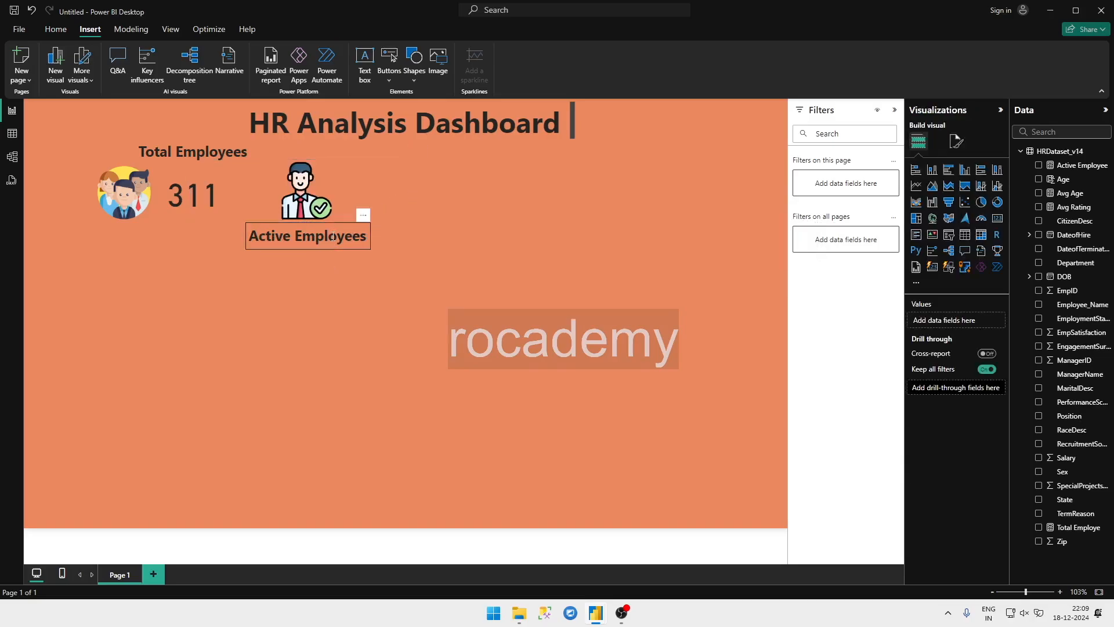
drag(345, 224, 405, 143)
click(379, 294)
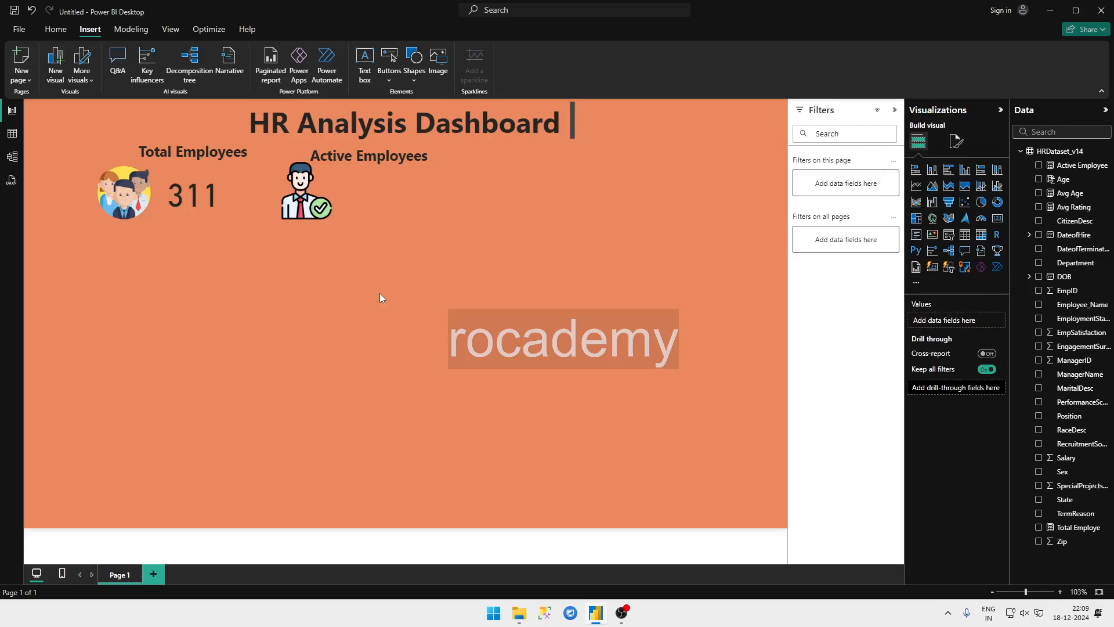
key(ctrl+s)
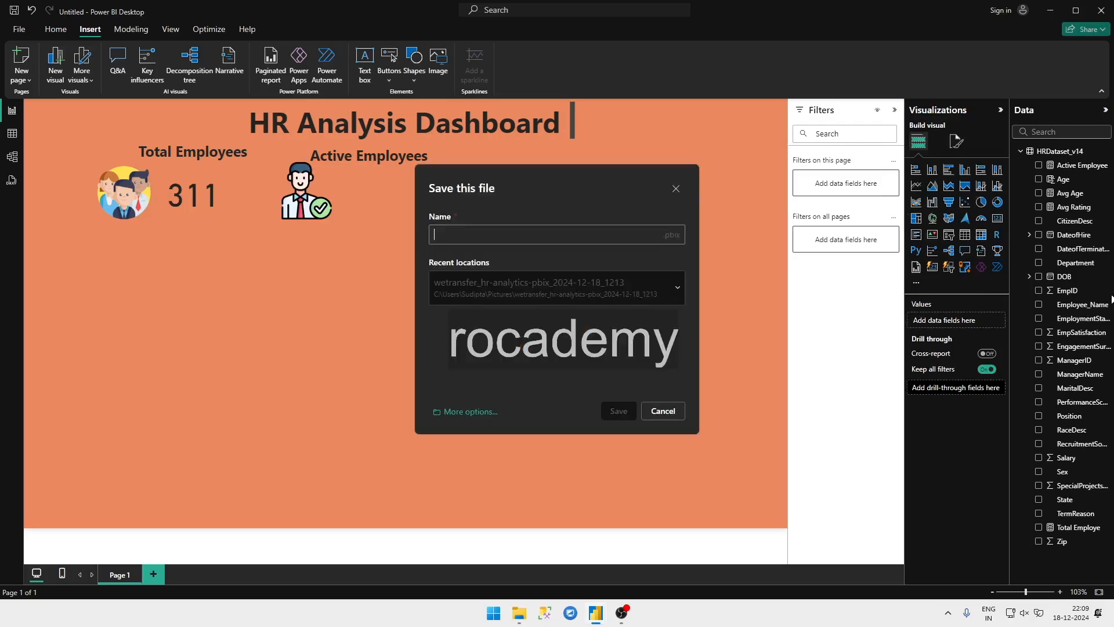
click(662, 411)
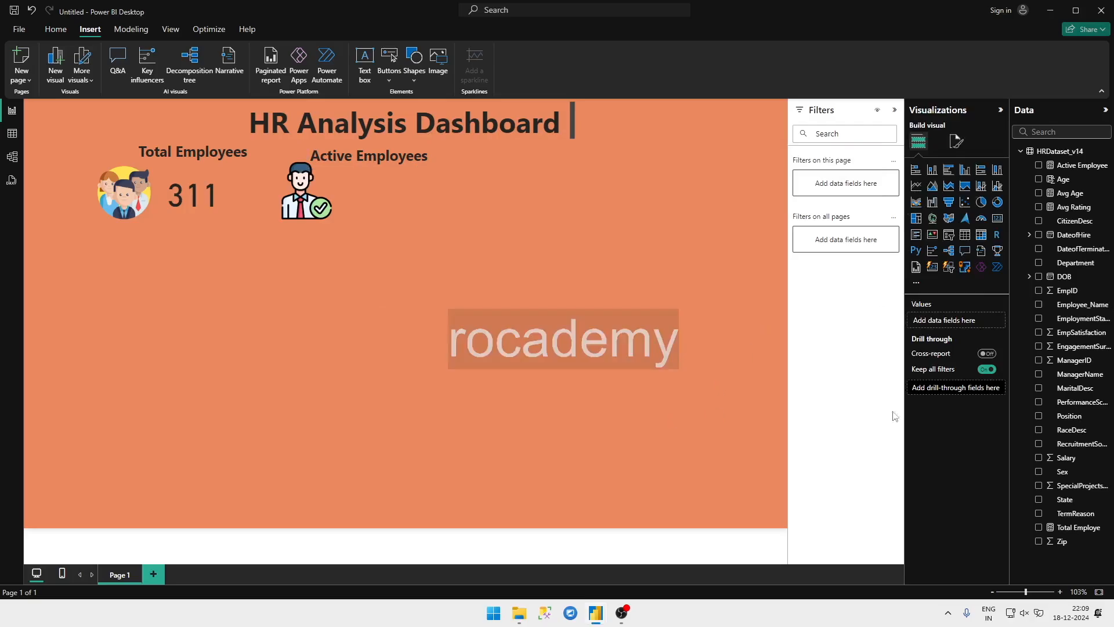
Step: Add a card visual for the Active Employee measure and turn off its category label
click(1039, 165)
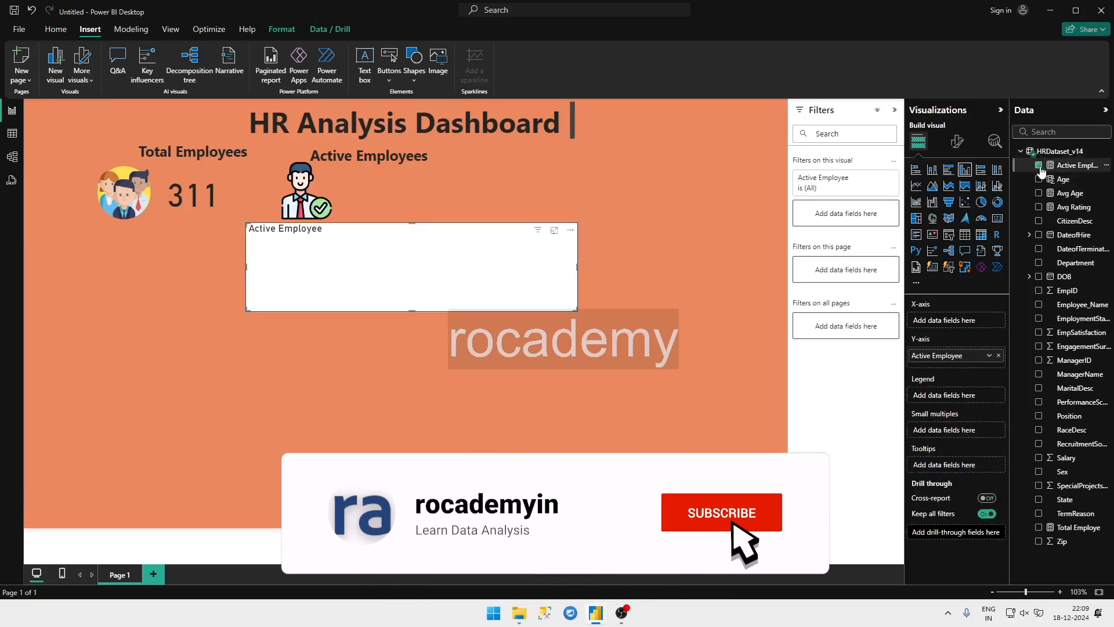
click(997, 218)
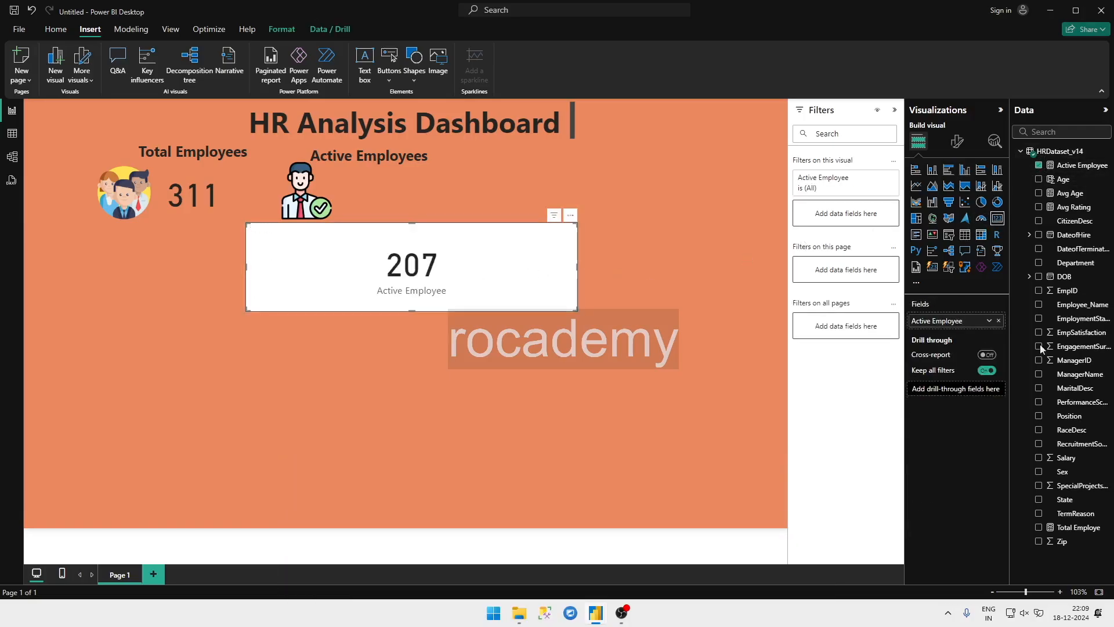
click(957, 139)
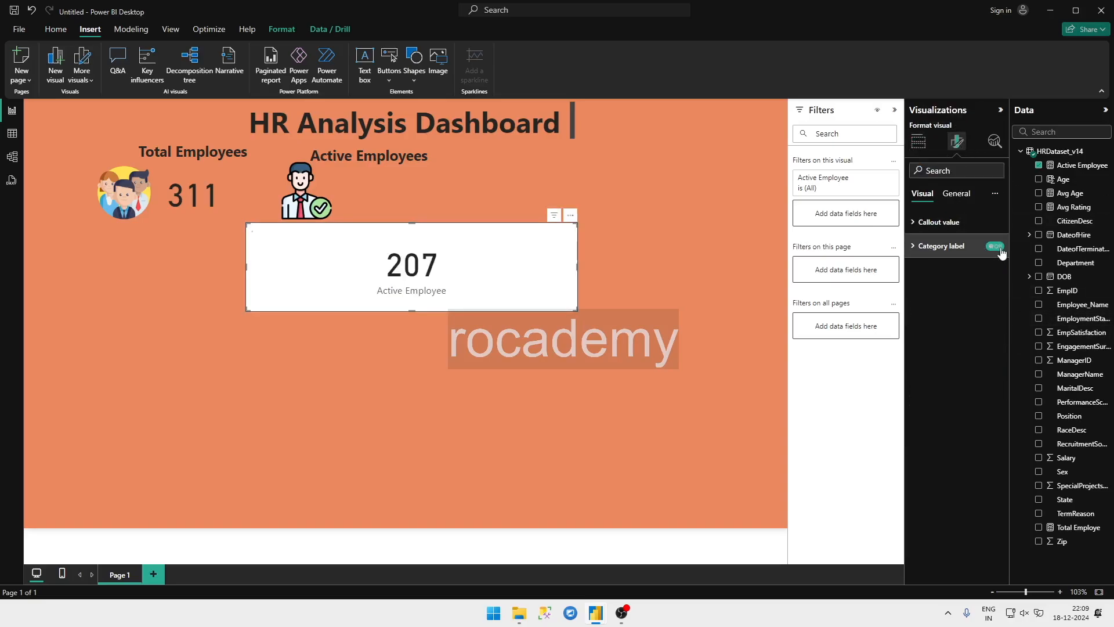
click(996, 246)
Step: Turn off the Active Employee card's background, shrink the card and place it beside the hire icon under the Active Employees label
click(956, 193)
click(943, 269)
click(937, 297)
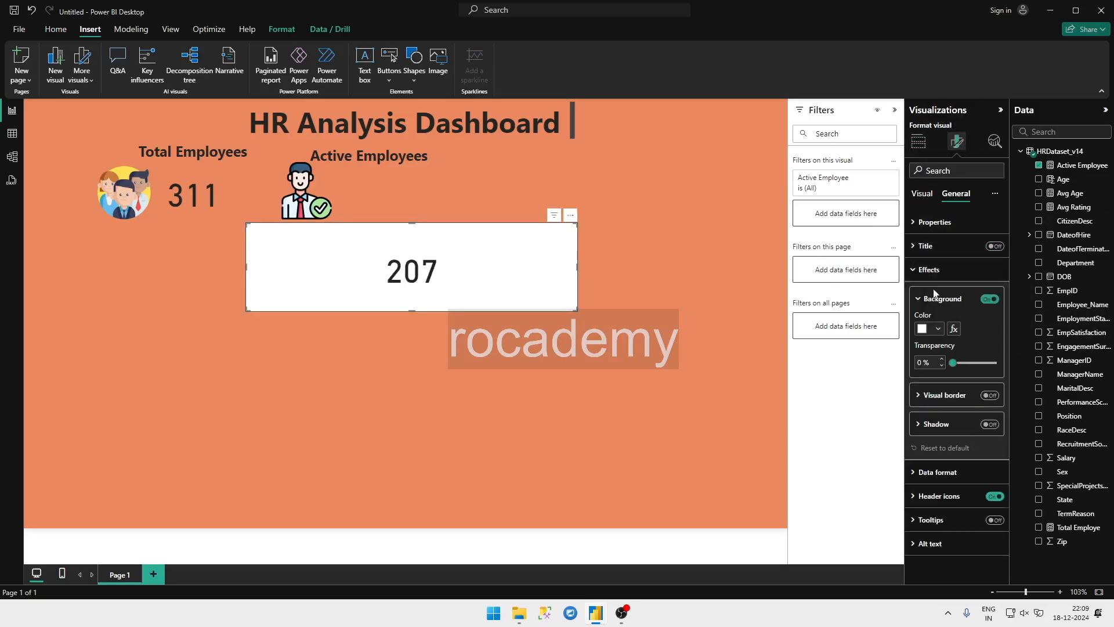
click(989, 299)
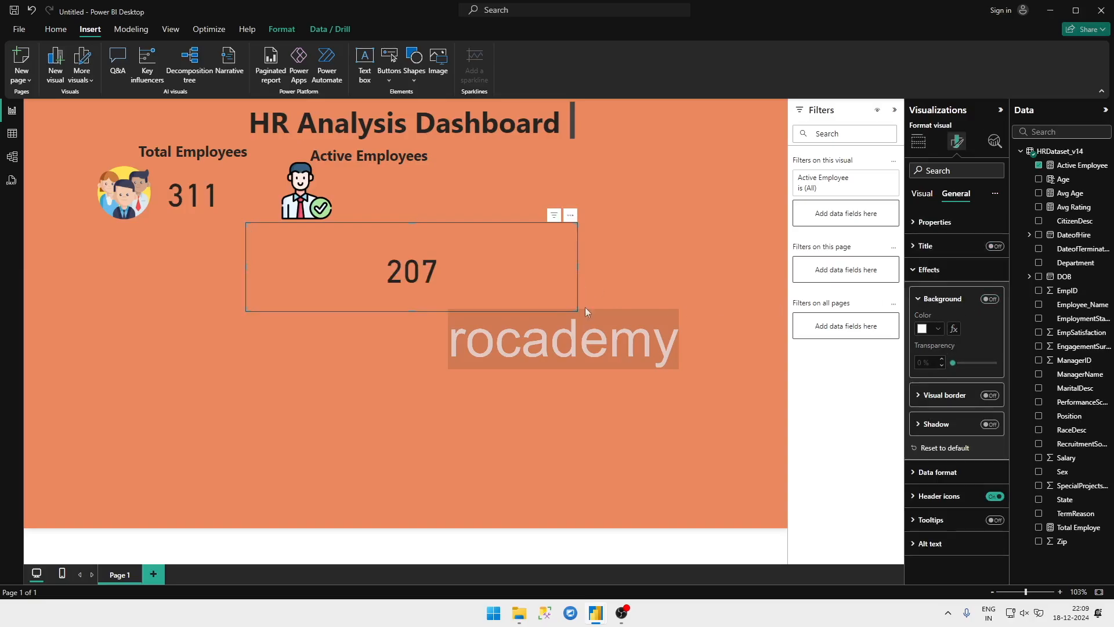
drag(576, 311, 386, 196)
click(587, 242)
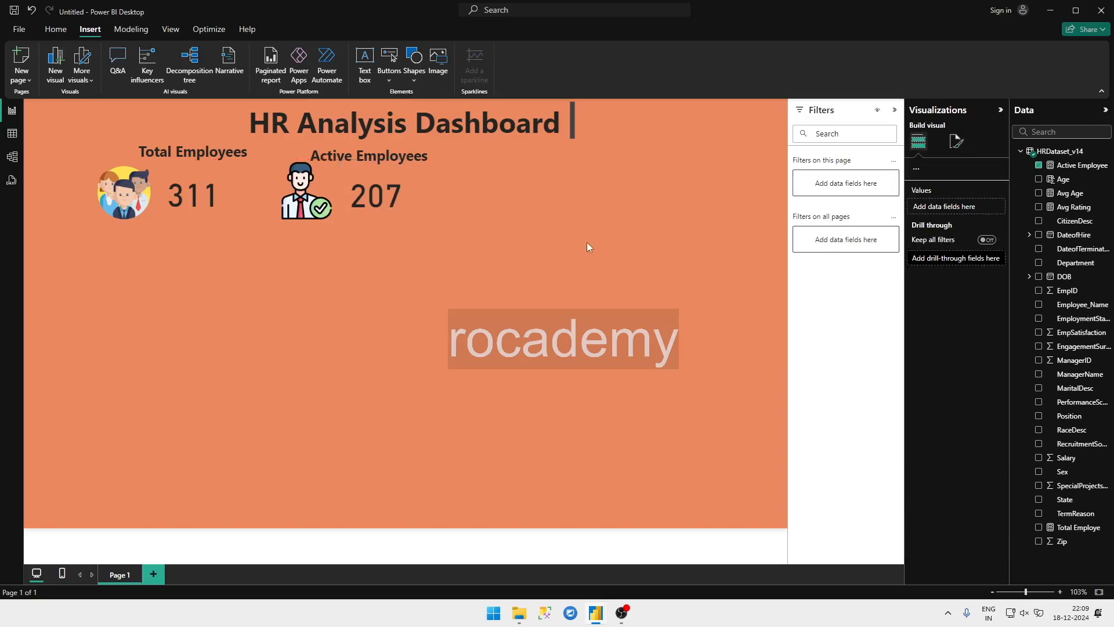
Step: Check the cards in the HR Analytics report, return to the untitled report and insert the growth_3677076 image
mouse_move(596, 612)
click(539, 565)
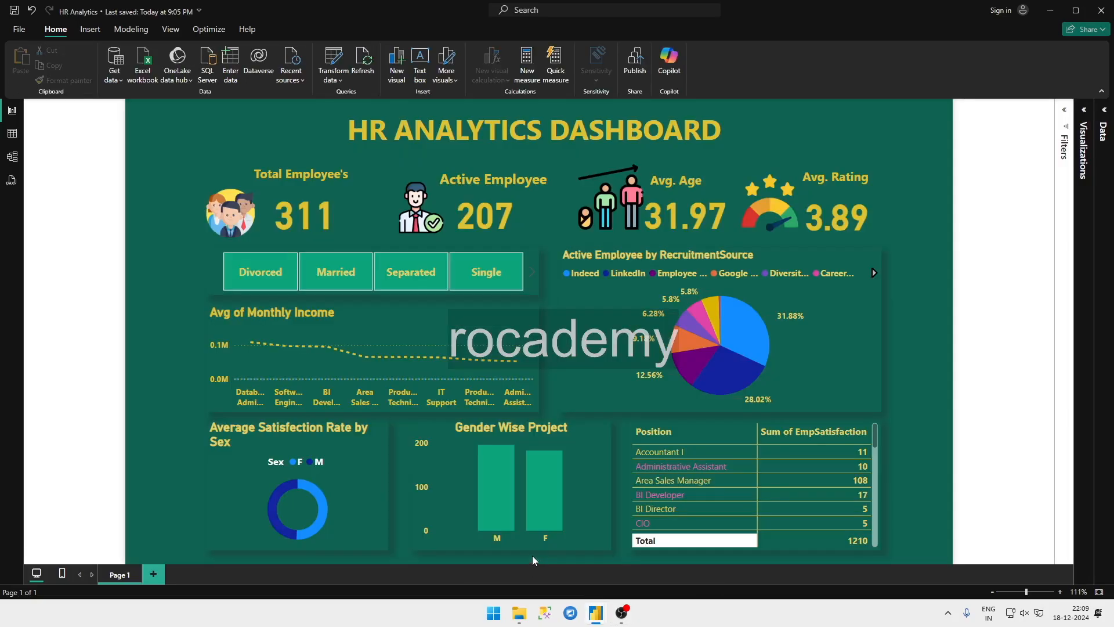
click(622, 583)
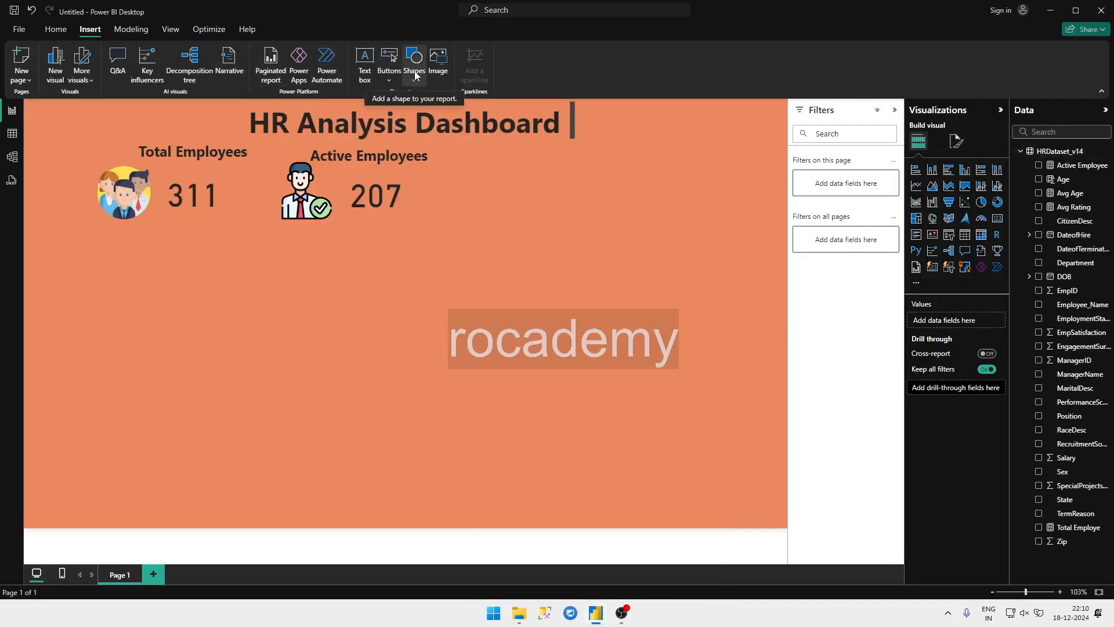
click(445, 79)
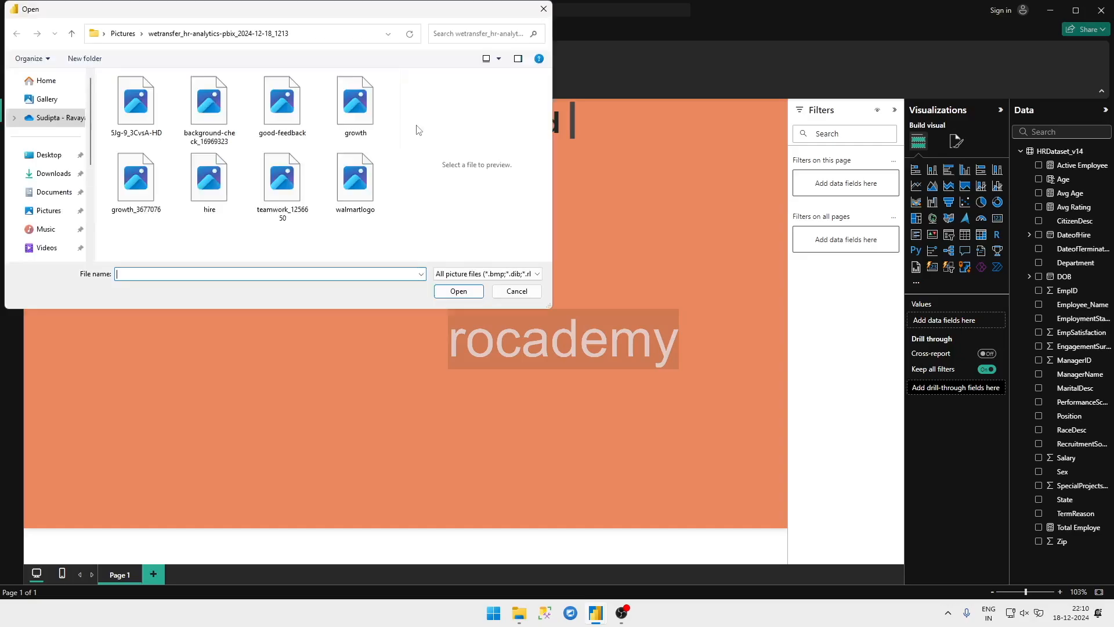
double_click(158, 191)
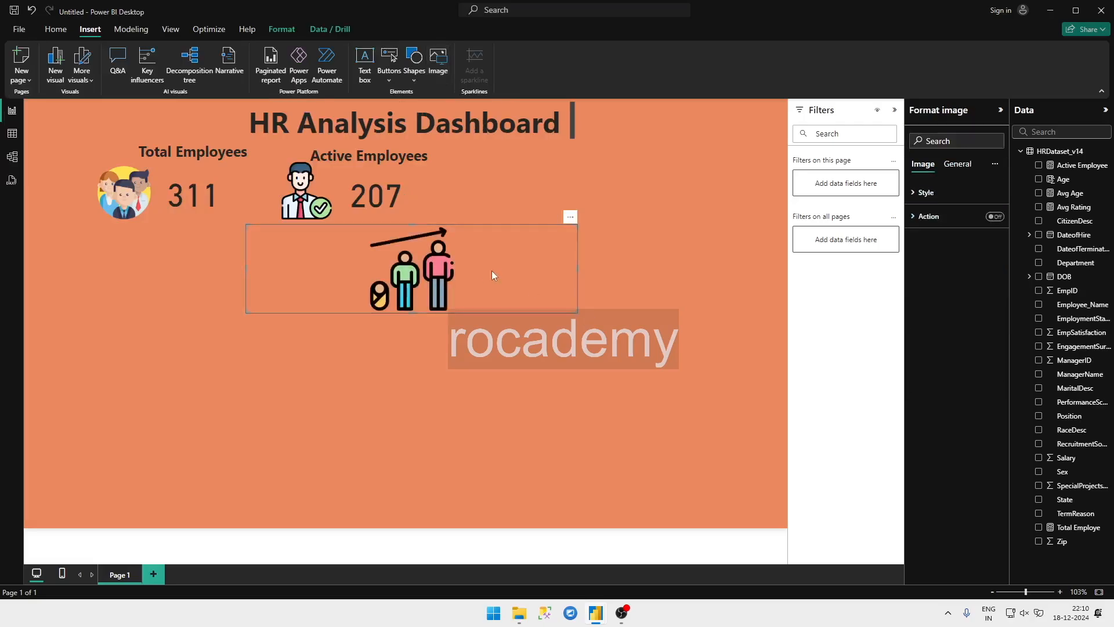
Step: Move the growth image up beside the Active Employees value and shrink it to match the other icons
drag(406, 258, 461, 173)
drag(641, 222, 559, 203)
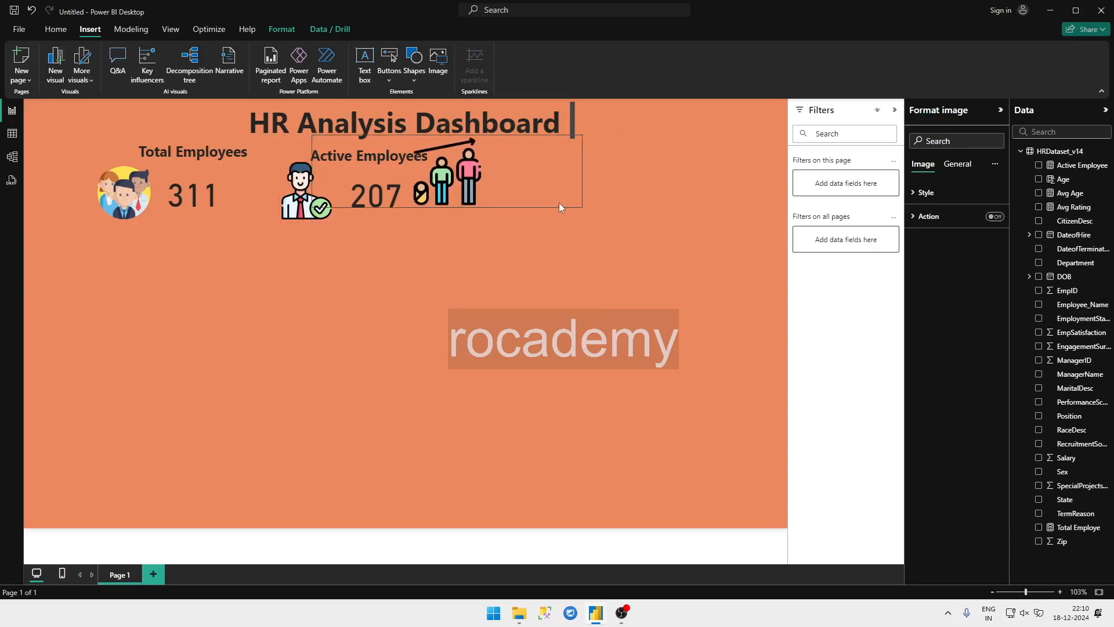
drag(458, 186, 485, 207)
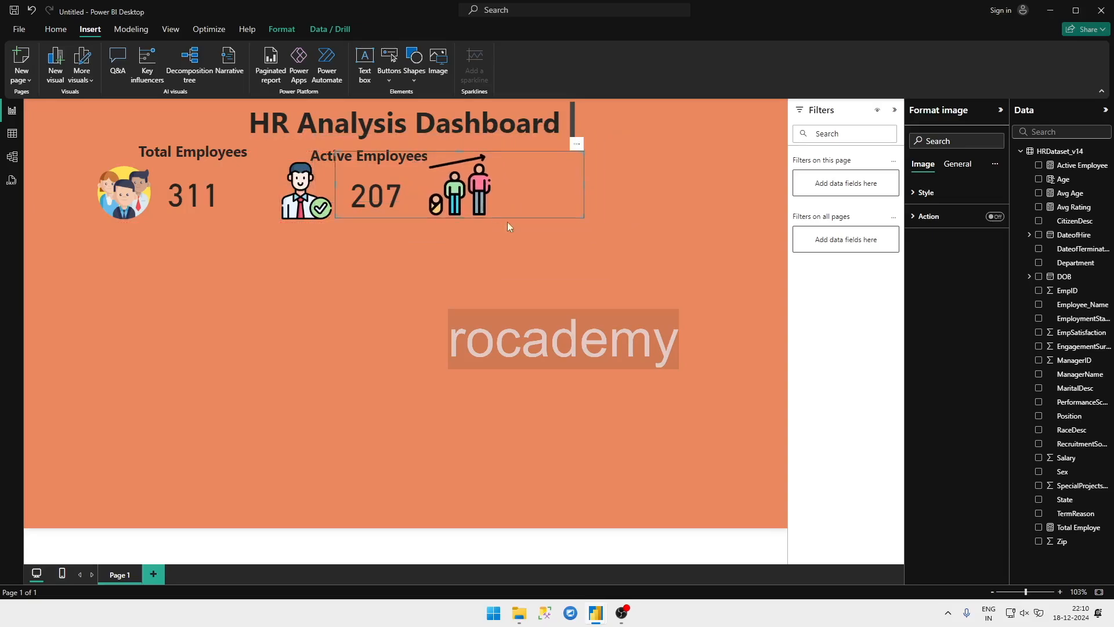
click(514, 265)
Step: Check the Active Employees label's font size, then add a text box reading "Avg. Age" in bold 18-point text
click(348, 156)
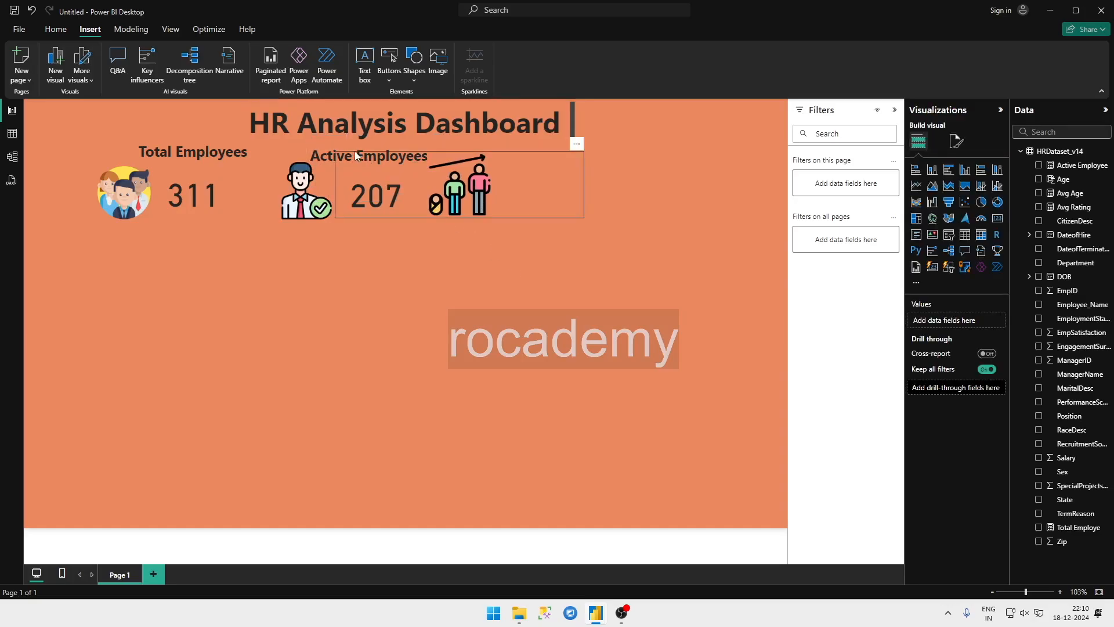
triple_click(315, 156)
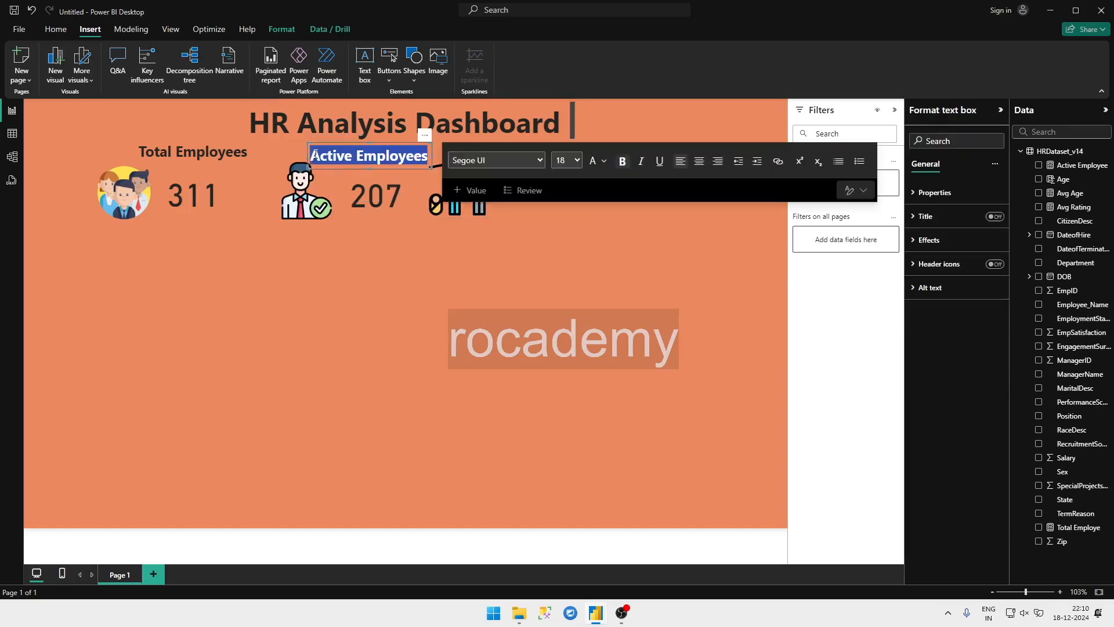
click(339, 342)
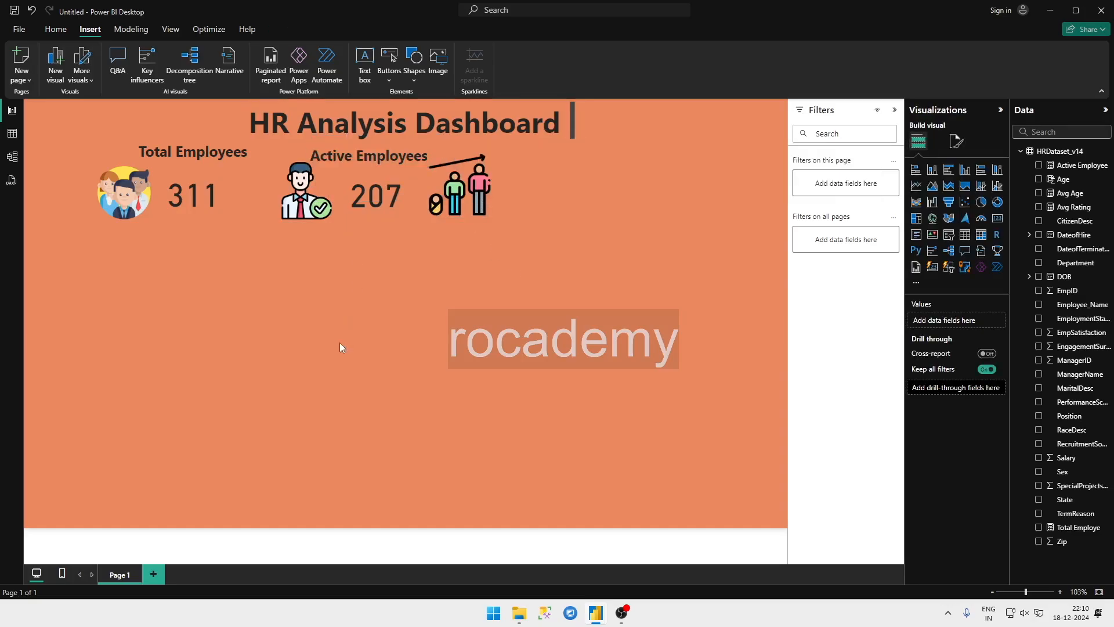
click(367, 72)
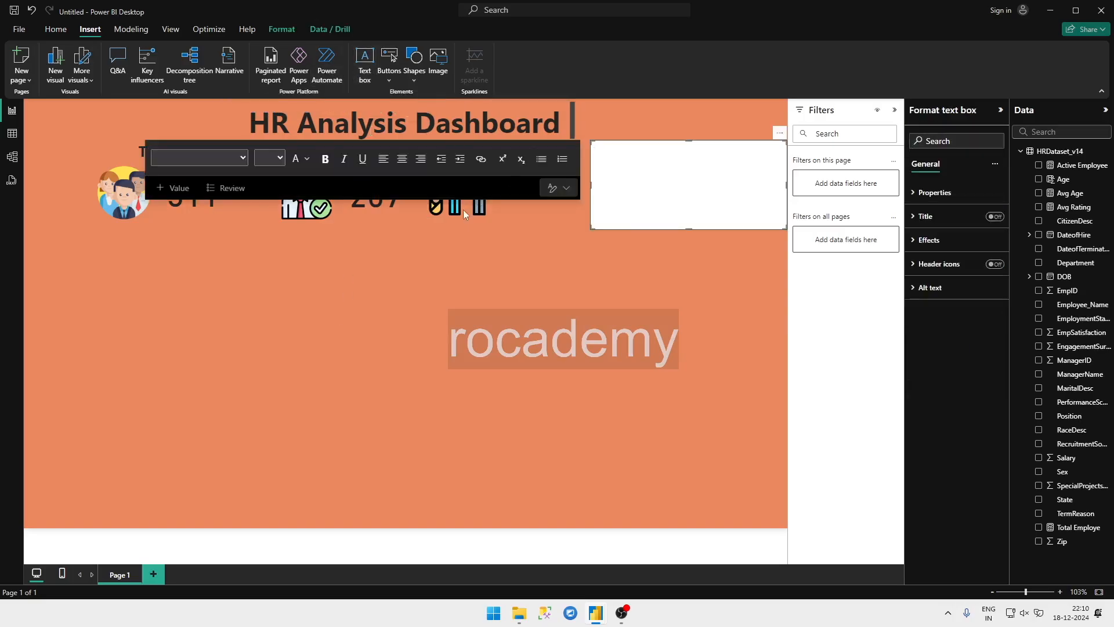
click(272, 158)
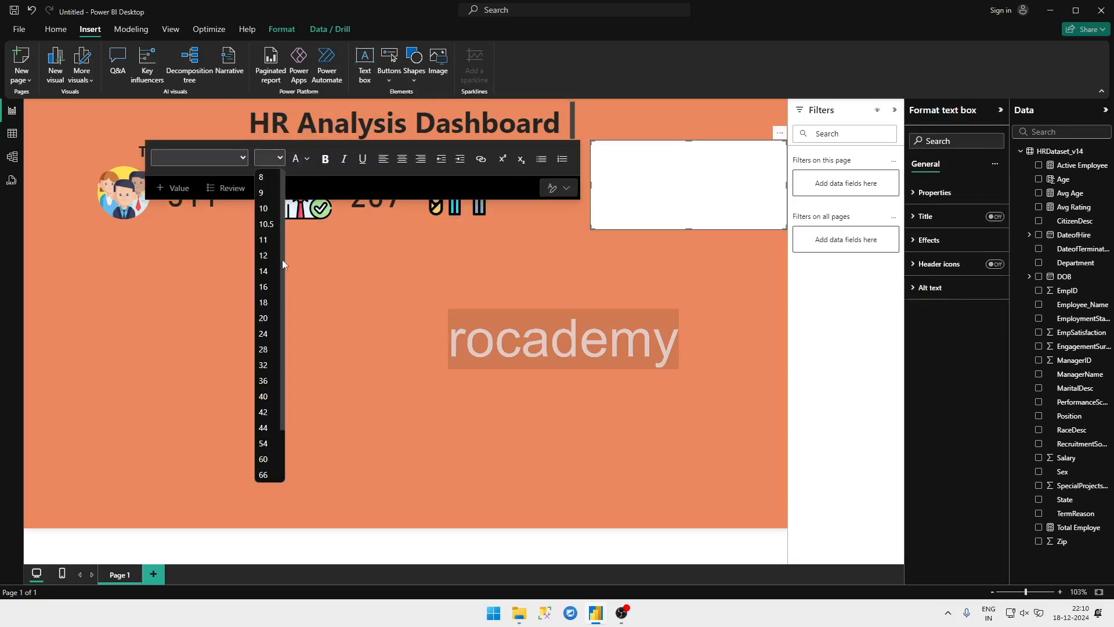
click(266, 302)
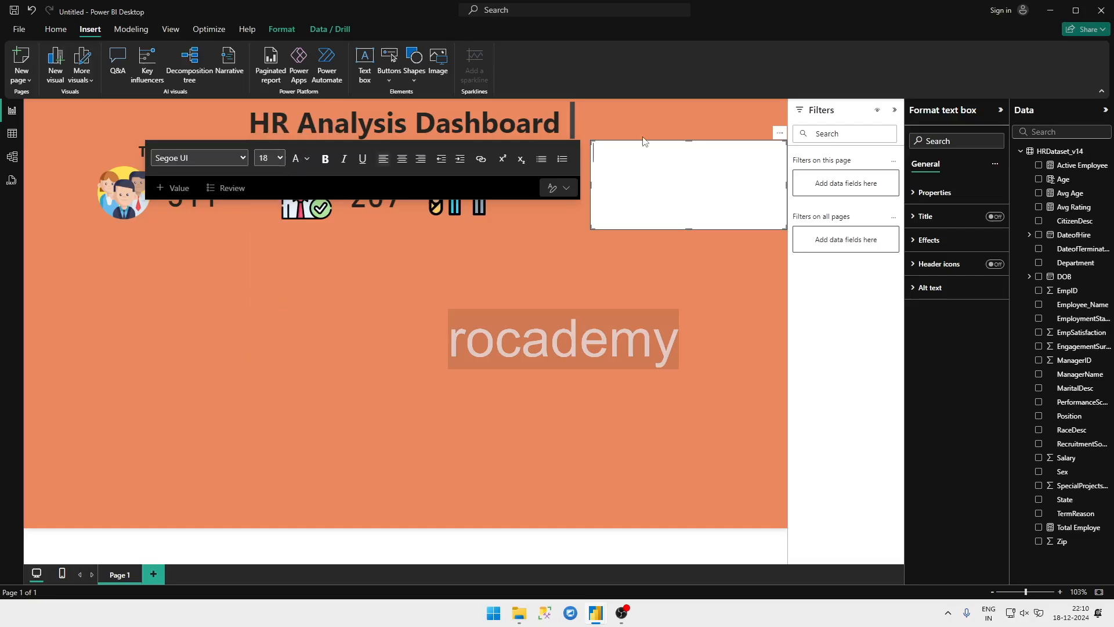
text(Avg. Age)
click(619, 154)
text(.)
key(ctrl+a)
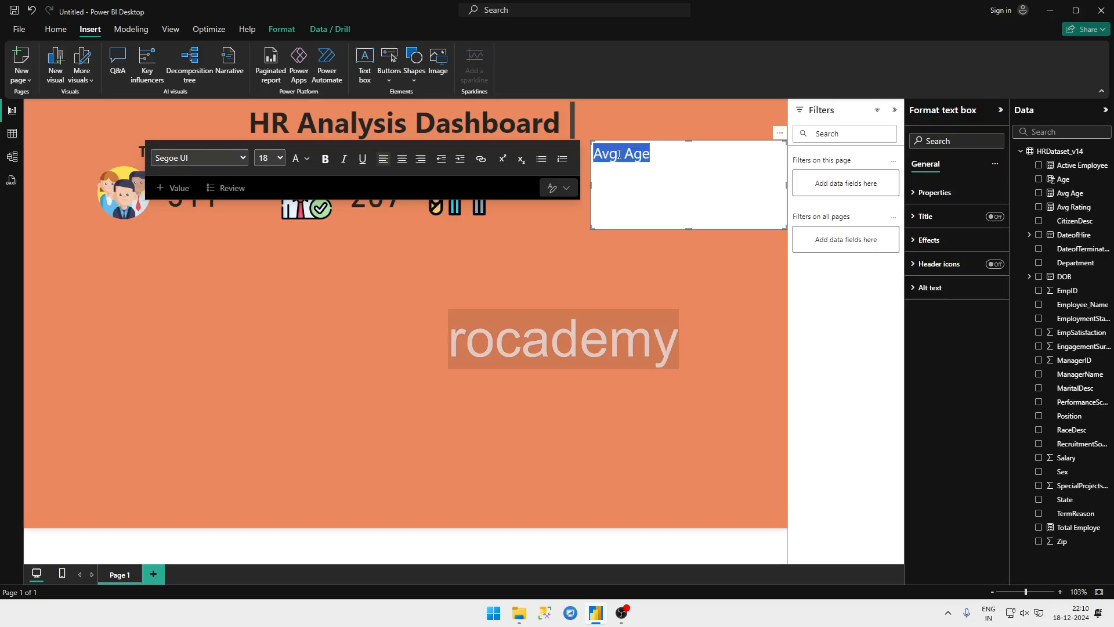
key(ctrl+b)
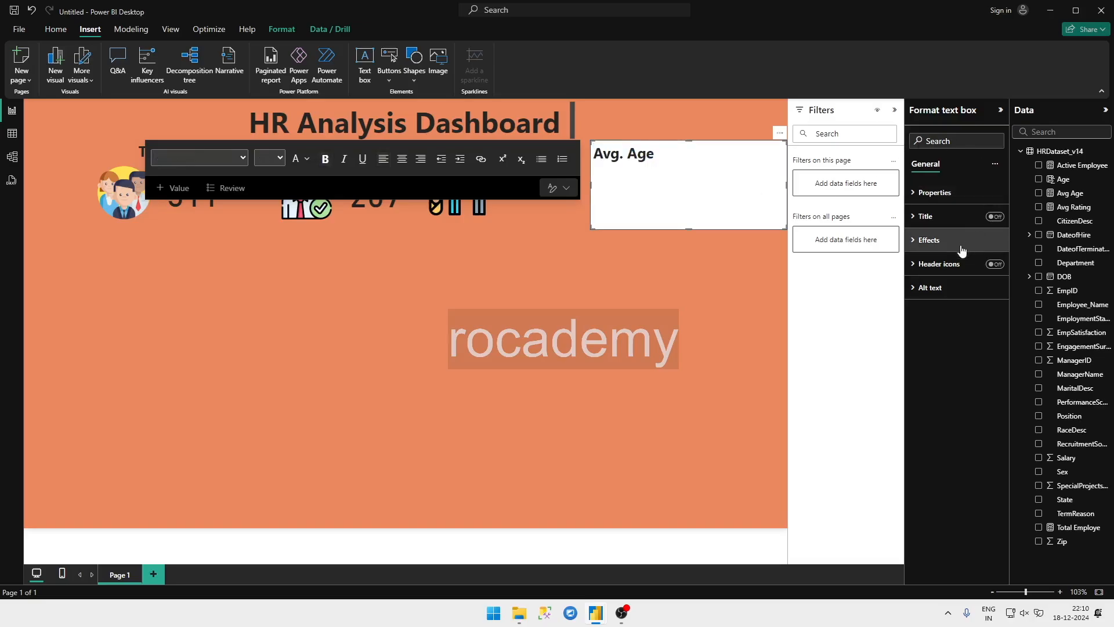
Step: Turn off the Avg. Age text box's background, shrink it to fit its text and place it beside the growth icon's top
click(960, 246)
click(990, 270)
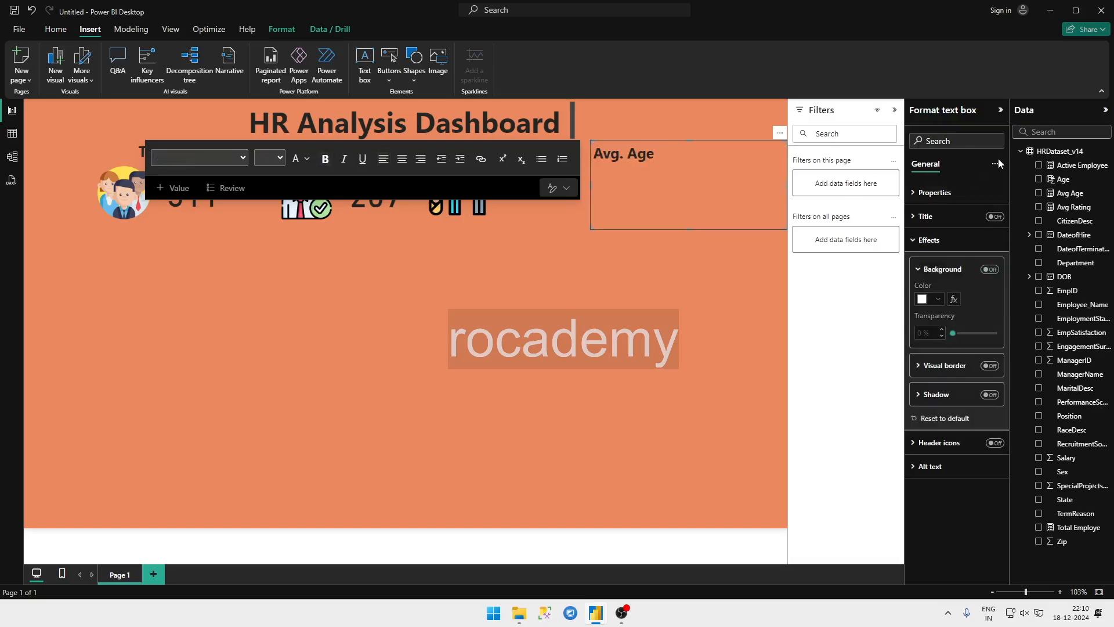
click(993, 164)
click(668, 180)
click(534, 270)
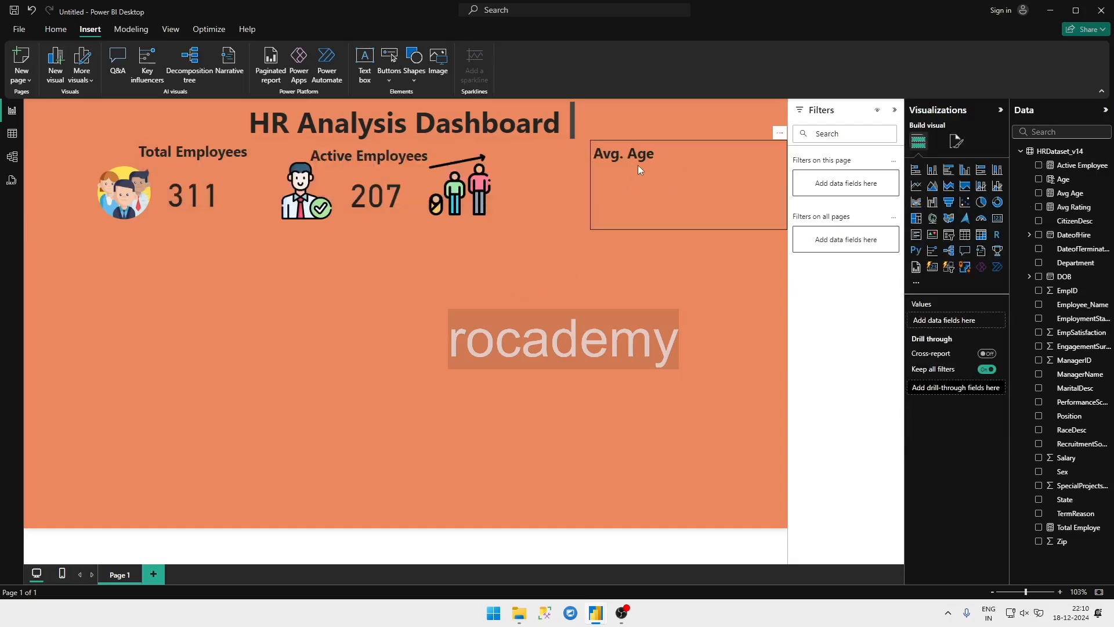
drag(660, 142, 489, 311)
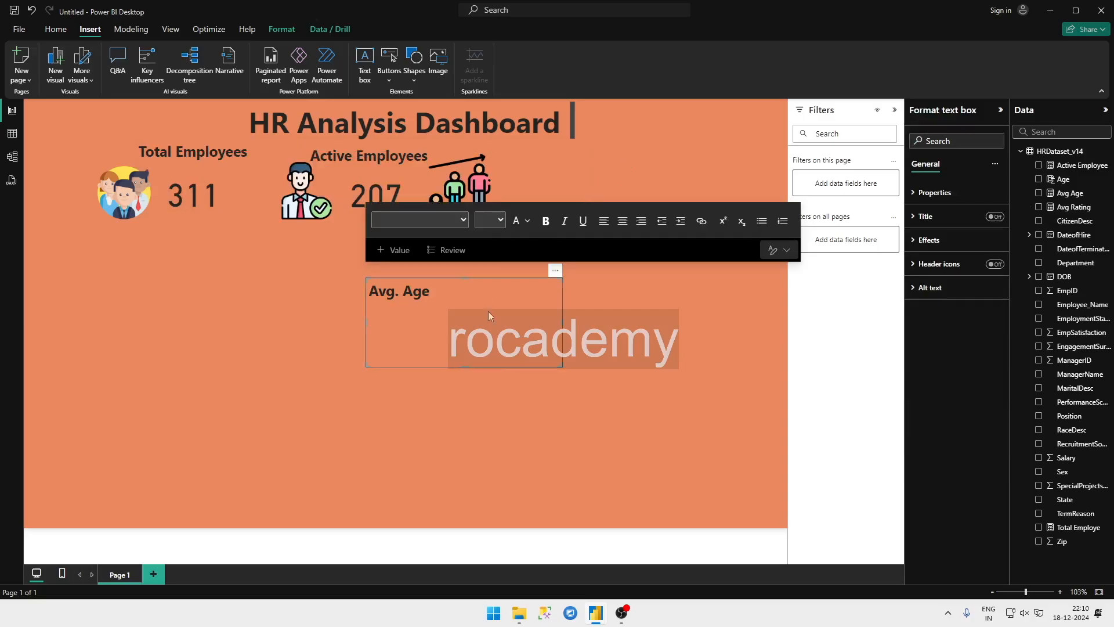
drag(562, 366, 555, 144)
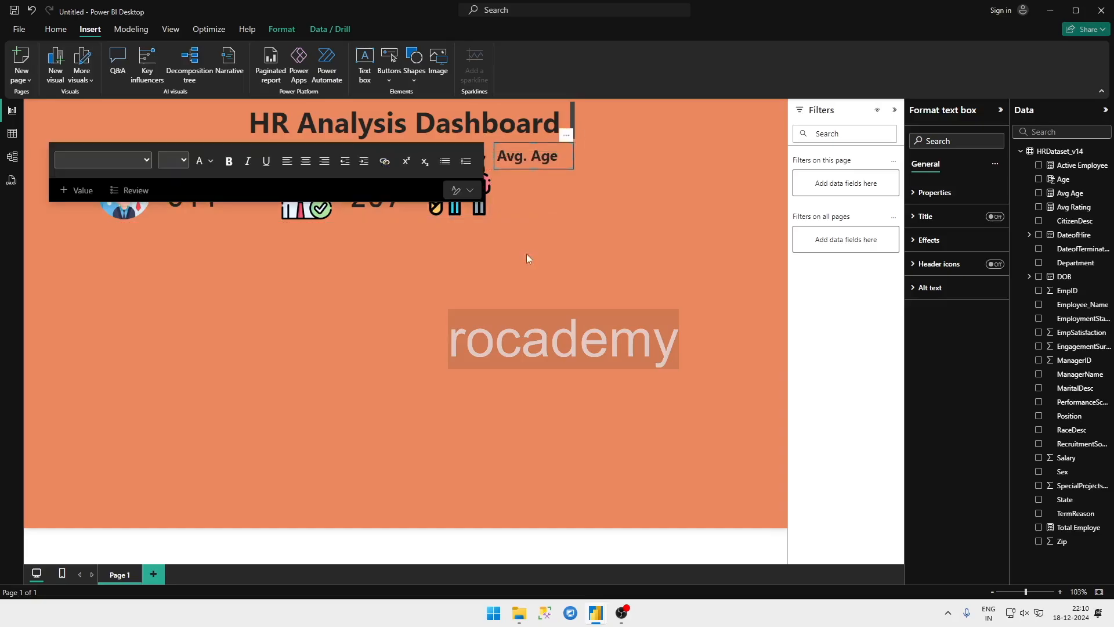
click(534, 285)
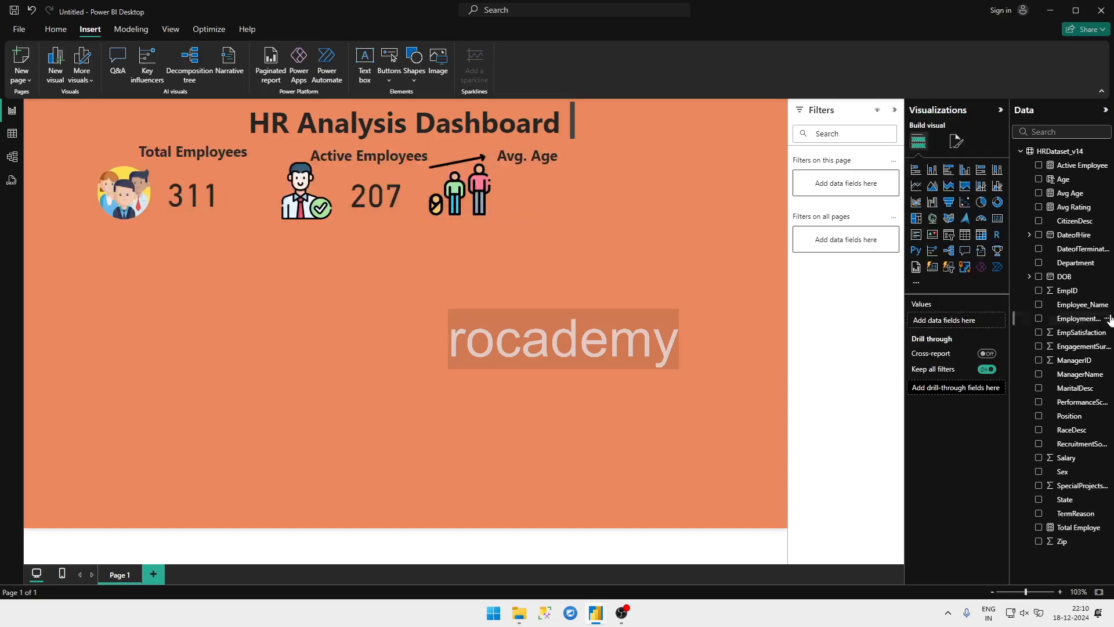
Step: Add a card visual for the Avg Age measure, move it to open canvas and turn off its category label
click(1038, 192)
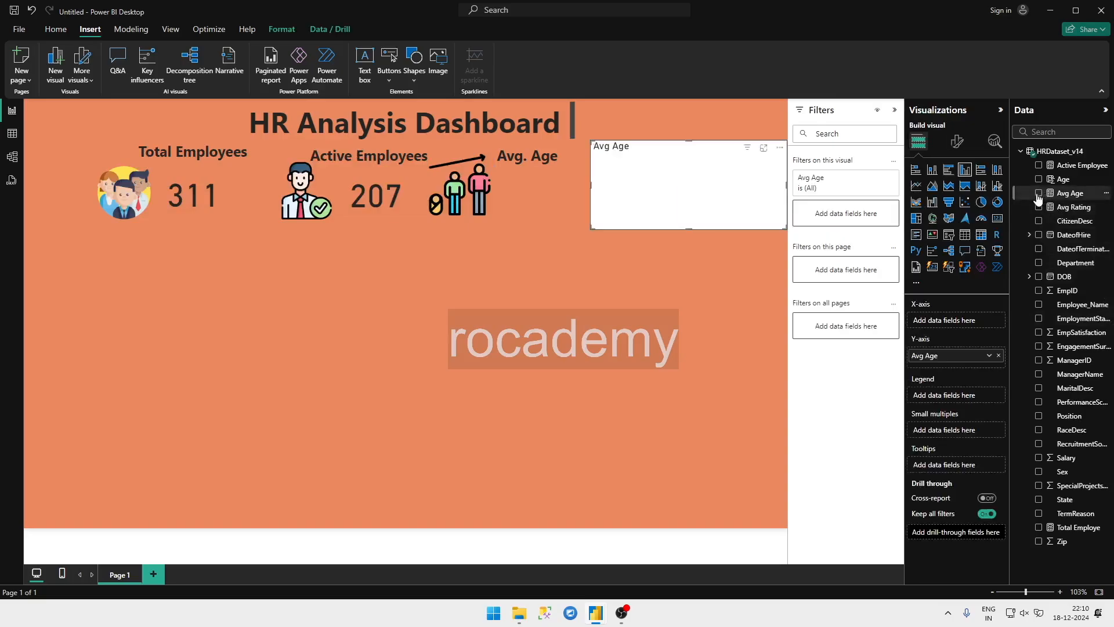
click(998, 218)
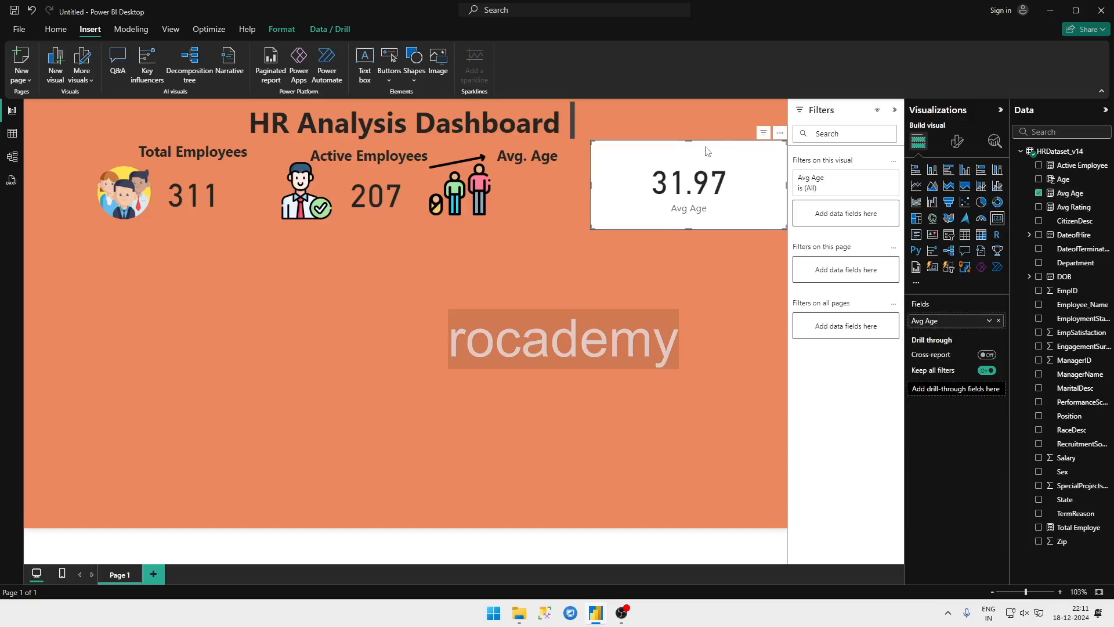
drag(707, 151, 624, 276)
click(957, 141)
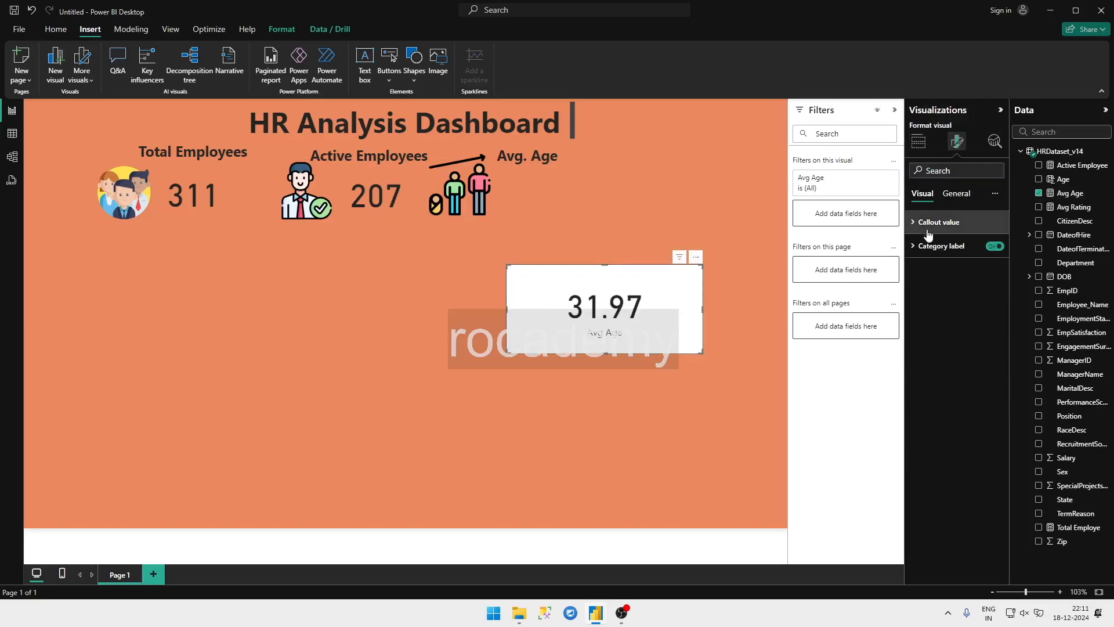
click(937, 248)
click(988, 250)
click(989, 251)
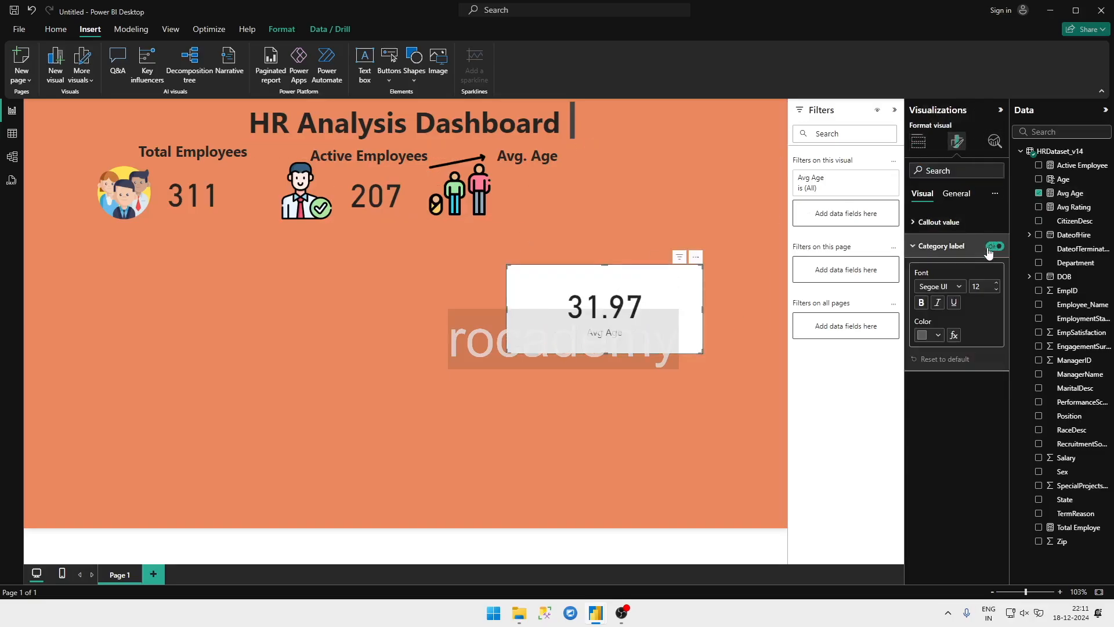
click(991, 248)
Step: Turn off the Avg Age card's background, shrink the card and place it beside the growth icon under the Avg. Age label
click(957, 194)
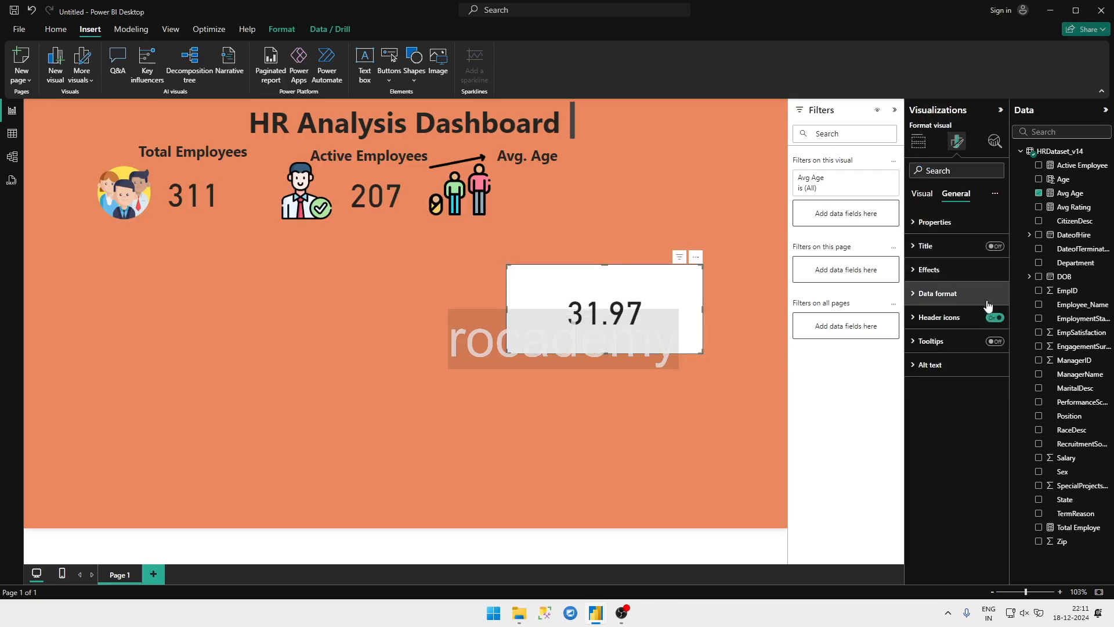
click(951, 269)
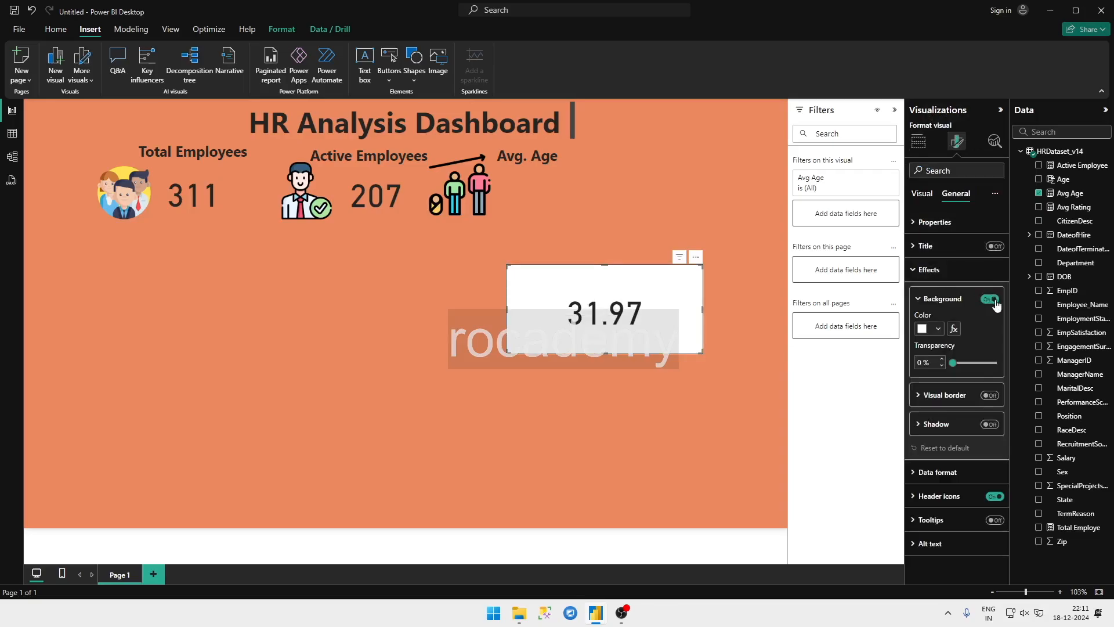
click(991, 299)
drag(704, 352, 596, 316)
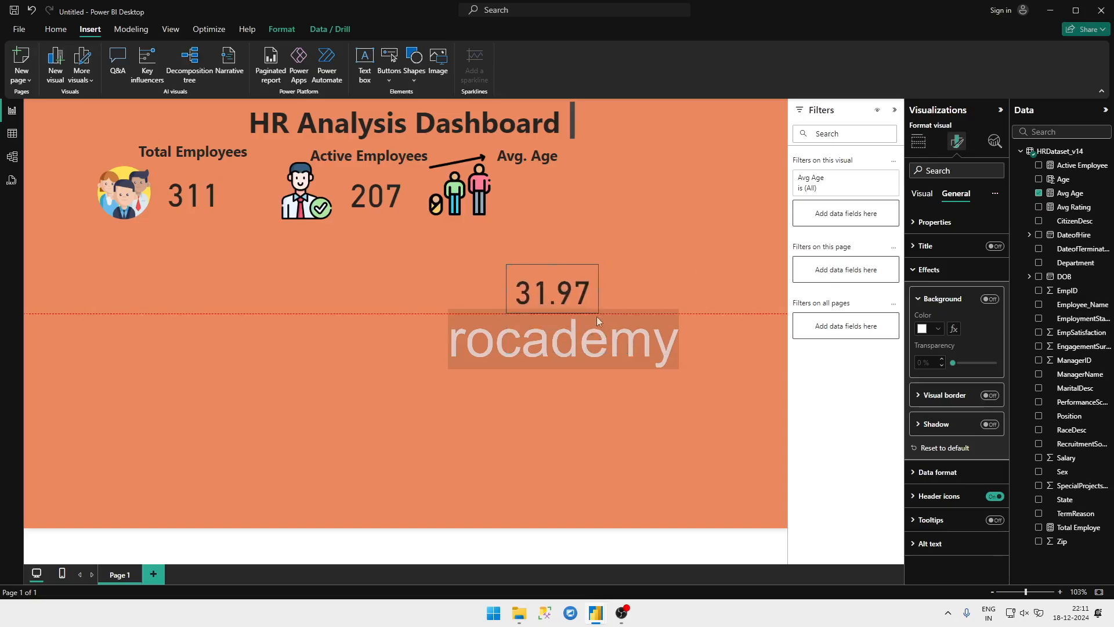
drag(560, 262, 568, 245)
drag(628, 168, 556, 157)
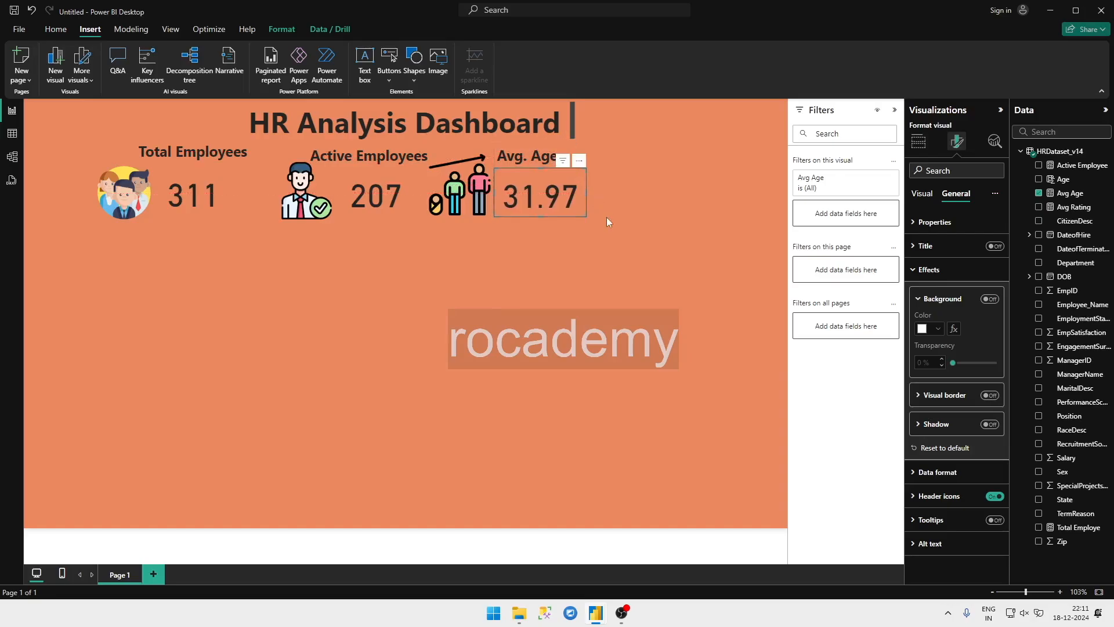
click(625, 259)
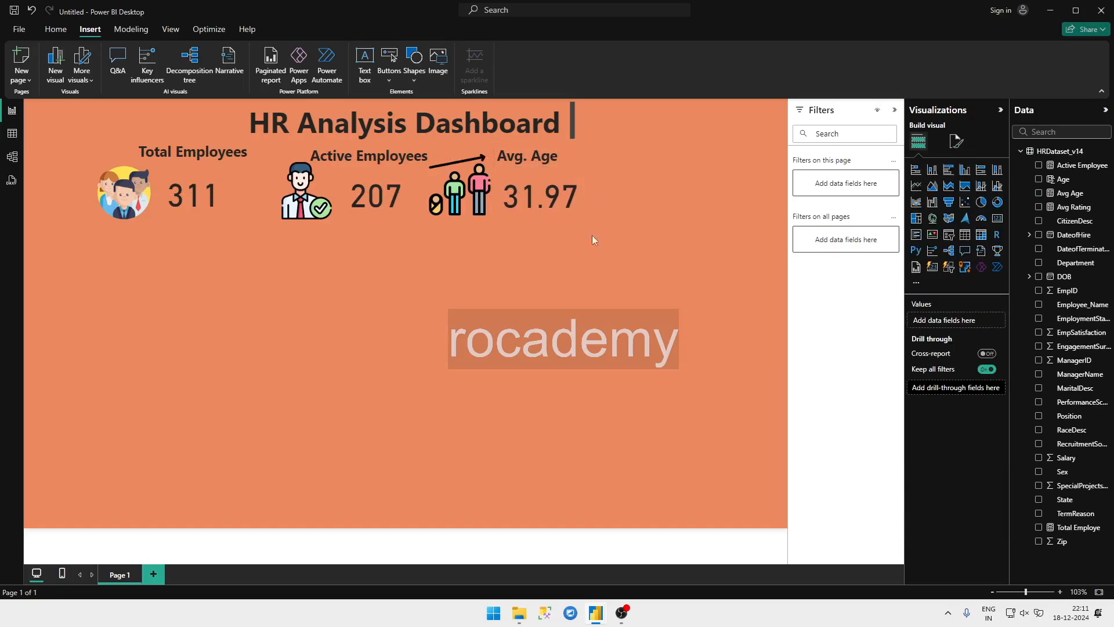
Step: Nudge the Avg. Age label slightly right so it sits centred above the average age card
click(529, 155)
drag(530, 155, 551, 144)
click(611, 288)
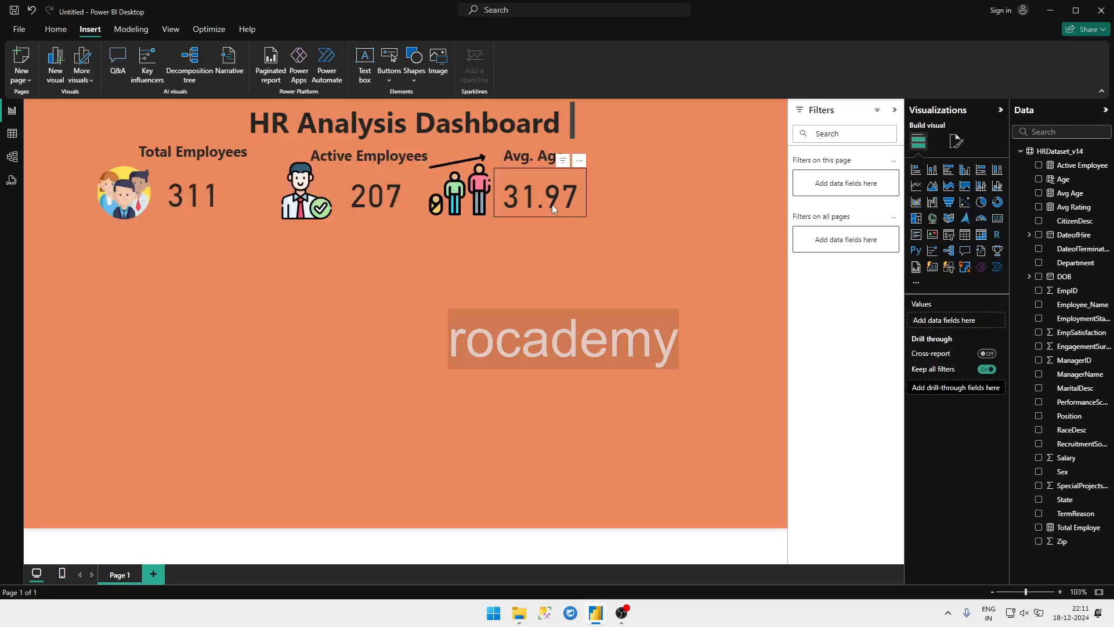
drag(551, 204, 553, 204)
click(563, 295)
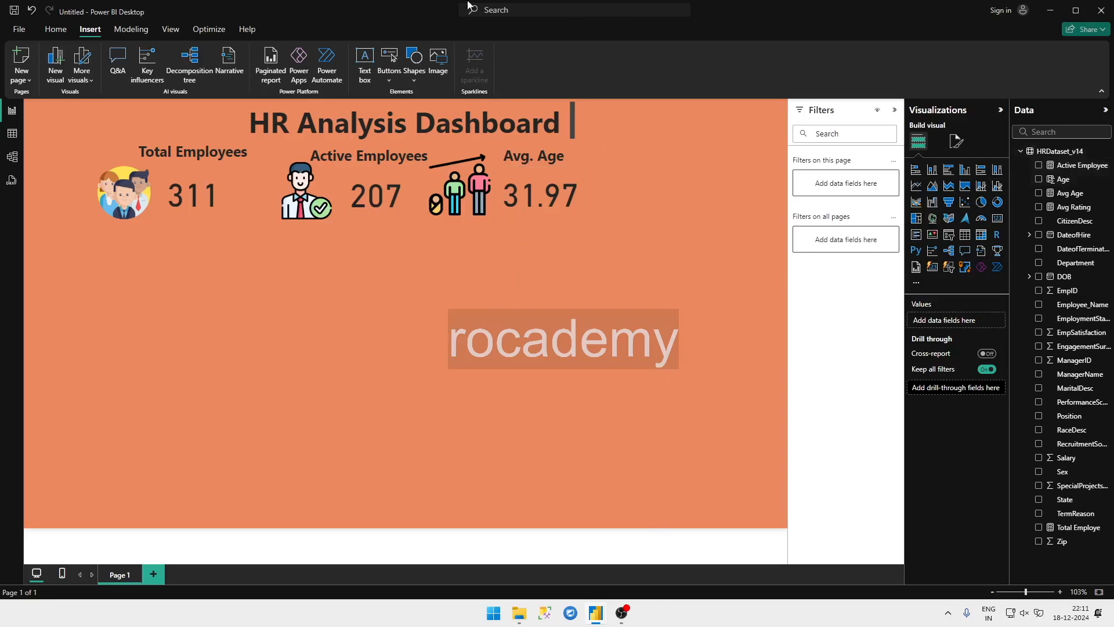
Step: Insert the good-feedback image, shrink it to icon size and place it to the right of the average age card
click(436, 64)
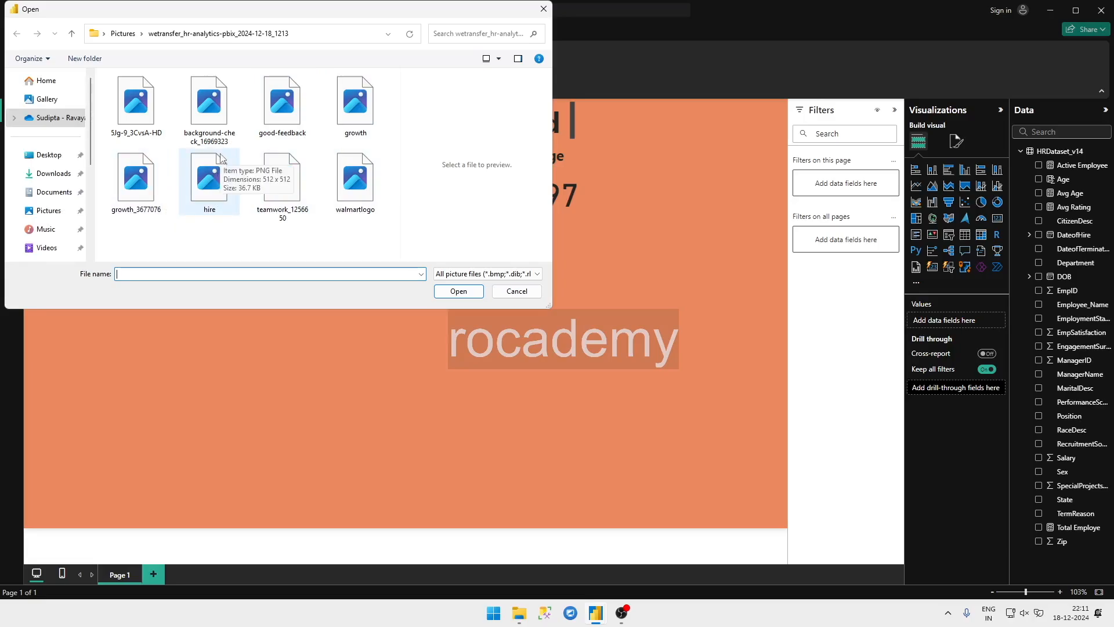
double_click(262, 123)
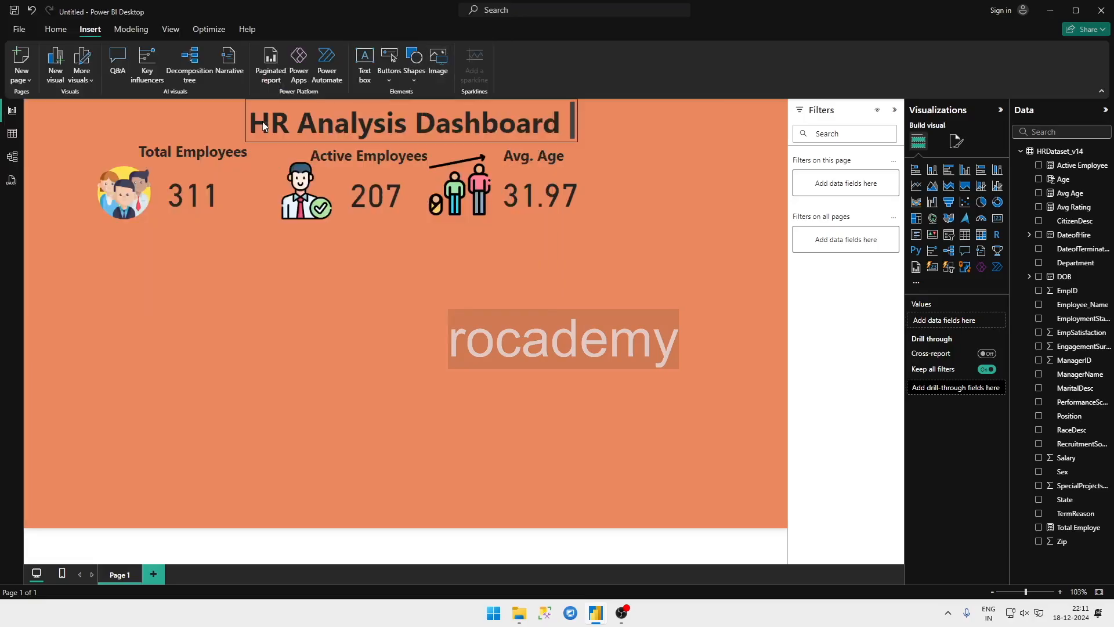
drag(156, 316, 643, 174)
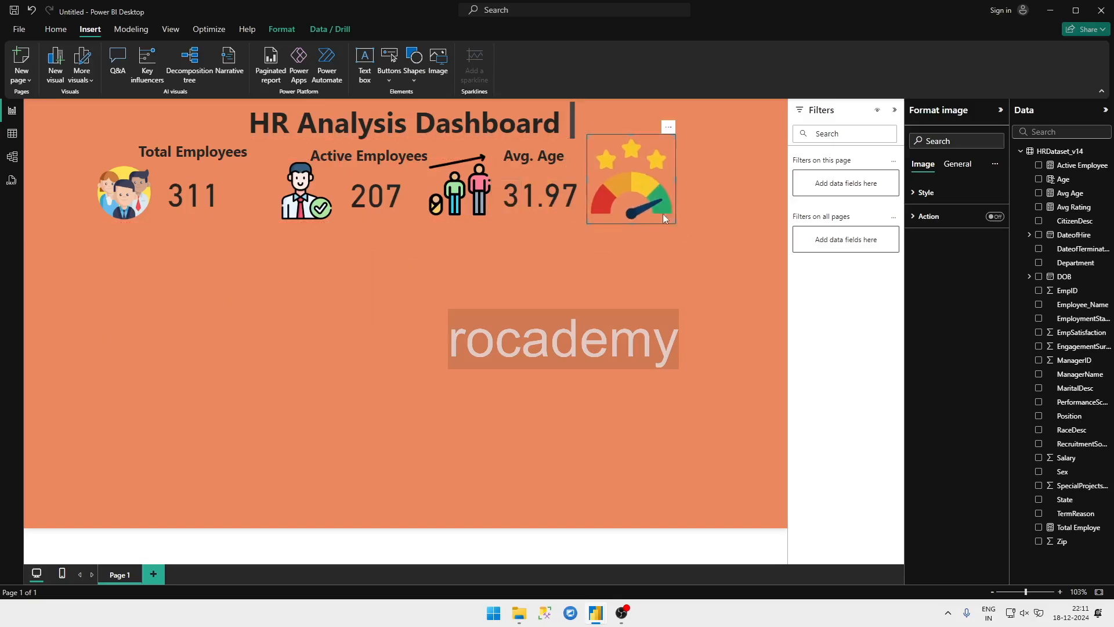
drag(675, 224, 631, 192)
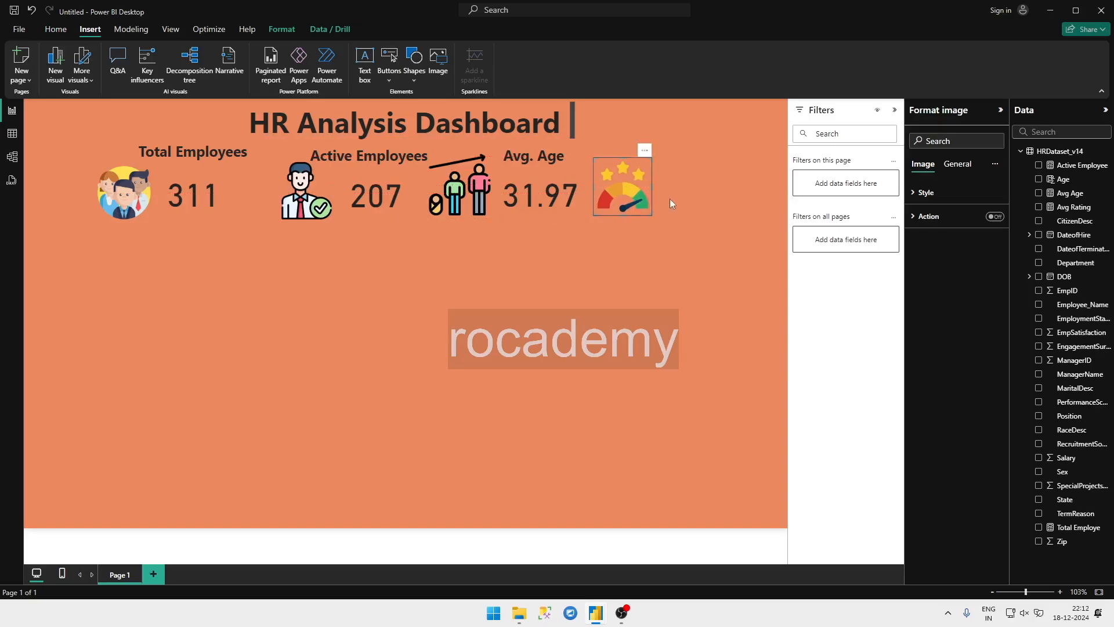
click(544, 183)
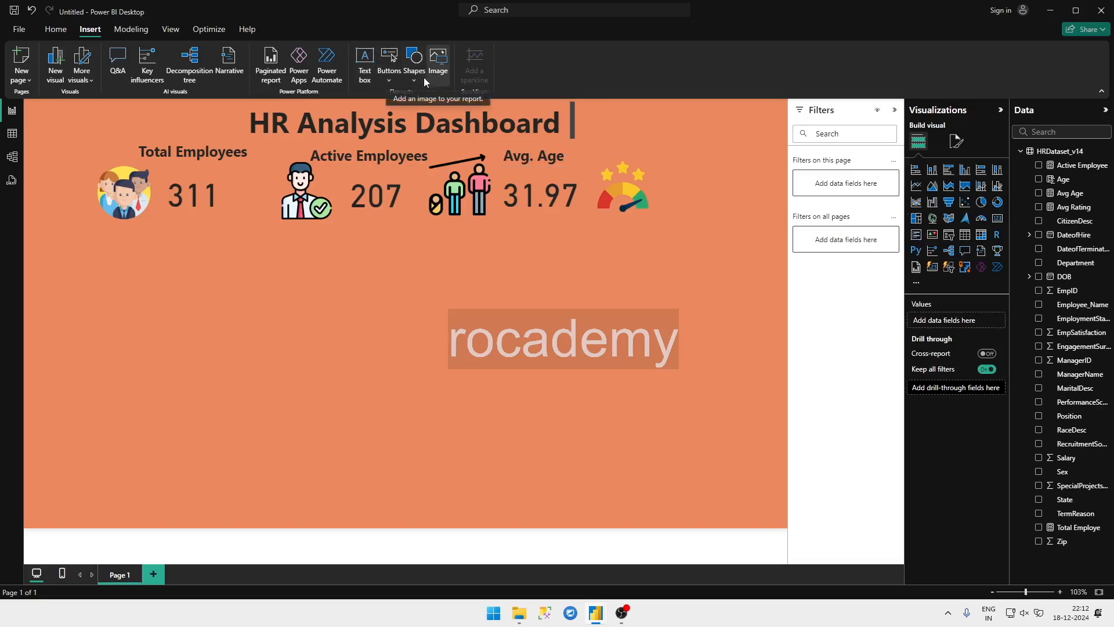
Step: Add a text box reading "Avg. Rating" in bold 18-point text
click(367, 77)
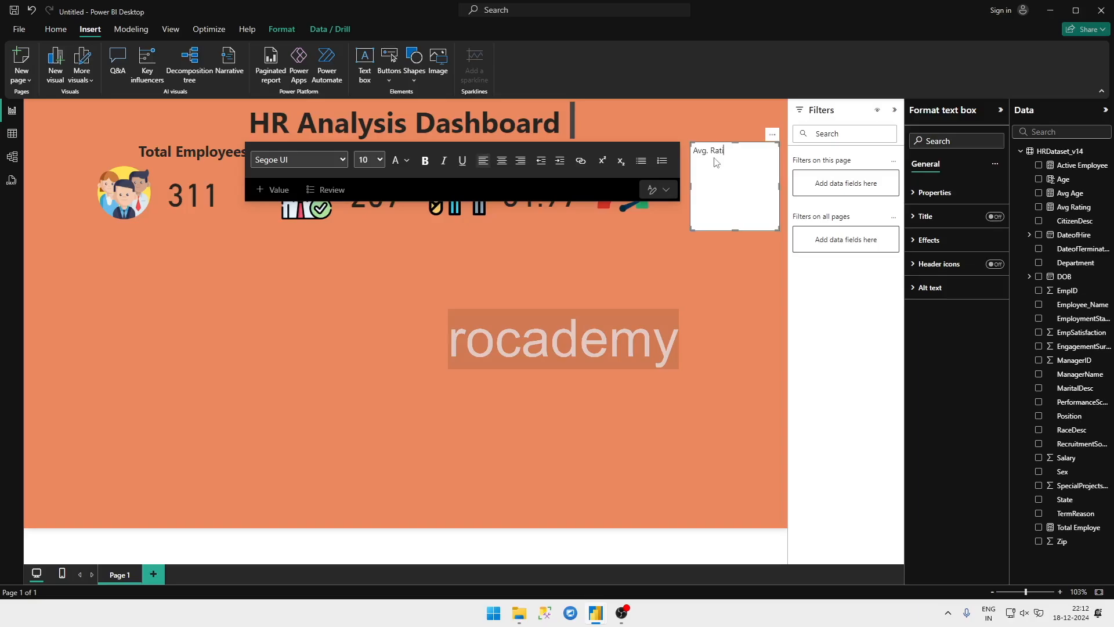
key(ctrl+a)
key(ctrl+b)
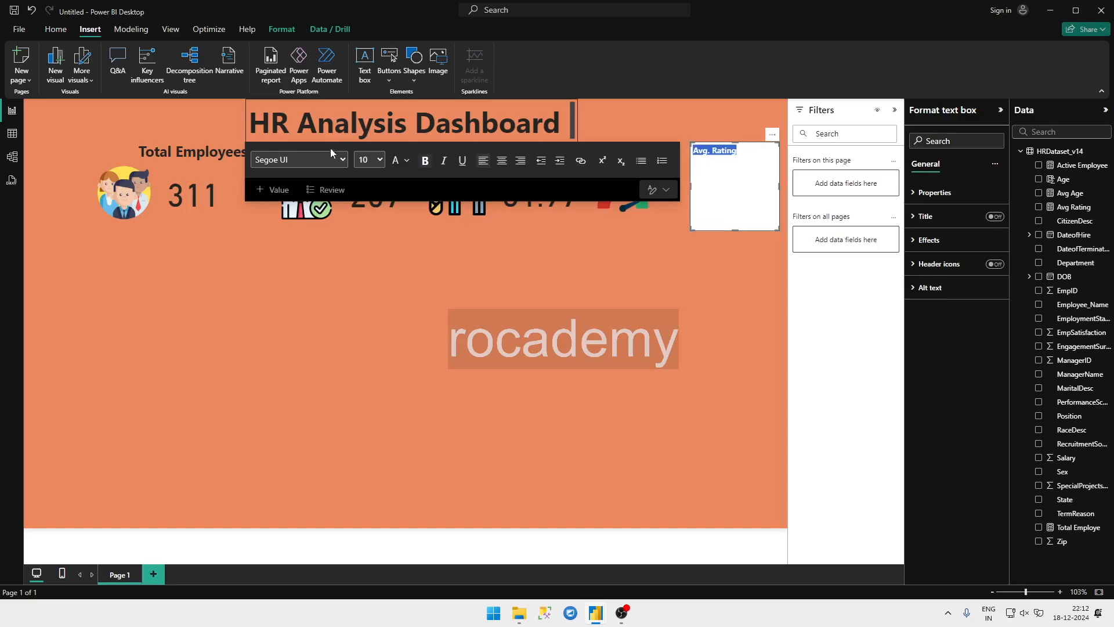
click(378, 159)
click(368, 313)
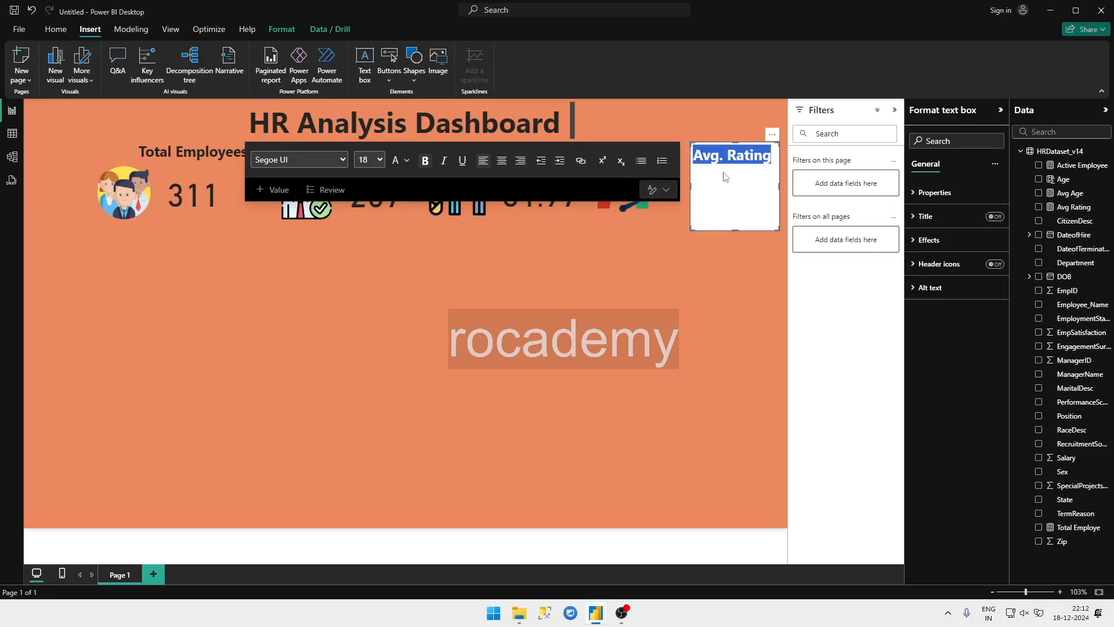
Step: Turn off the Avg. Rating text box's background and reduce its height to fit the single line of text
click(928, 239)
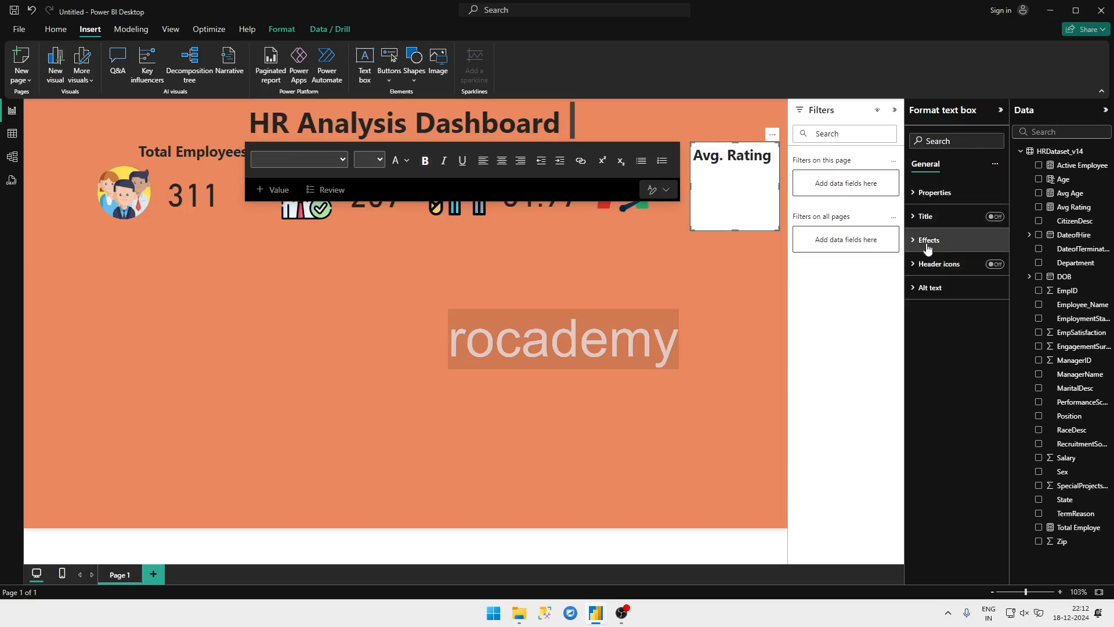
click(993, 270)
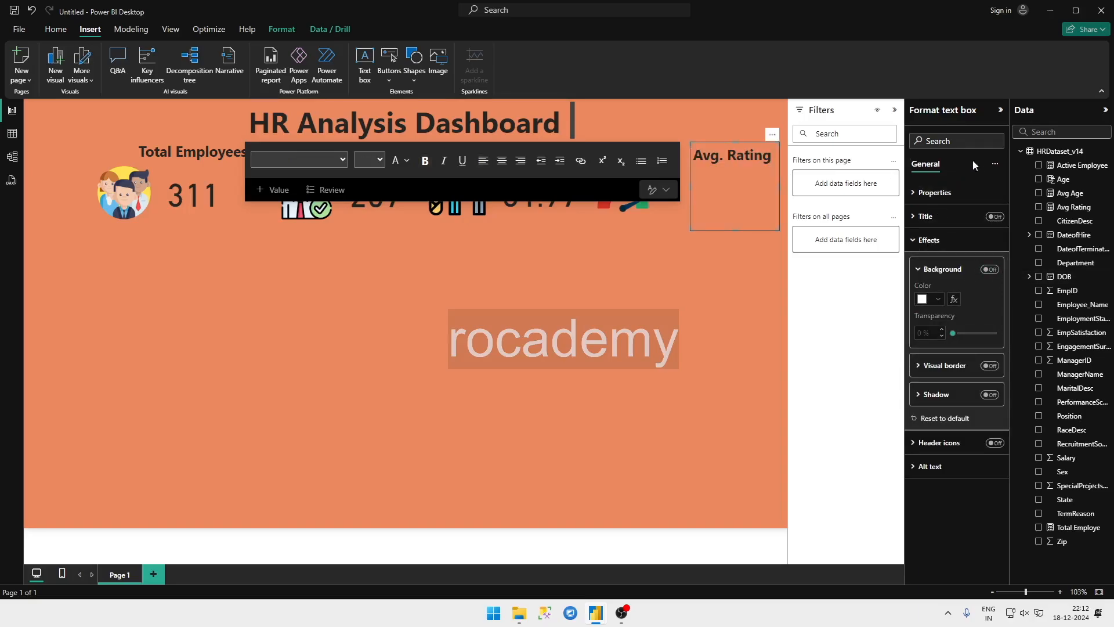
click(916, 194)
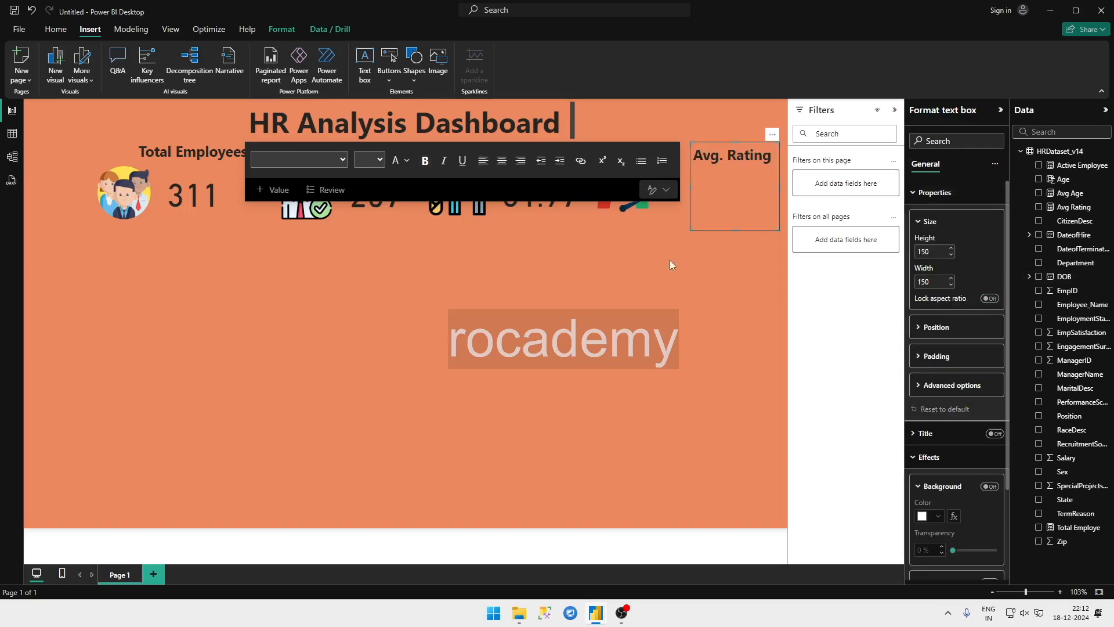
click(719, 143)
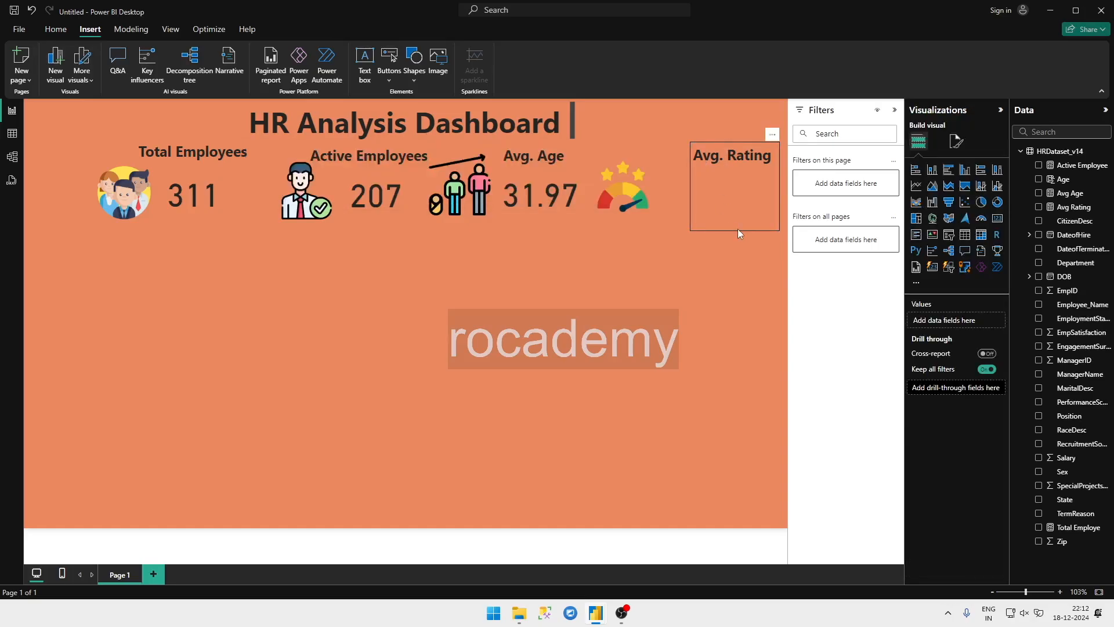
click(736, 210)
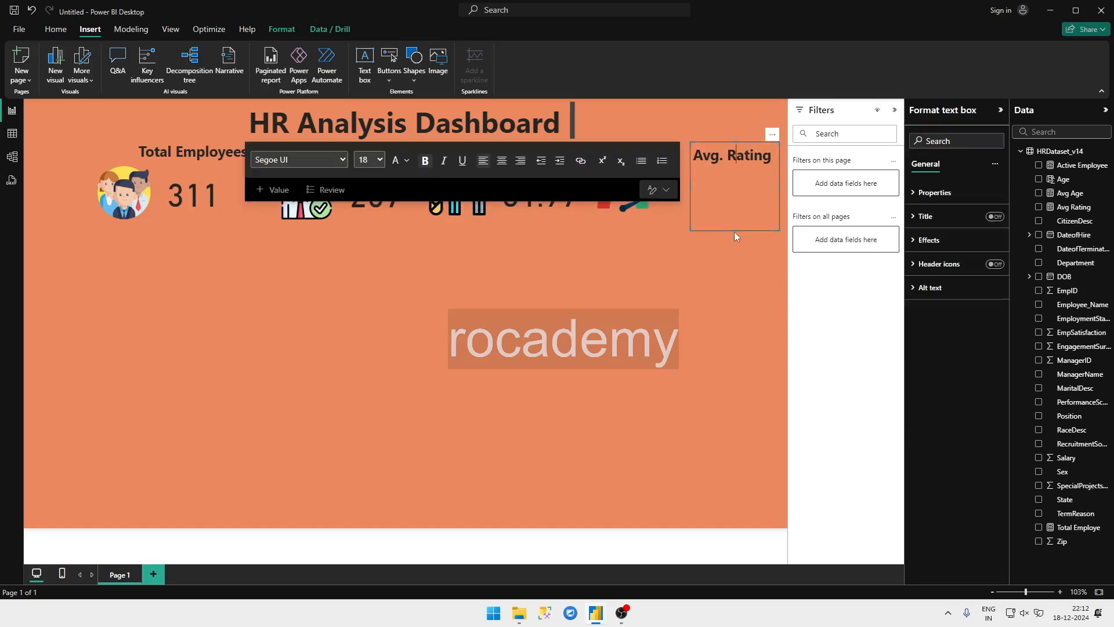
click(733, 232)
click(734, 230)
drag(736, 232, 731, 164)
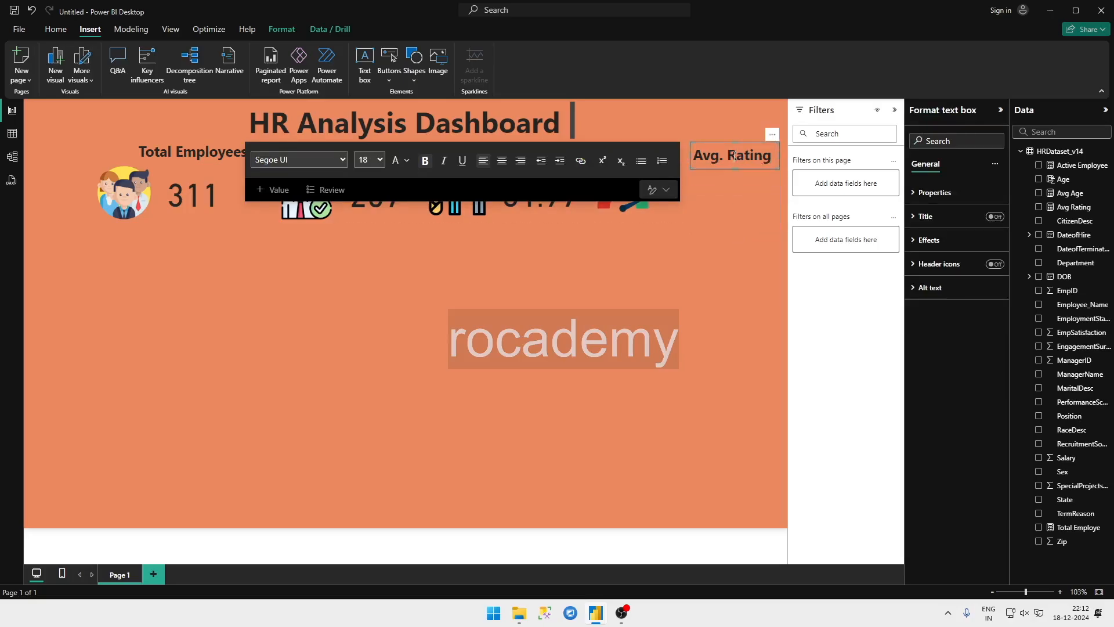
Step: Move the Avg. Rating label left so it sits just above and to the right of the star-rating icon
click(704, 140)
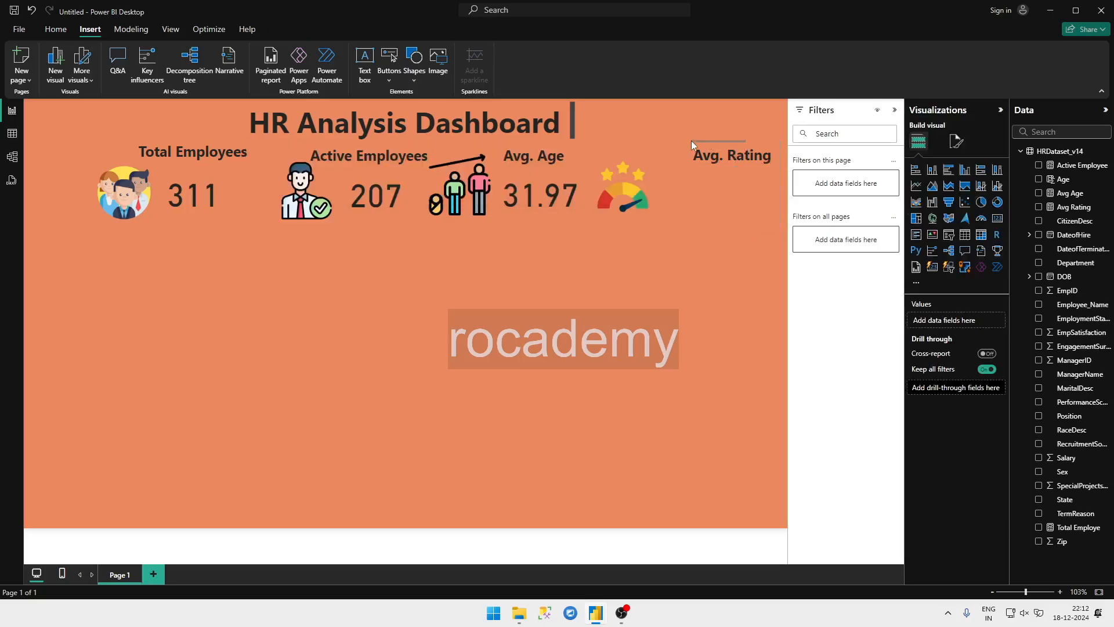
click(712, 141)
drag(713, 143, 660, 142)
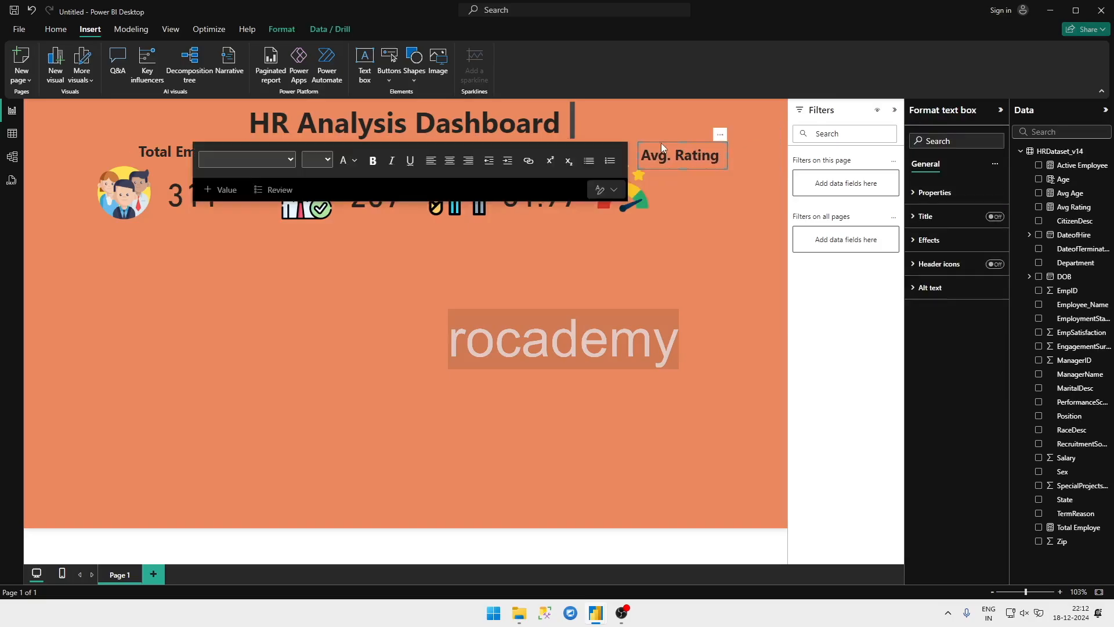
Step: Add a card visual showing the Avg Rating measure, place it in the empty middle of the page and shrink it slightly
click(1032, 209)
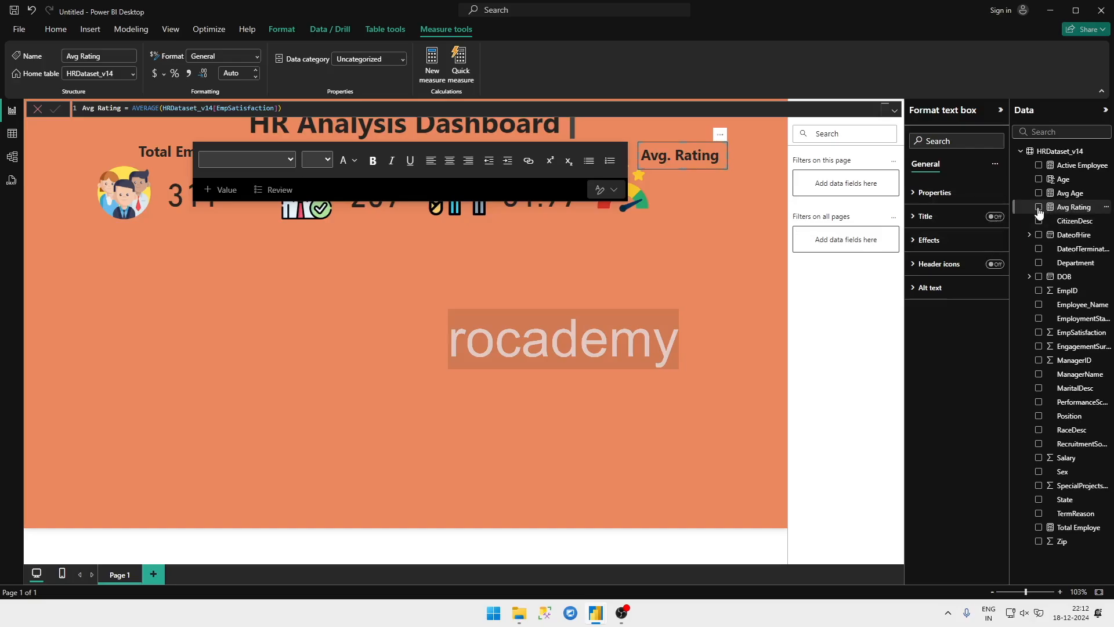
click(575, 219)
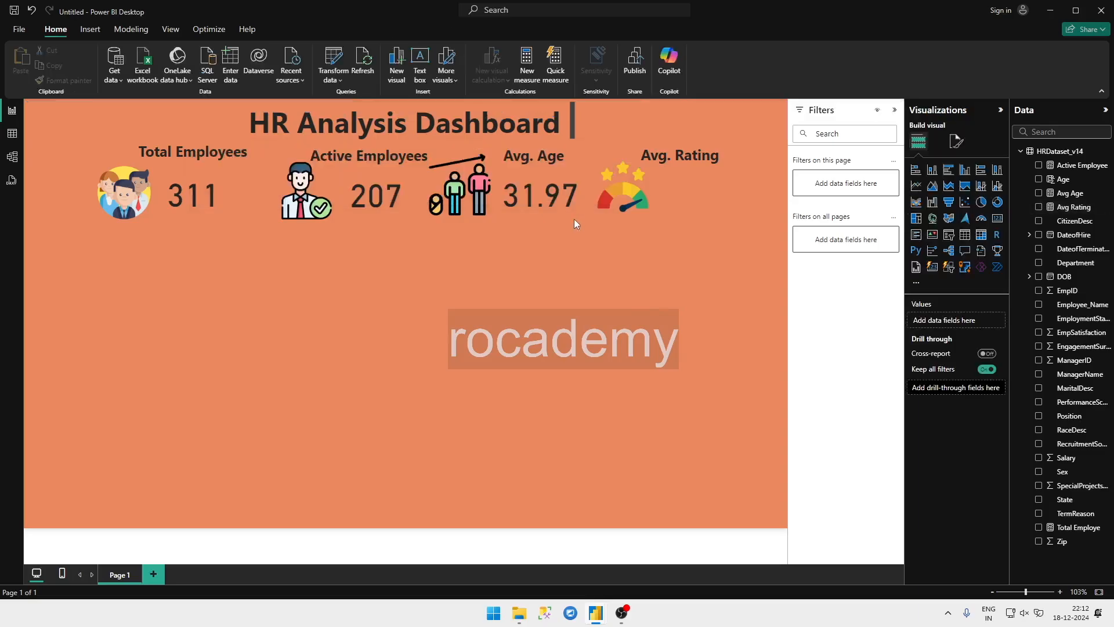
click(1039, 208)
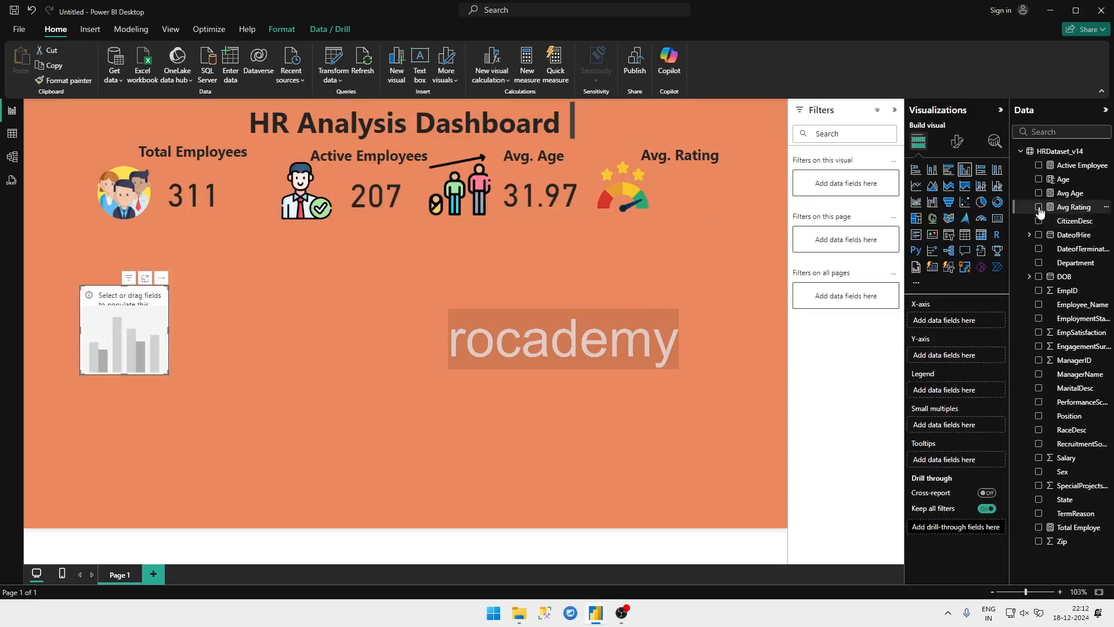
click(997, 219)
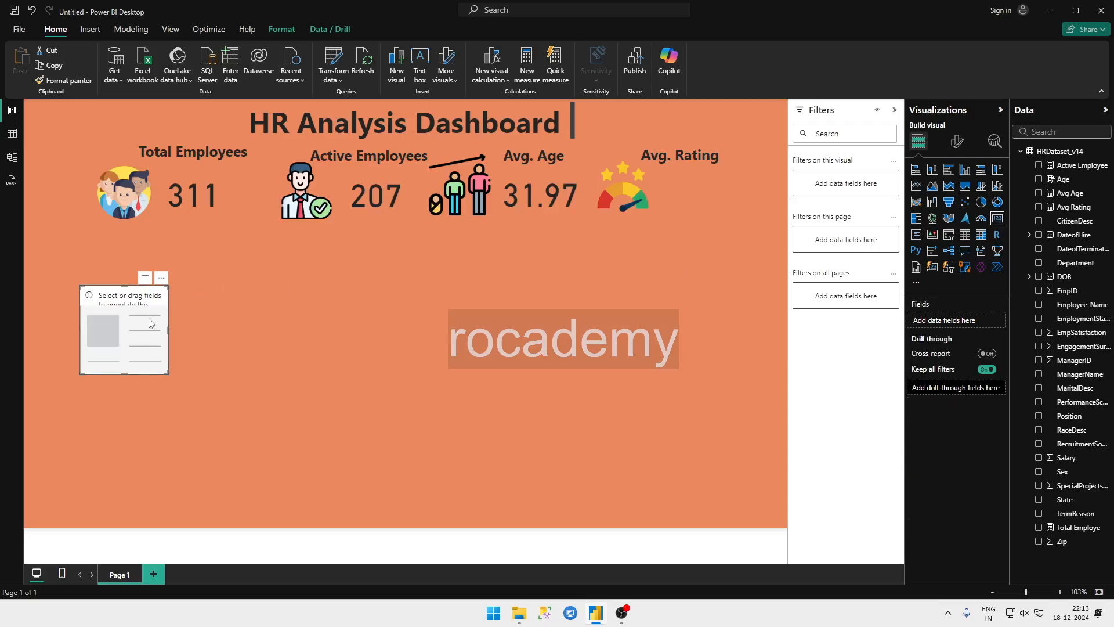
drag(119, 293, 550, 299)
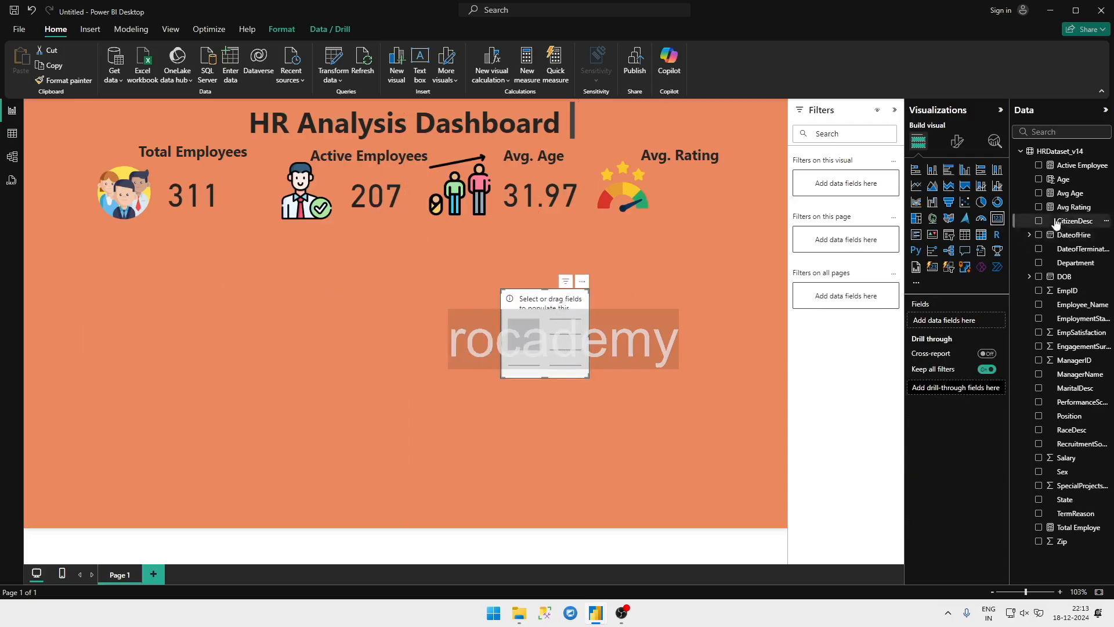
click(1038, 207)
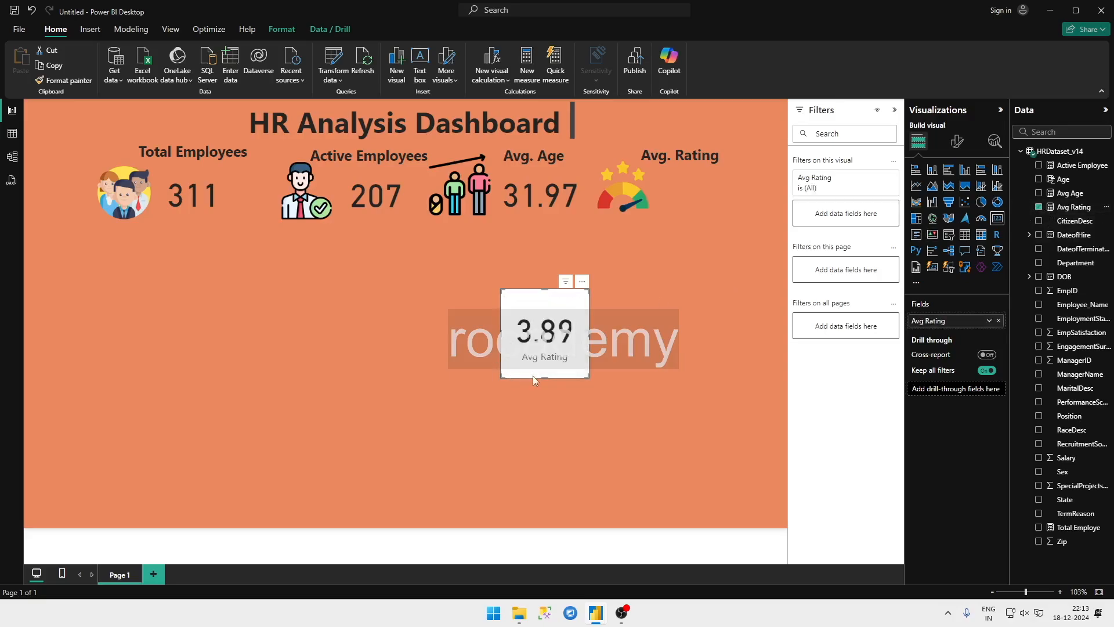
drag(586, 378, 586, 353)
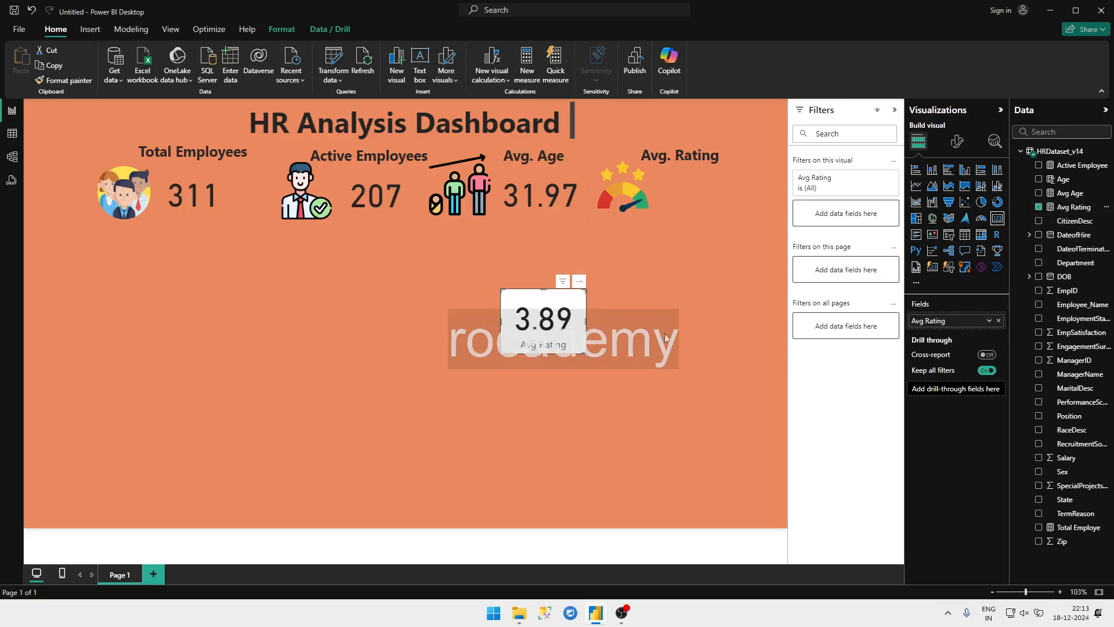
Step: Turn off the category label and the background of the Avg Rating card
click(957, 141)
click(995, 246)
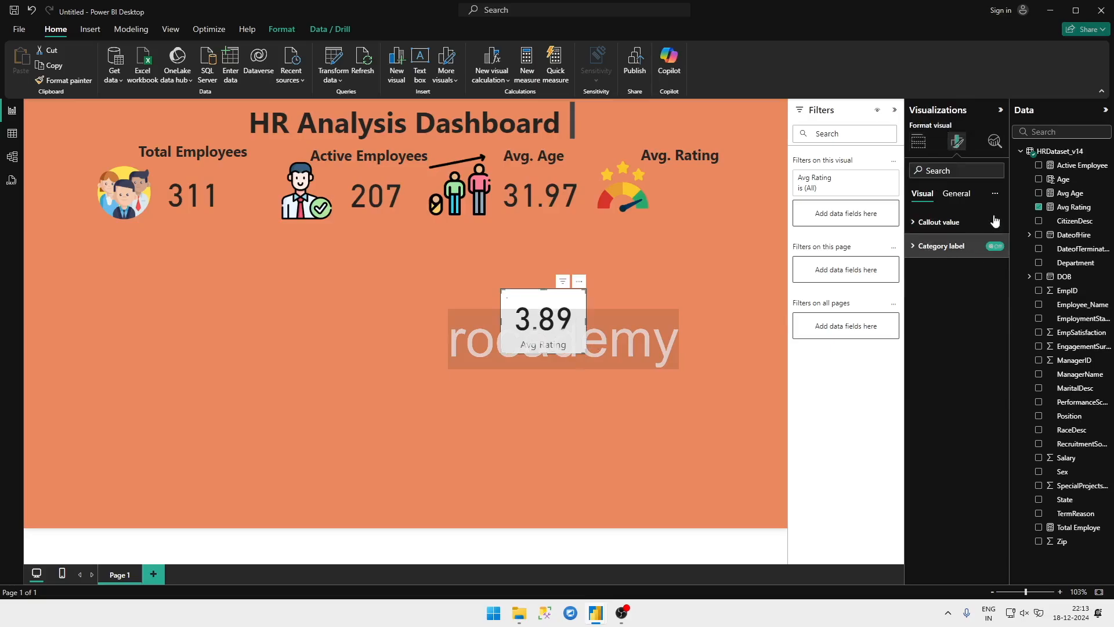
click(956, 194)
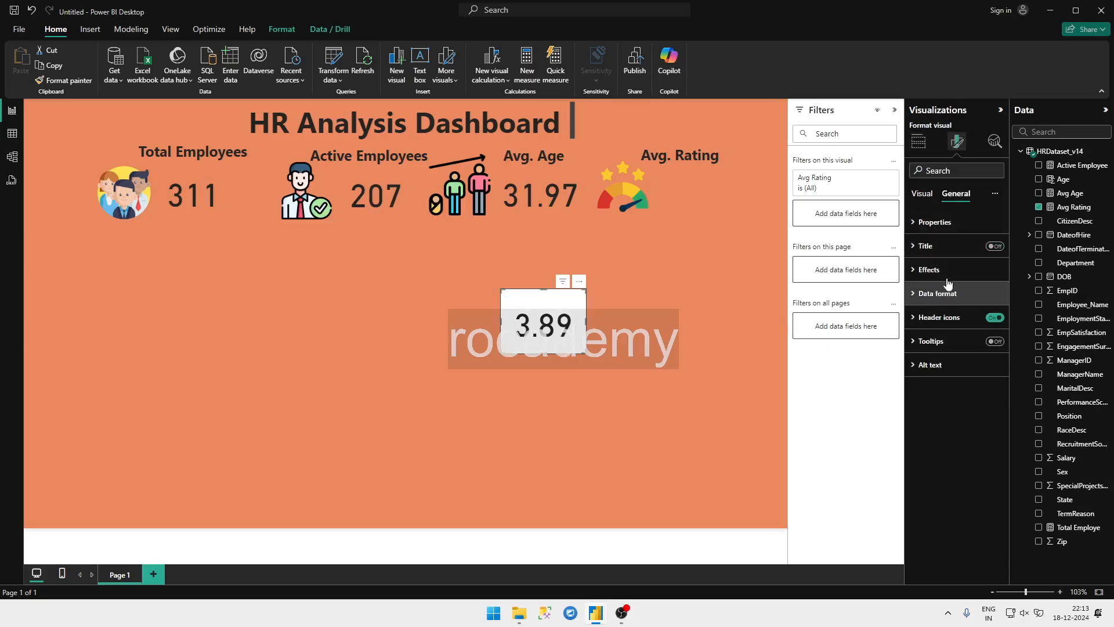
click(948, 282)
click(980, 299)
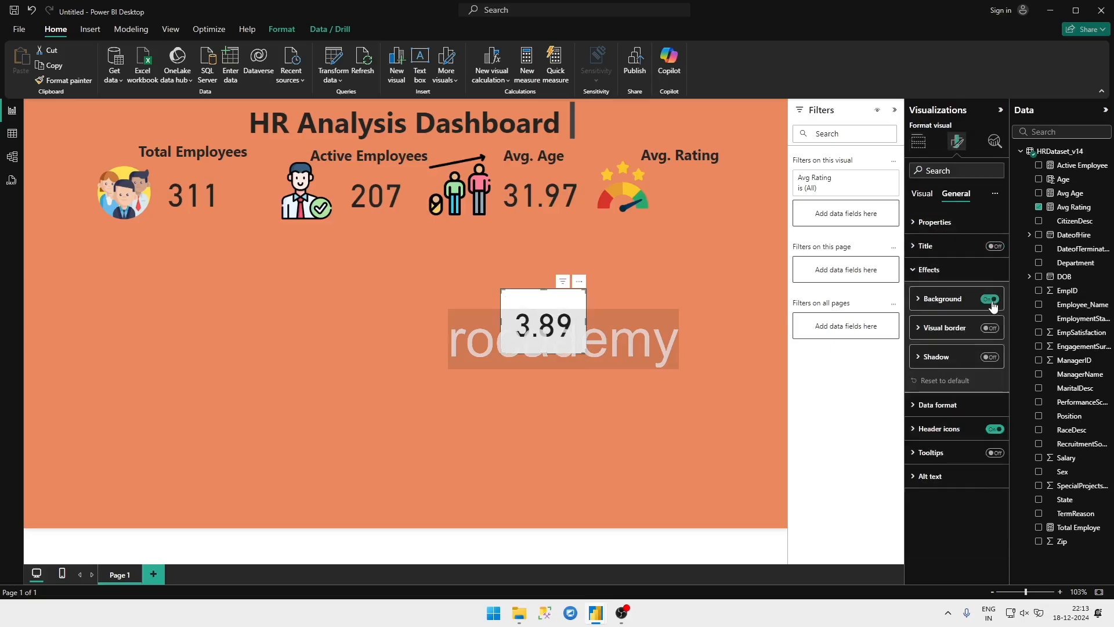
click(989, 298)
Step: Shrink the Avg Rating card further and place it beside the star-rating icon under the Avg. Rating label
click(593, 341)
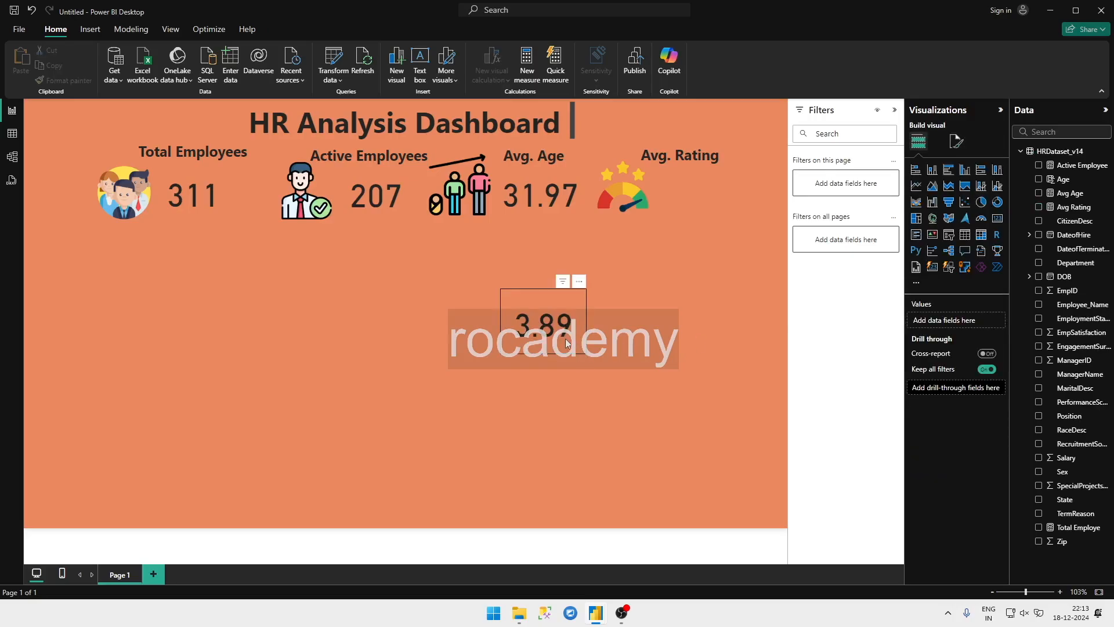
click(575, 348)
drag(586, 353, 698, 197)
click(612, 285)
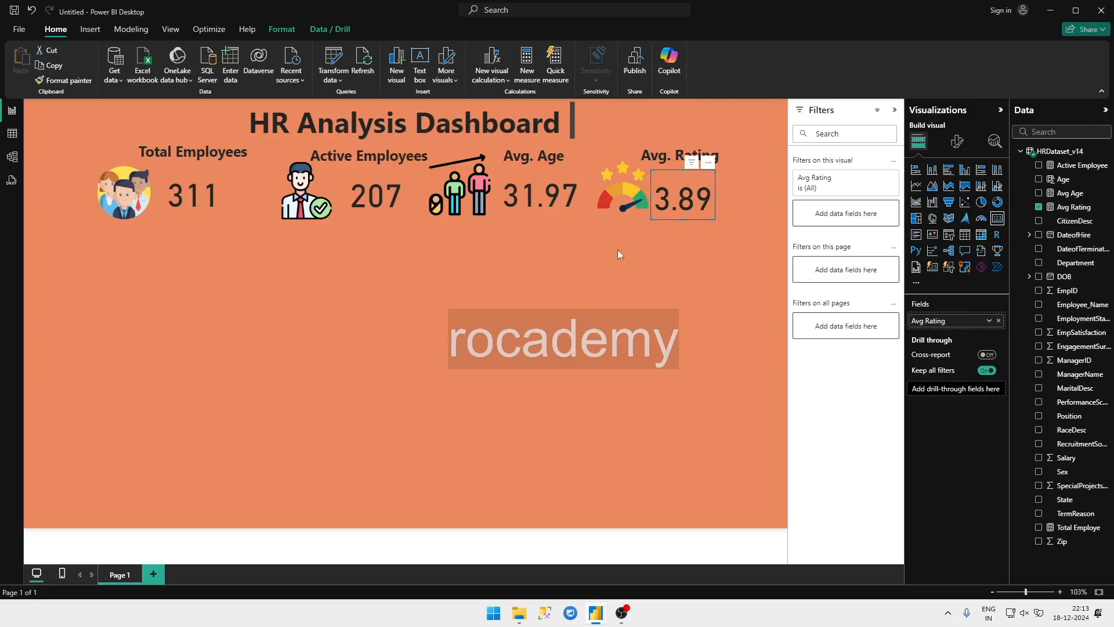
click(586, 268)
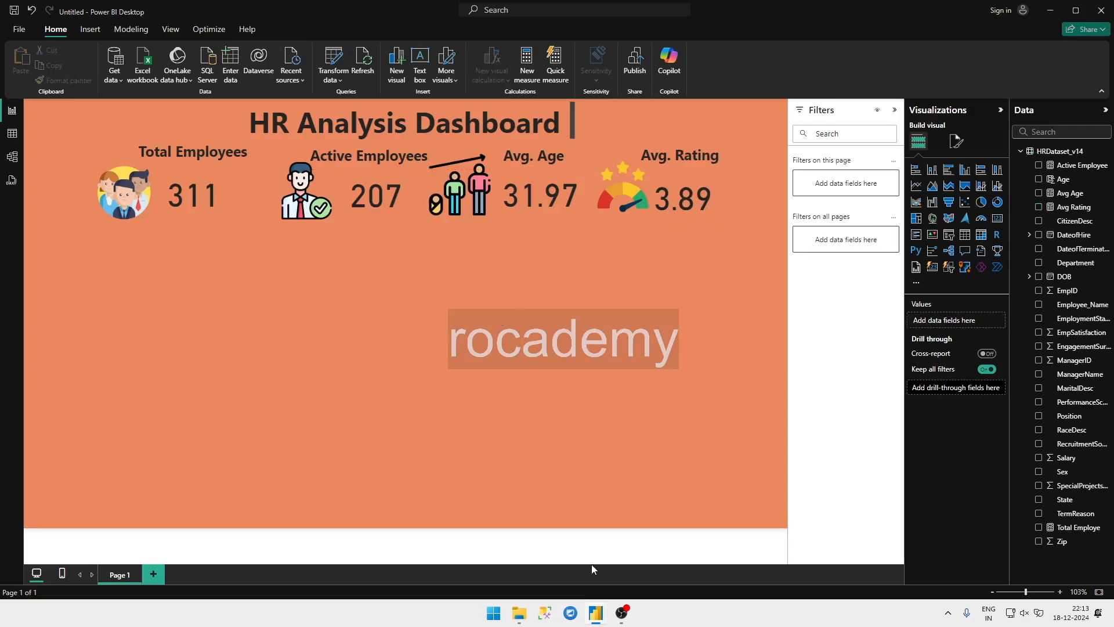
Step: Check the finished HR Analytics report, return to the new report and add an empty area chart below the Total Employees card
mouse_move(594, 612)
click(565, 576)
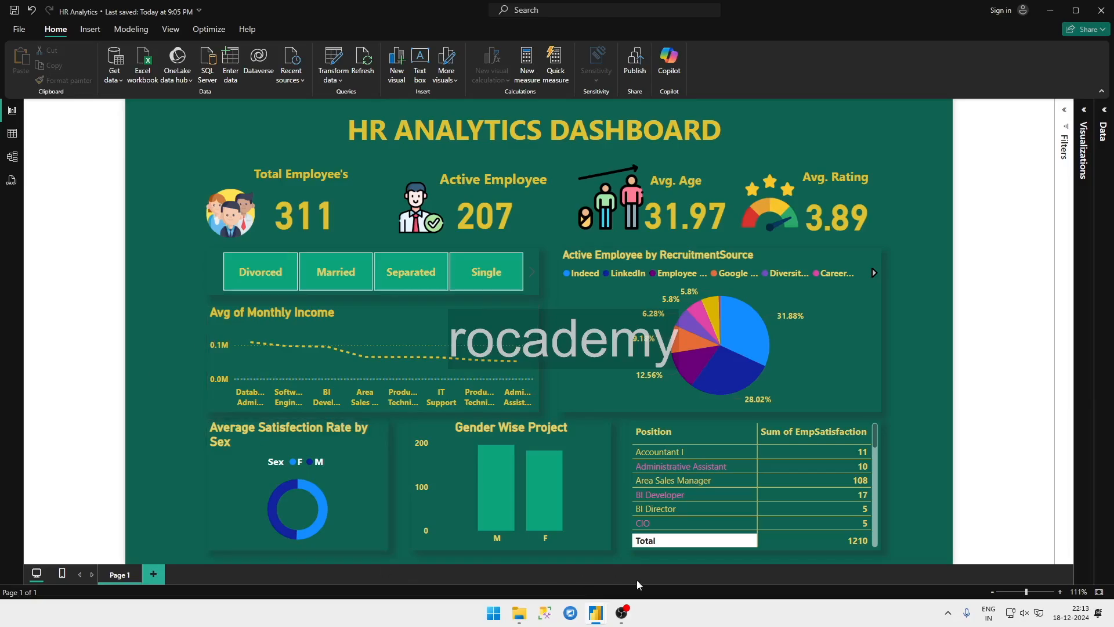
mouse_move(595, 613)
click(616, 582)
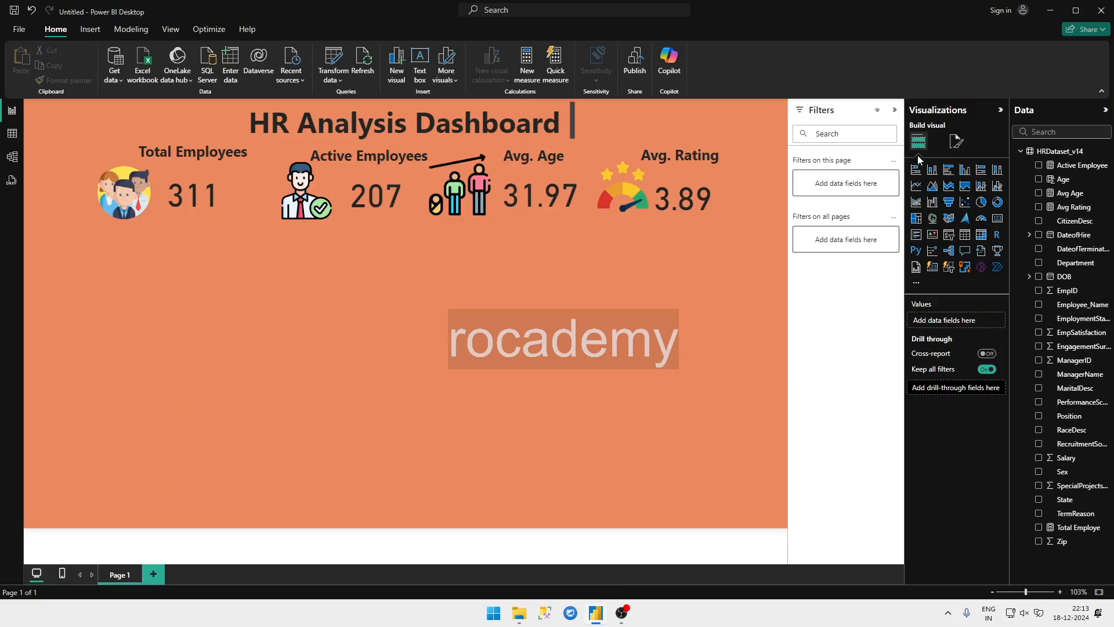
click(930, 186)
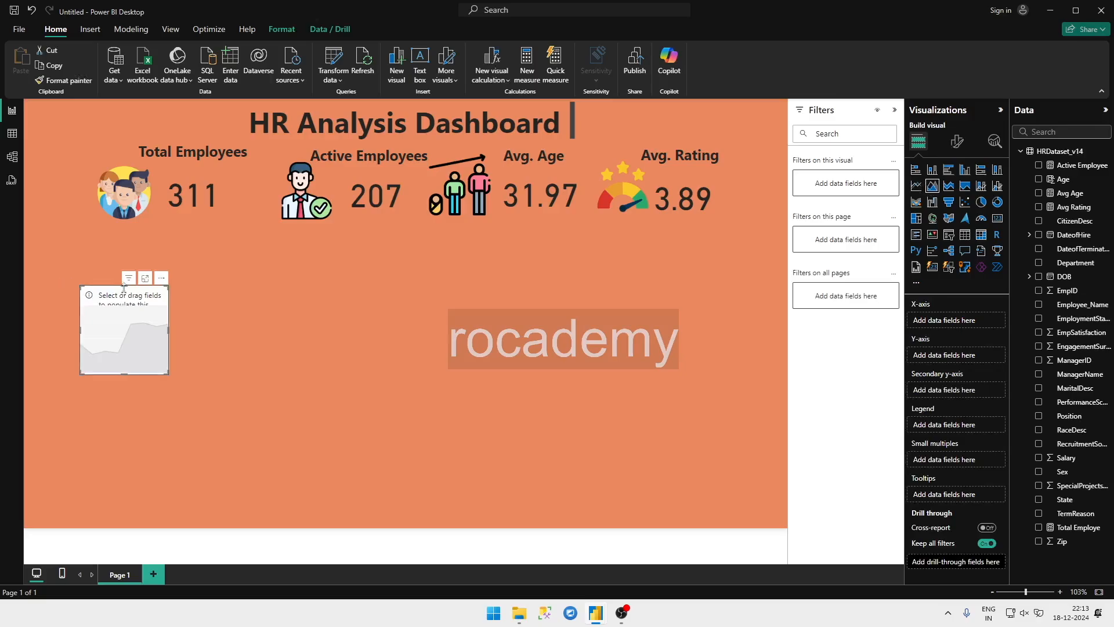
drag(124, 288, 146, 260)
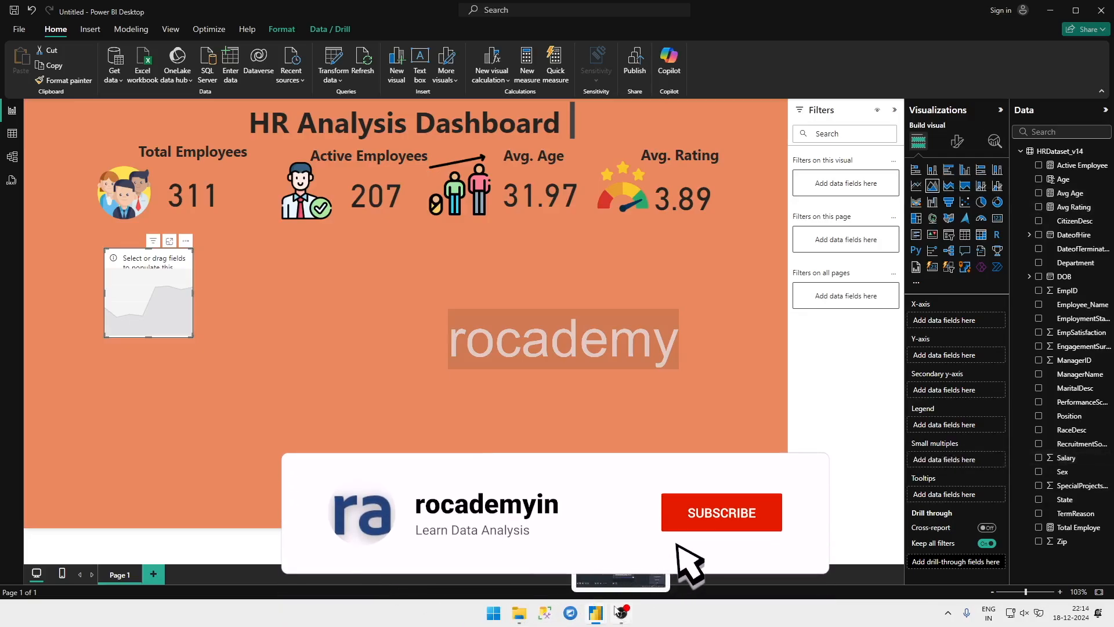
Step: Examine the Avg of Monthly Income chart in the finished HR Analytics report, and view the new report's HRDataset_v14 table data
mouse_move(602, 613)
click(532, 579)
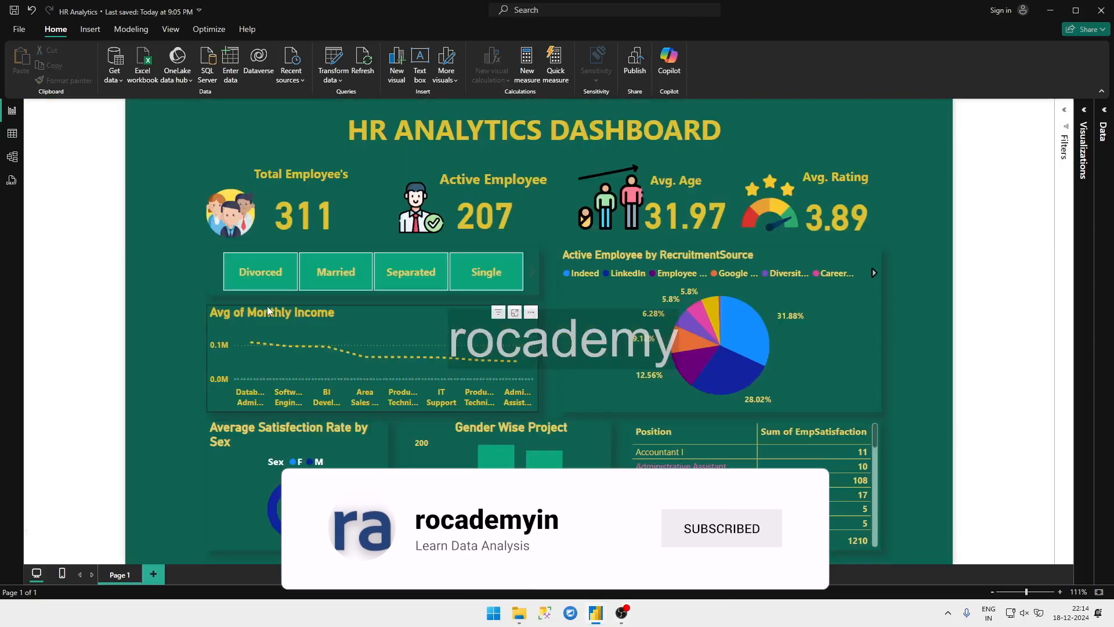
mouse_move(595, 614)
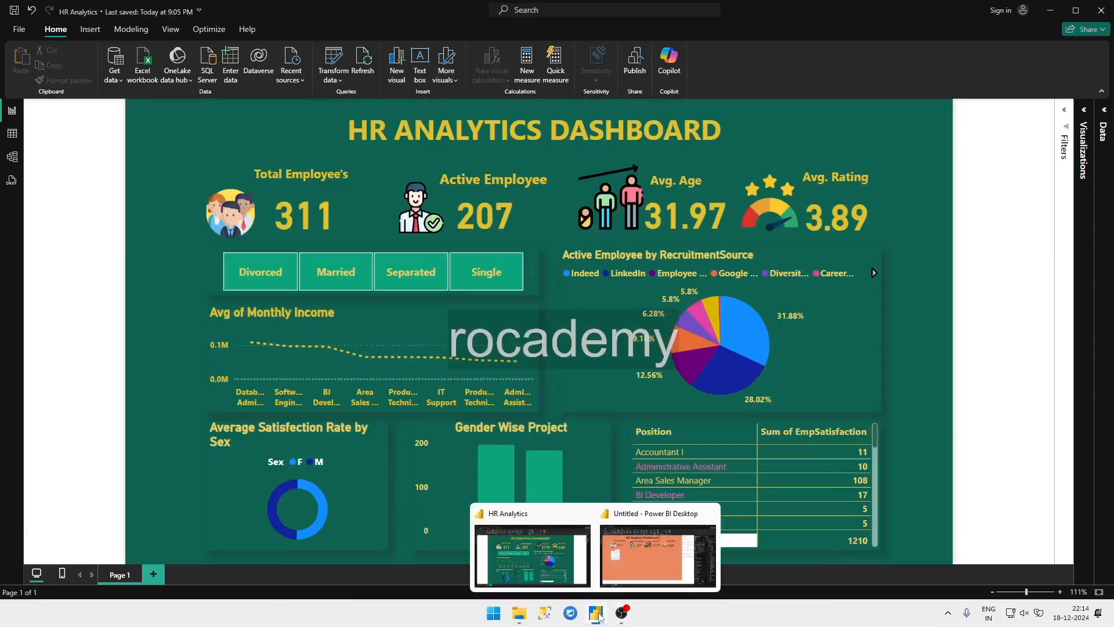
click(629, 568)
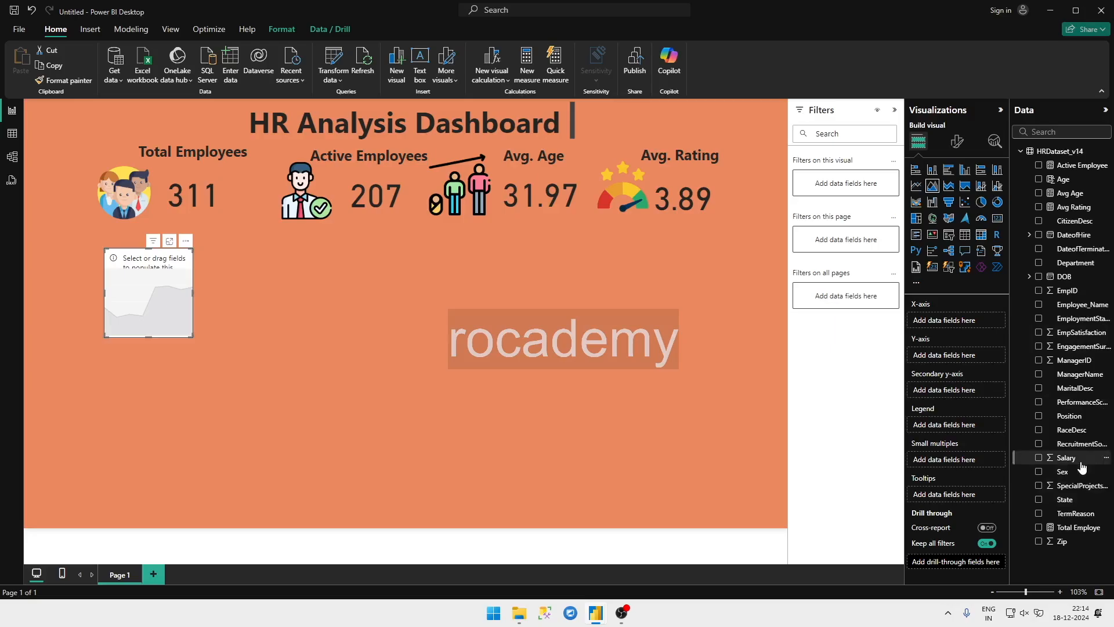
click(12, 133)
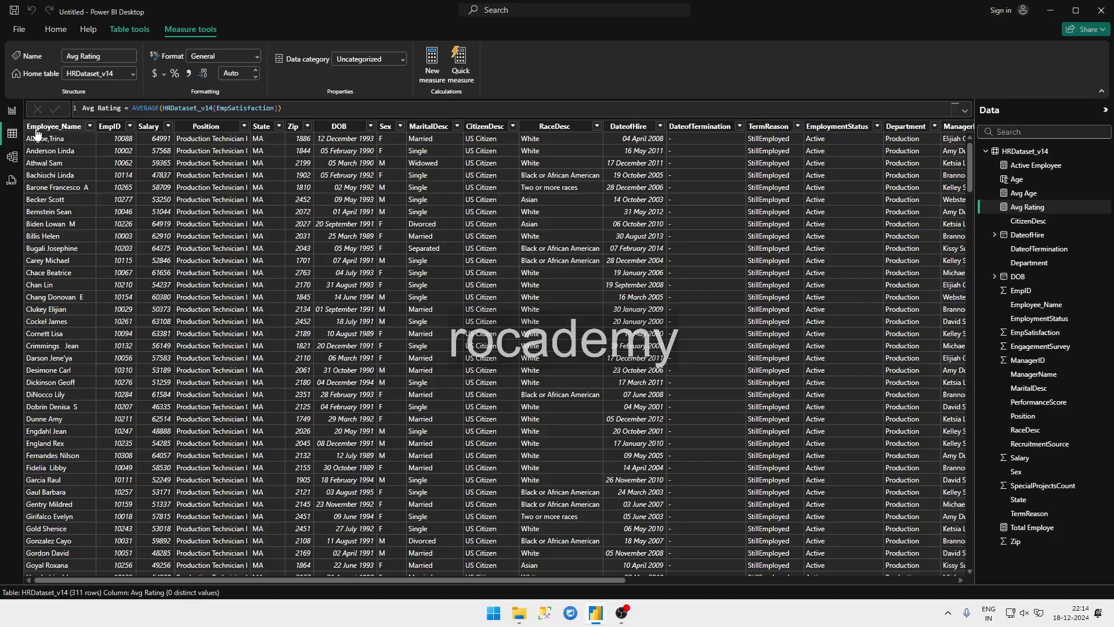
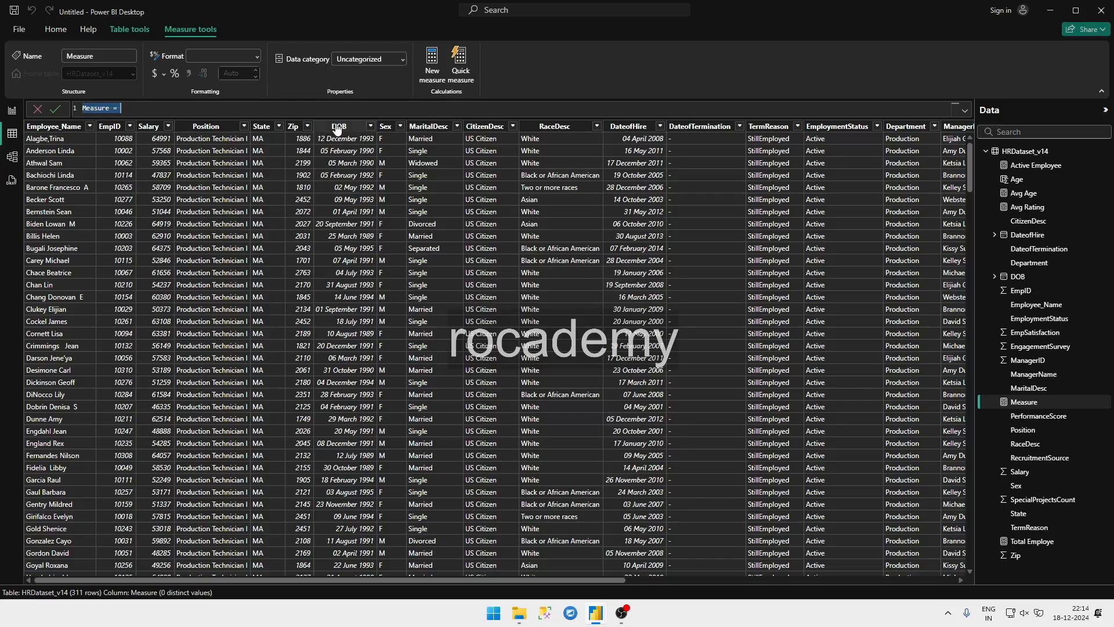
Step: Create the measure Avg Salary = AVERAGE(HRDataset_v14[Salary])
text(Avg Salary = ave)
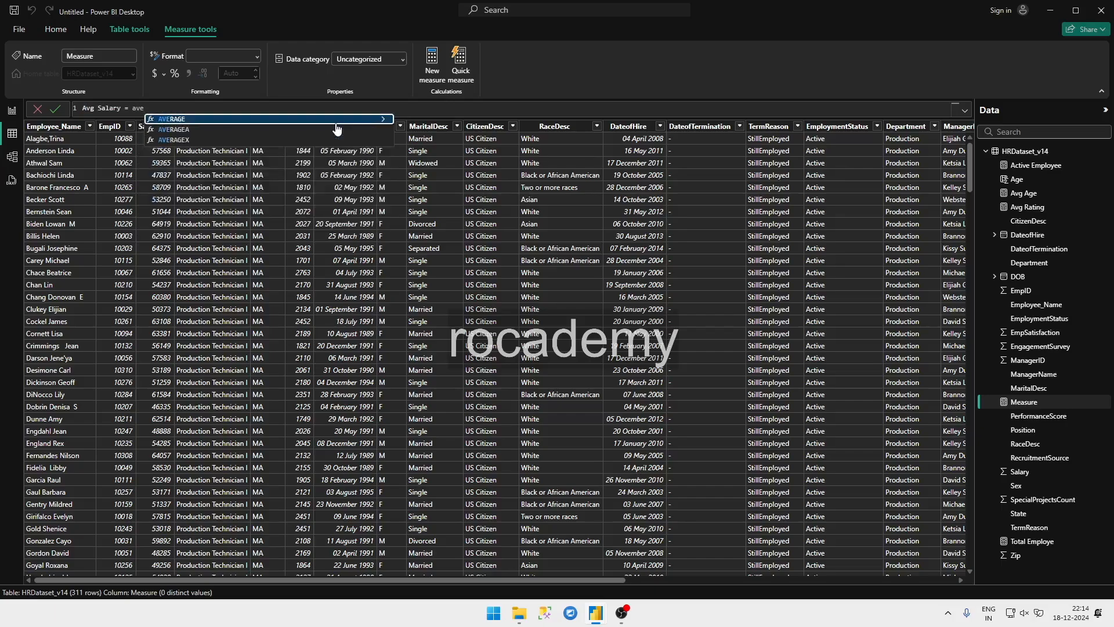
key(Tab)
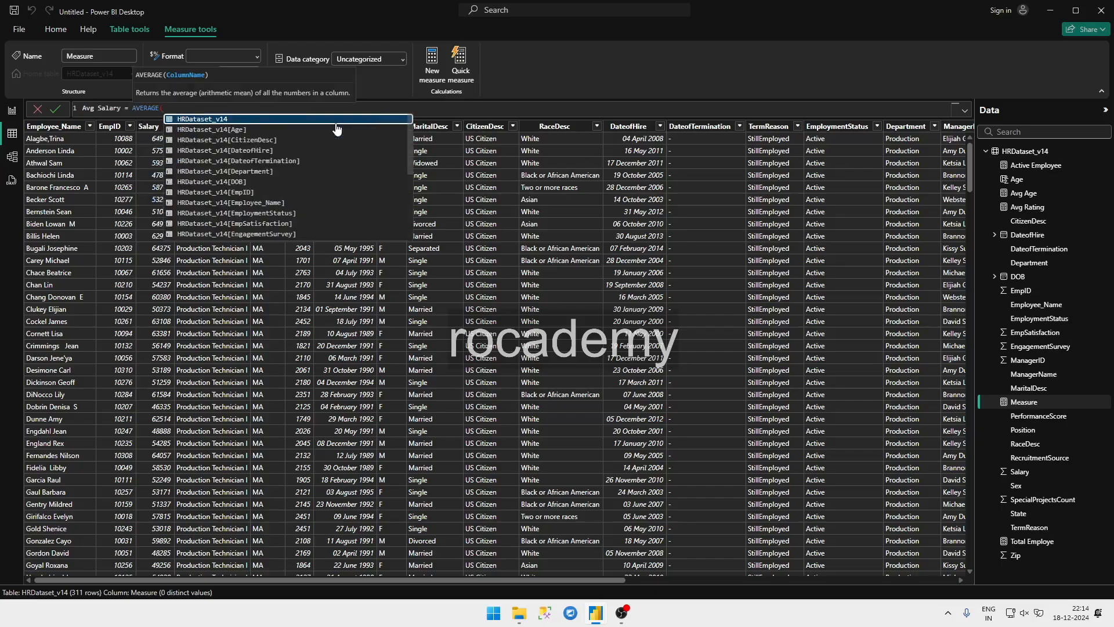
text(HRDataset_v14[Salary])
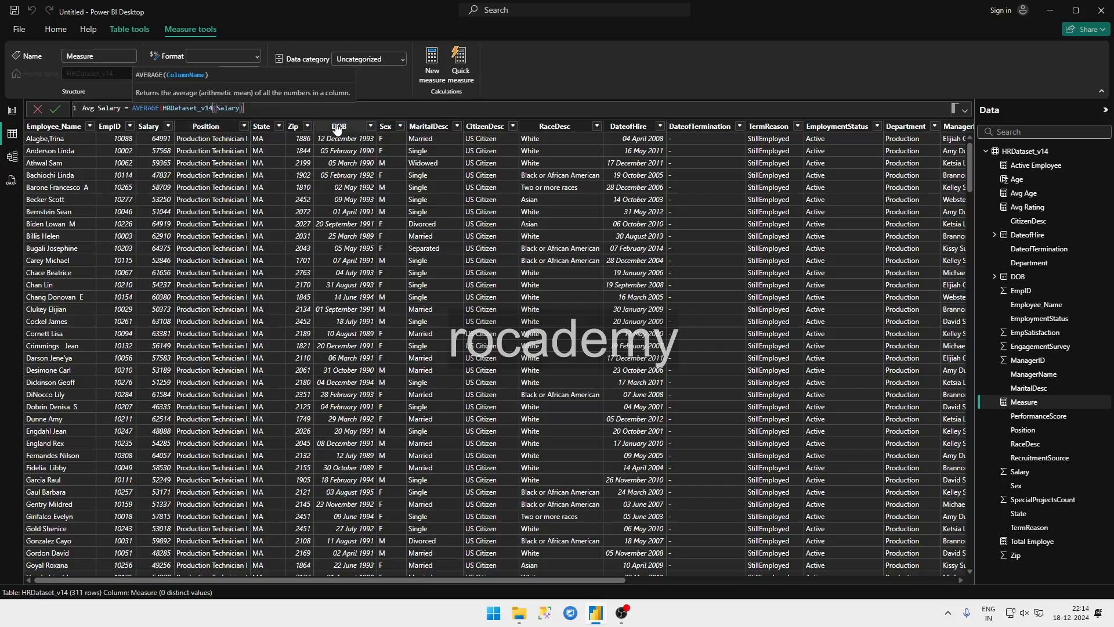
text())
key(Return)
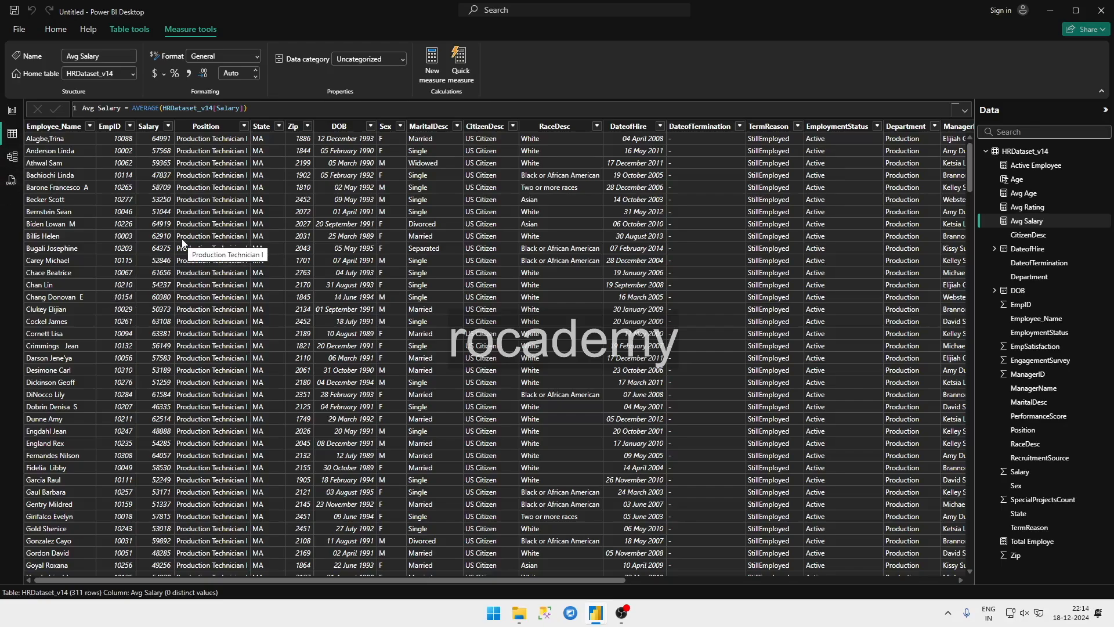
Step: Return to the report page and plot Avg Salary on the y-axis against Position on the x-axis of the empty area chart
click(12, 111)
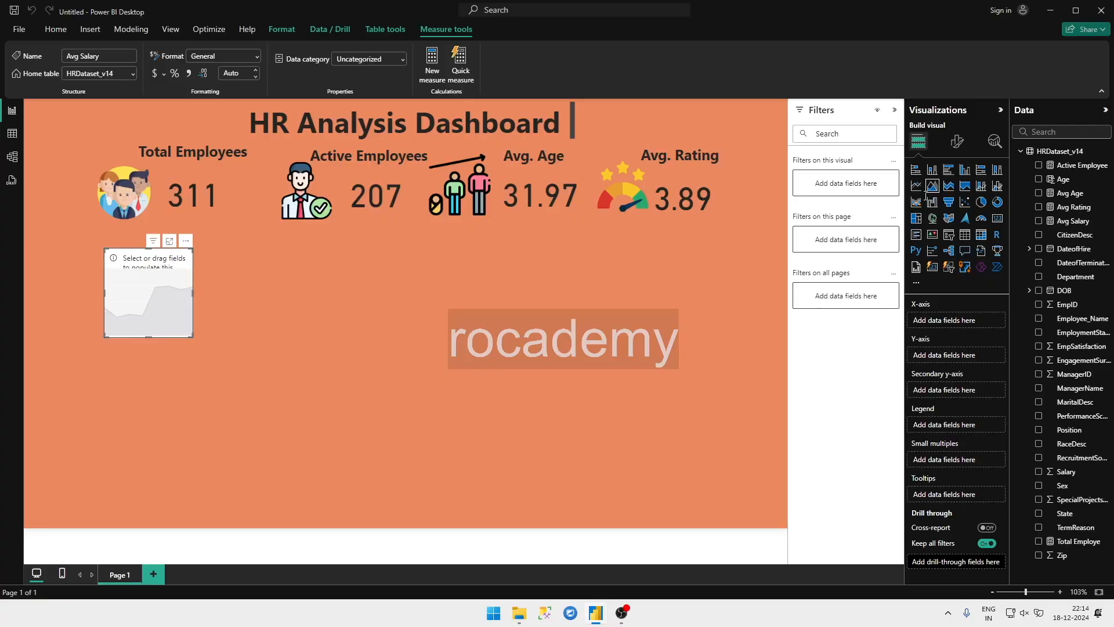
click(1038, 223)
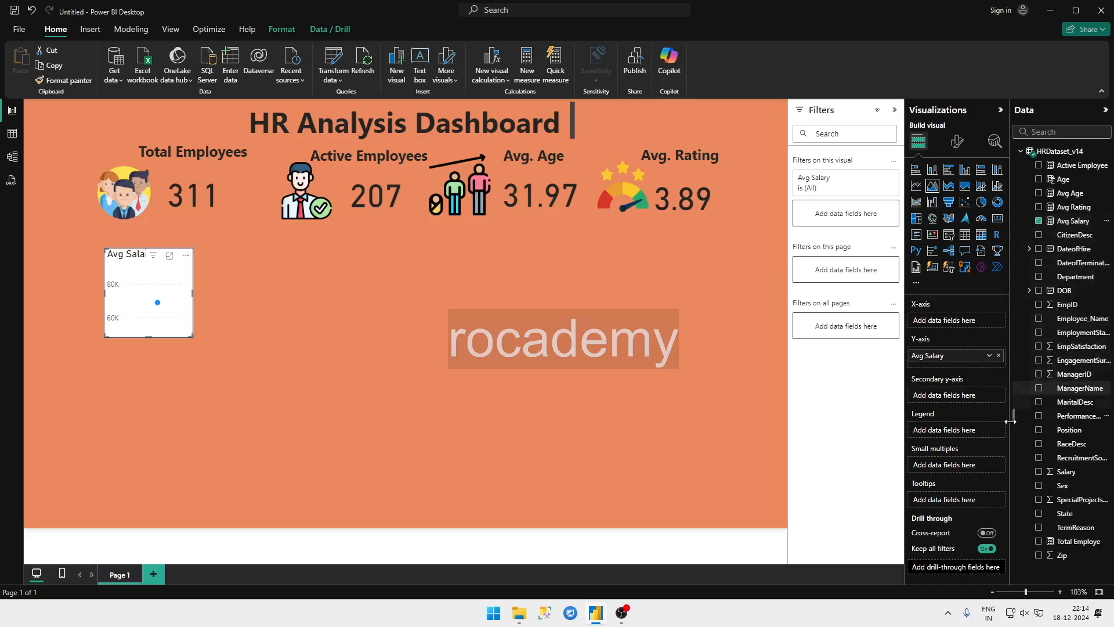
click(1038, 429)
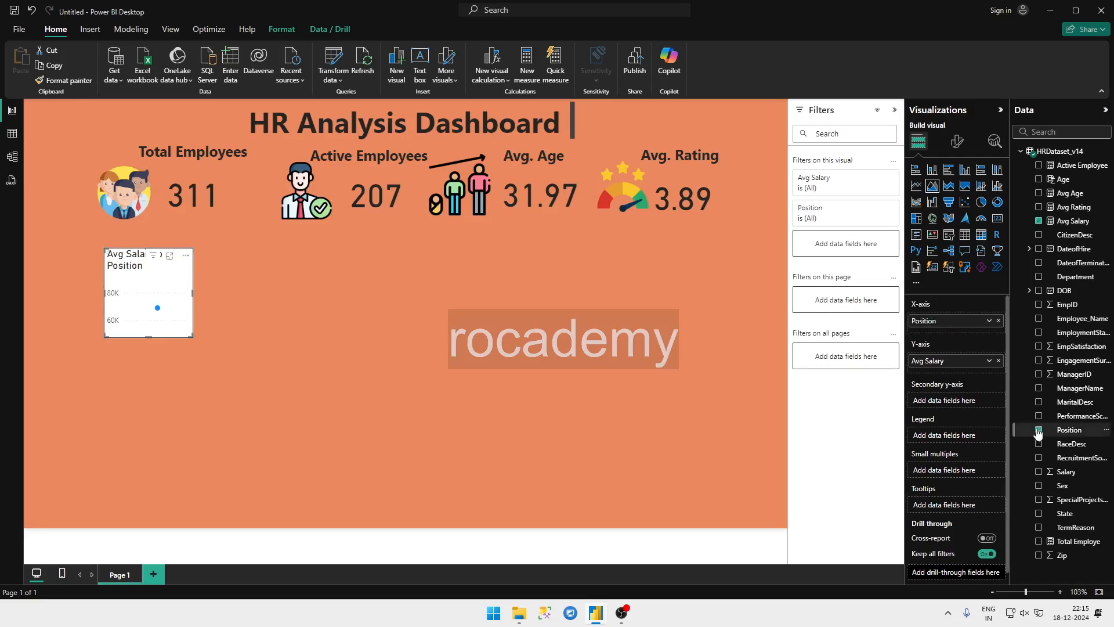
Step: Filter the area chart's Position field to Area Sales Manager, Production Technician I and Production Technician II, trying Software Engineer and deselecting it again
click(876, 207)
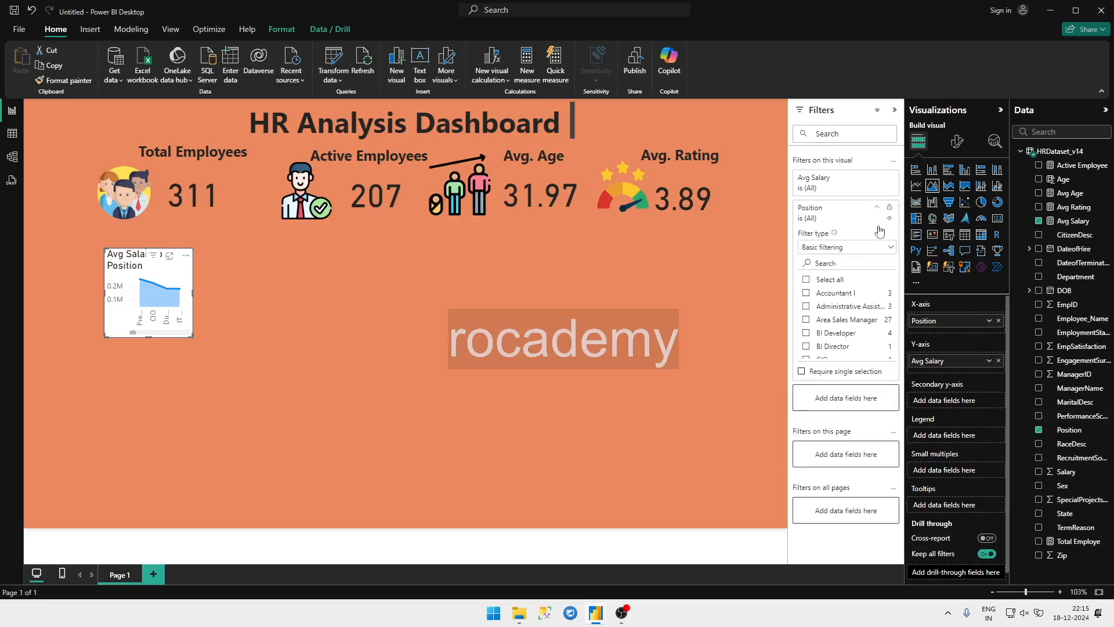
click(807, 319)
scroll(847, 329, down, 5)
scroll(848, 330, down, 2)
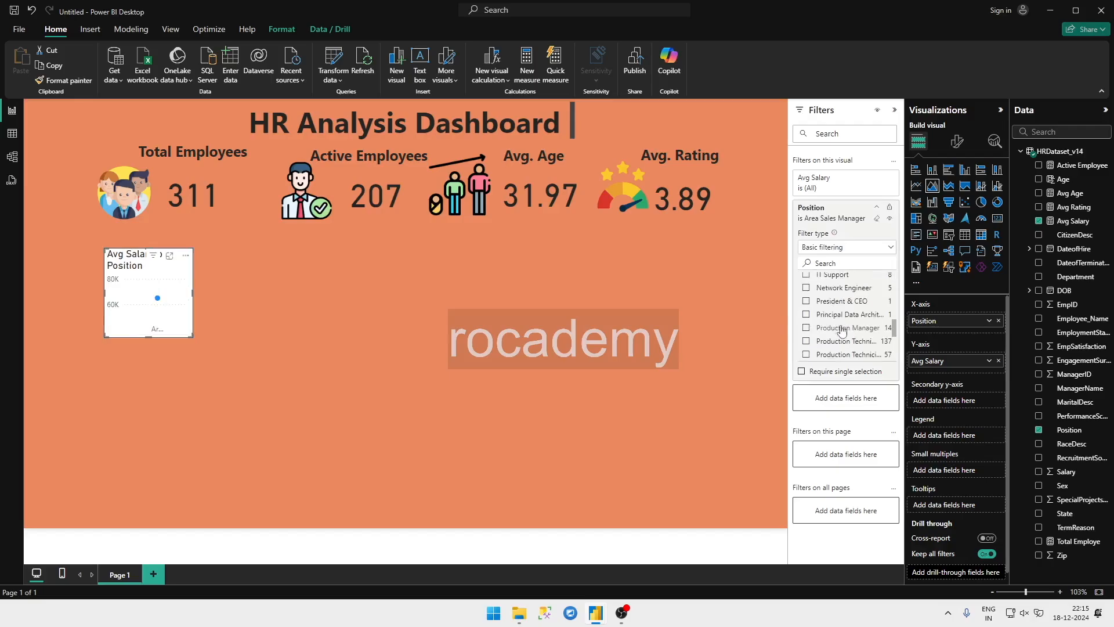
click(806, 341)
scroll(809, 324, down, 2)
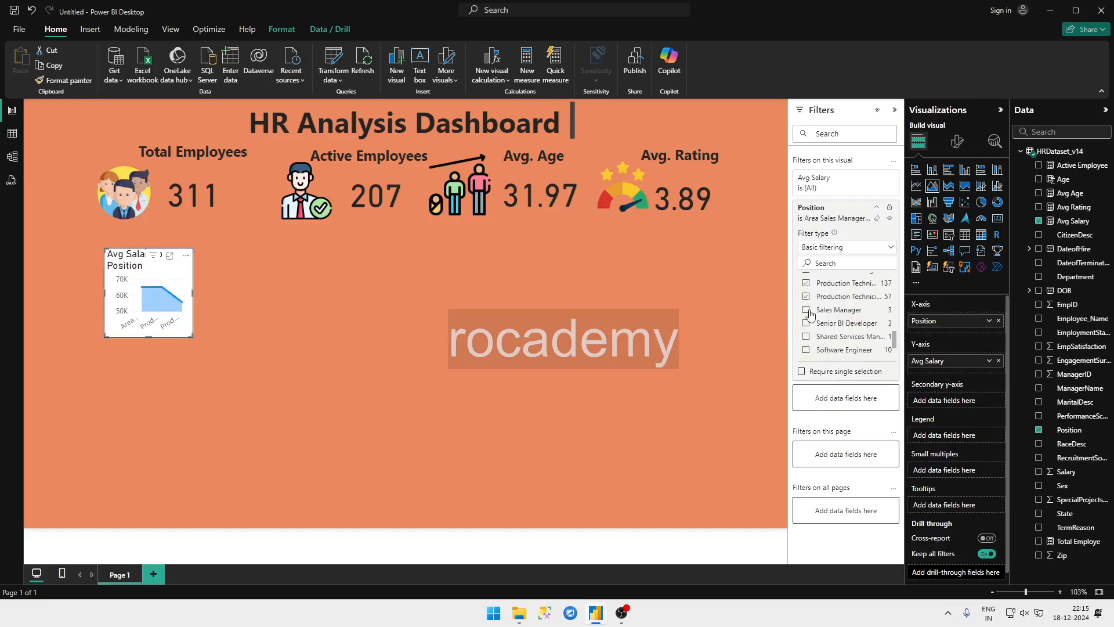
click(806, 350)
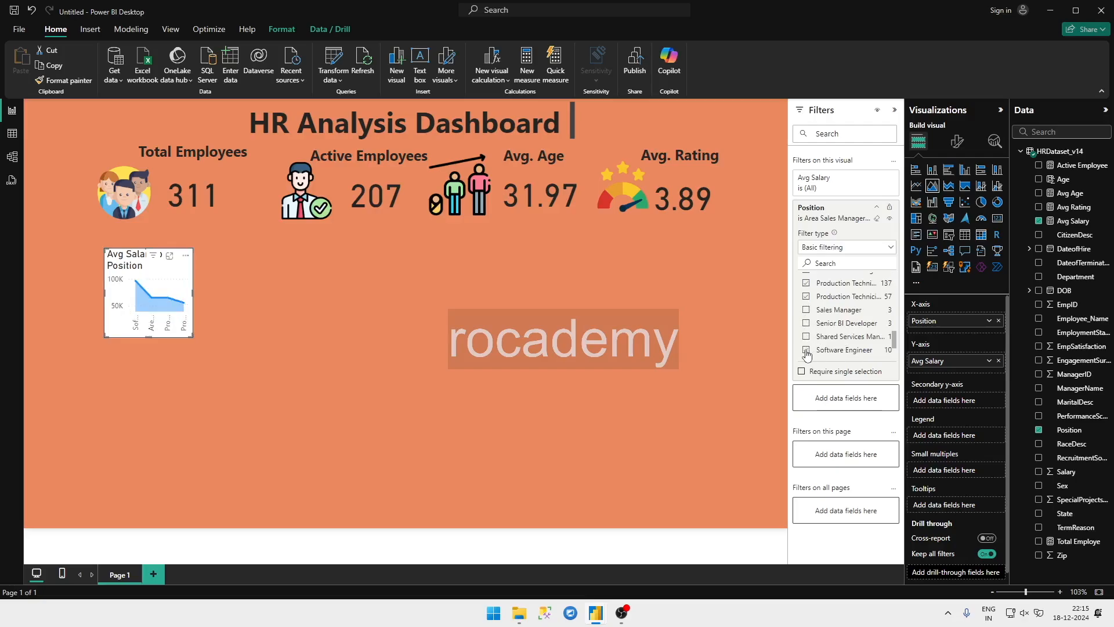
click(807, 351)
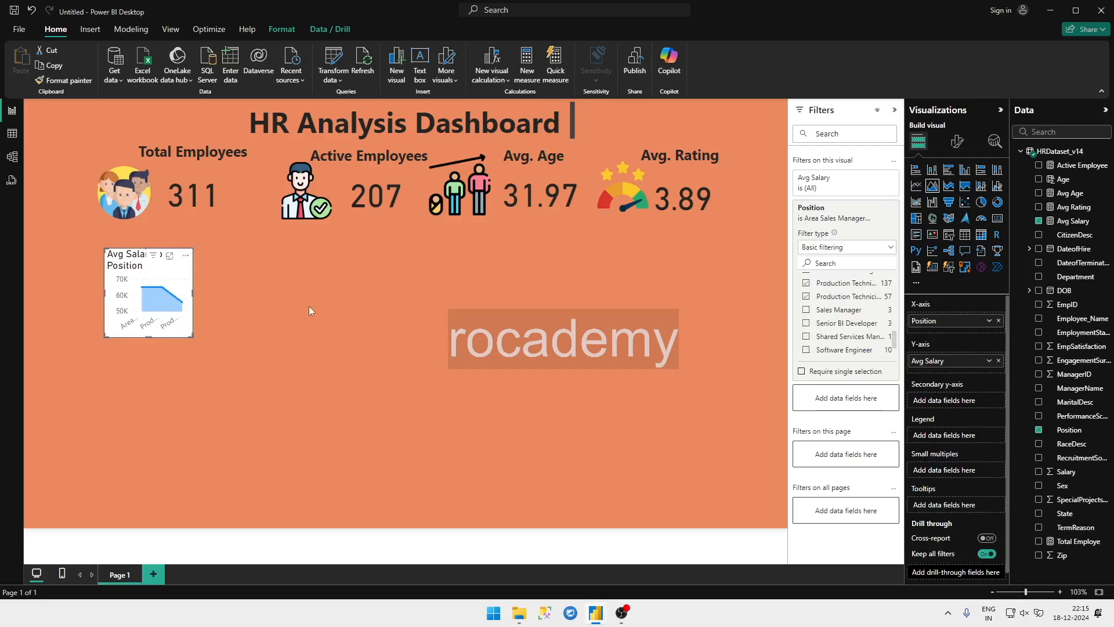
Step: Widen and slightly reposition the area chart below the Total Employees card, and add IT Support to its Position filter
drag(197, 295, 349, 320)
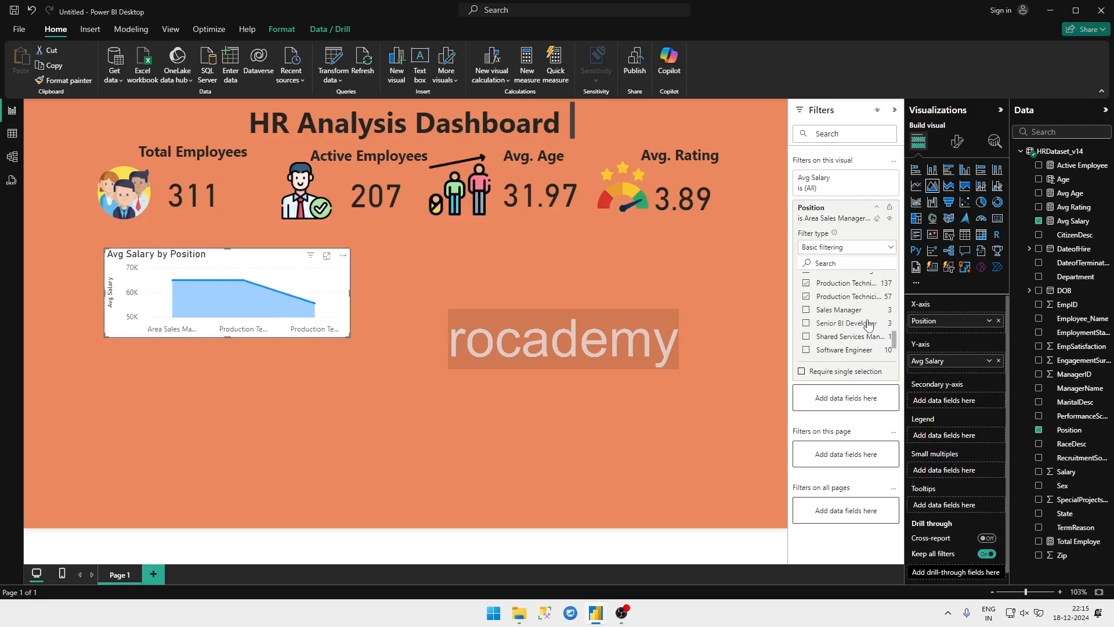
scroll(863, 326, down, 2)
scroll(862, 326, down, 2)
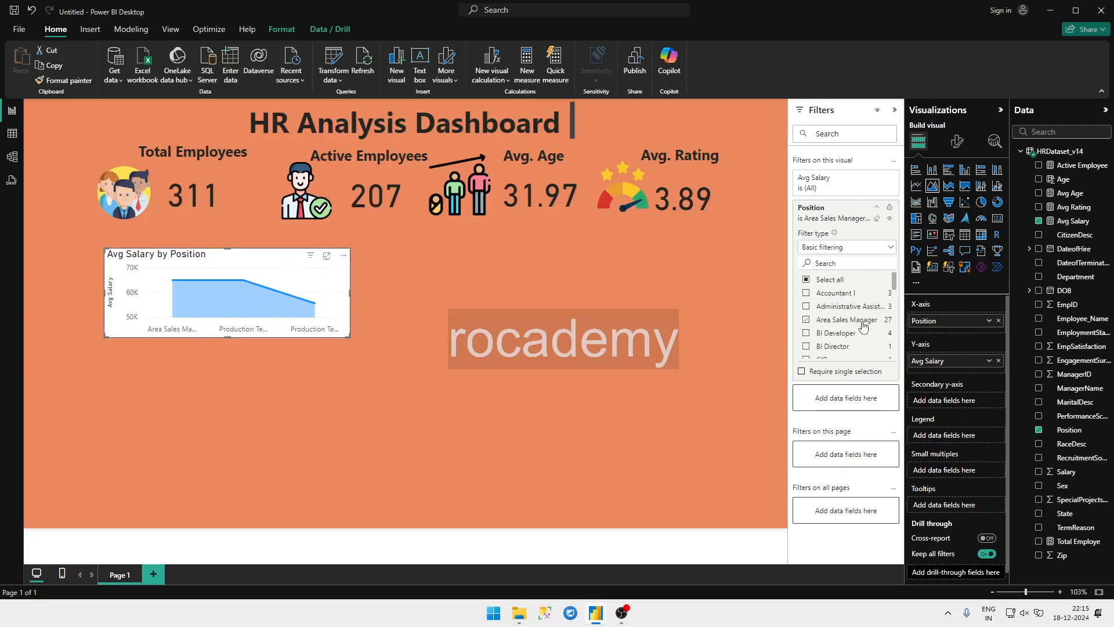
scroll(810, 316, down, 3)
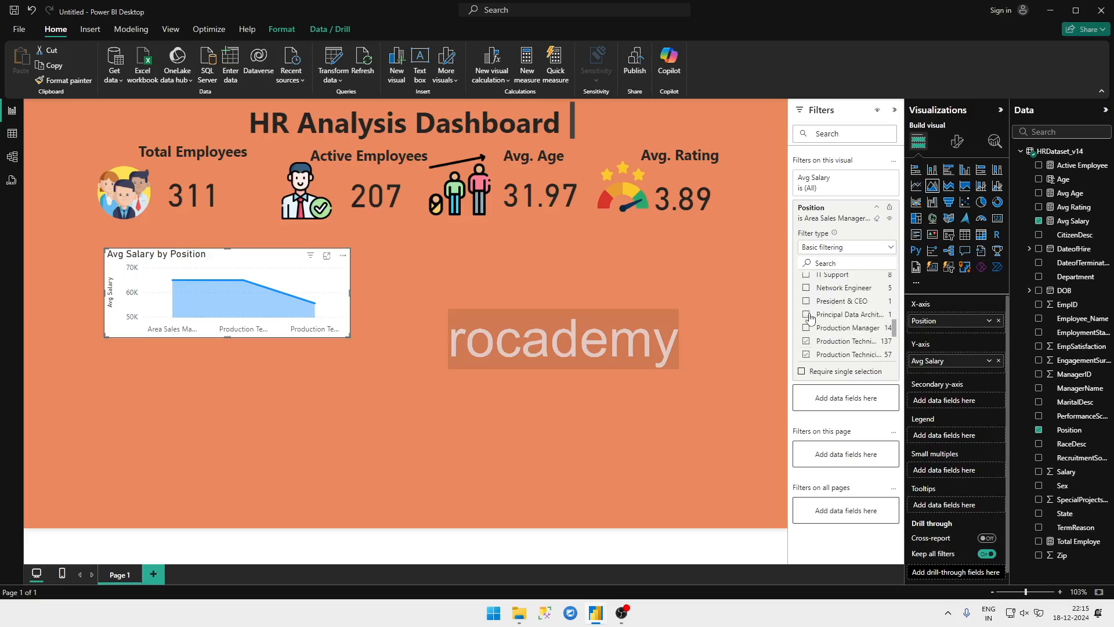
scroll(810, 319, up, 2)
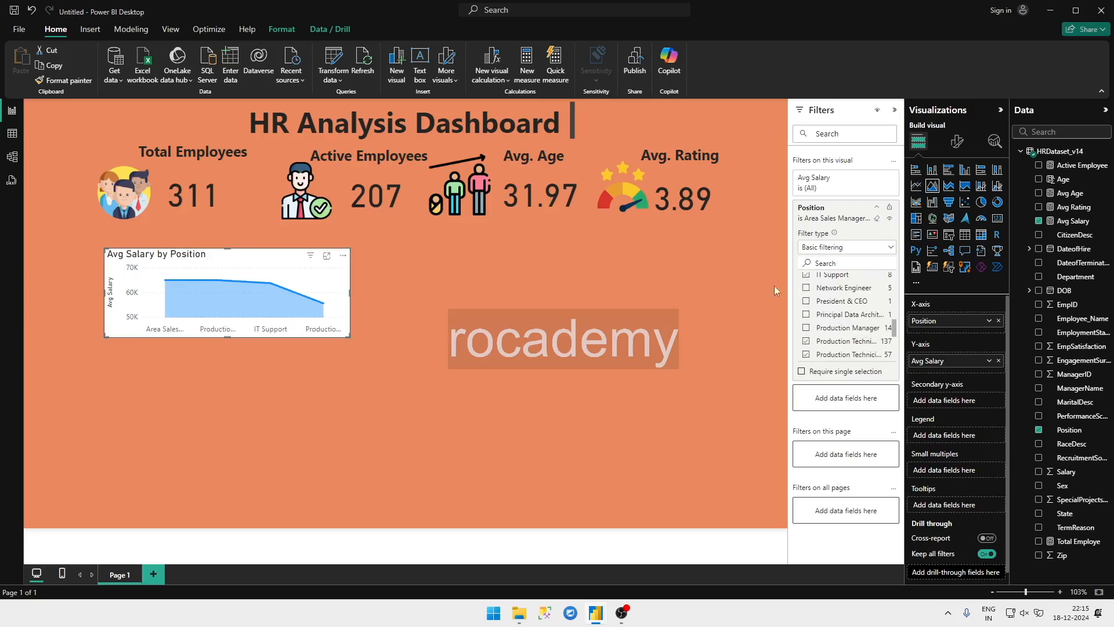
drag(237, 260, 233, 265)
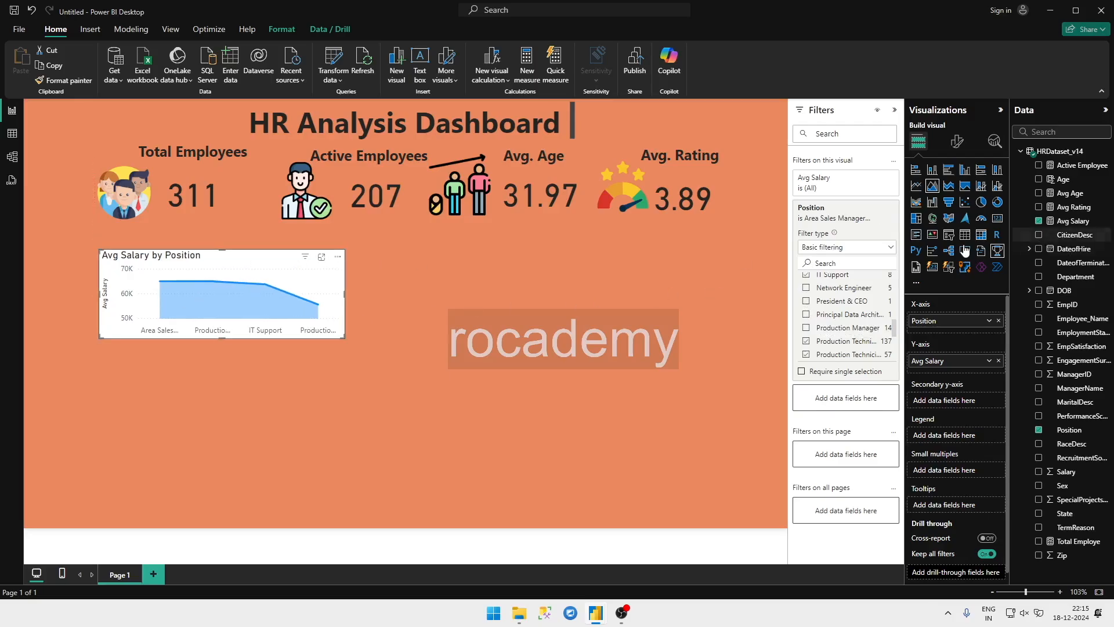
Step: Hide the filter settings and turn off the background of the Avg Salary by Position chart
click(893, 113)
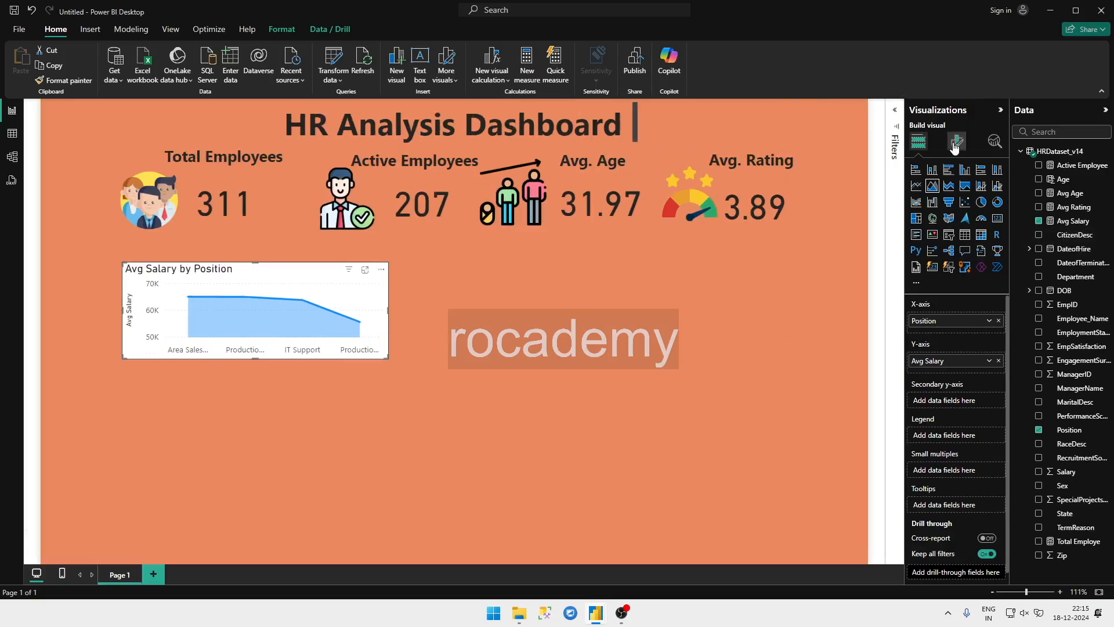
click(955, 144)
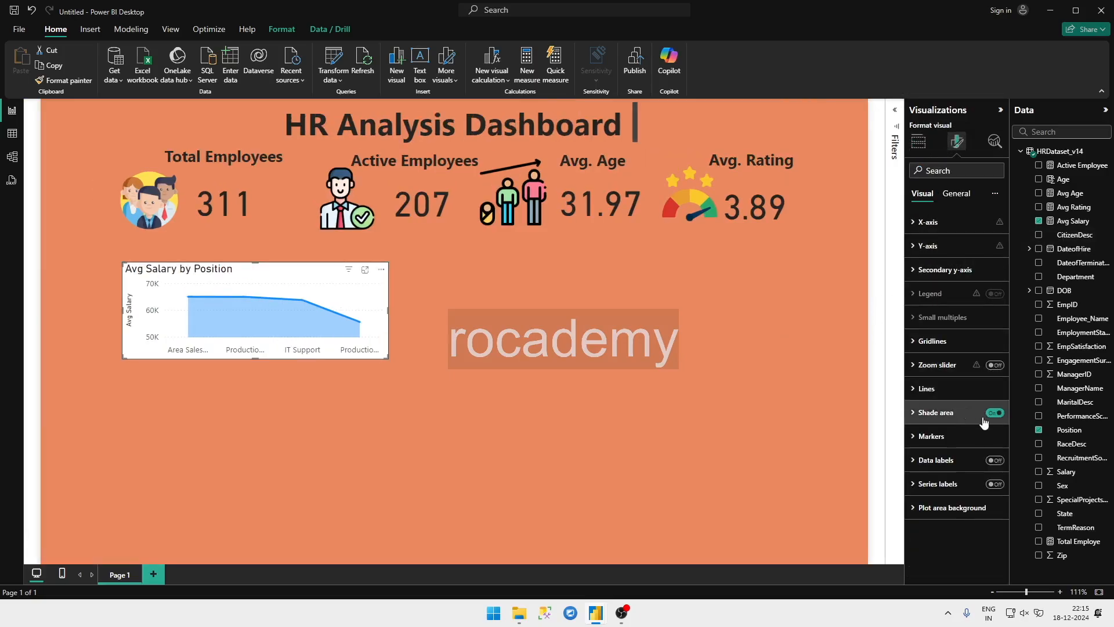
click(956, 197)
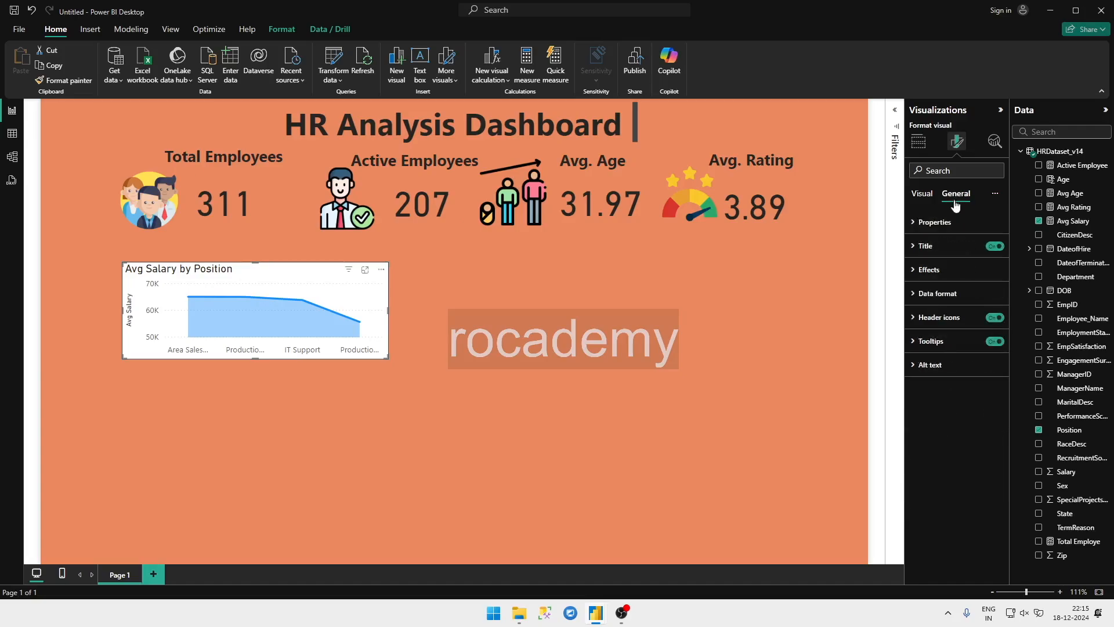
click(951, 269)
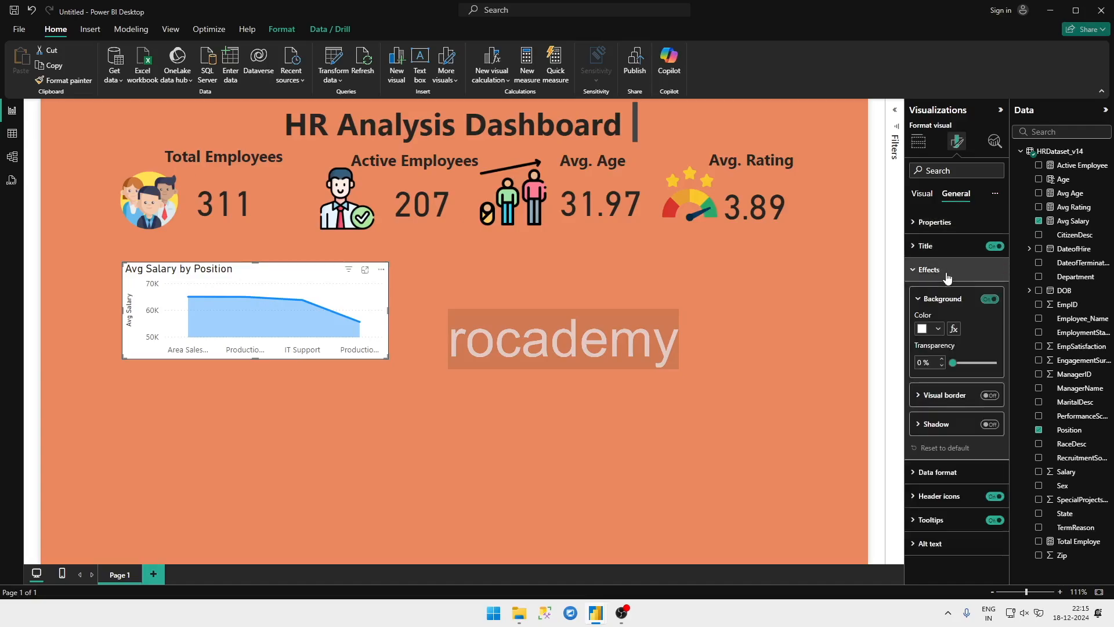
click(992, 300)
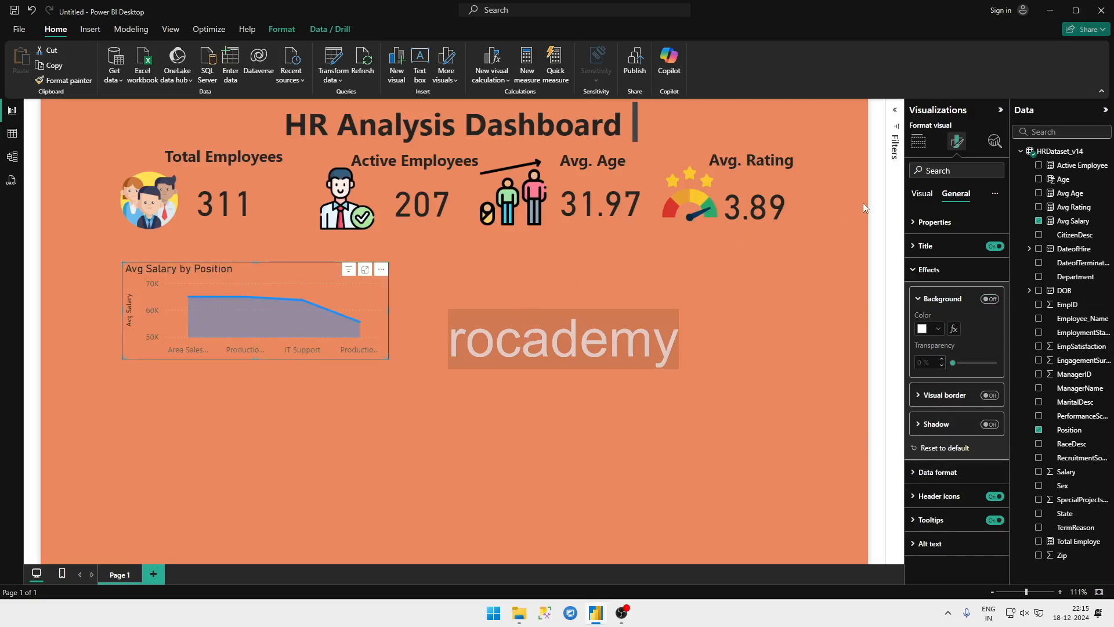
Step: Colour the chart's horizontal gridlines dark purple and set their transparency to 8%
click(922, 194)
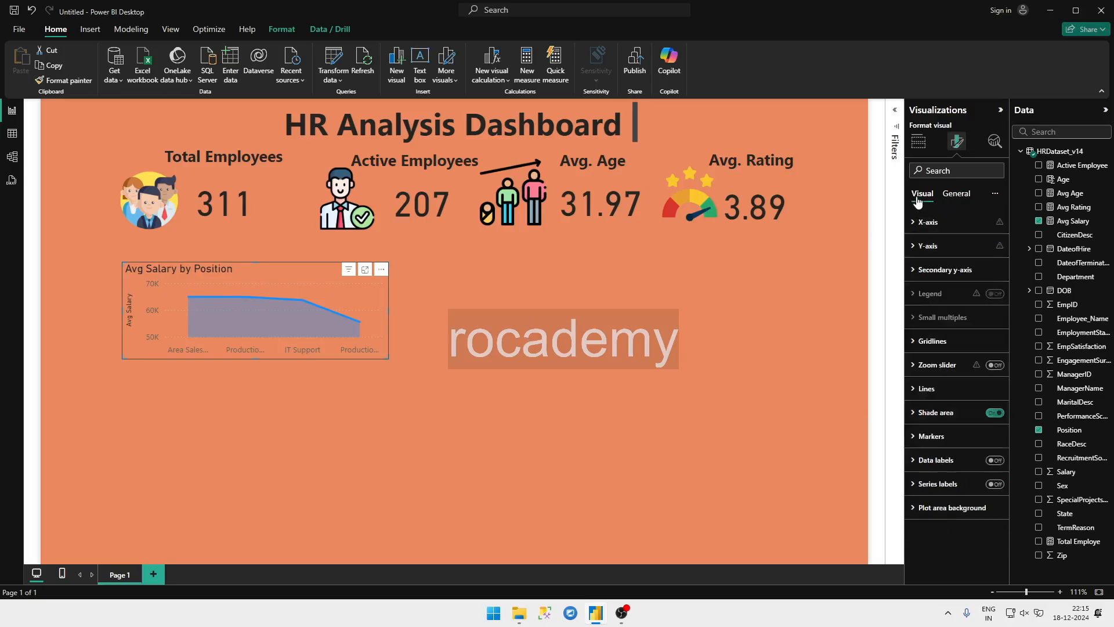
click(936, 341)
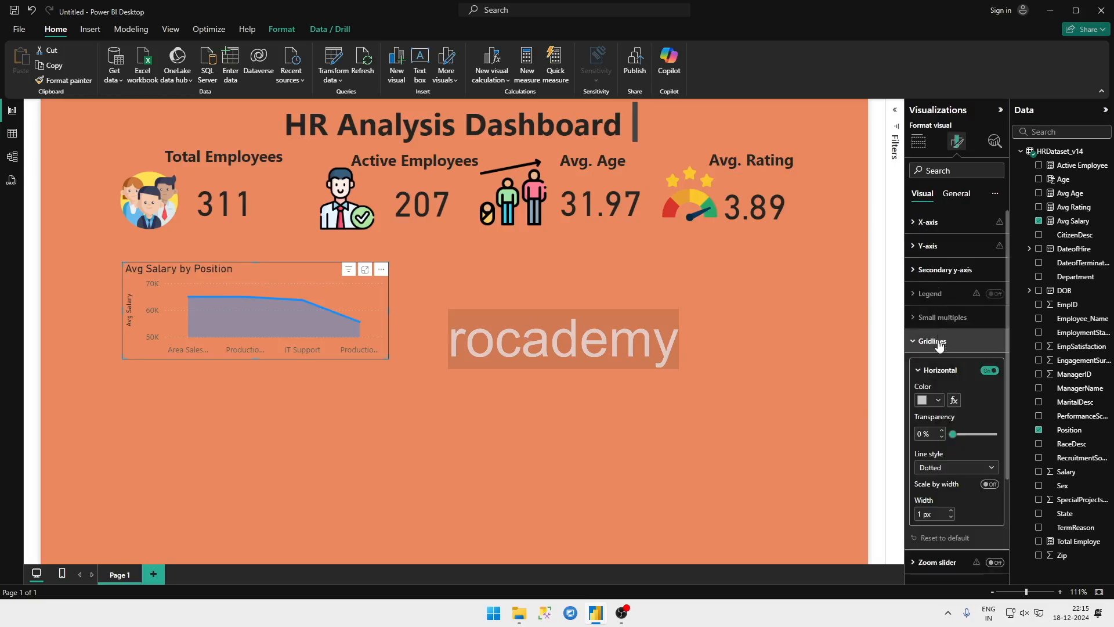
click(937, 401)
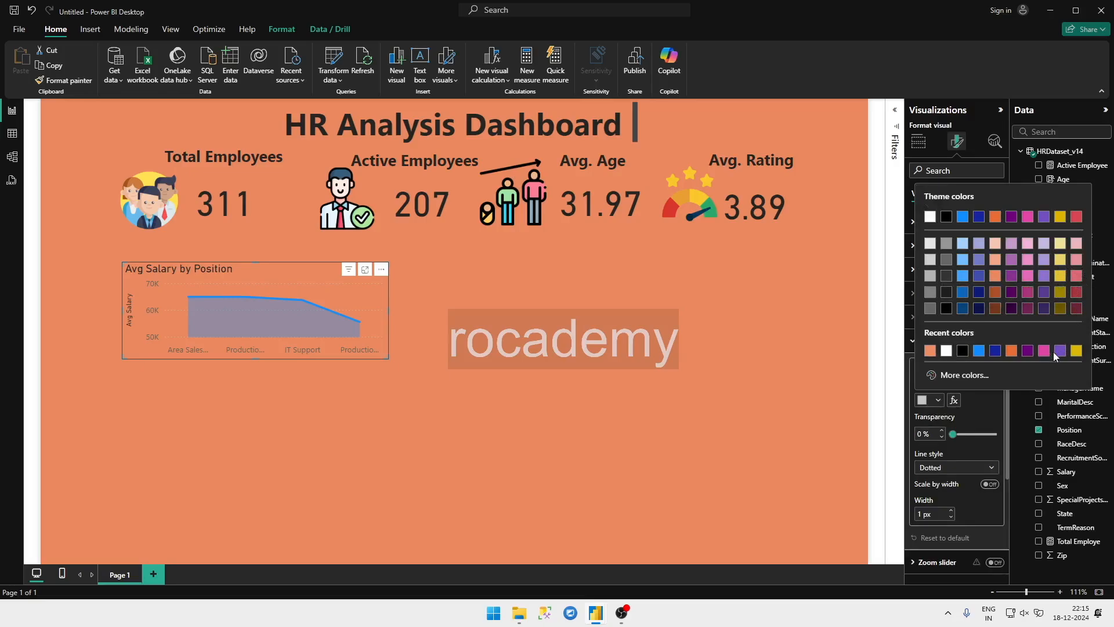
click(1029, 351)
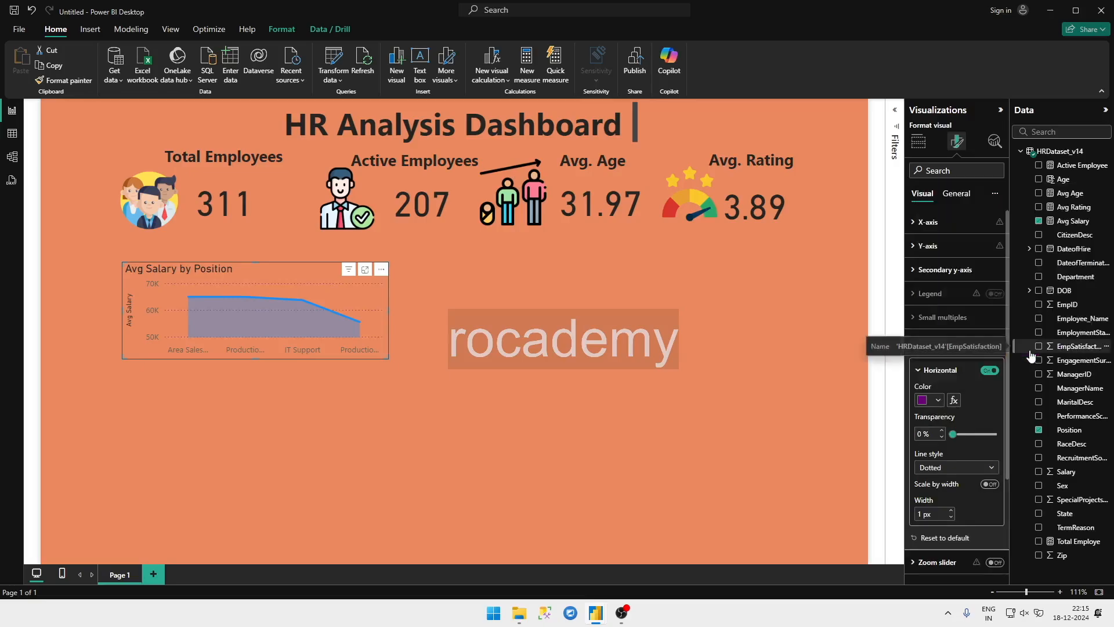
drag(949, 432, 956, 434)
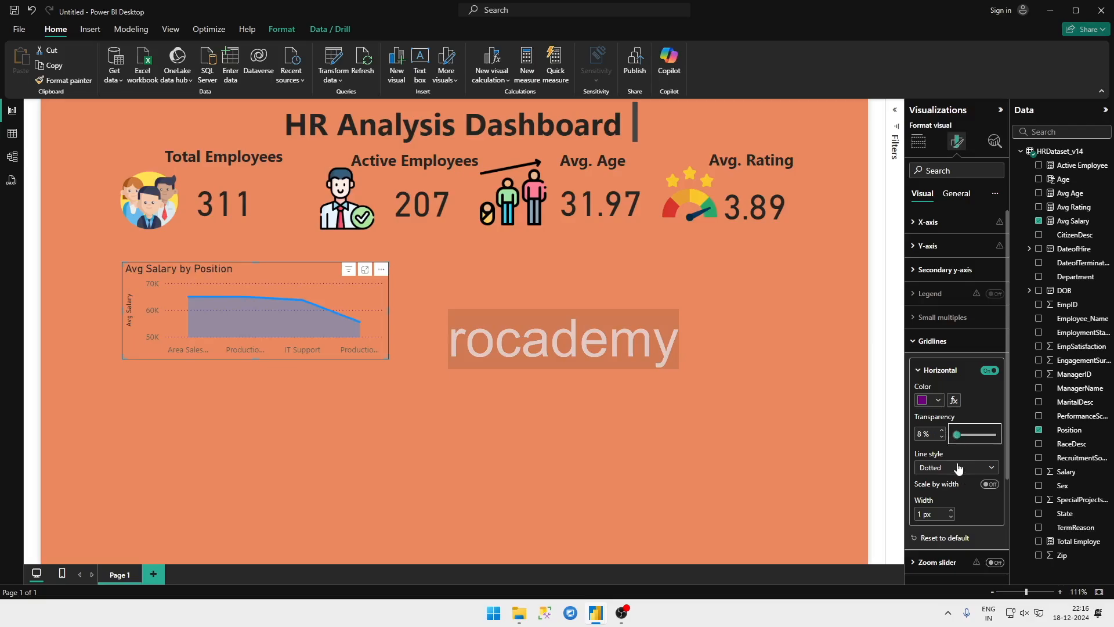
Step: Try a solid style for the horizontal gridlines, then make them dotted with scale by width on and a width of 1 px
click(956, 467)
click(939, 495)
click(955, 468)
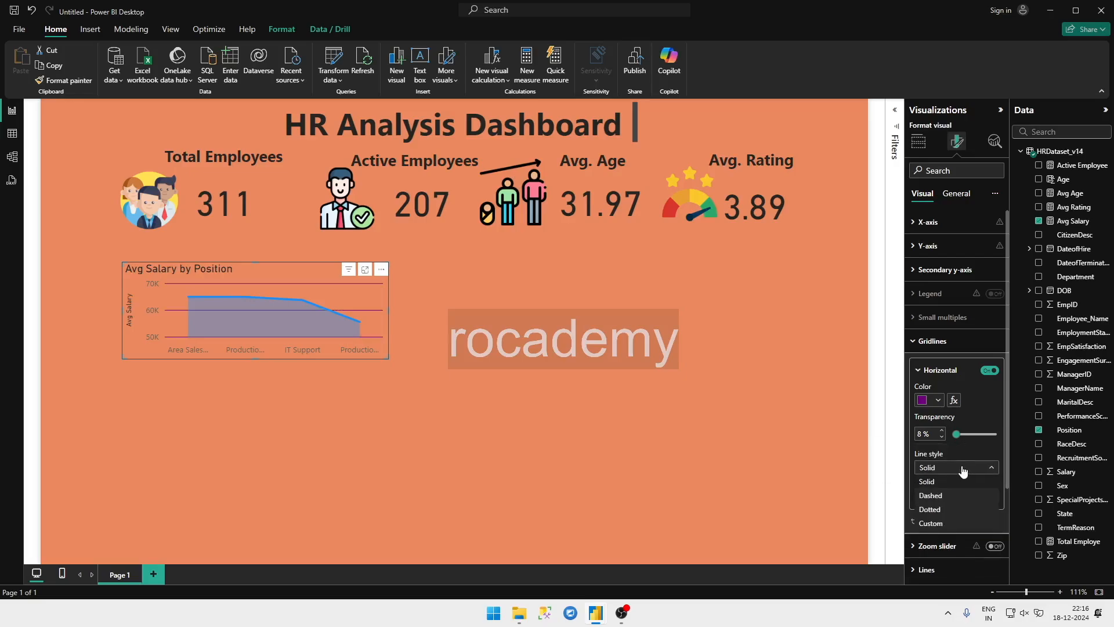
click(936, 510)
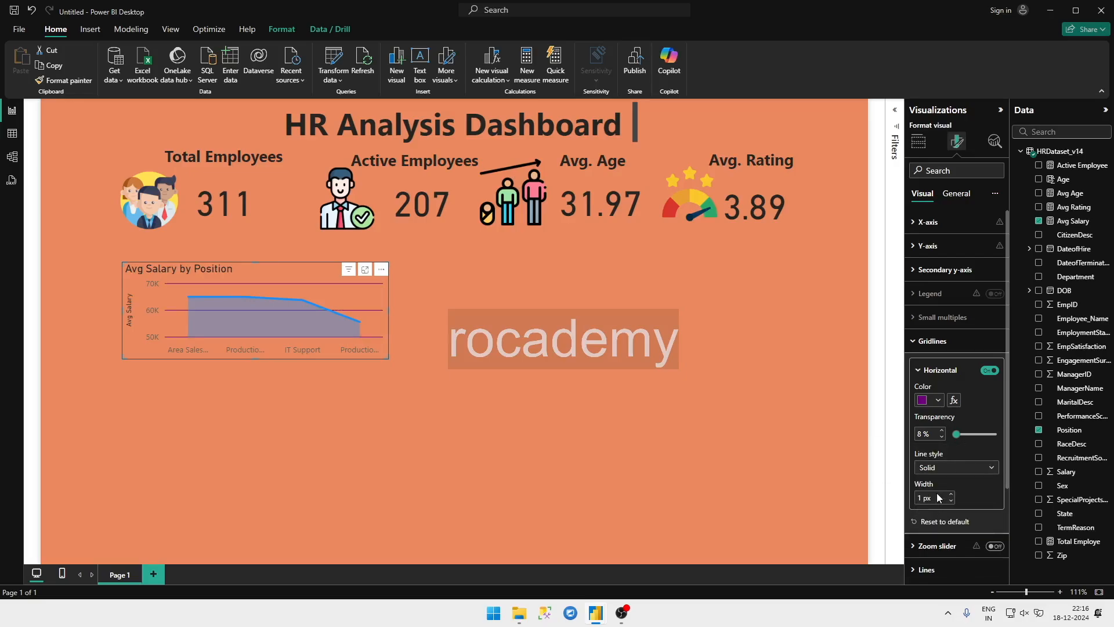
scroll(962, 461, down, 2)
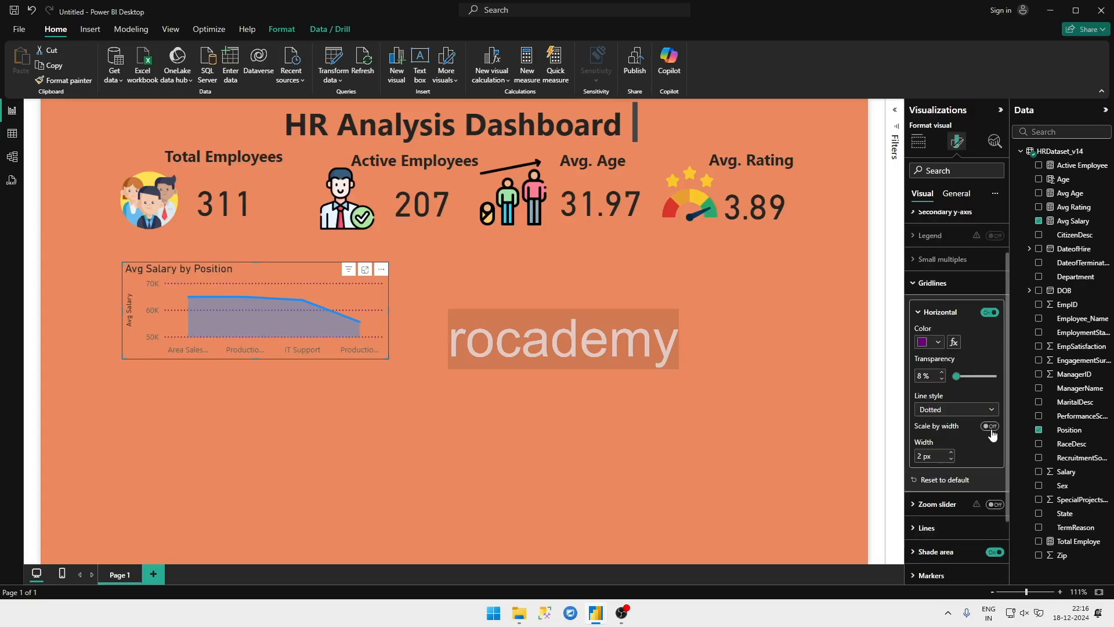
click(989, 427)
right_click(990, 429)
click(970, 440)
scroll(949, 444, down, 3)
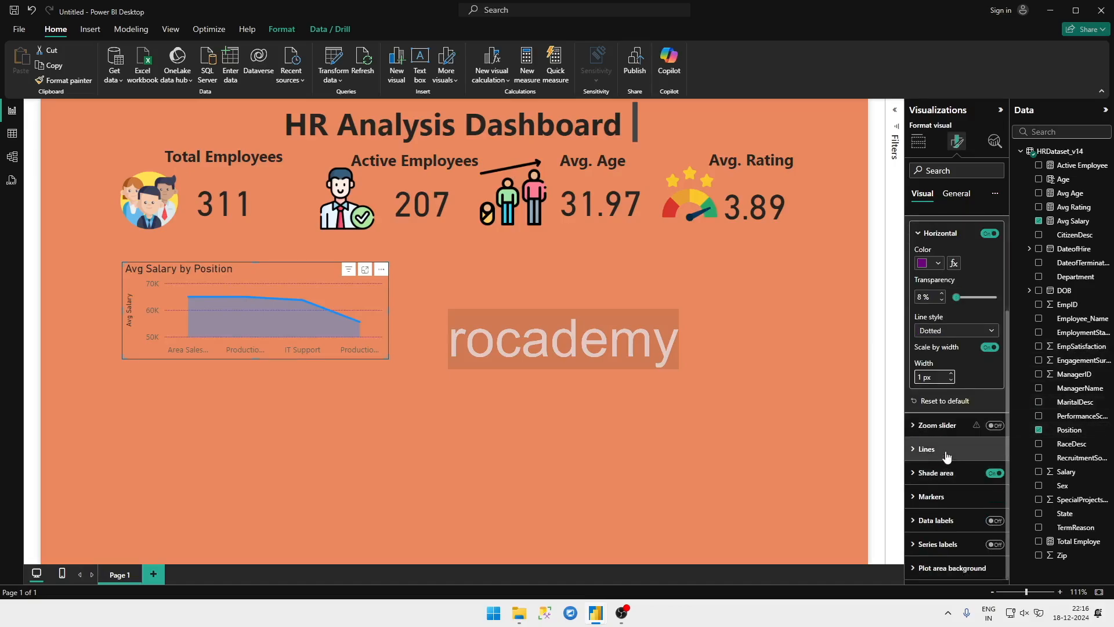
Step: Show a marker for the Area Sales Manager category on the Avg Salary by Position chart and make it a triangle
click(949, 448)
scroll(954, 463, down, 8)
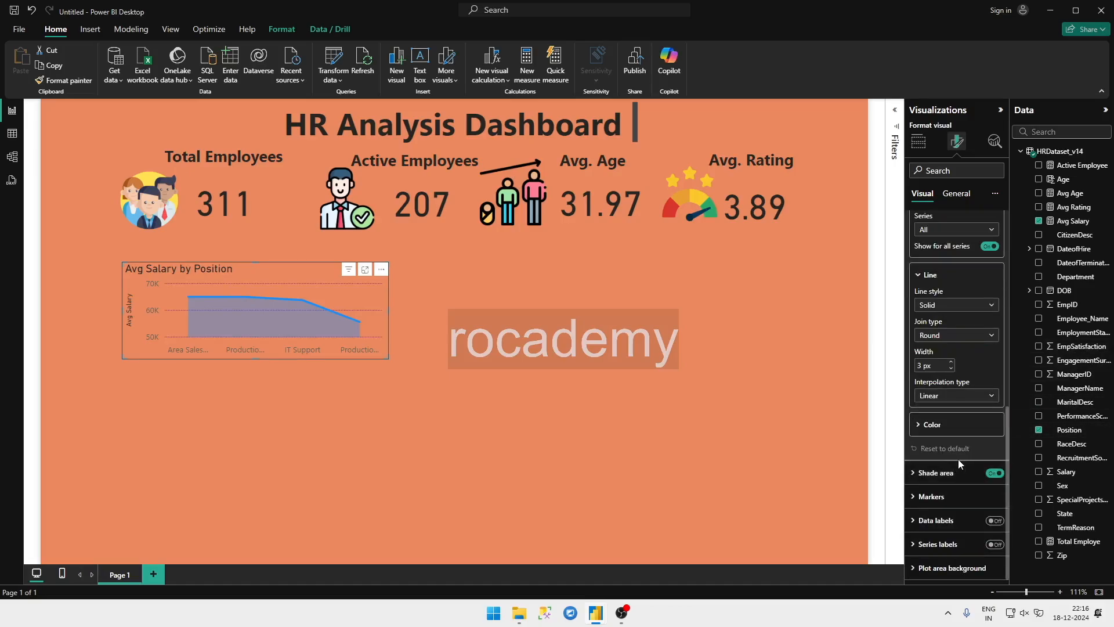
click(947, 498)
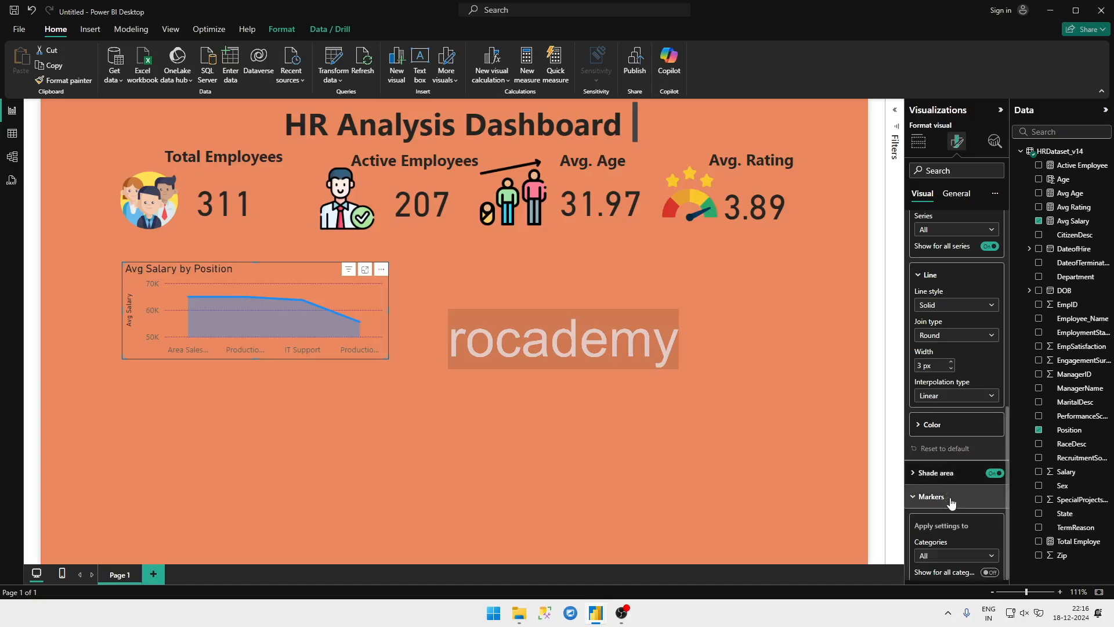
scroll(928, 528, down, 5)
click(964, 380)
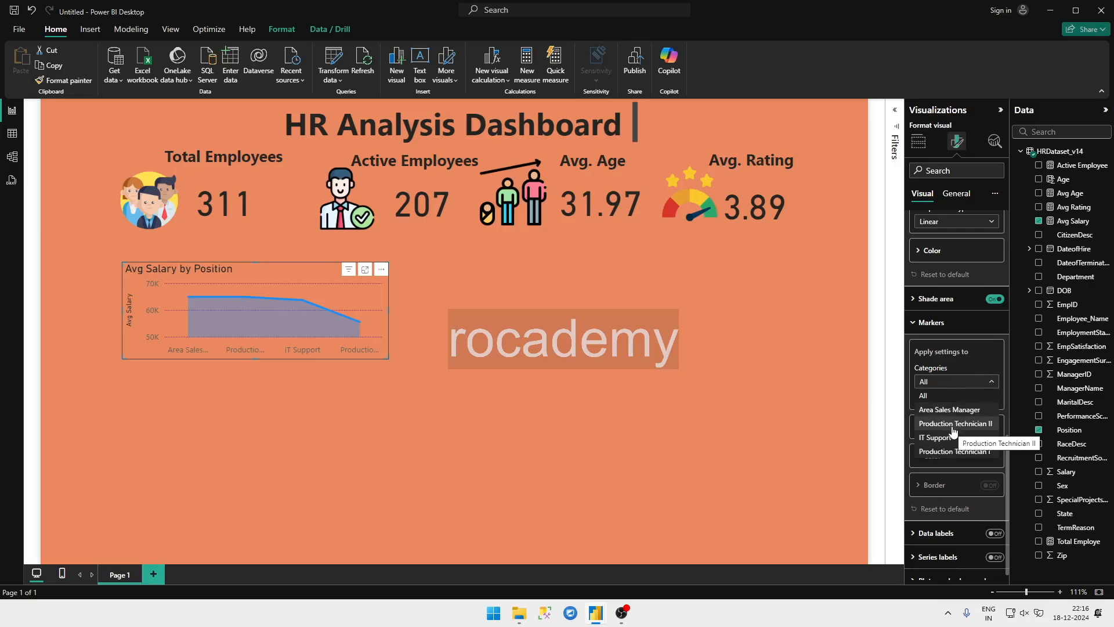
click(951, 409)
right_click(951, 409)
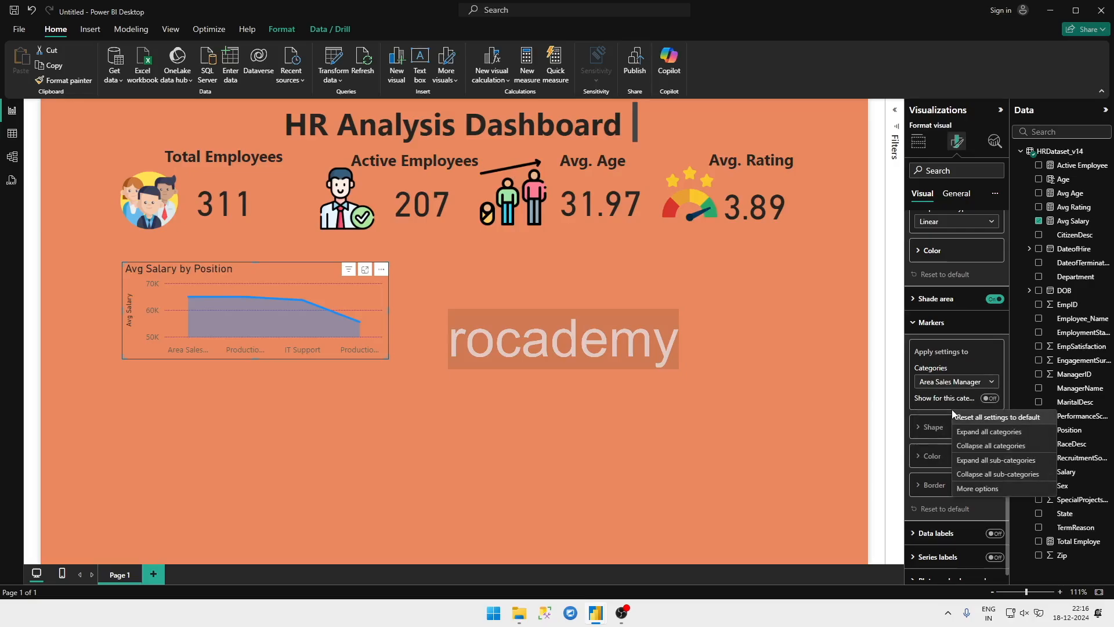
click(990, 398)
right_click(991, 399)
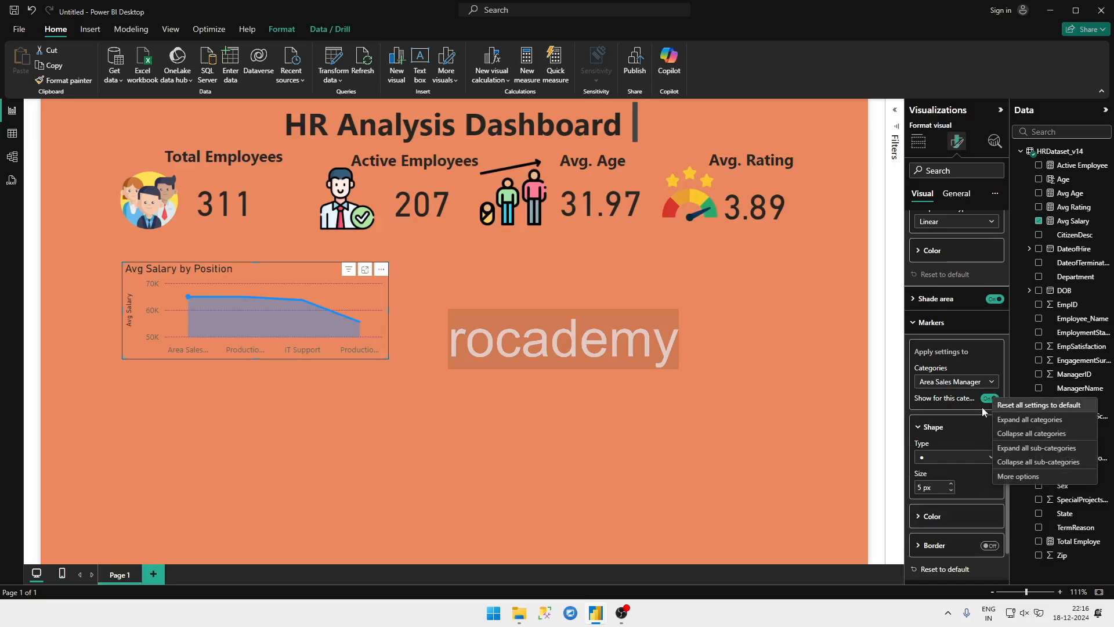
click(965, 456)
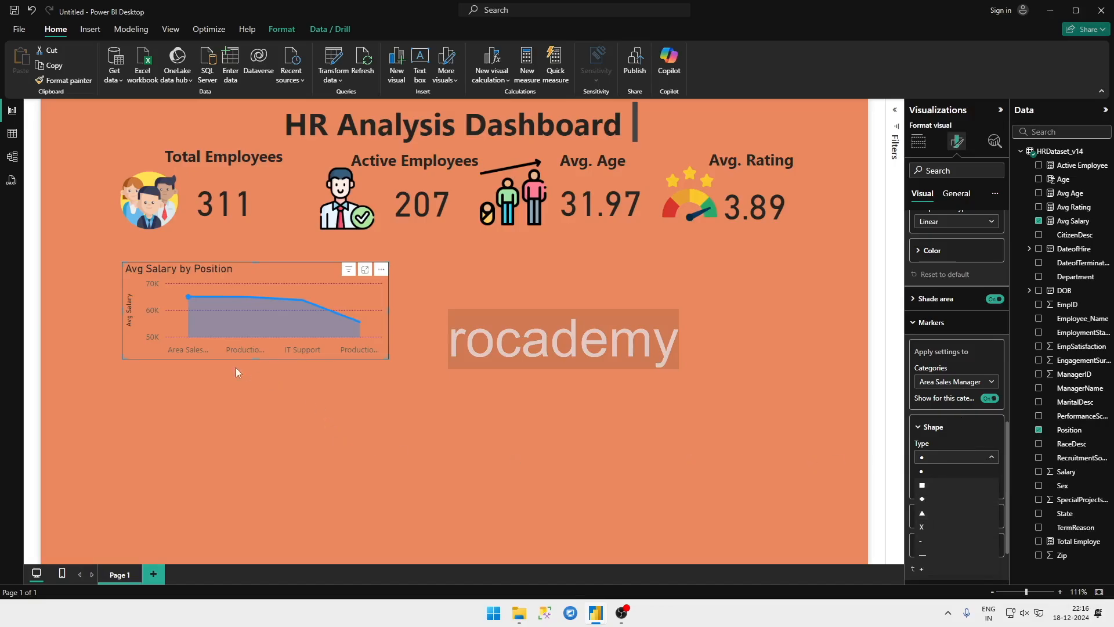
click(941, 513)
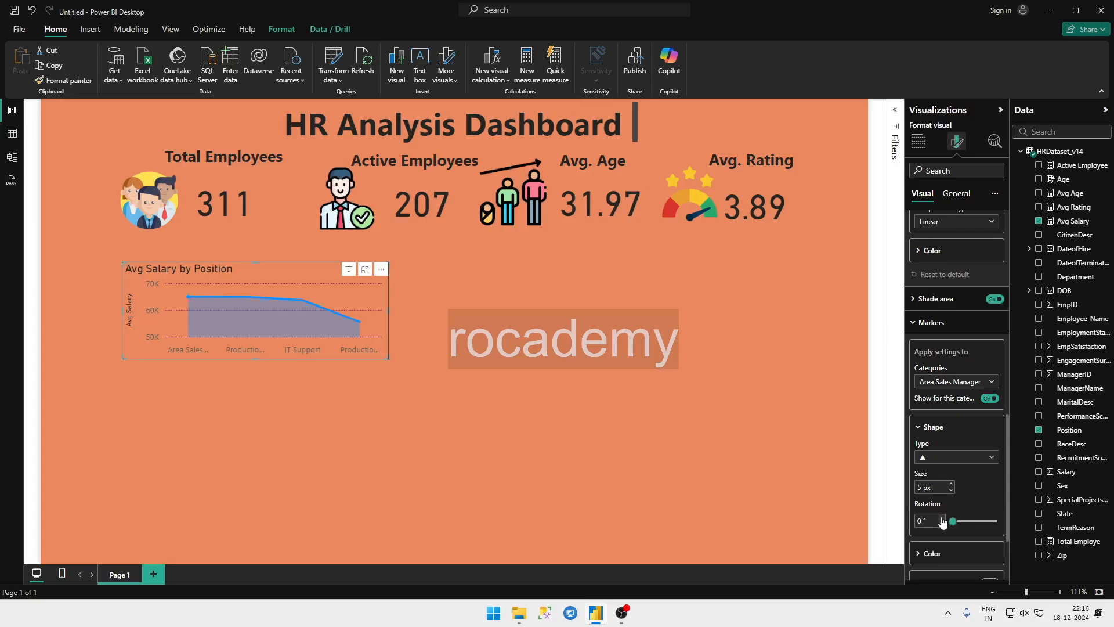
Step: Try rotating the triangle marker by 68° and 39°, and return its rotation to 0°
drag(954, 521, 963, 523)
right_click(963, 523)
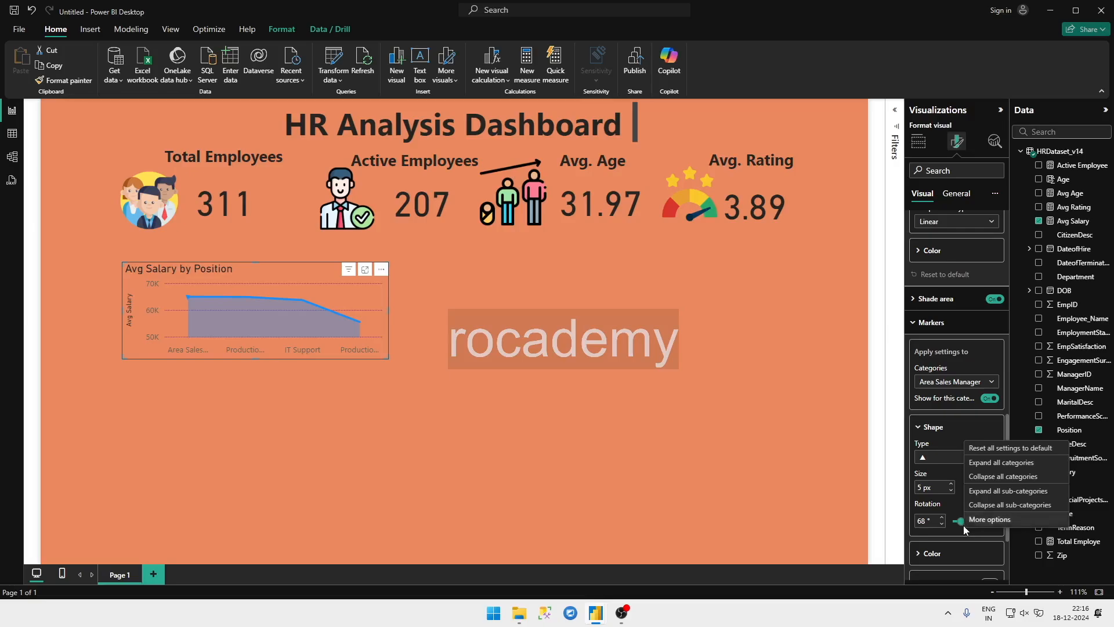
drag(961, 521, 958, 521)
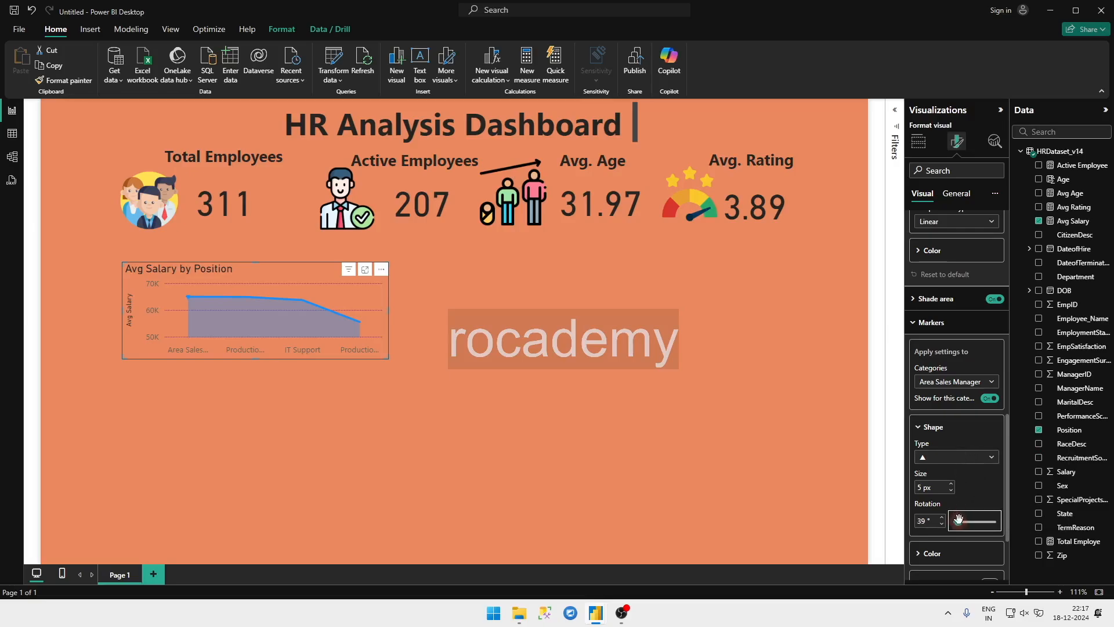
drag(959, 521, 931, 531)
Step: Colour the Area Sales Manager marker dark red
scroll(985, 477, down, 2)
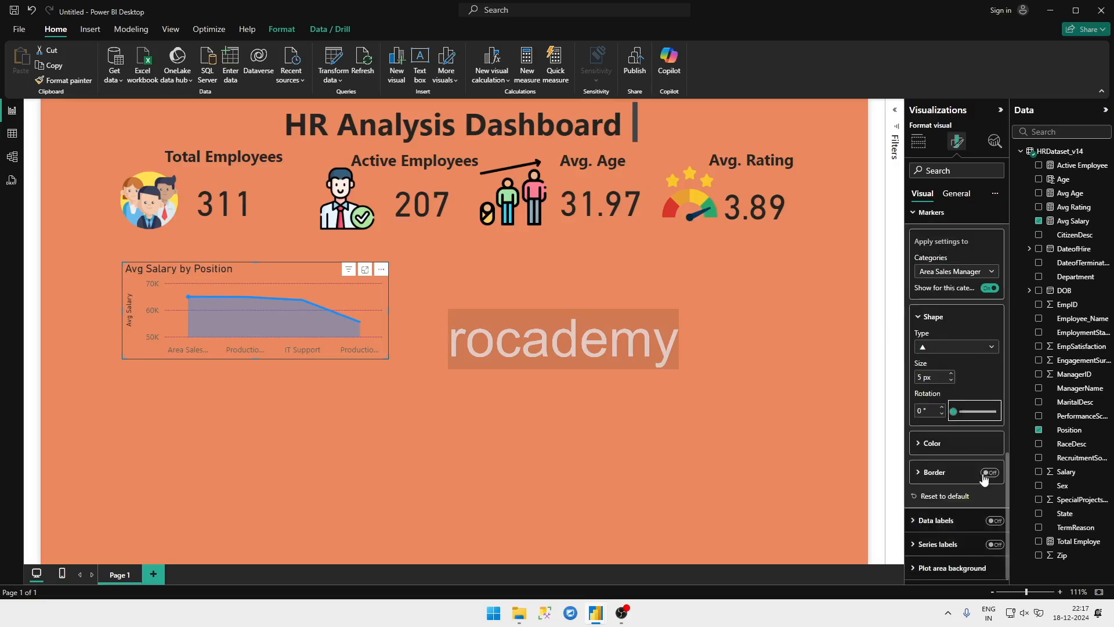
click(935, 448)
click(933, 474)
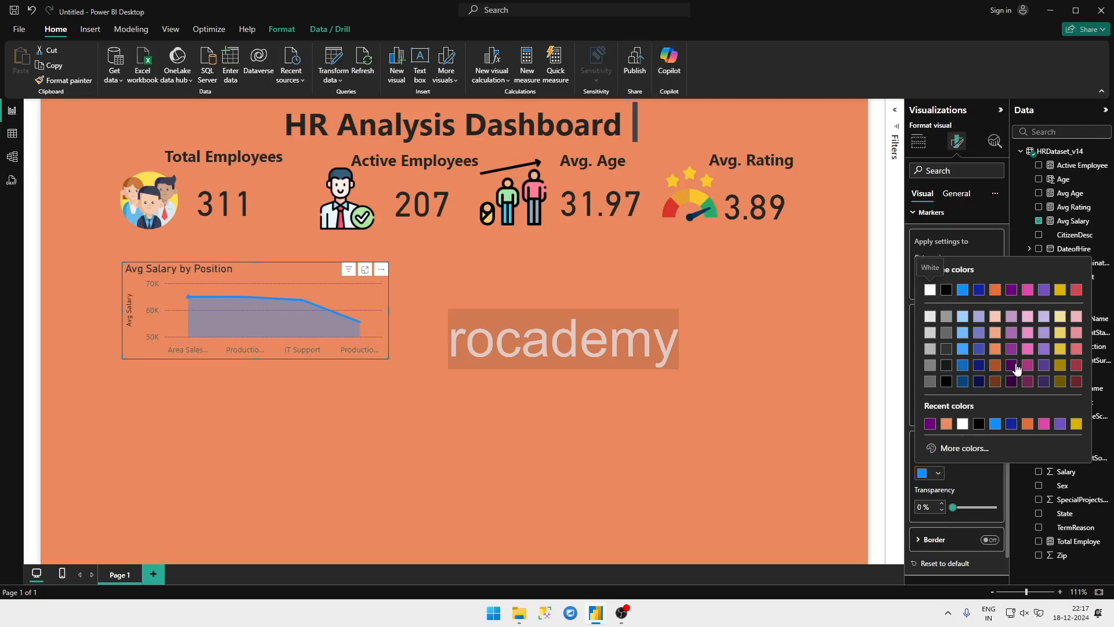
click(1073, 367)
right_click(1073, 369)
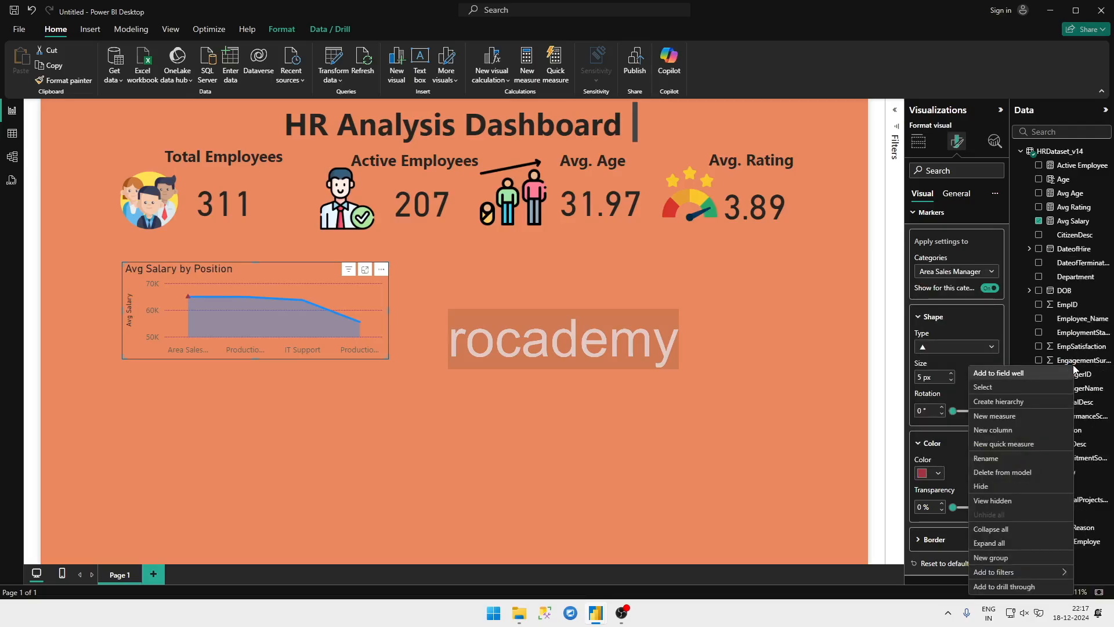
right_click(949, 471)
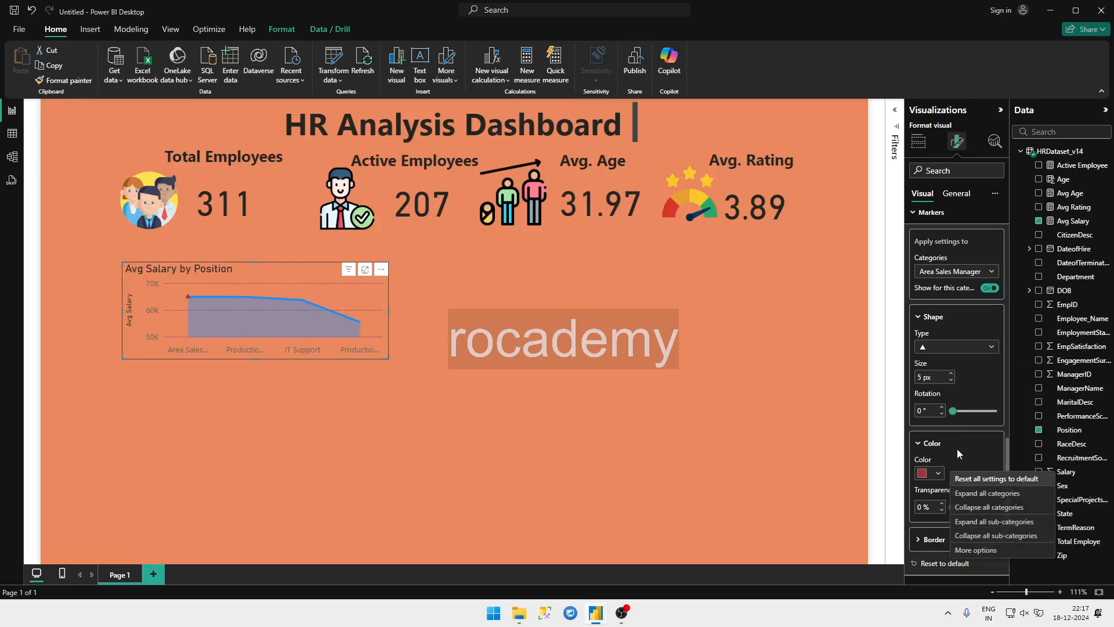
click(957, 446)
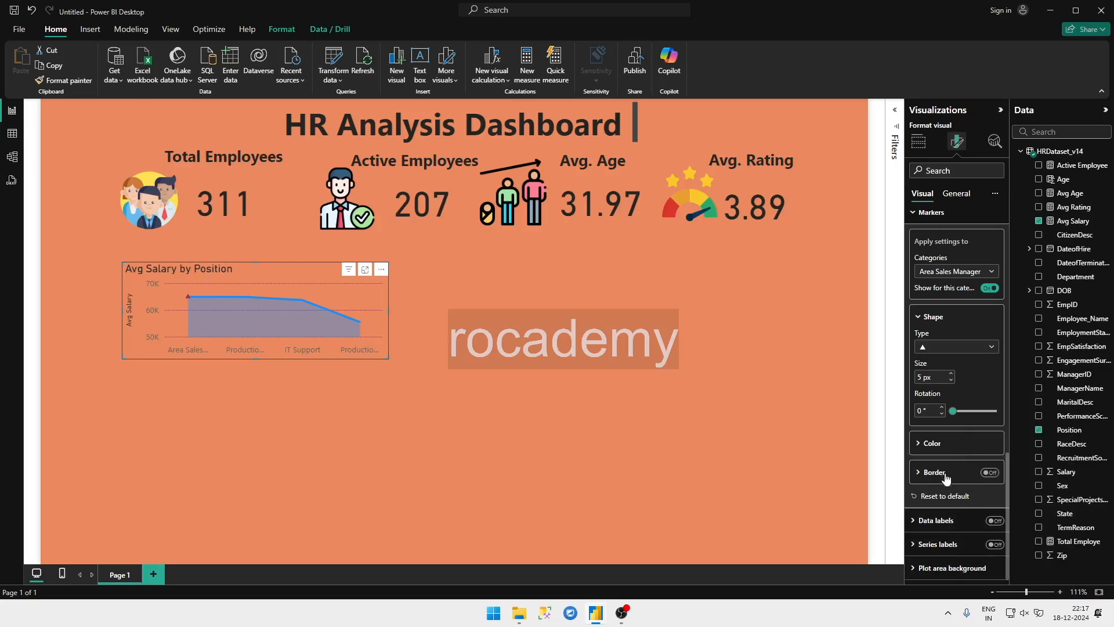
Step: Make the title text of the chart's secondary y-axis bold
scroll(952, 475, up, 10)
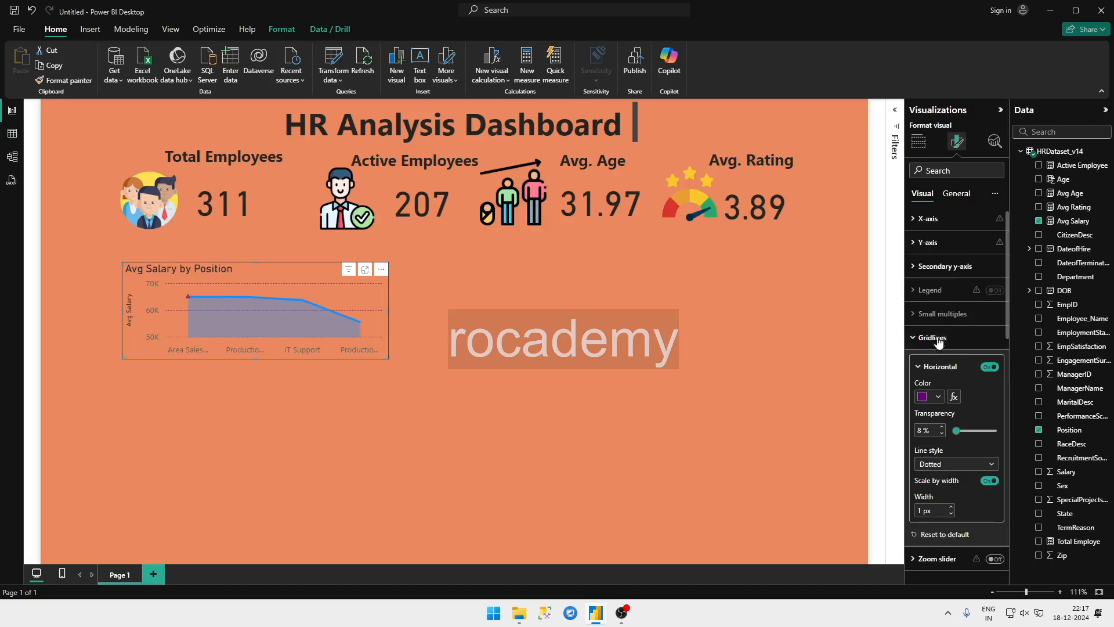
click(932, 266)
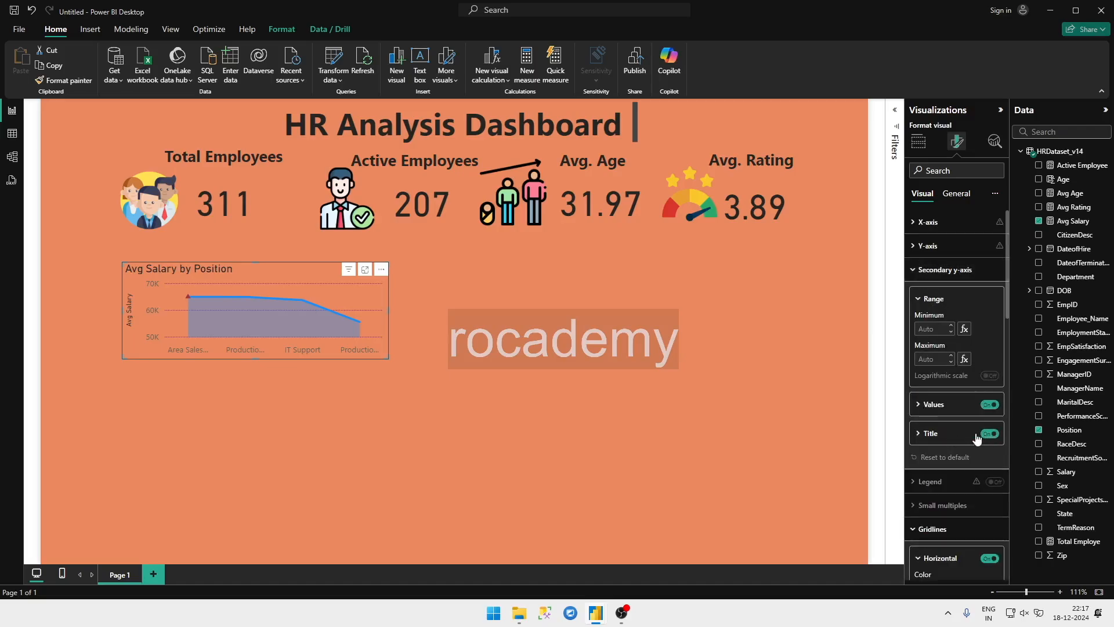
click(928, 435)
scroll(935, 479, down, 2)
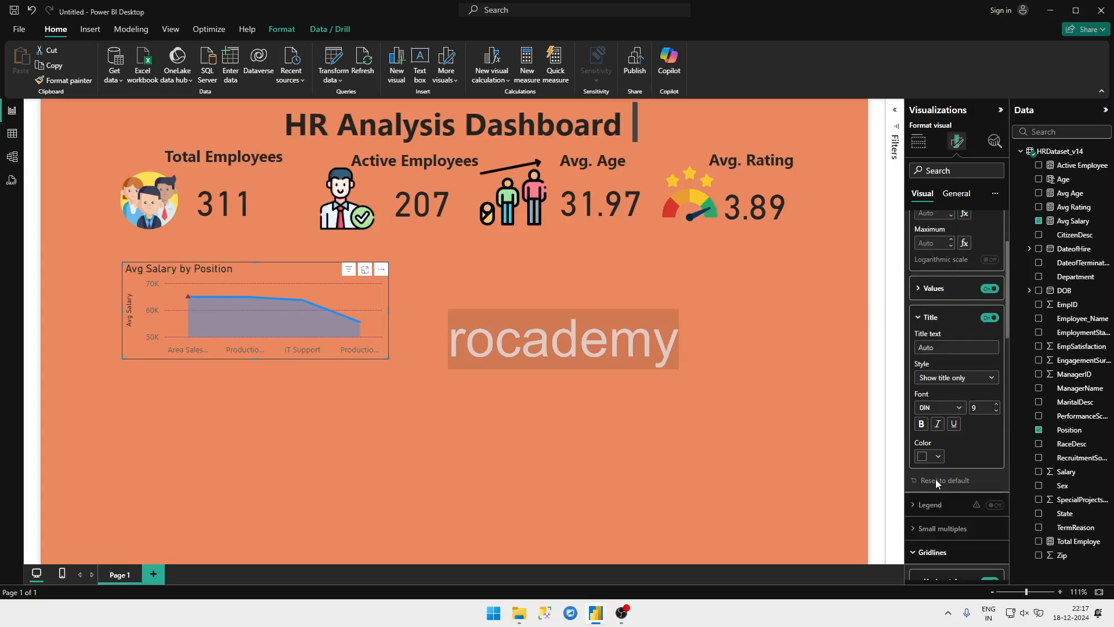
click(921, 458)
key(Escape)
click(922, 424)
Step: Toggle the secondary y-axis title to compare the chart with and without it, and leave it off
click(988, 318)
right_click(986, 319)
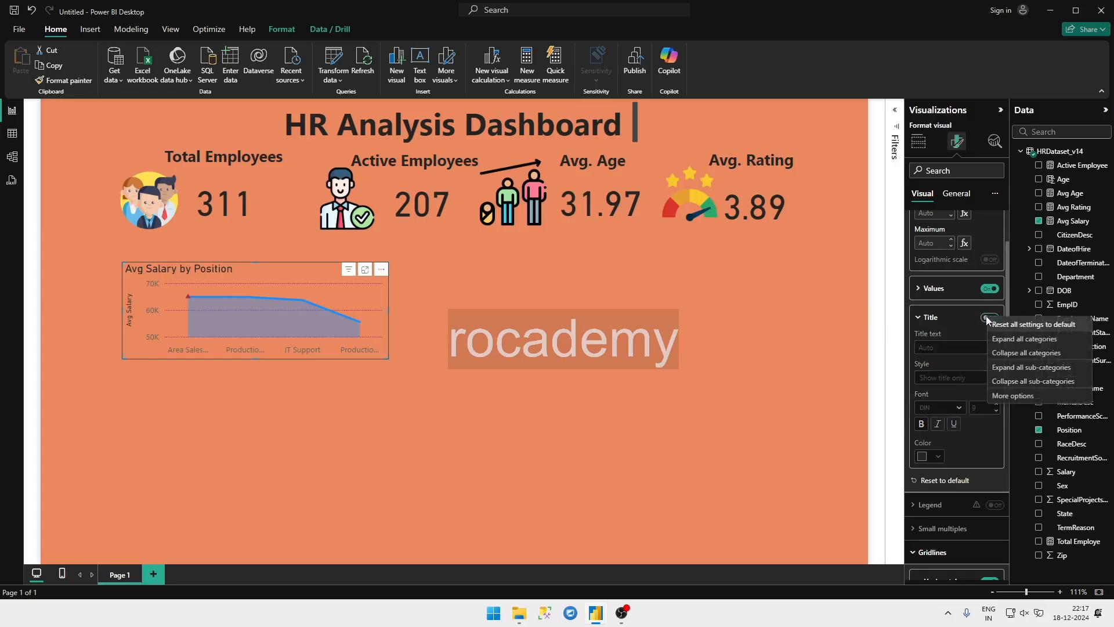
click(987, 318)
right_click(987, 318)
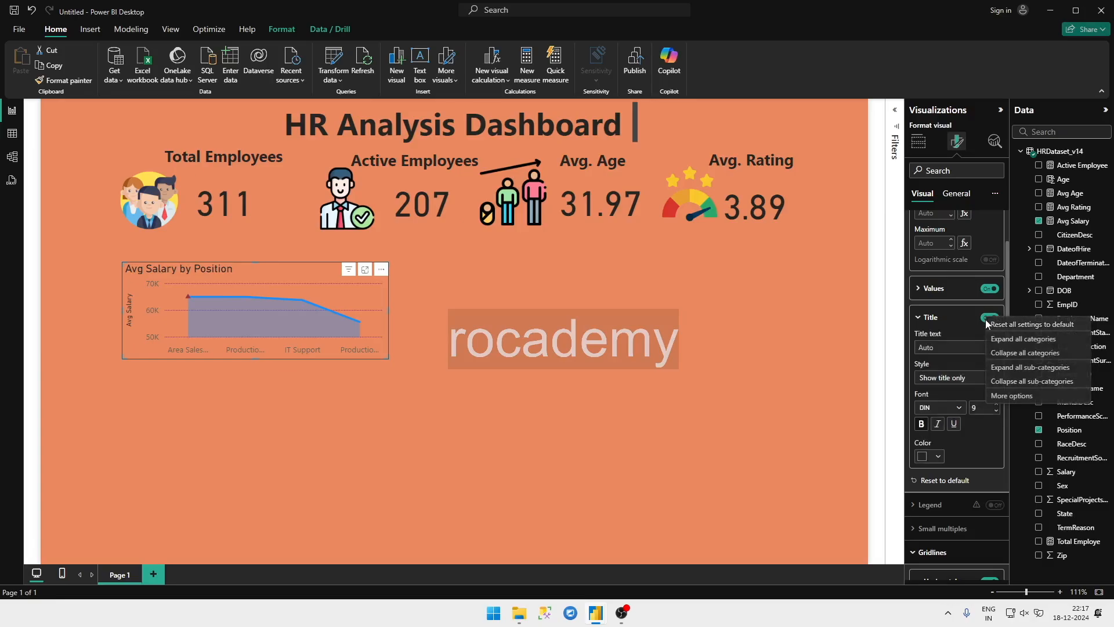
right_click(978, 316)
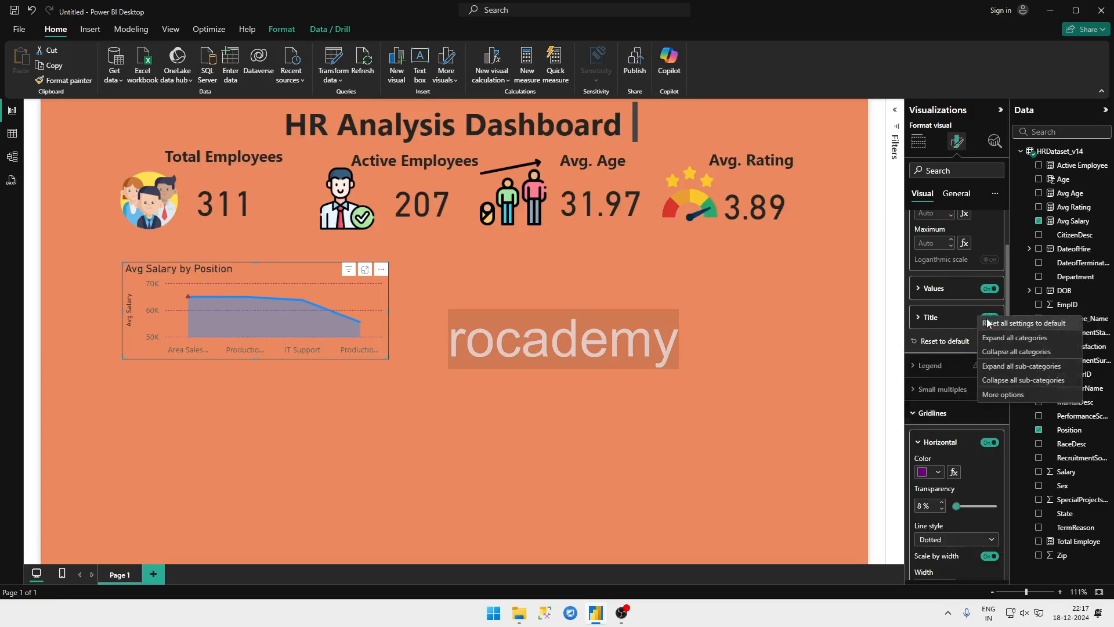
right_click(969, 322)
click(989, 318)
click(989, 317)
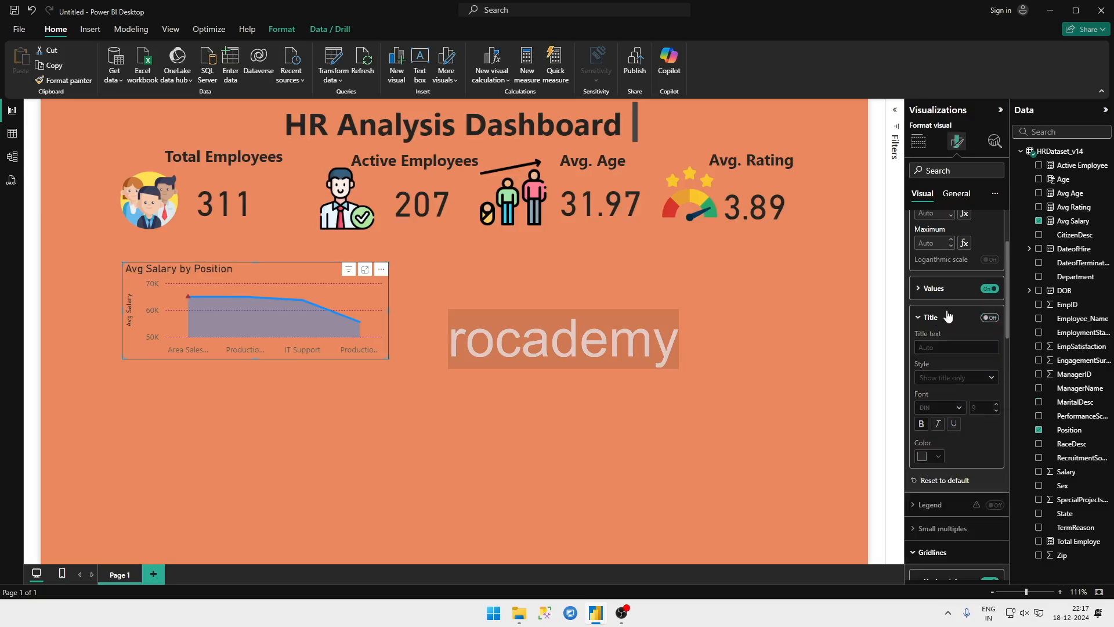
Step: Colour the secondary y-axis values black
right_click(929, 292)
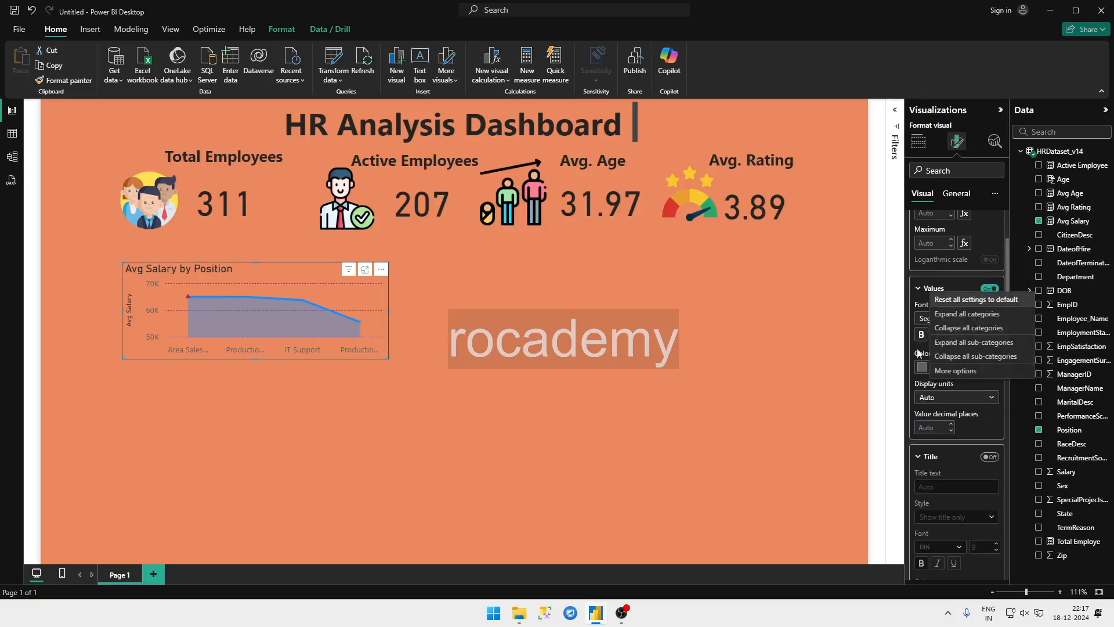
click(921, 366)
click(923, 367)
click(922, 367)
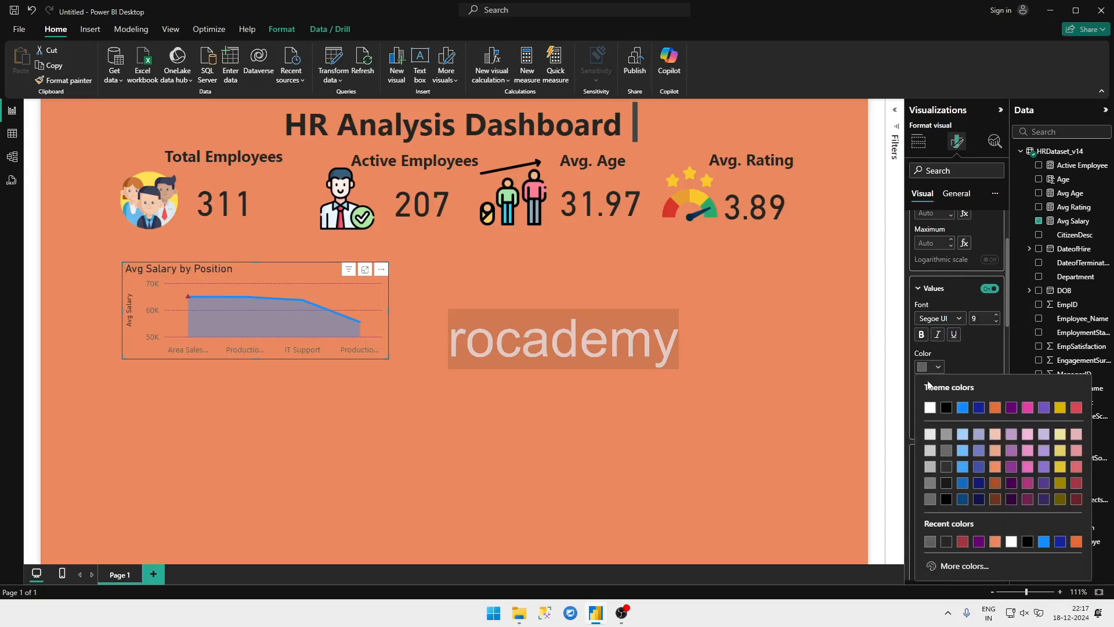
click(946, 407)
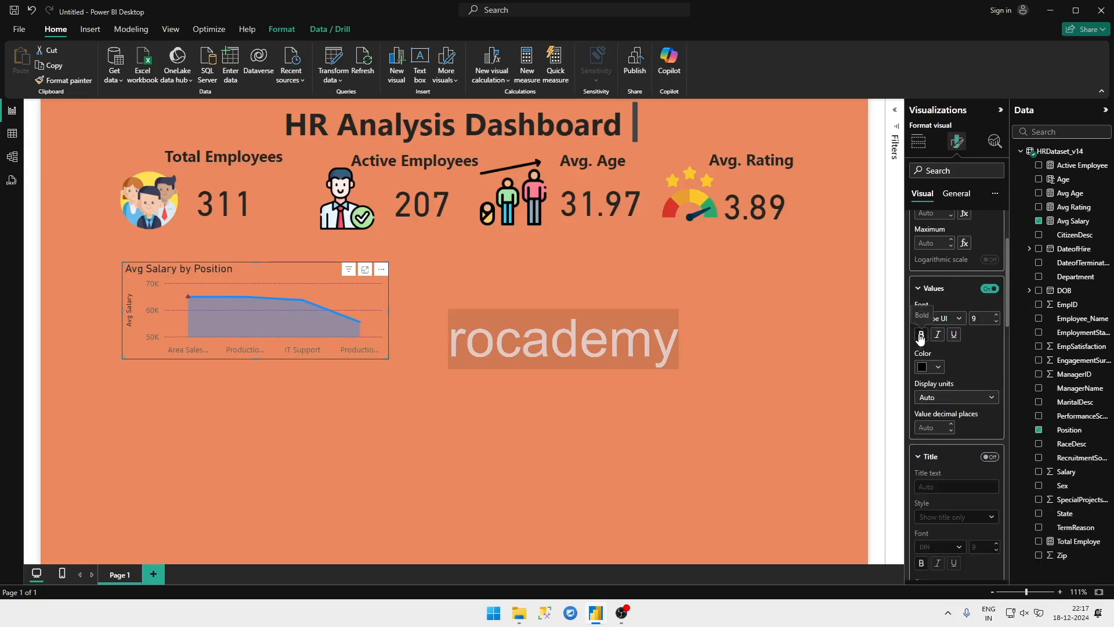
Step: Look over the chart's marker colour and data label options, and set the secondary y-axis values' font size to 10
scroll(969, 413, down, 5)
scroll(960, 447, down, 10)
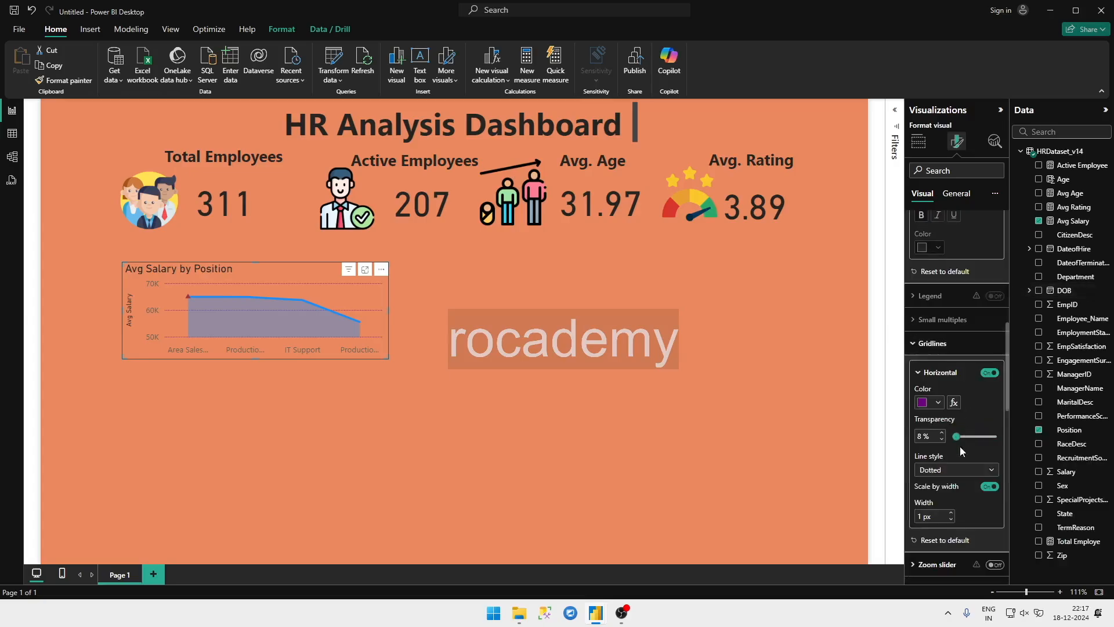
scroll(951, 466, down, 4)
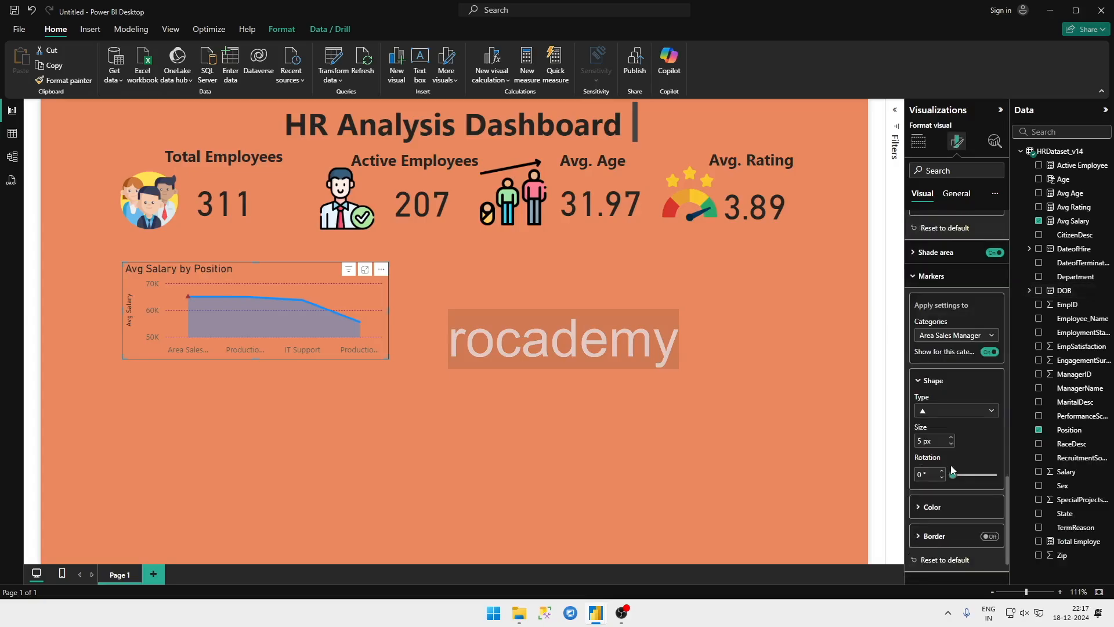
click(930, 507)
scroll(933, 462, down, 4)
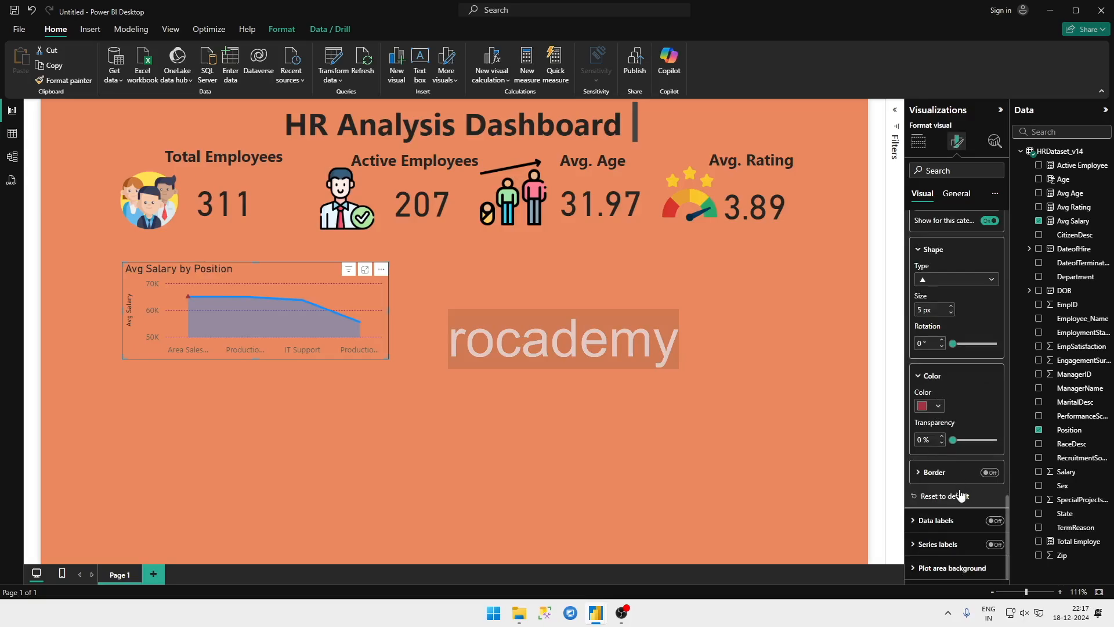
click(944, 521)
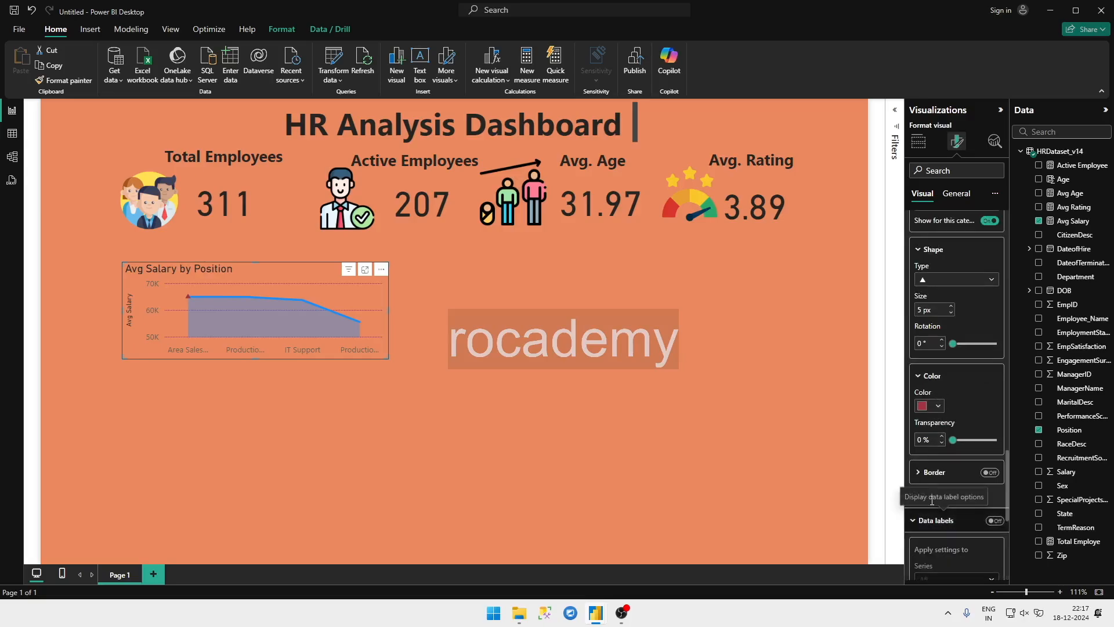
scroll(961, 317, up, 12)
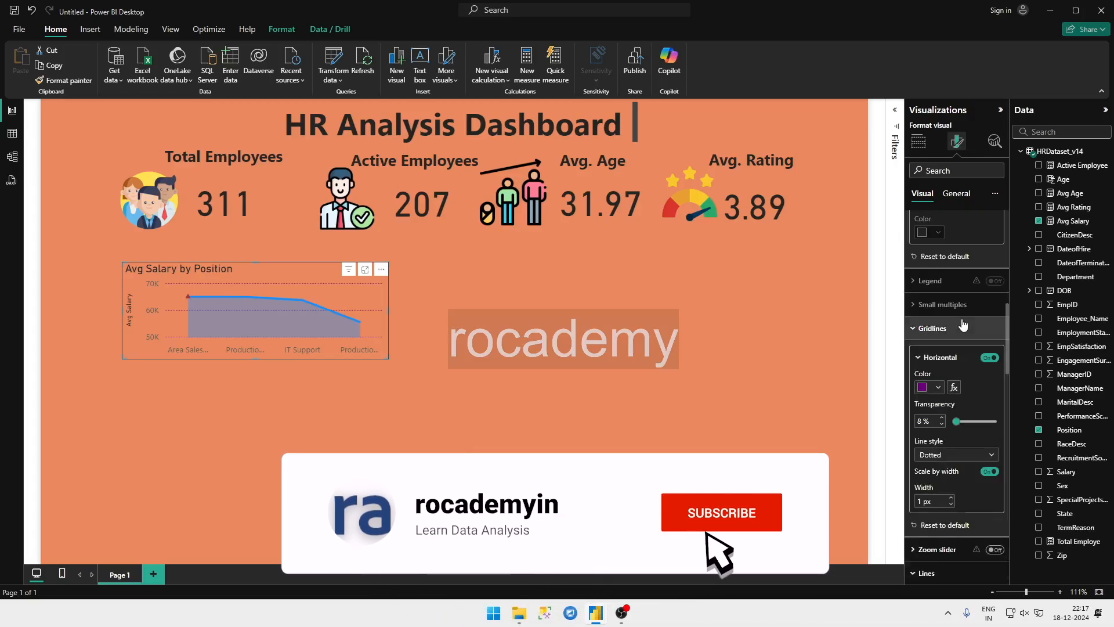
scroll(963, 325, up, 8)
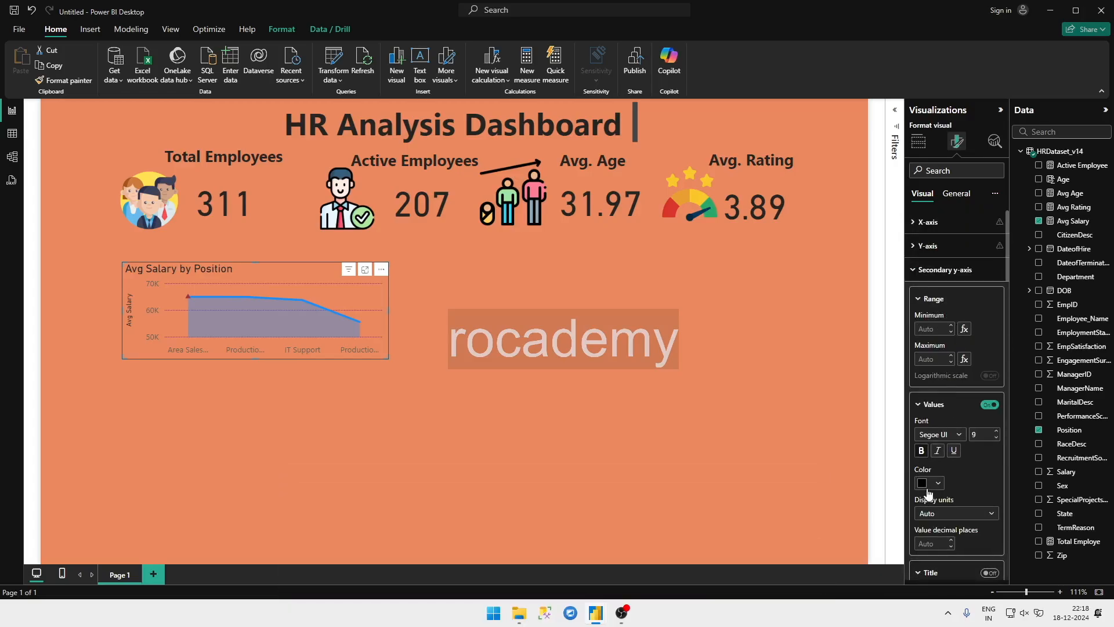
click(997, 432)
Step: Colour the x-axis values of the Avg Salary by Position chart black
click(955, 223)
click(935, 333)
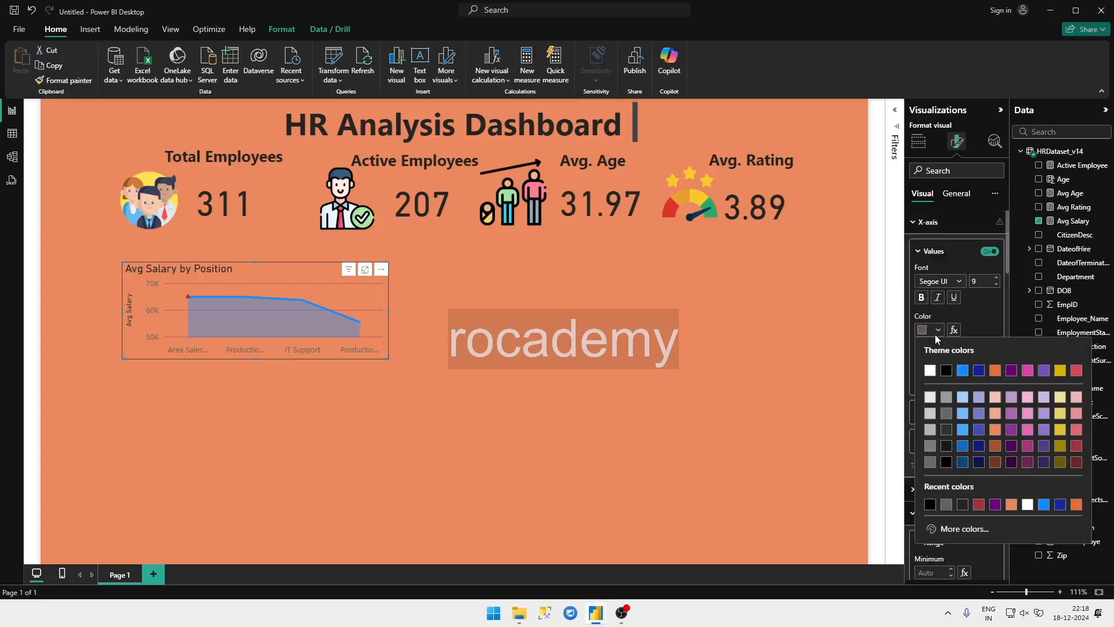
click(945, 370)
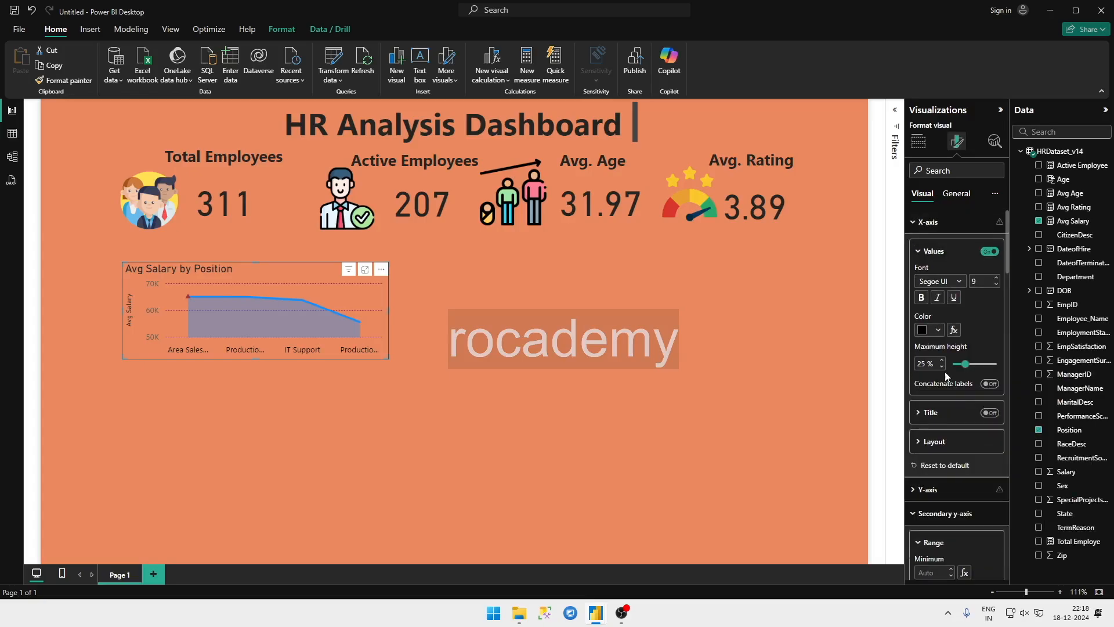
Step: Set the x-axis values' maximum height to 21% and turn on concatenated labels
drag(962, 360, 960, 363)
click(993, 385)
click(943, 441)
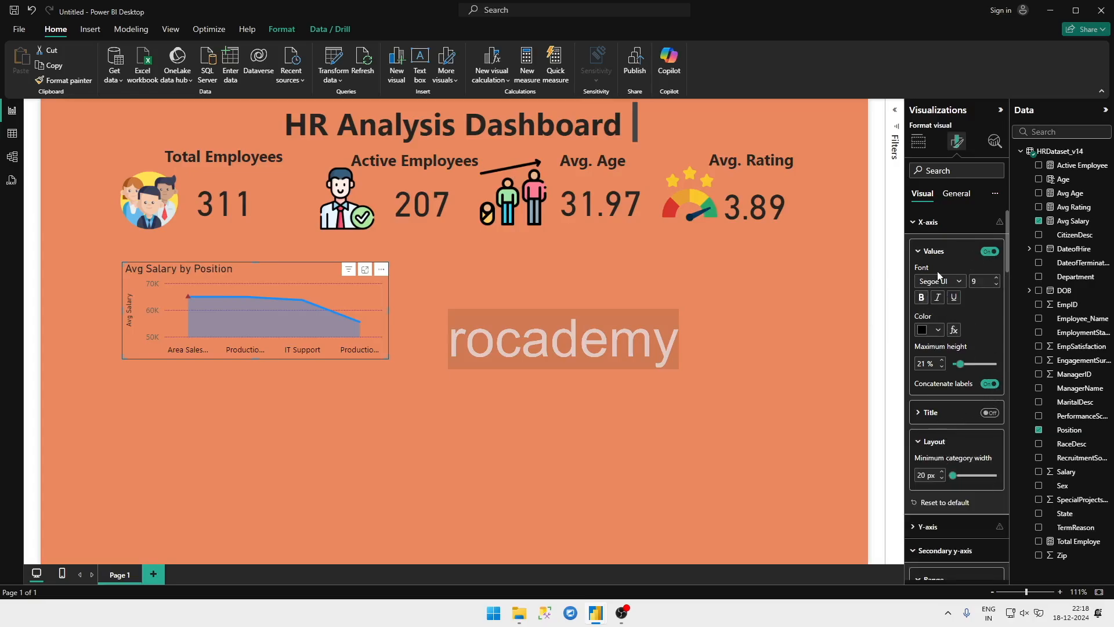
click(945, 221)
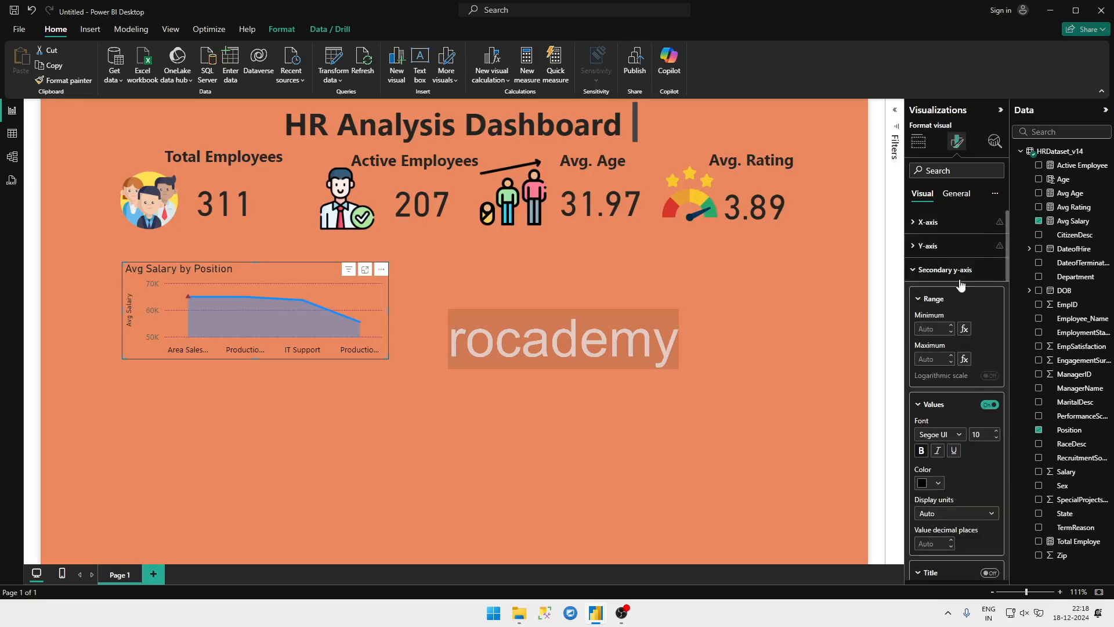
click(945, 226)
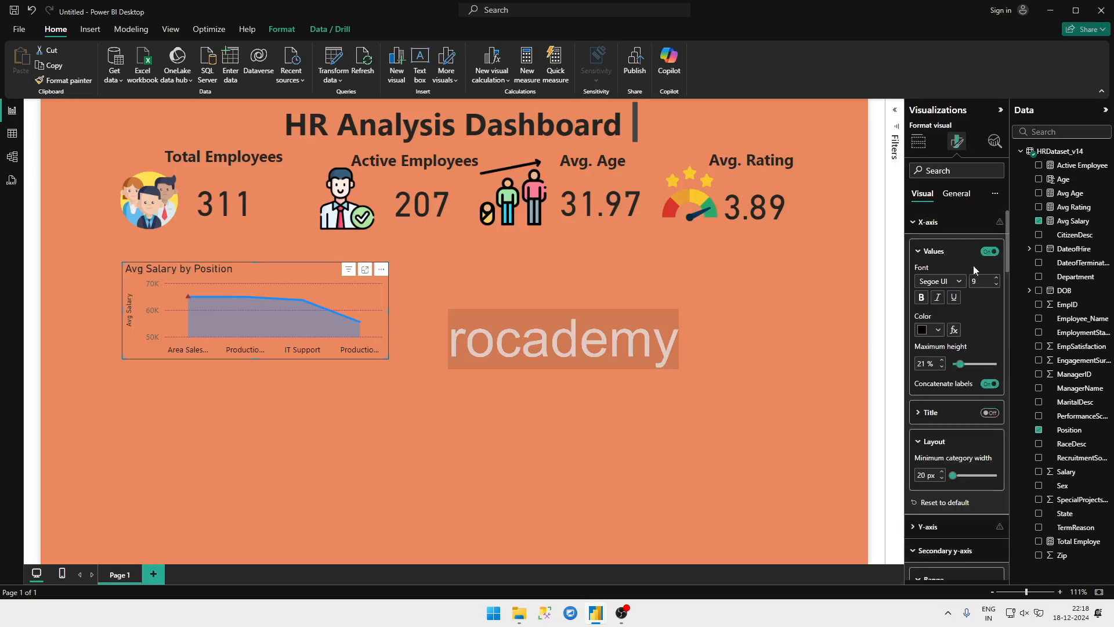
click(990, 253)
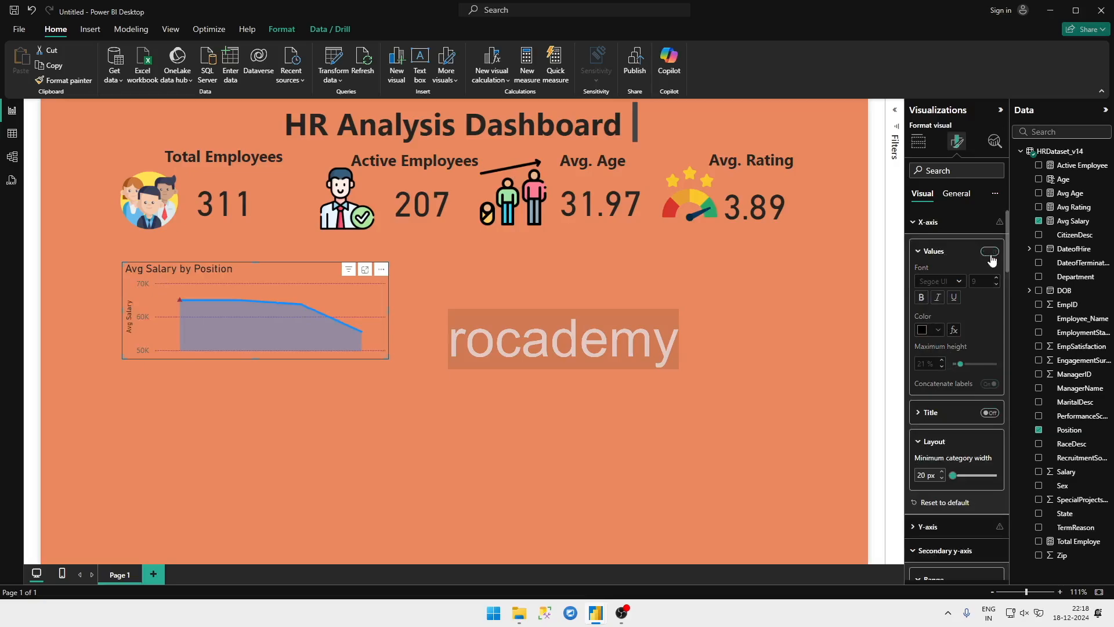
click(991, 261)
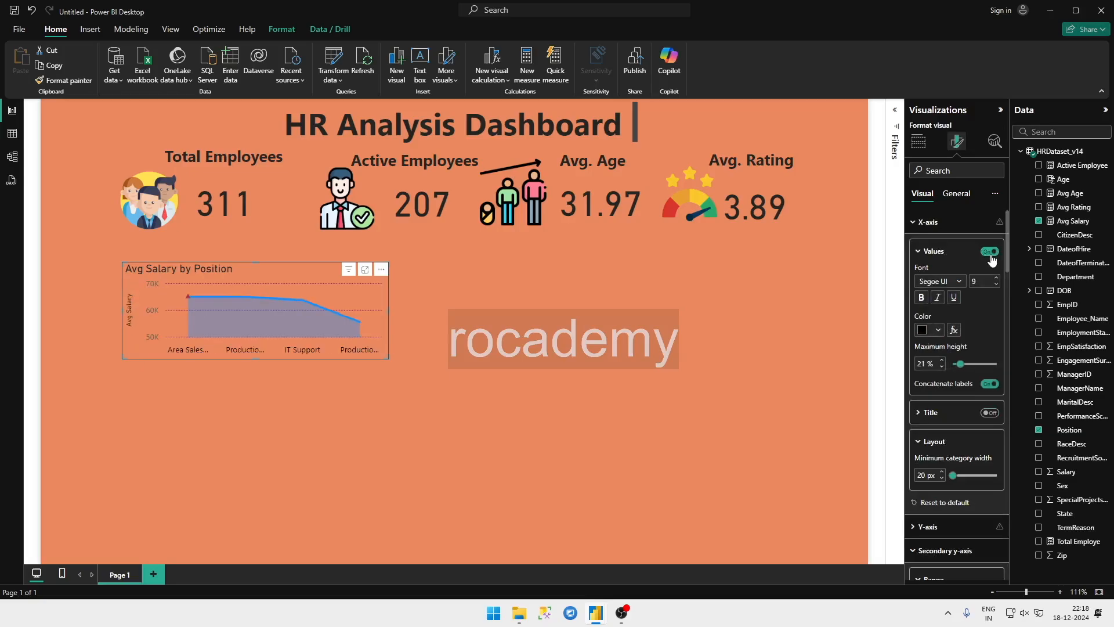
click(964, 419)
scroll(963, 421, down, 3)
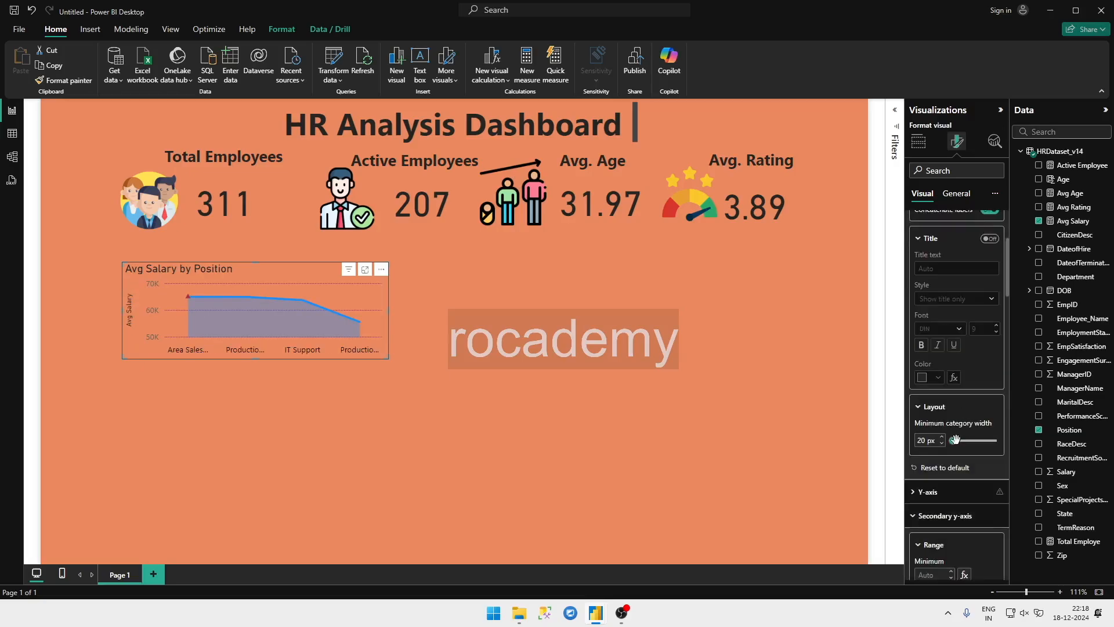
Step: Make the Avg Salary by Position chart's title bold and set its font size to 16
click(946, 195)
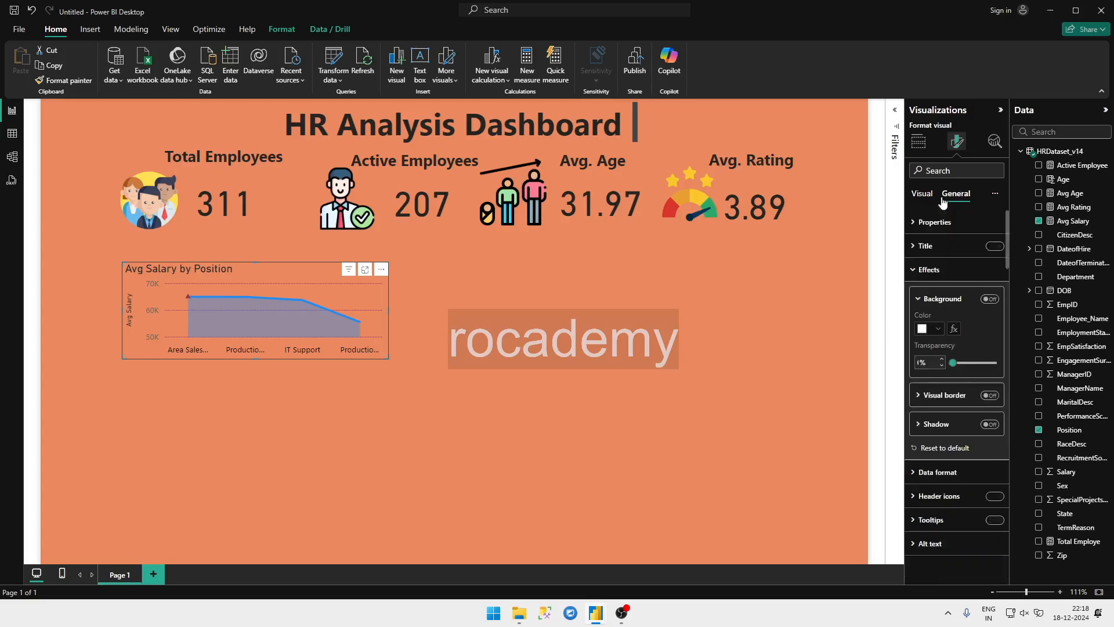
click(925, 245)
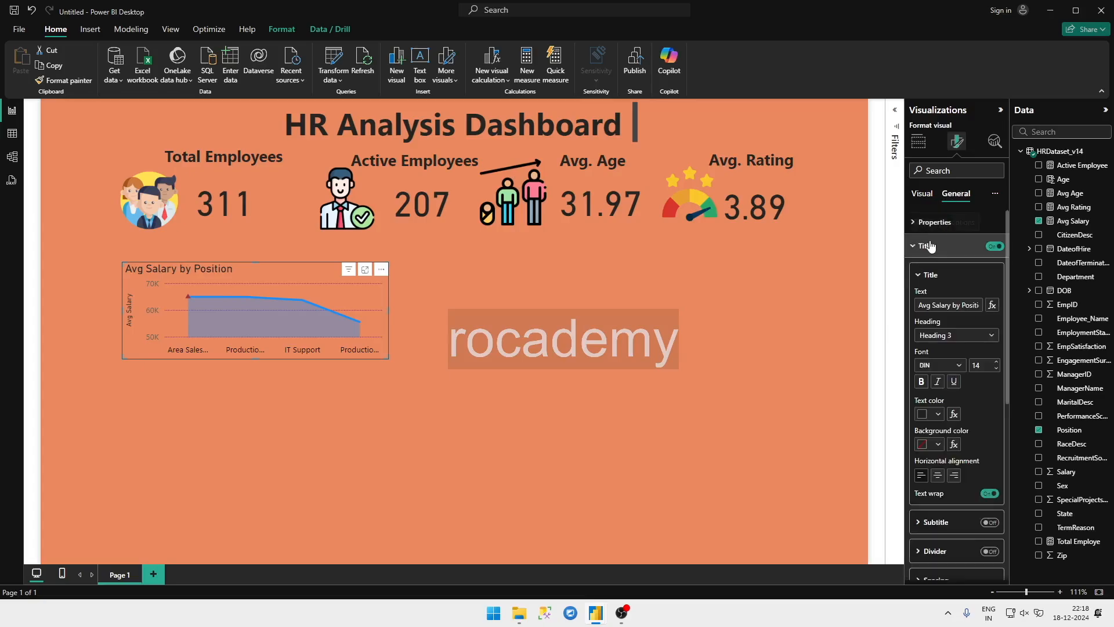
click(921, 382)
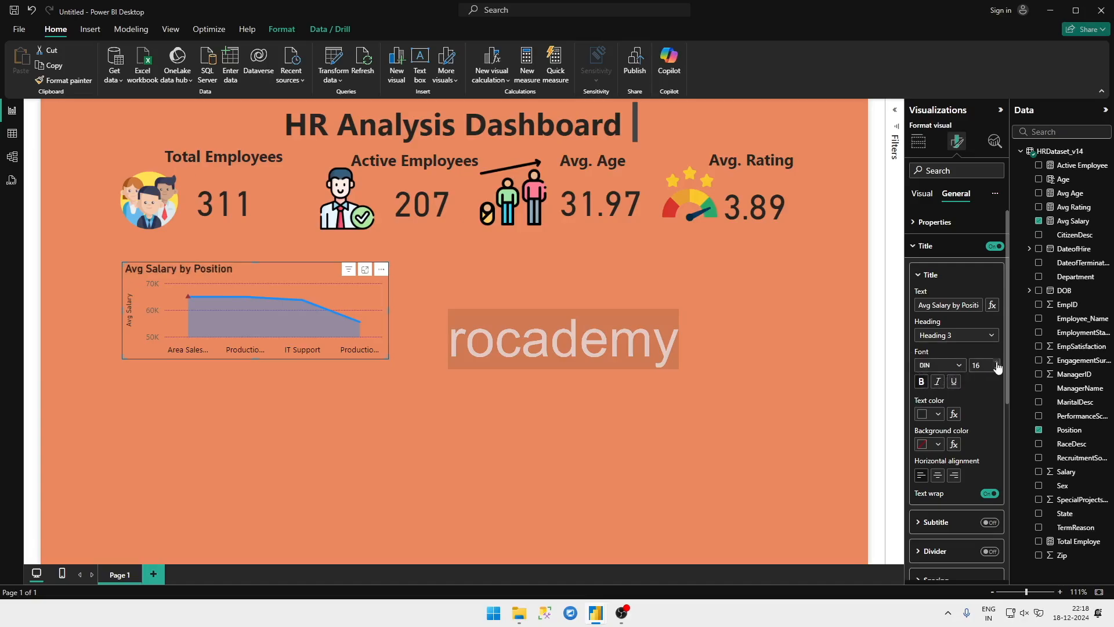
click(996, 363)
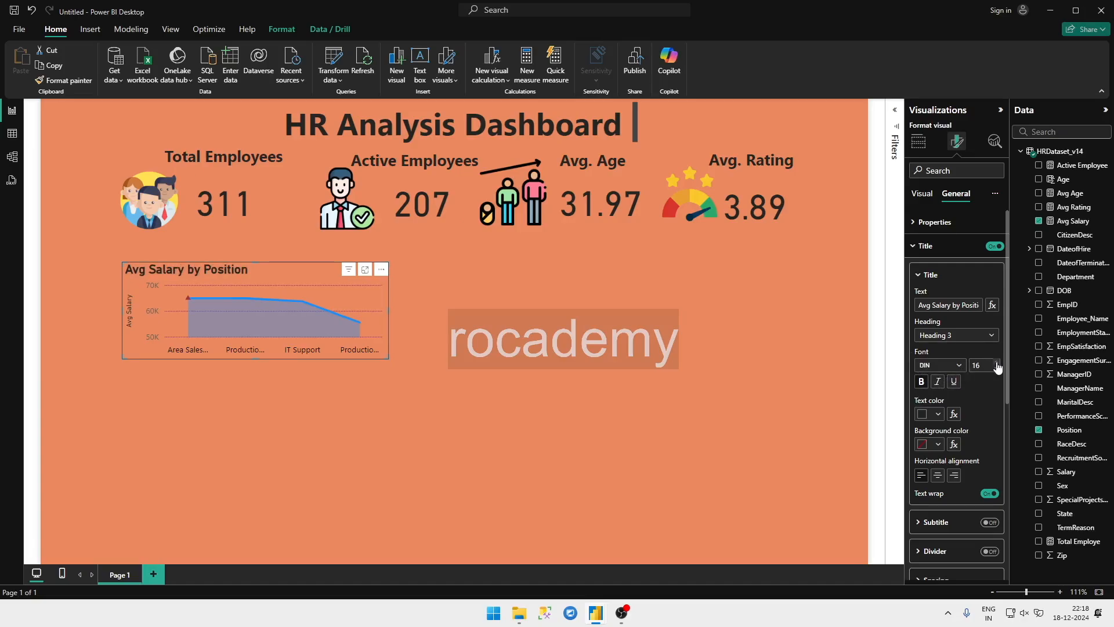
Step: Turn on a shadow for the Avg Salary by Position chart
scroll(951, 454, down, 4)
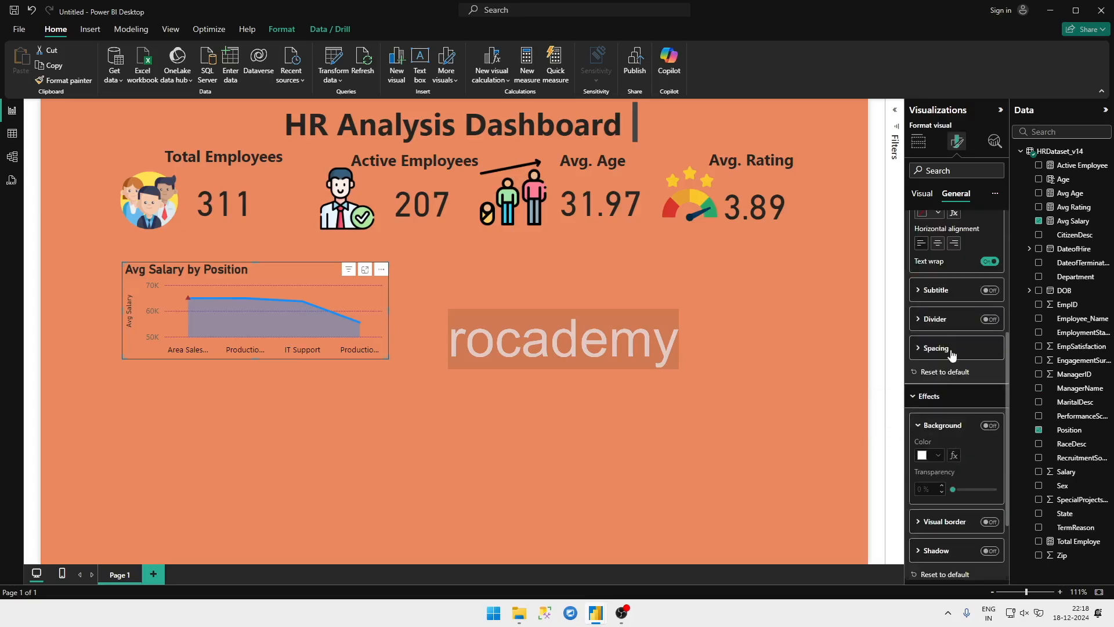
scroll(944, 399, down, 2)
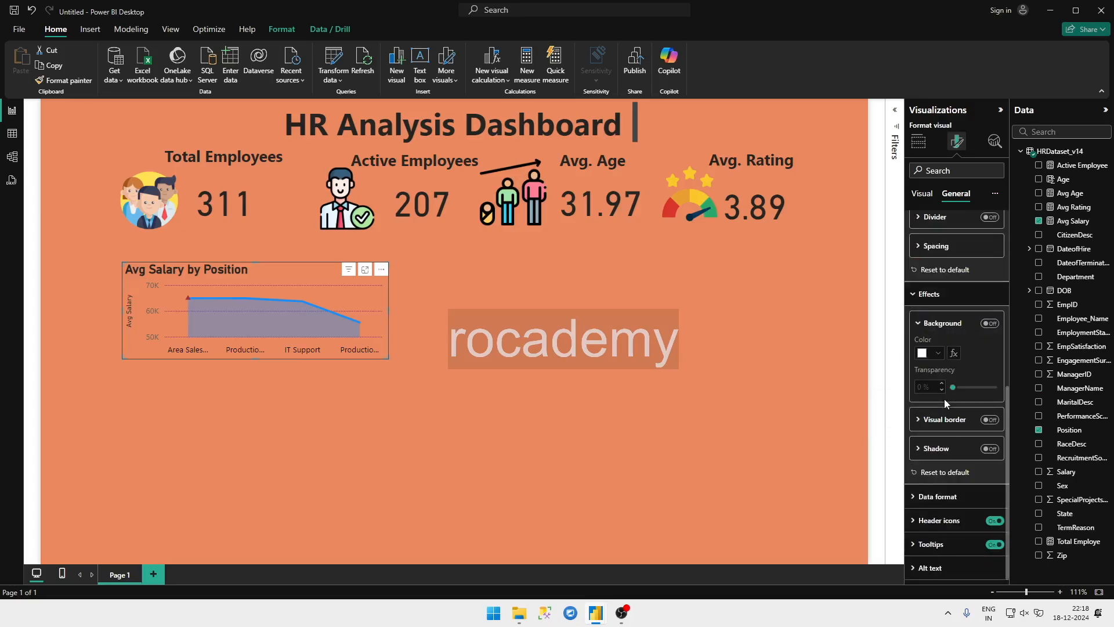
click(947, 422)
click(948, 421)
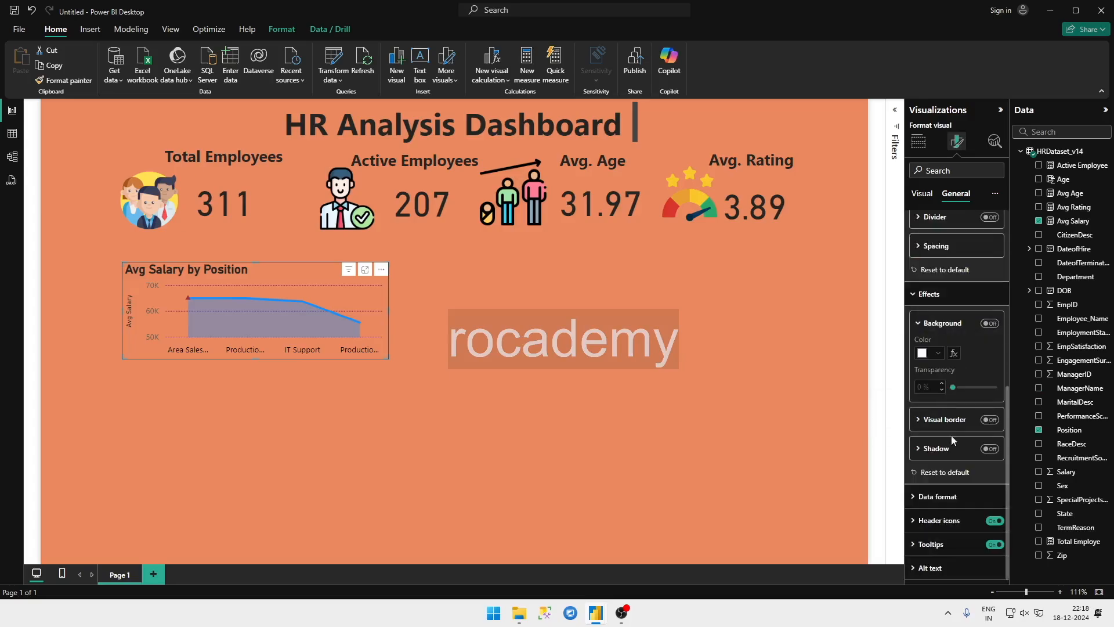
click(989, 449)
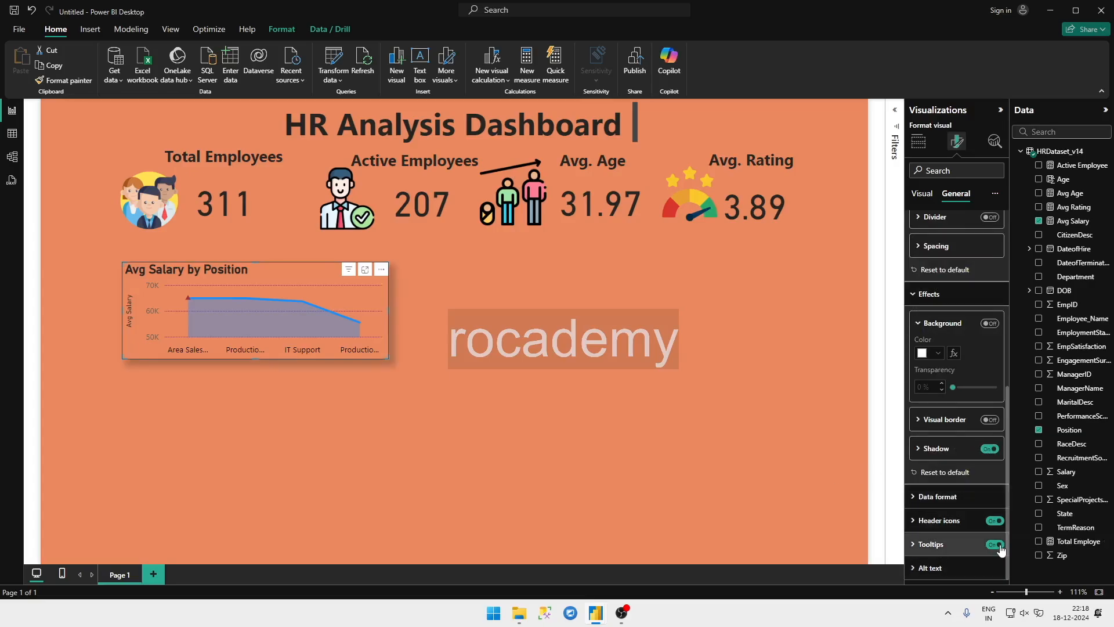
Step: Turn off the tooltips and header icons of the Avg Salary by Position chart, and deselect it
click(998, 546)
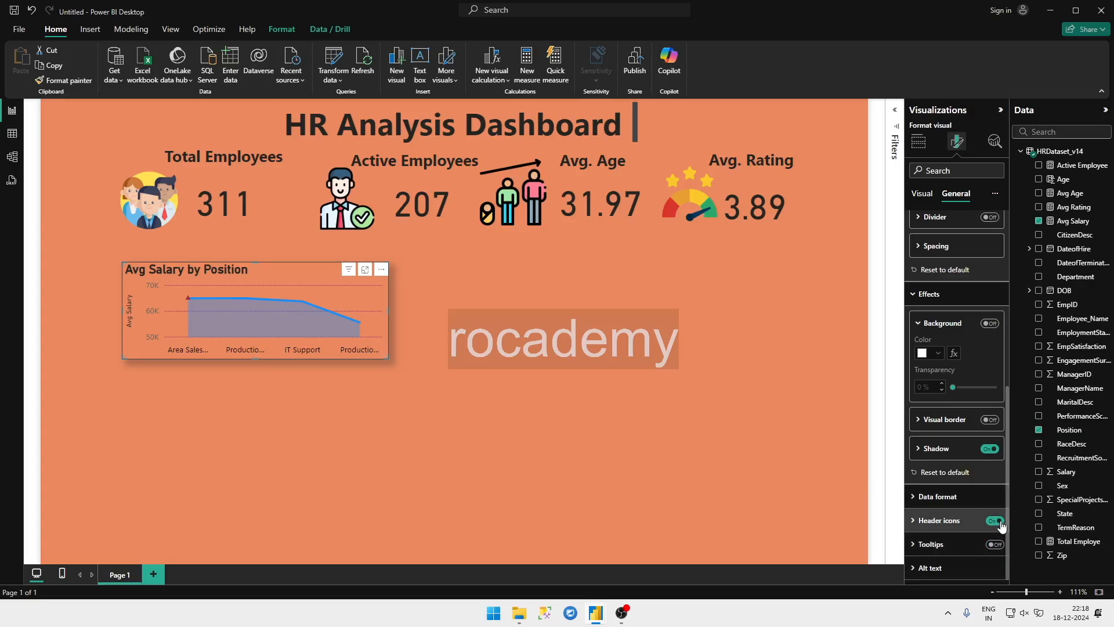
click(995, 521)
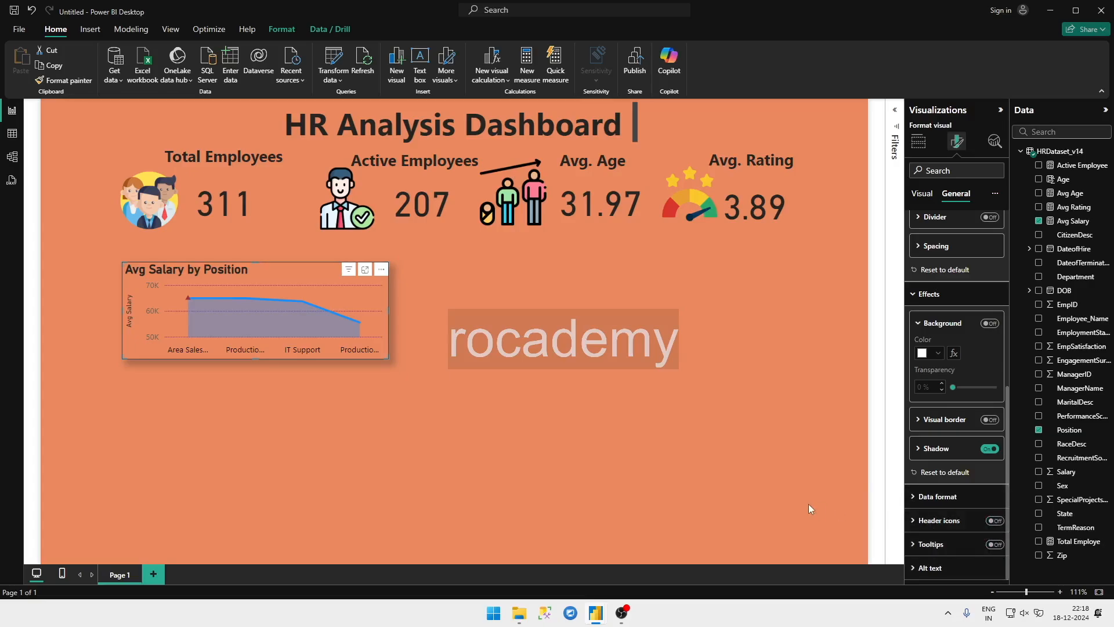
click(498, 306)
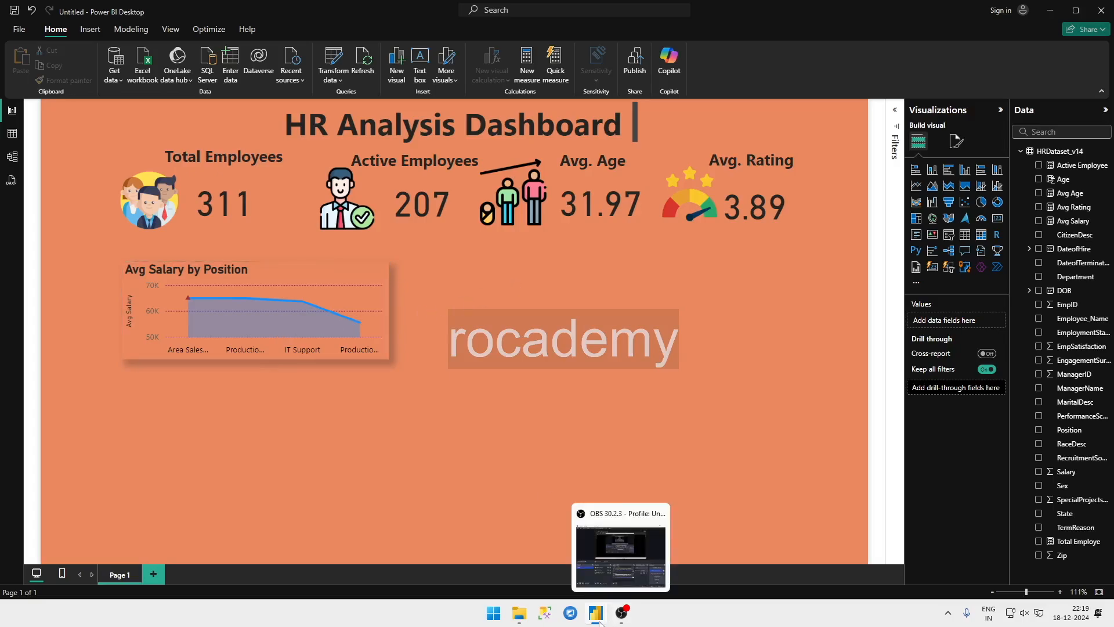
Step: Check the layout of the reference HR Analytics report, and move the new report's Avg Salary by Position chart slightly lower
mouse_move(600, 621)
click(523, 571)
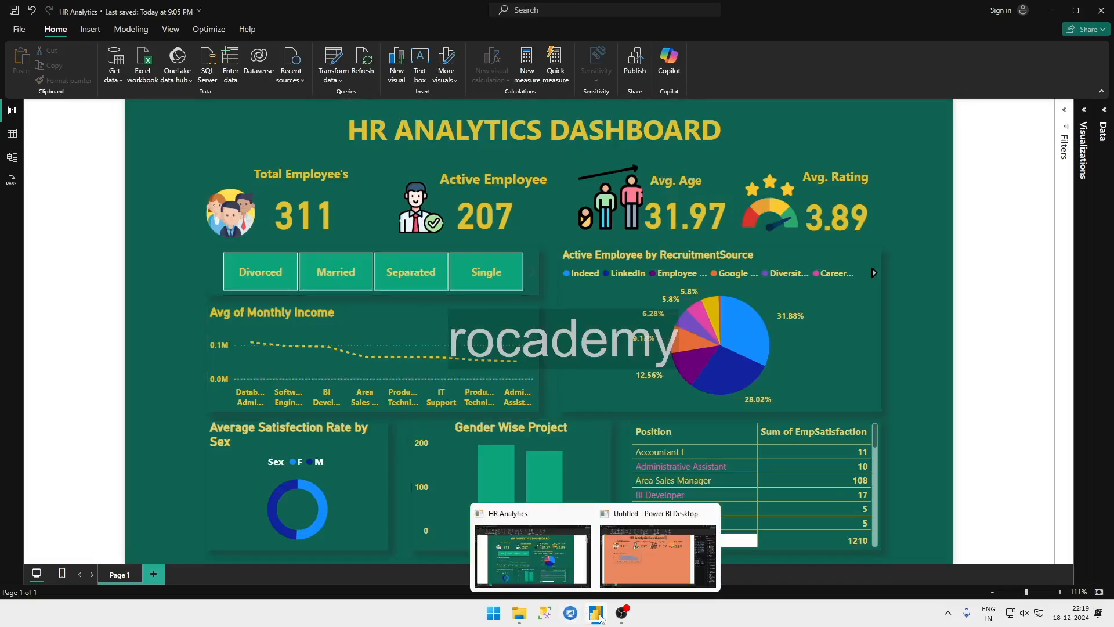
click(621, 577)
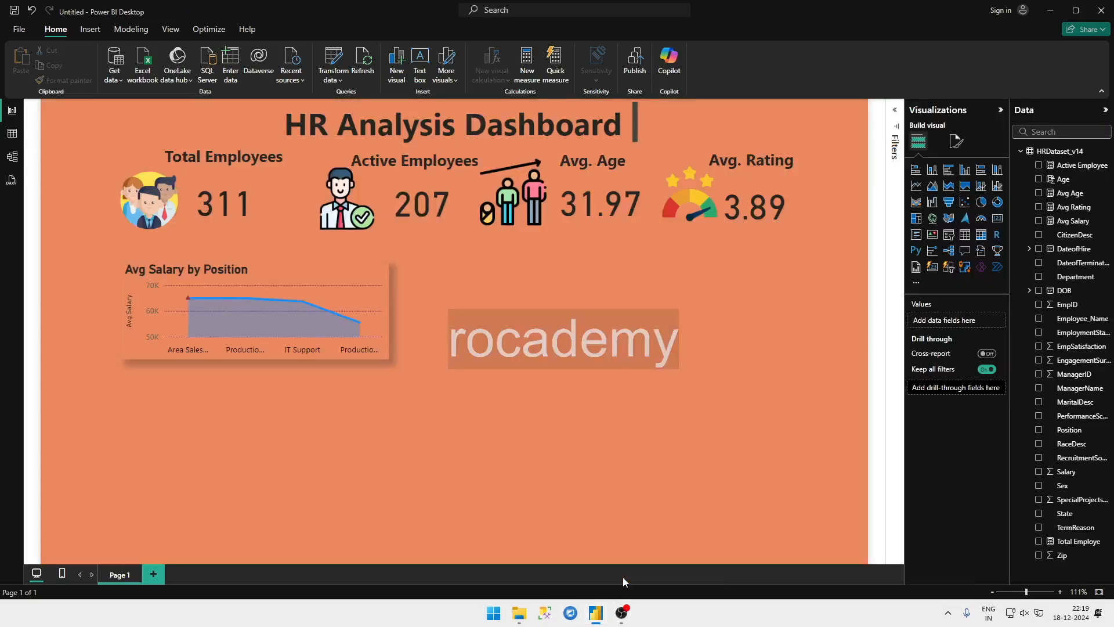
drag(331, 273, 335, 299)
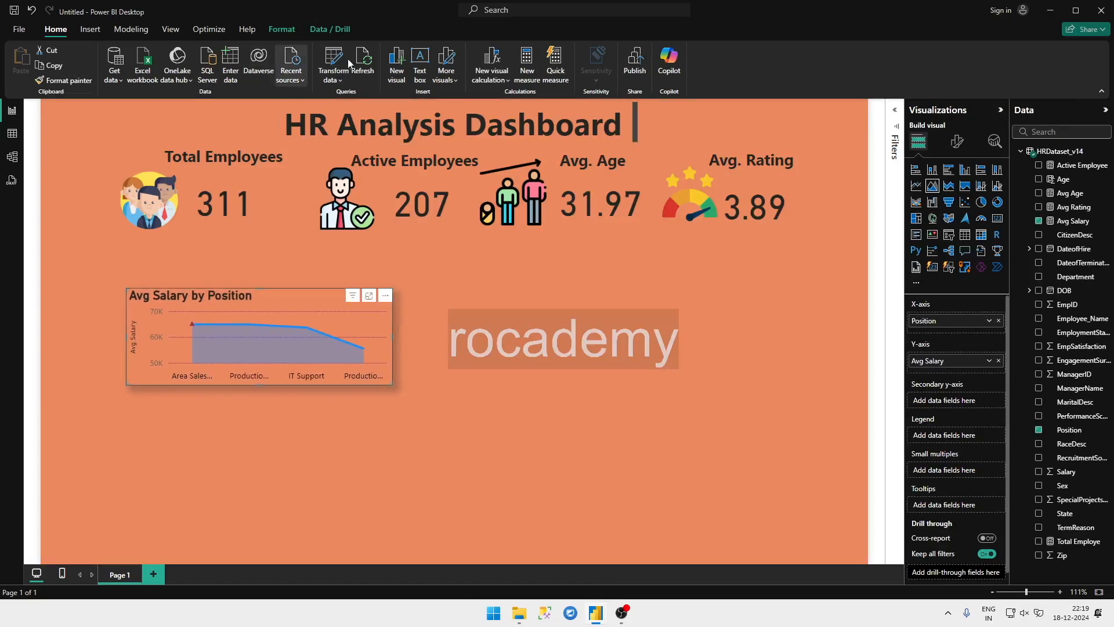
Step: Look through the available button types and the other command groups for a slicer option
click(87, 32)
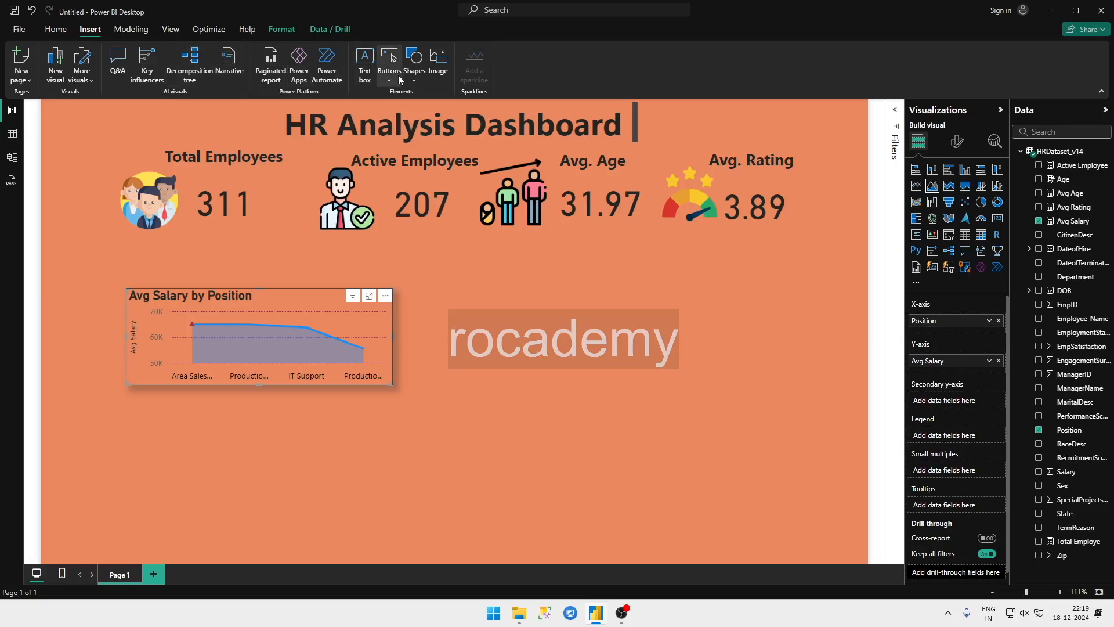
click(399, 81)
click(398, 81)
click(390, 82)
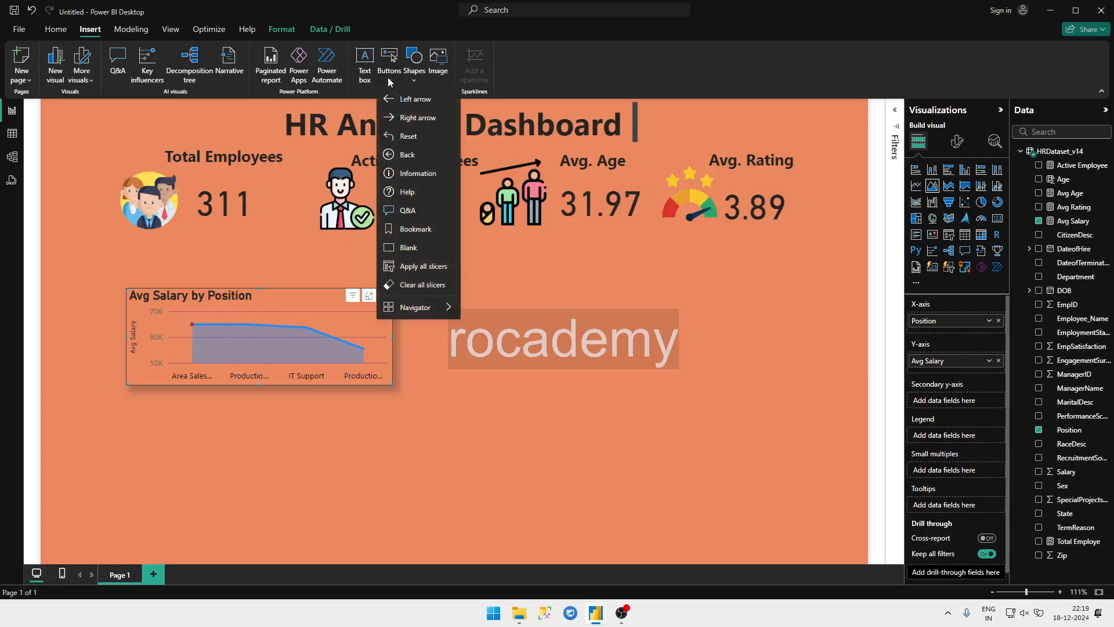
click(388, 82)
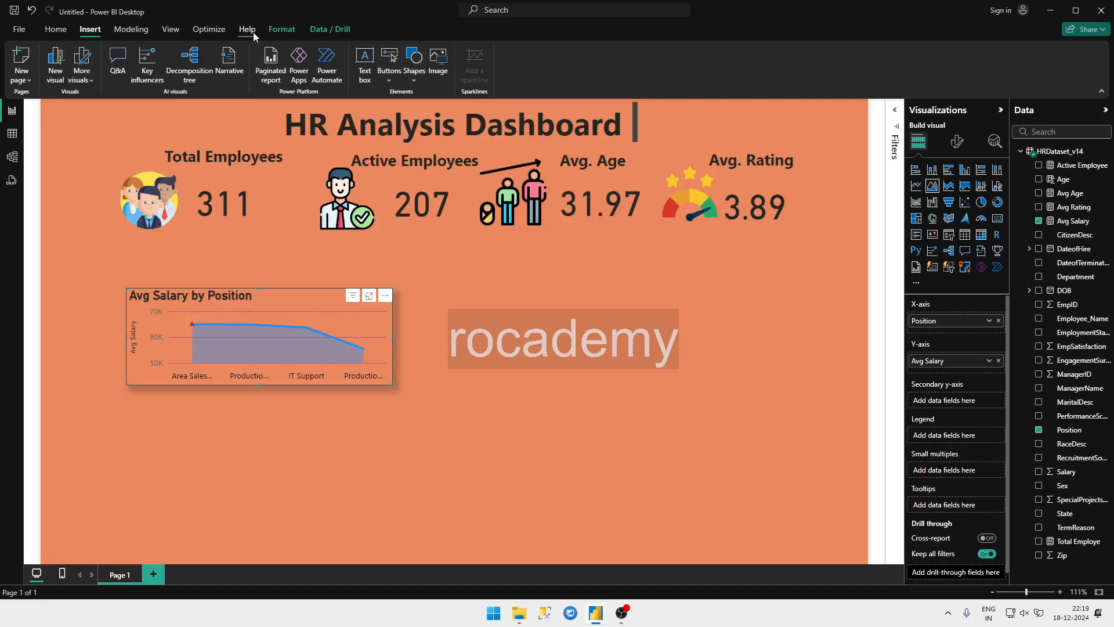
click(281, 30)
click(317, 31)
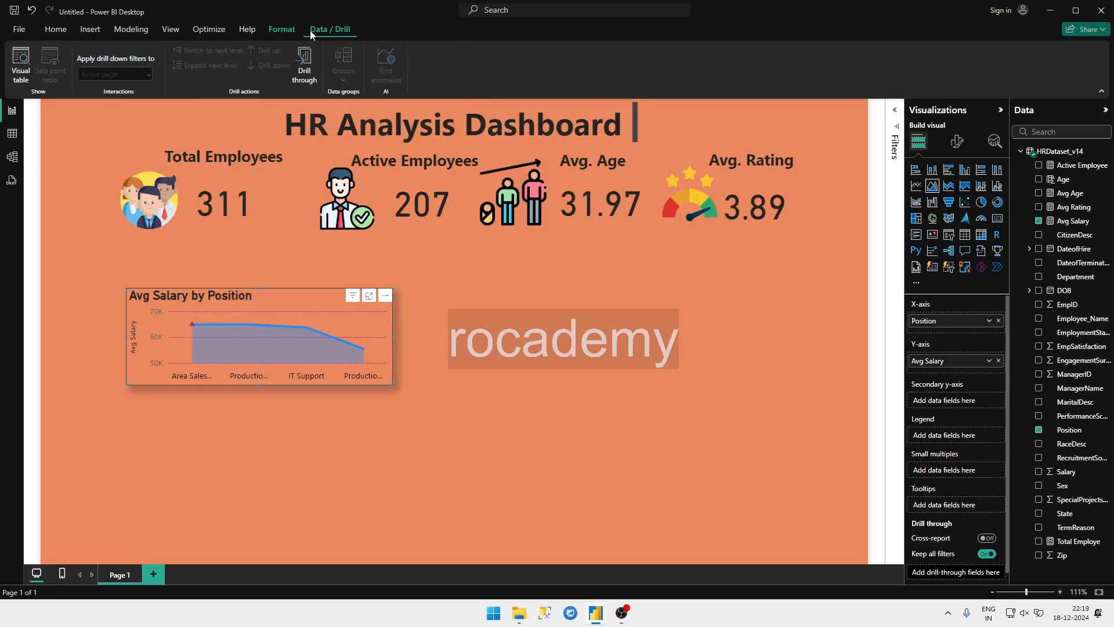
click(97, 36)
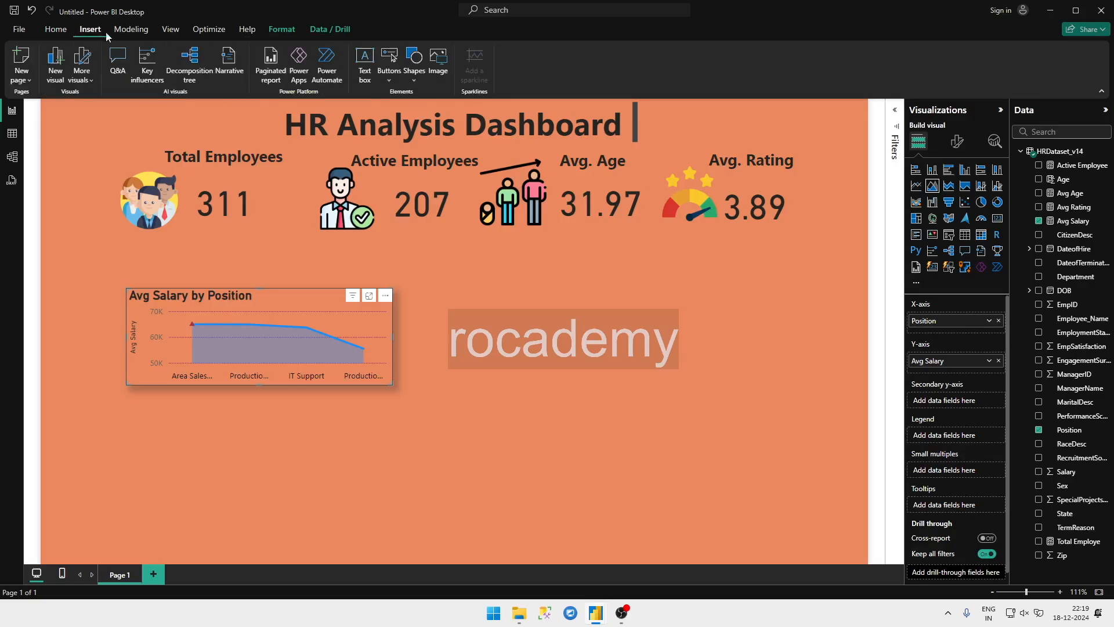
click(389, 76)
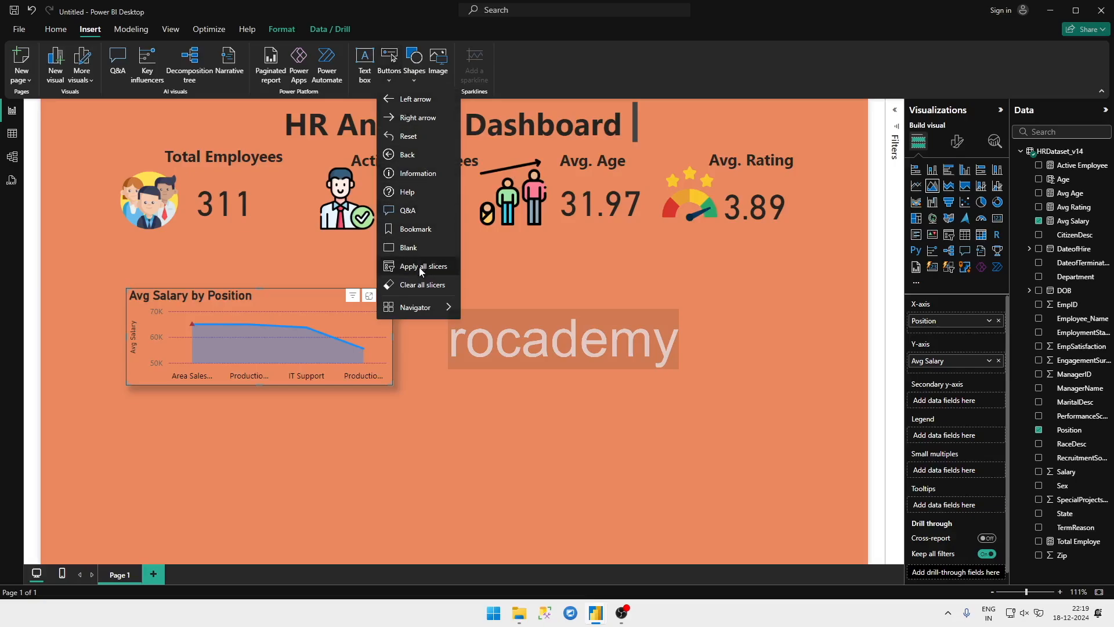
click(102, 31)
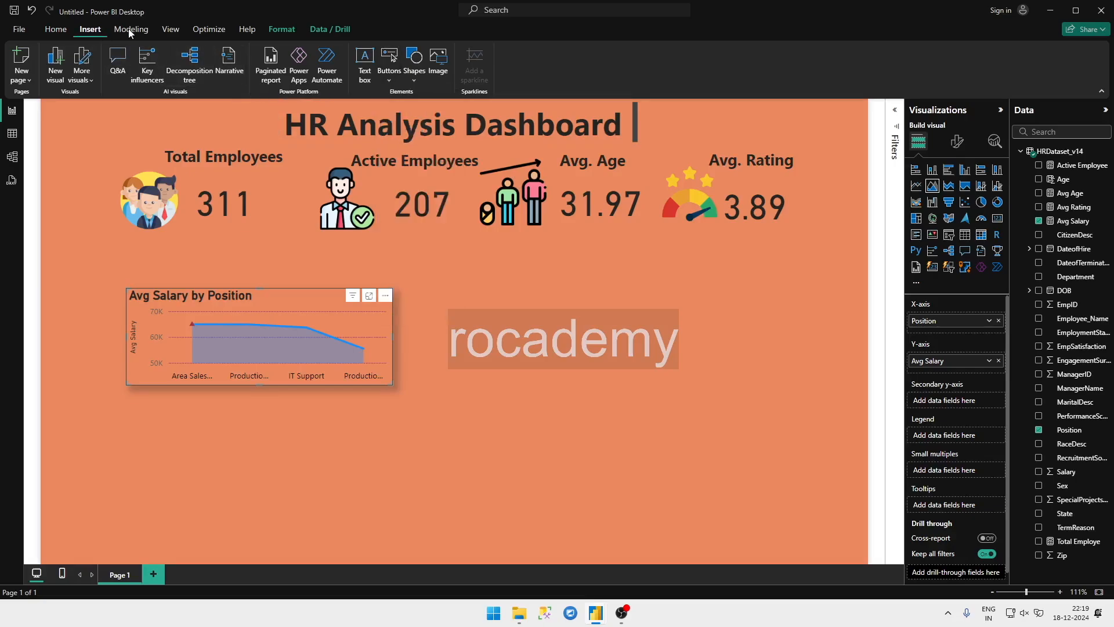
click(131, 30)
click(173, 29)
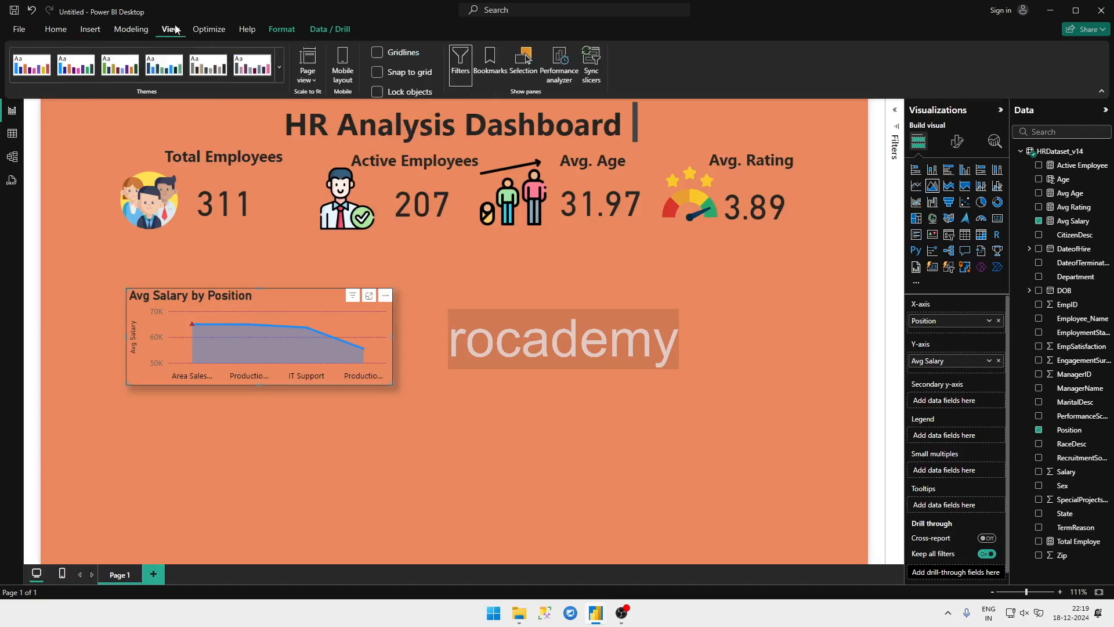
click(226, 32)
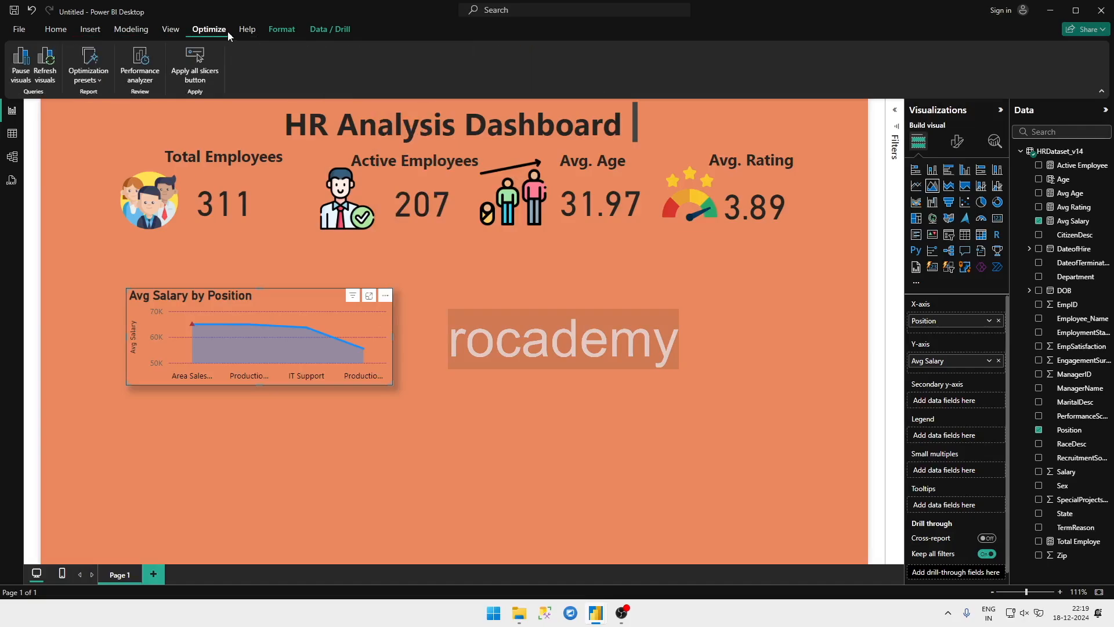
click(251, 34)
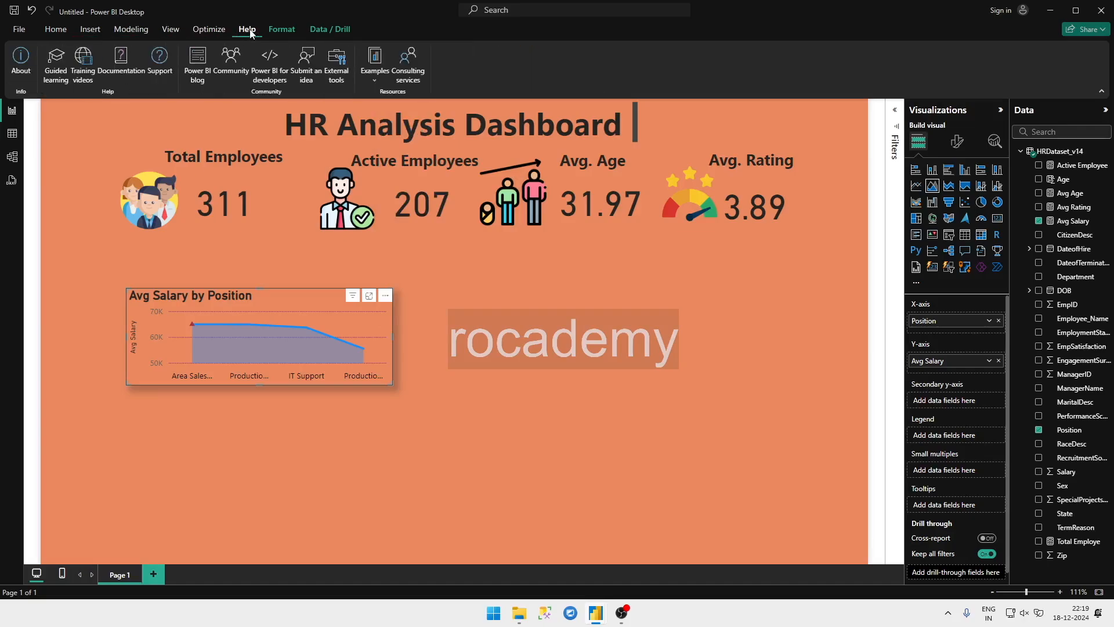
click(281, 31)
click(330, 30)
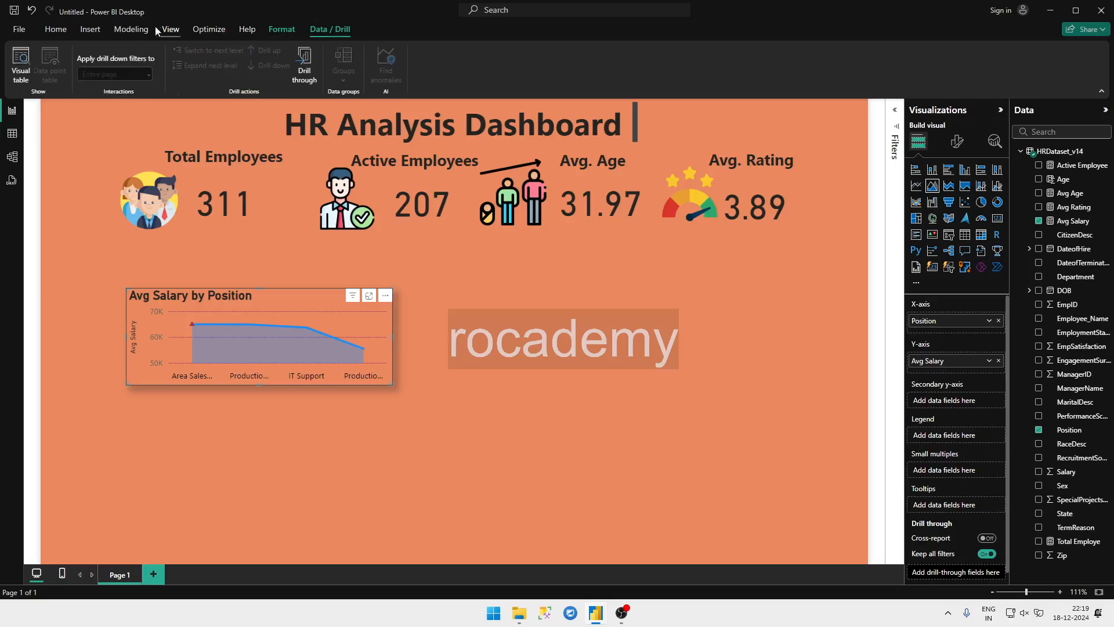
click(53, 30)
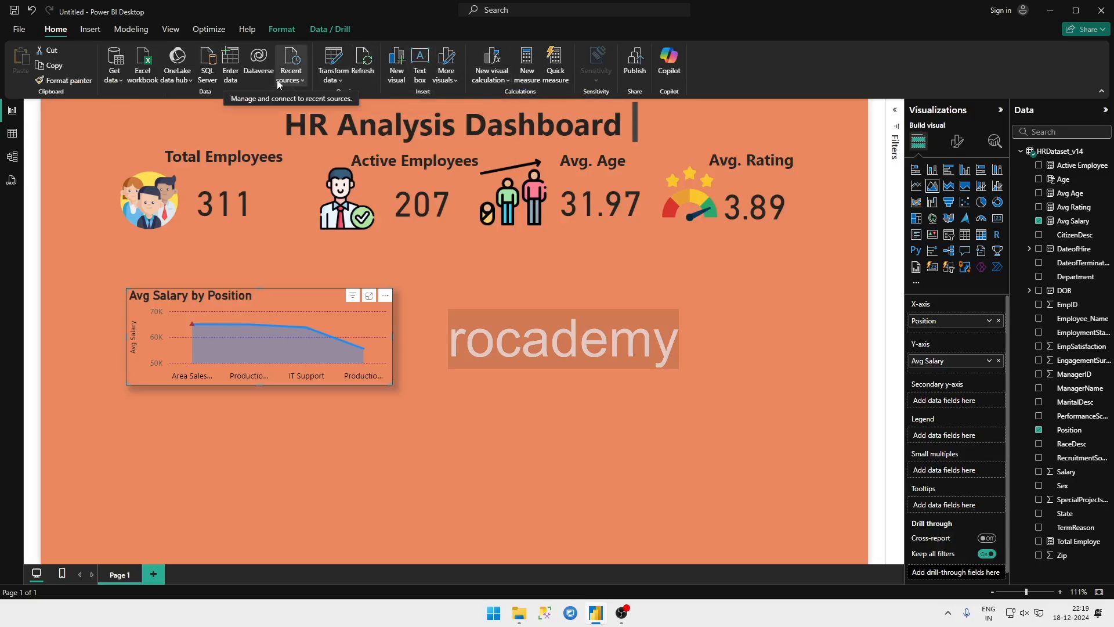
Step: Insert an Apply all slicers button and place it beside the Avg Salary by Position chart
click(95, 33)
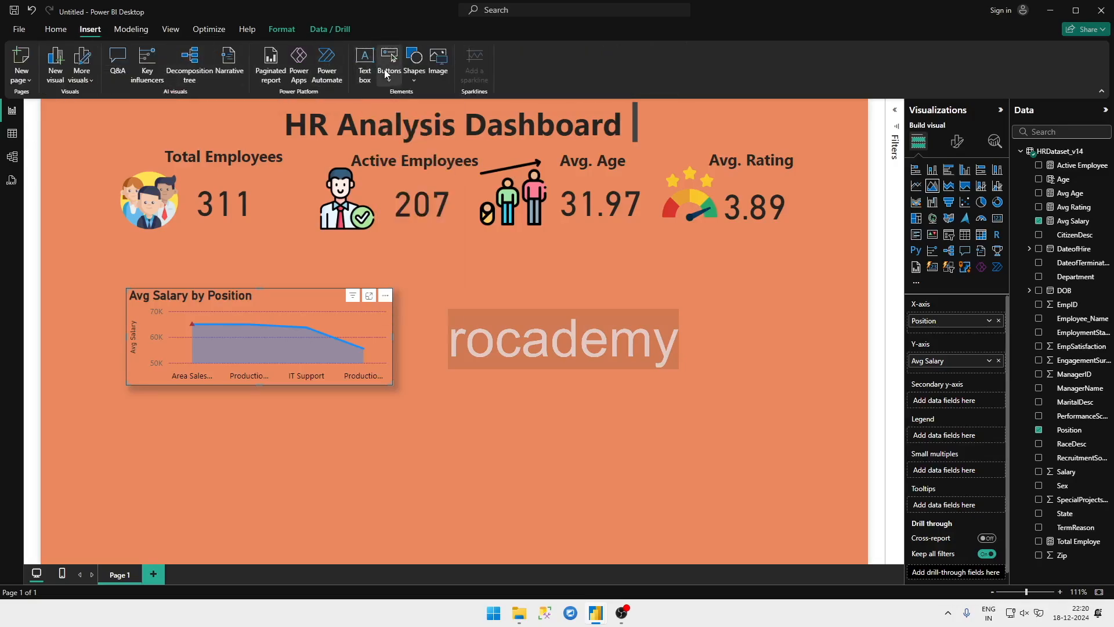
click(387, 73)
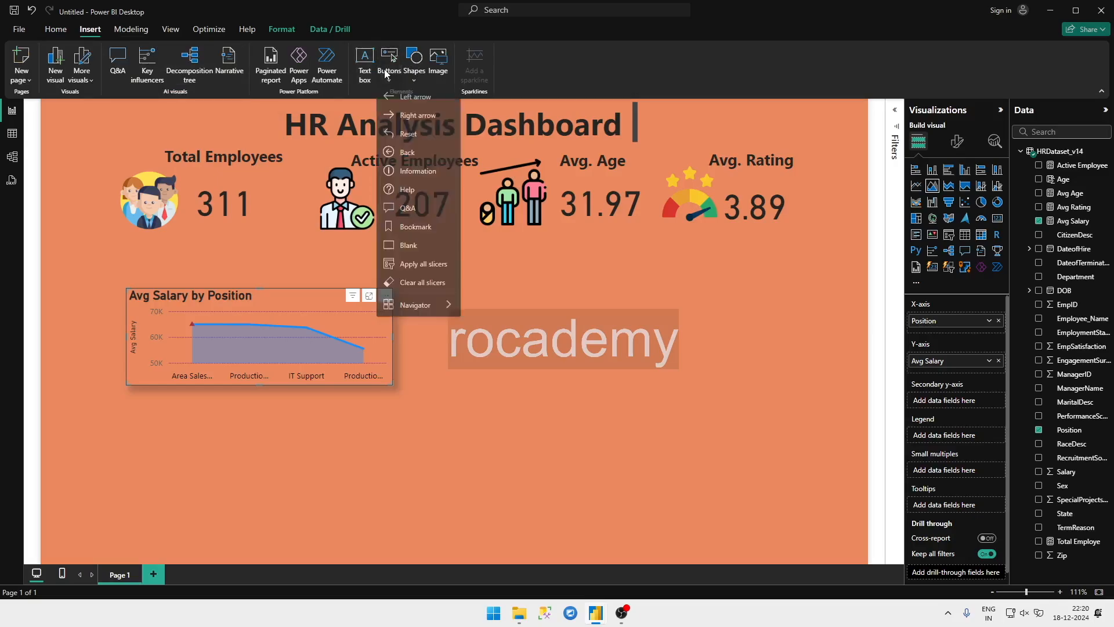
click(399, 266)
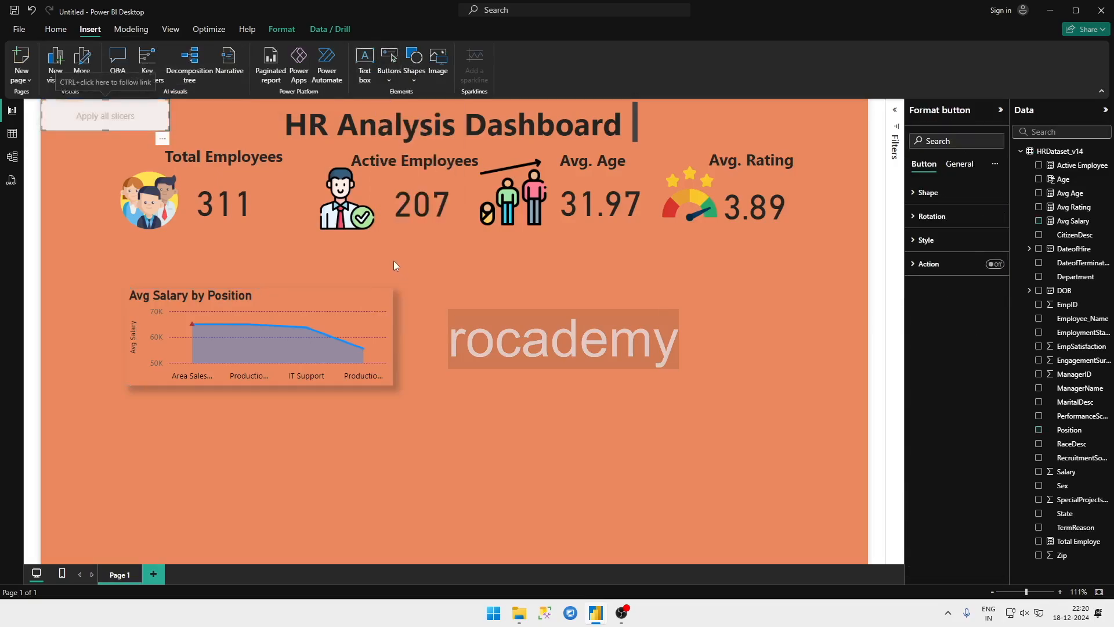
drag(138, 110, 520, 298)
right_click(520, 298)
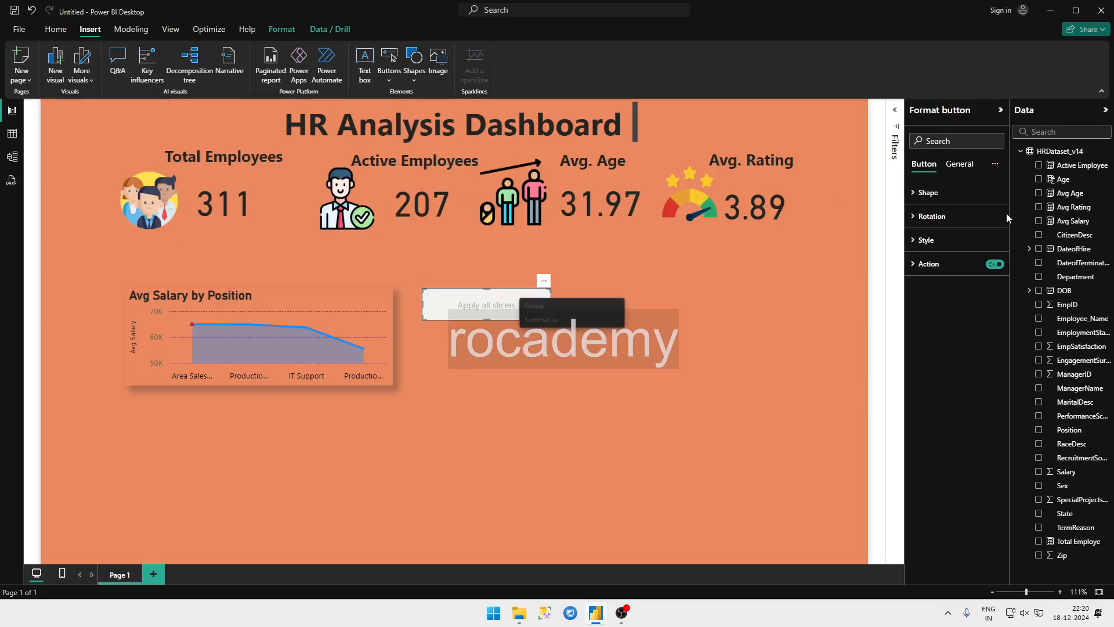
Step: Try to assign the MaritalDesc field to the Apply all slicers button
click(1038, 405)
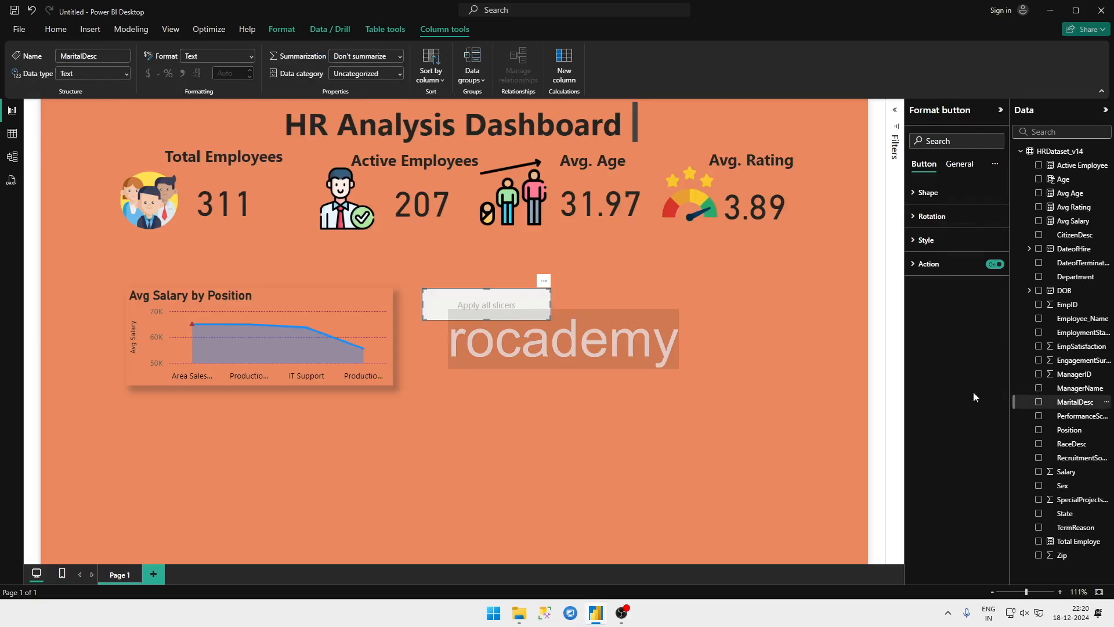
right_click(1037, 401)
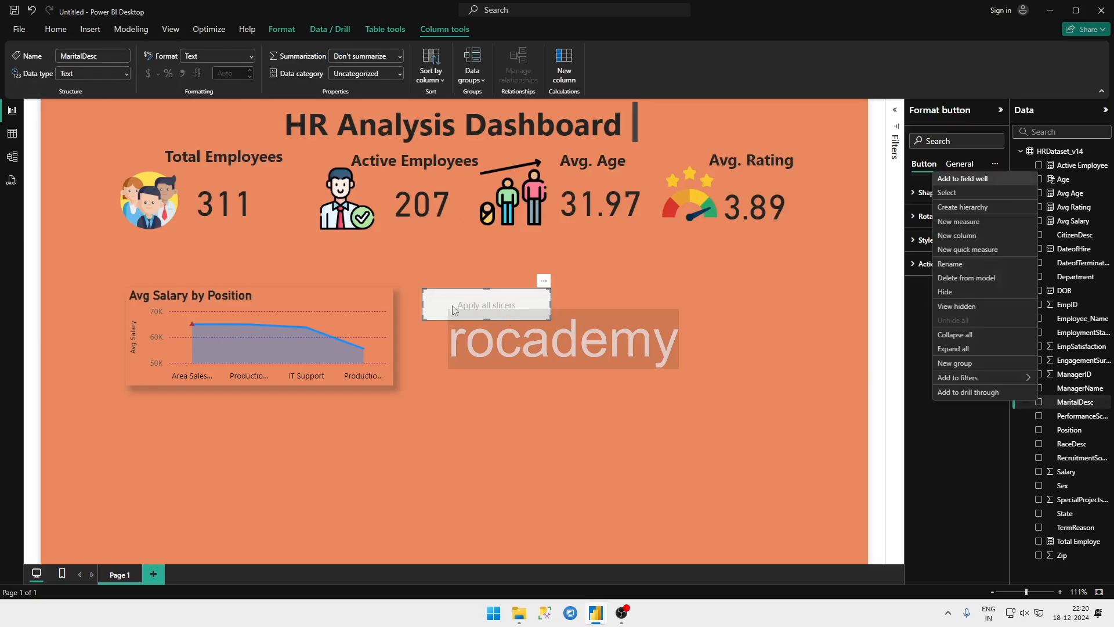
click(1002, 417)
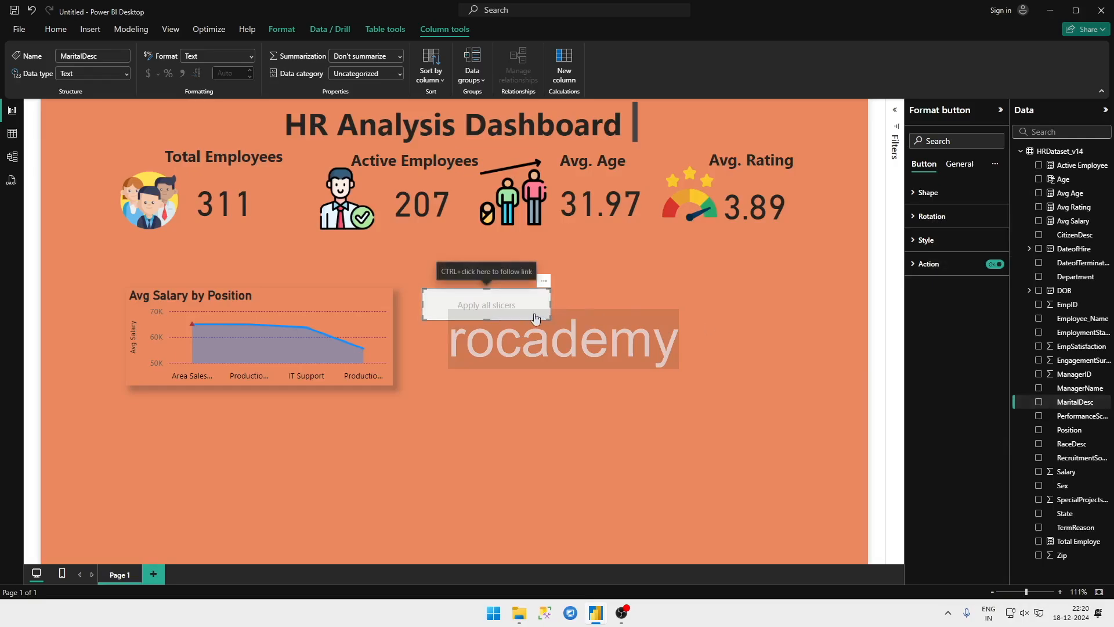
Step: Delete the Apply all slicers button and suppress further warnings about the changed slicer behavior
key(Delete)
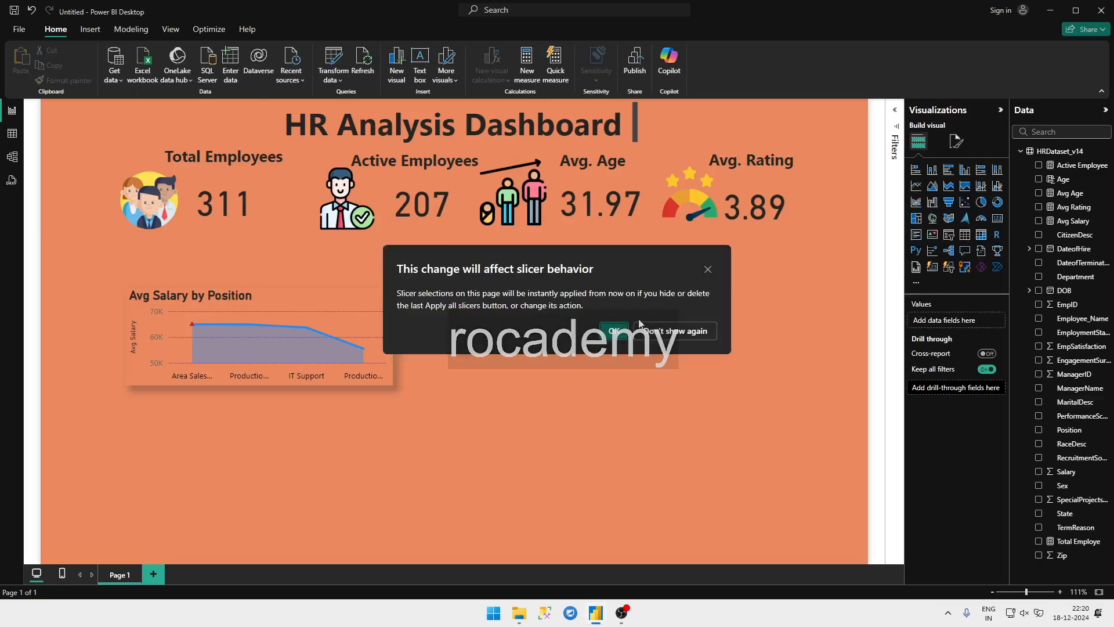
click(667, 334)
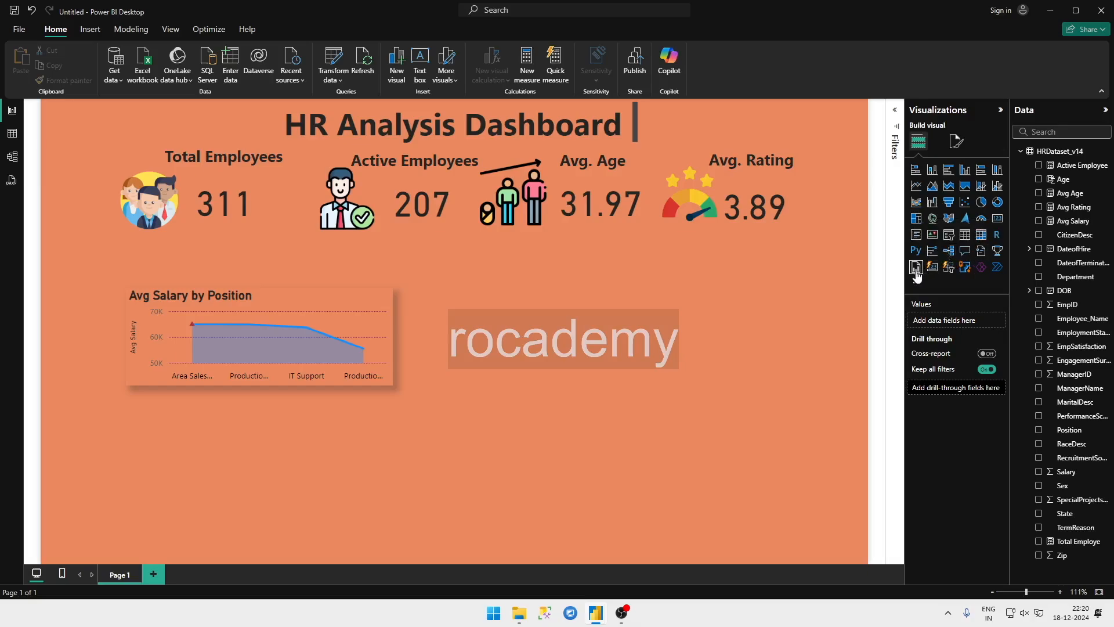
Step: Create a table visual of the MaritalDesc field below the chart and look through its additional options
click(1037, 402)
right_click(1039, 405)
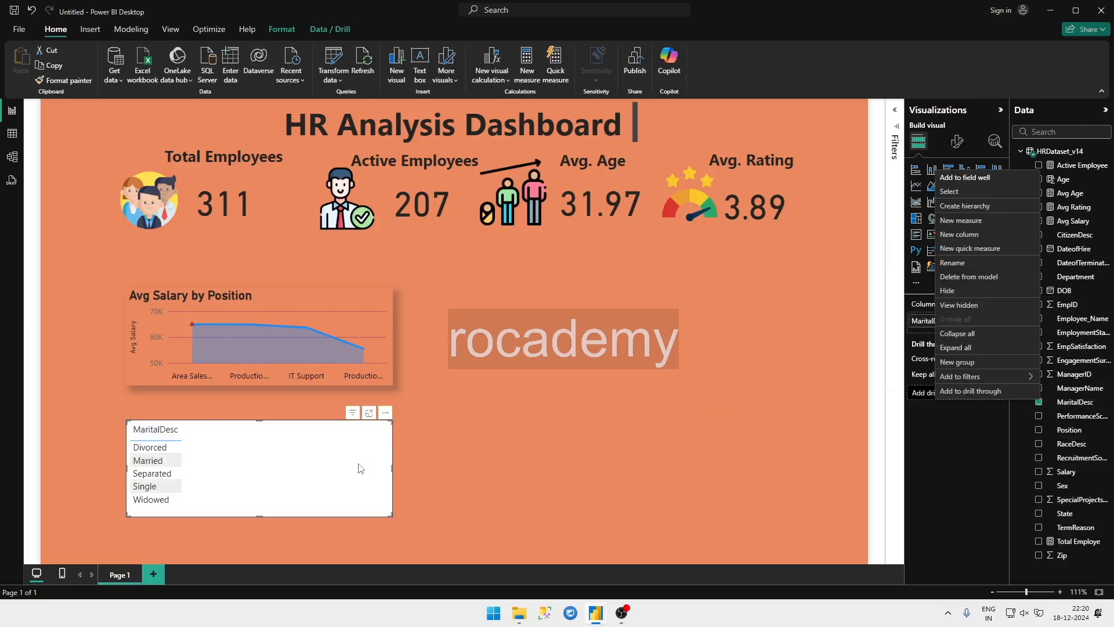
click(303, 453)
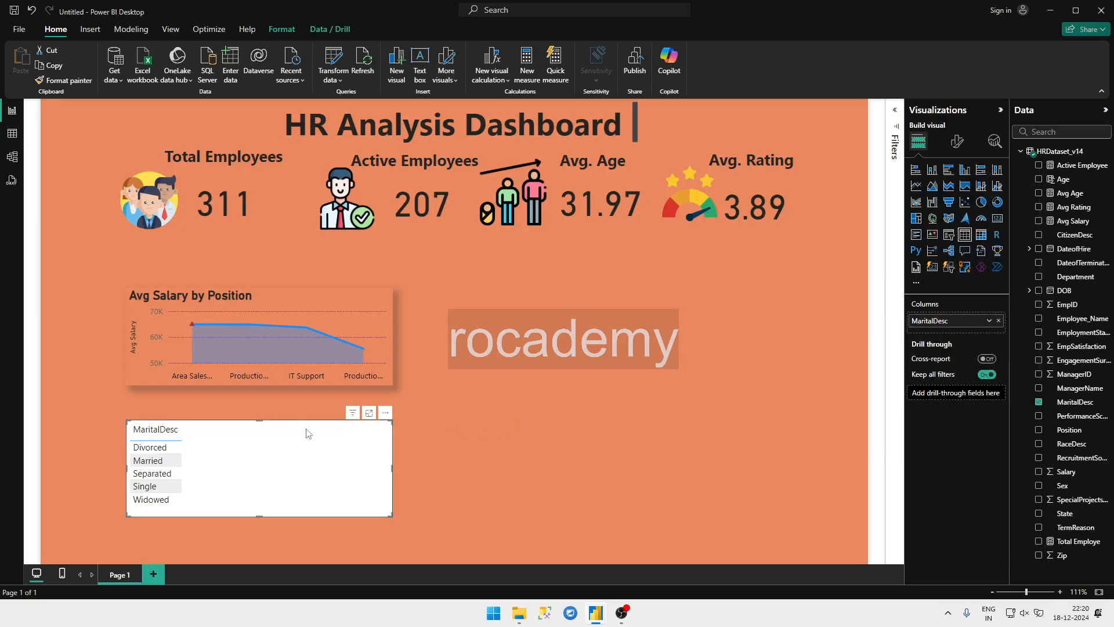
click(385, 413)
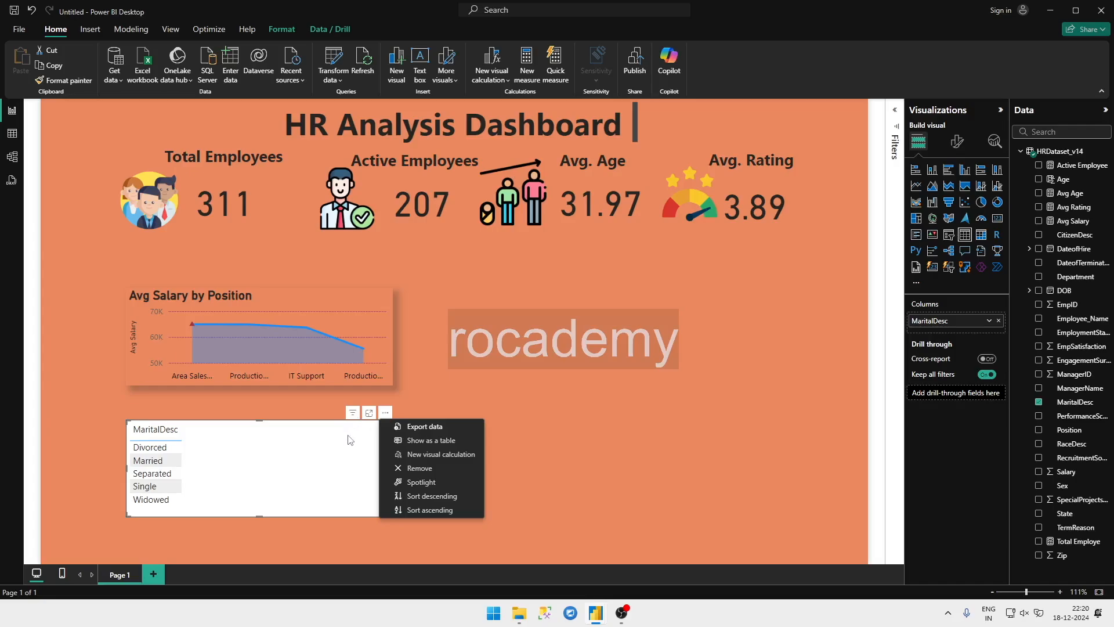
click(385, 412)
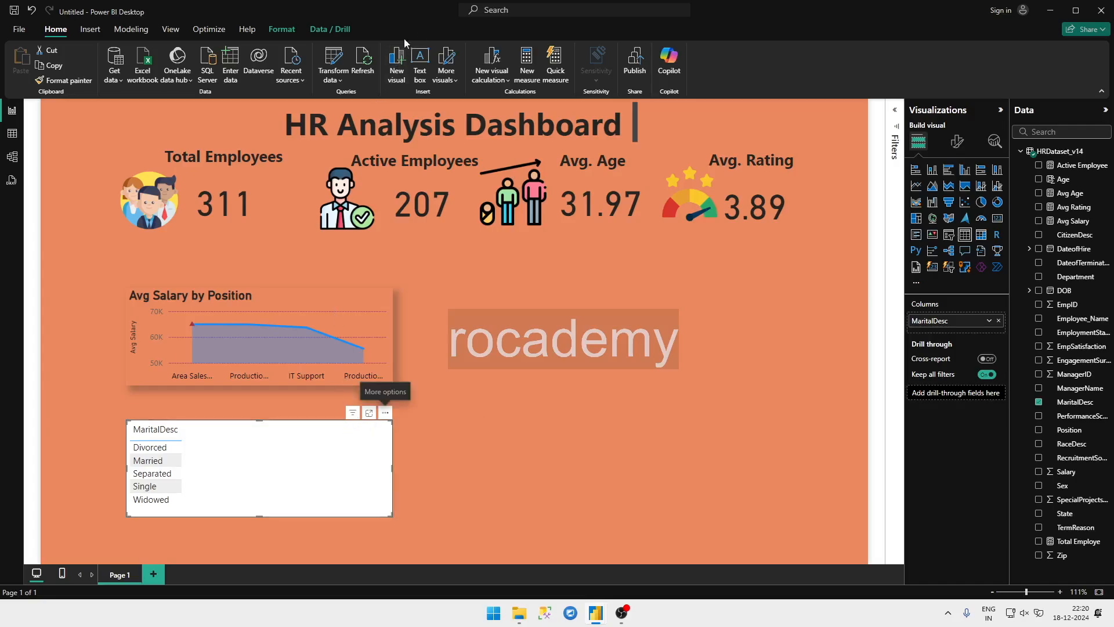
Step: Look through the formatting, view and insertion commands, including the button and shape types, for a slicer option
click(279, 29)
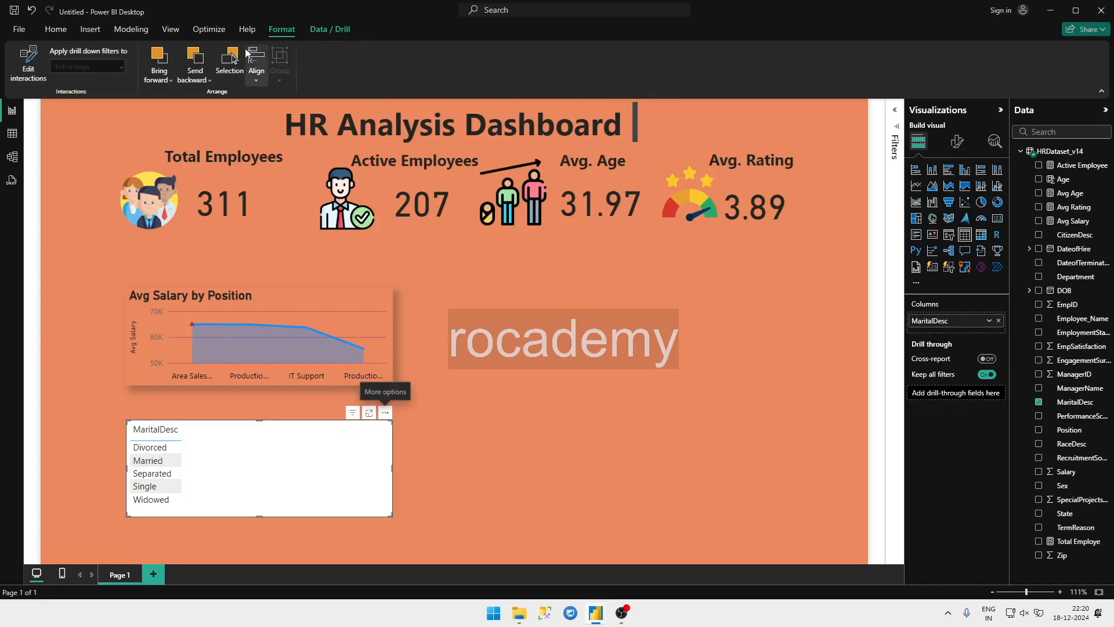
click(168, 30)
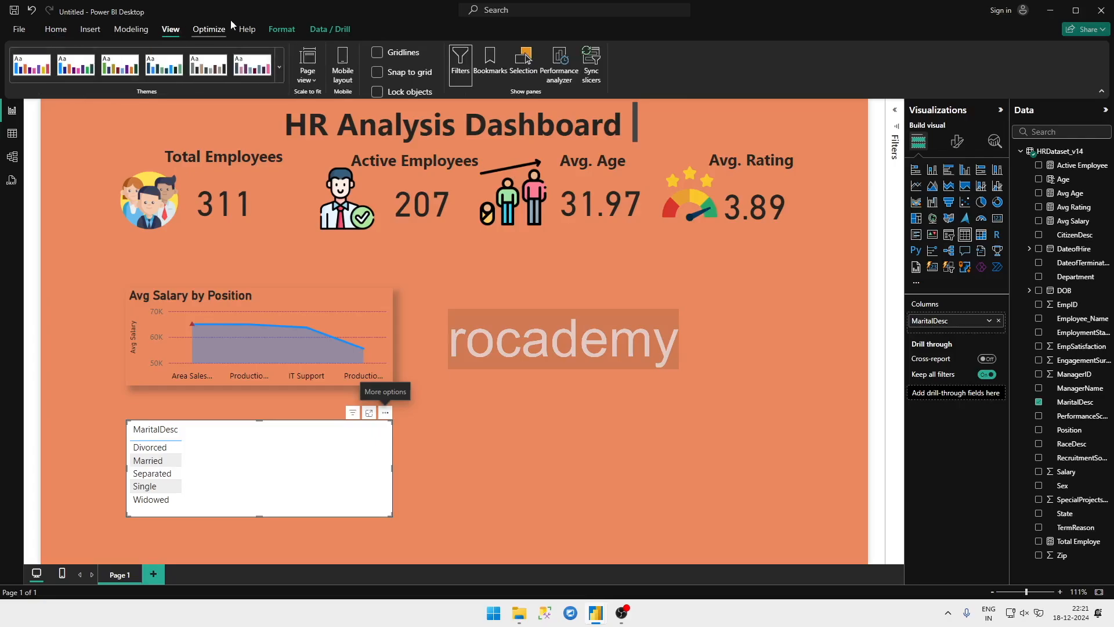
click(100, 29)
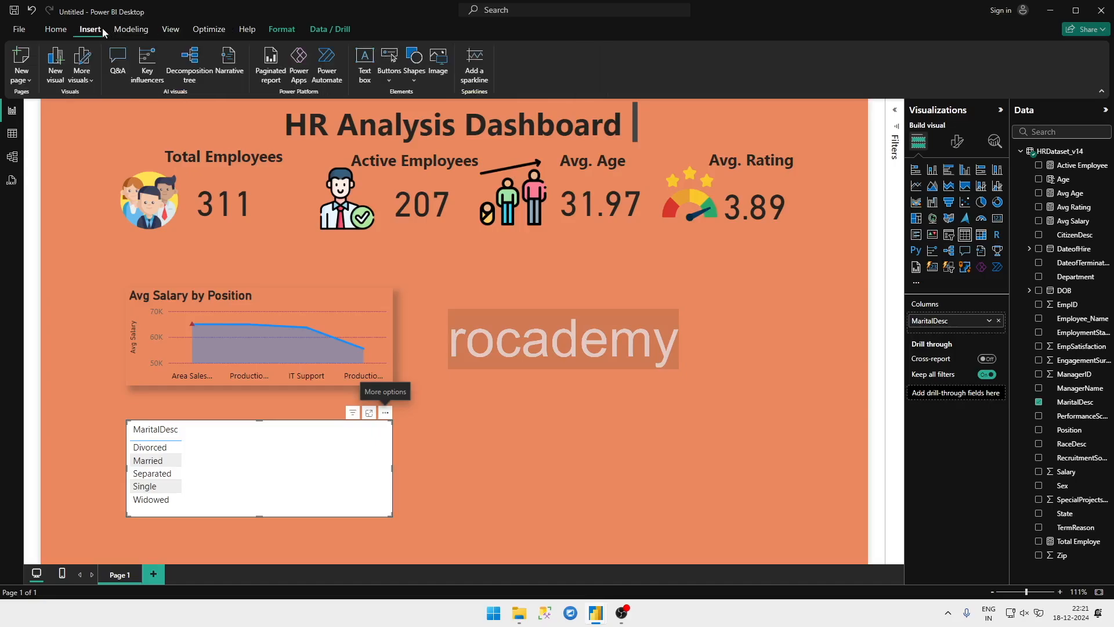
click(387, 81)
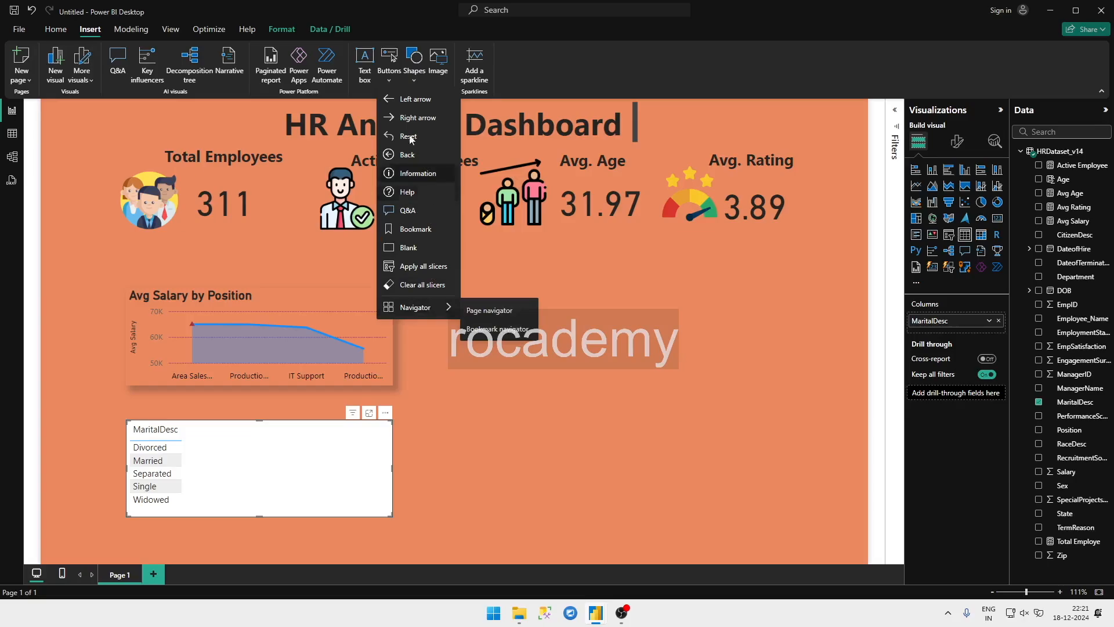
click(391, 64)
click(390, 60)
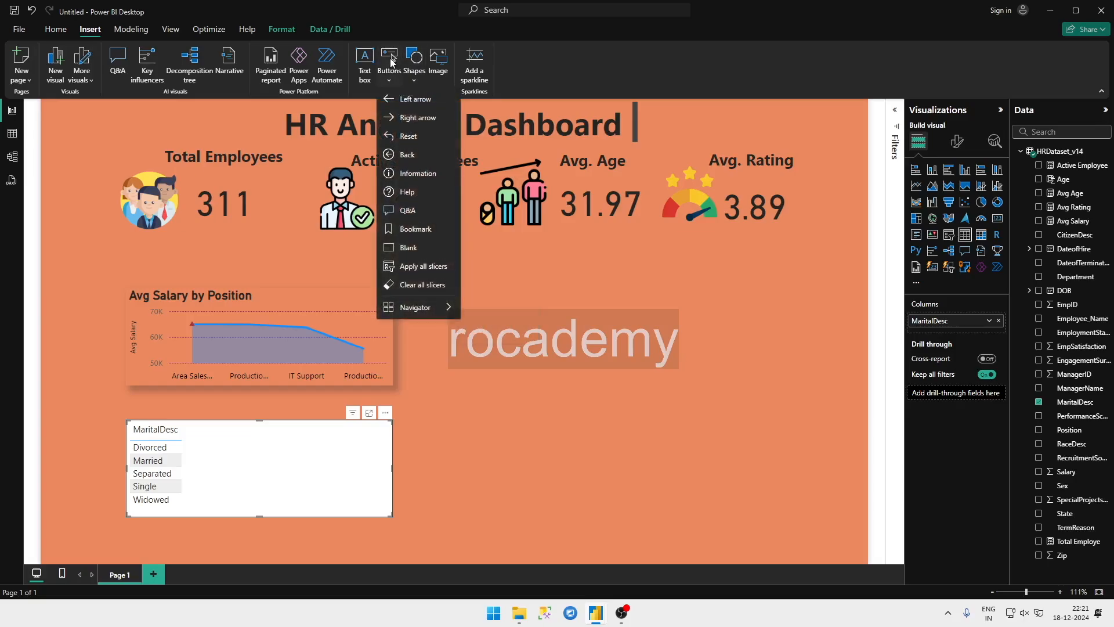
click(390, 58)
click(390, 58)
click(418, 65)
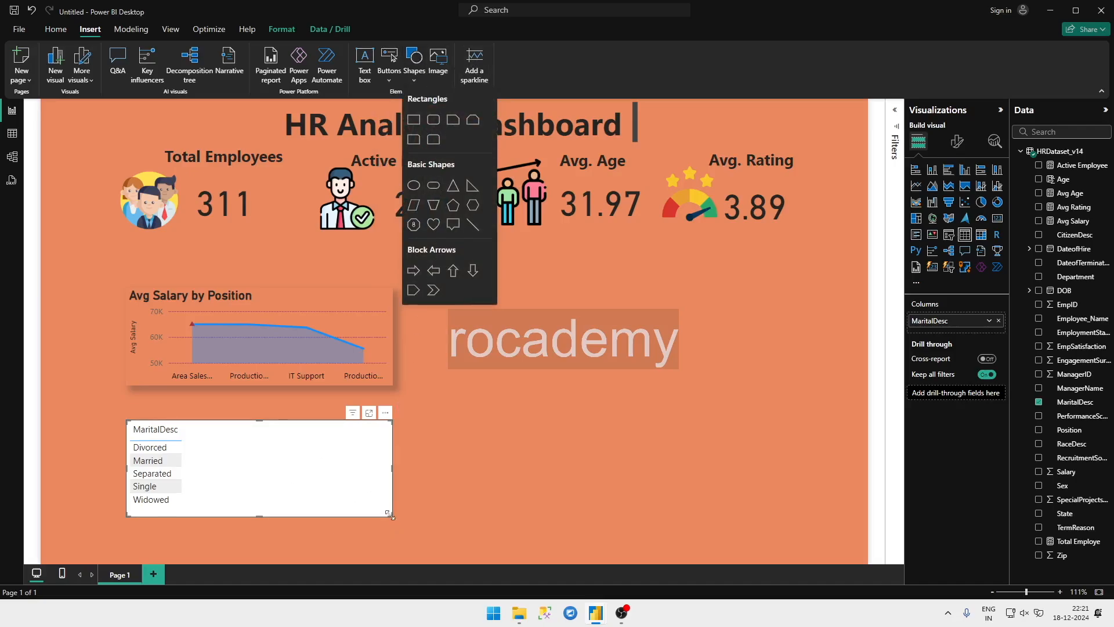
Step: Shrink the MaritalDesc table visual and delete it from the page
drag(392, 517, 246, 509)
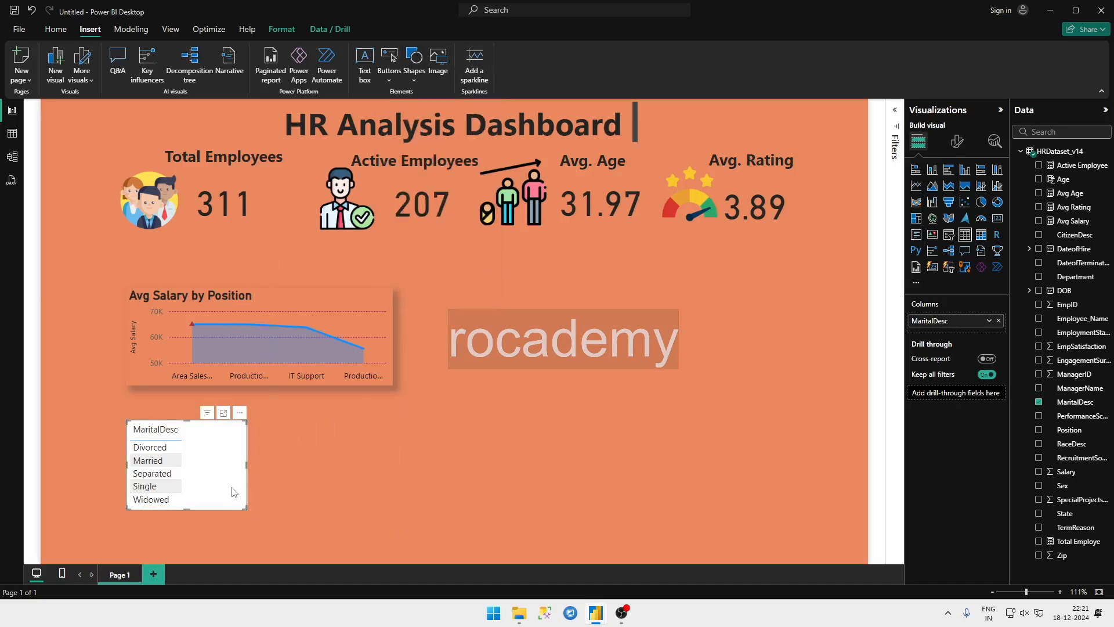
key(Delete)
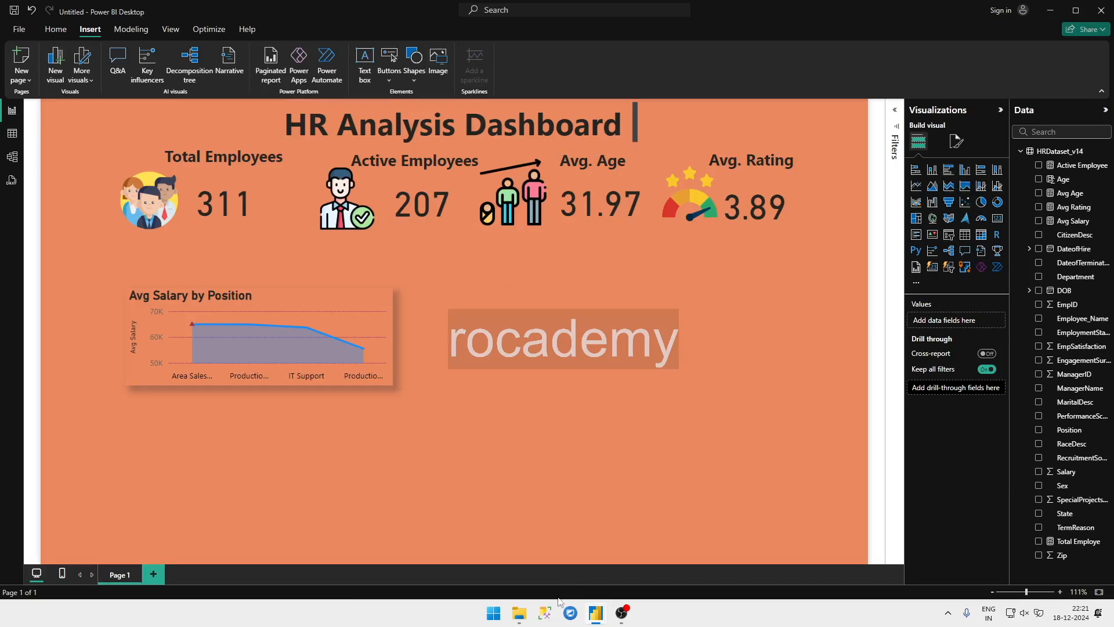
Step: Switch to the reference HR Analytics report and check which visual type and field its marital-status tiles use
mouse_move(594, 610)
click(558, 567)
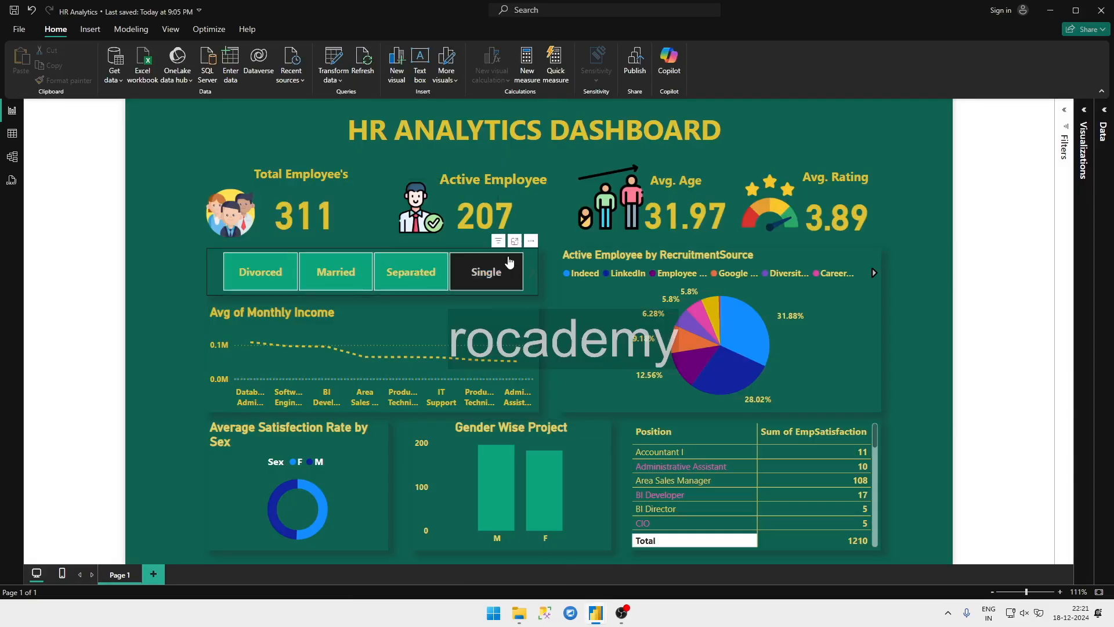
click(534, 256)
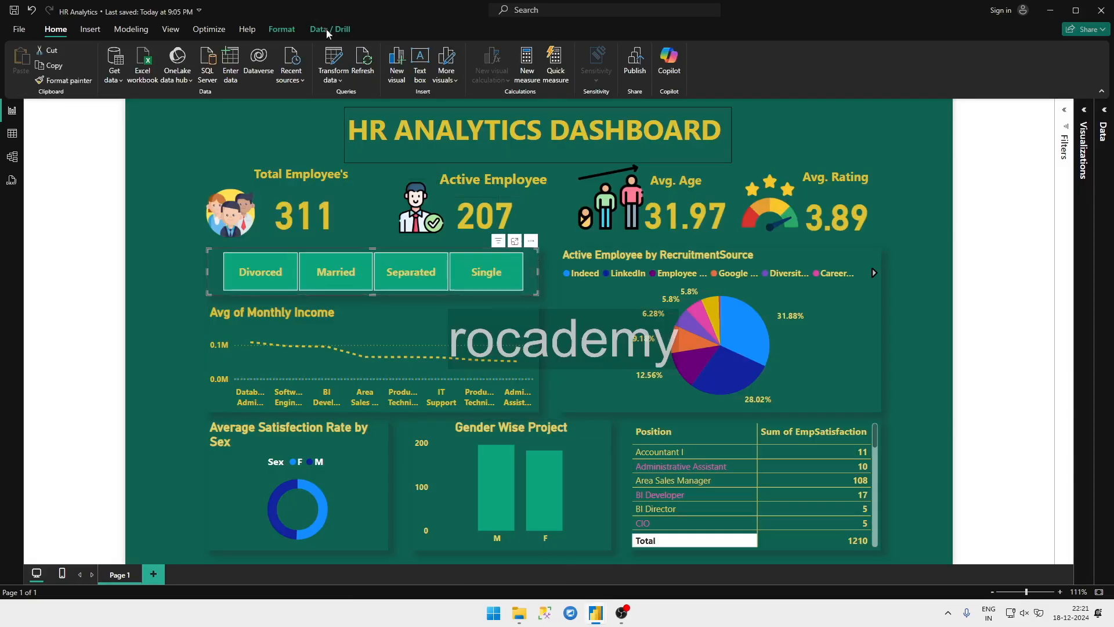
click(90, 29)
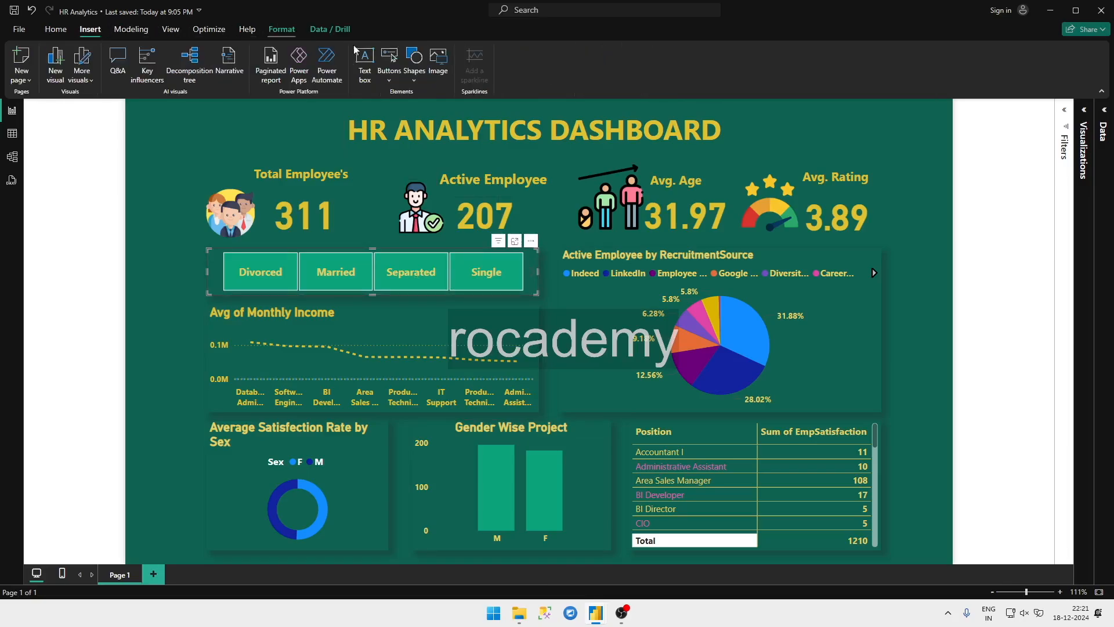
click(1089, 110)
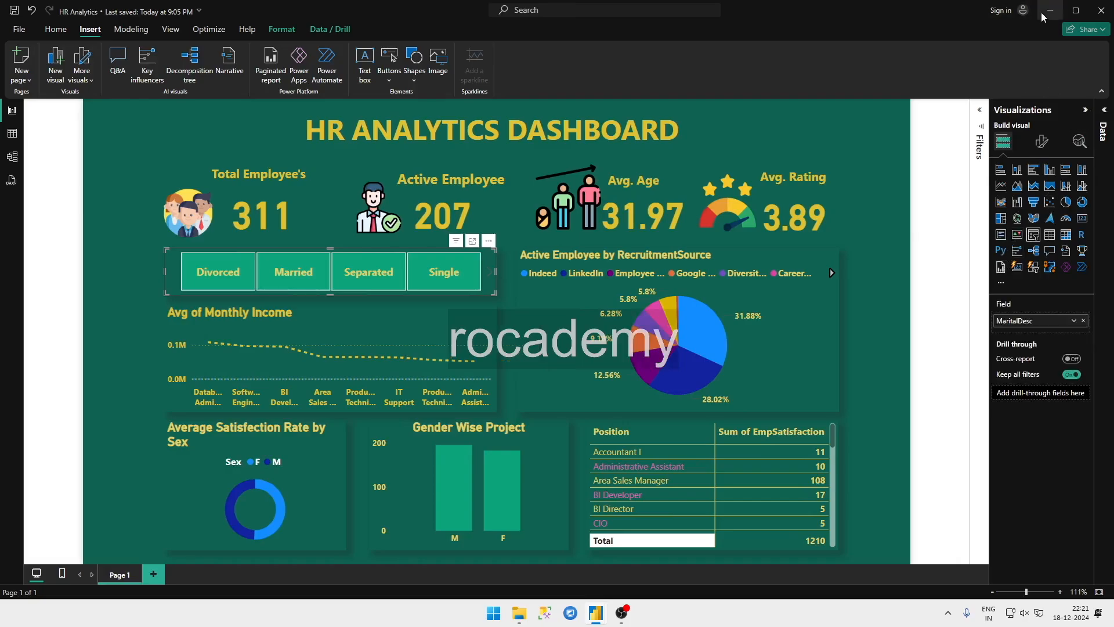
Step: Return to the new report, add a MaritalDesc slicer below the chart and resize it to fit its list of options
mouse_move(598, 612)
click(629, 561)
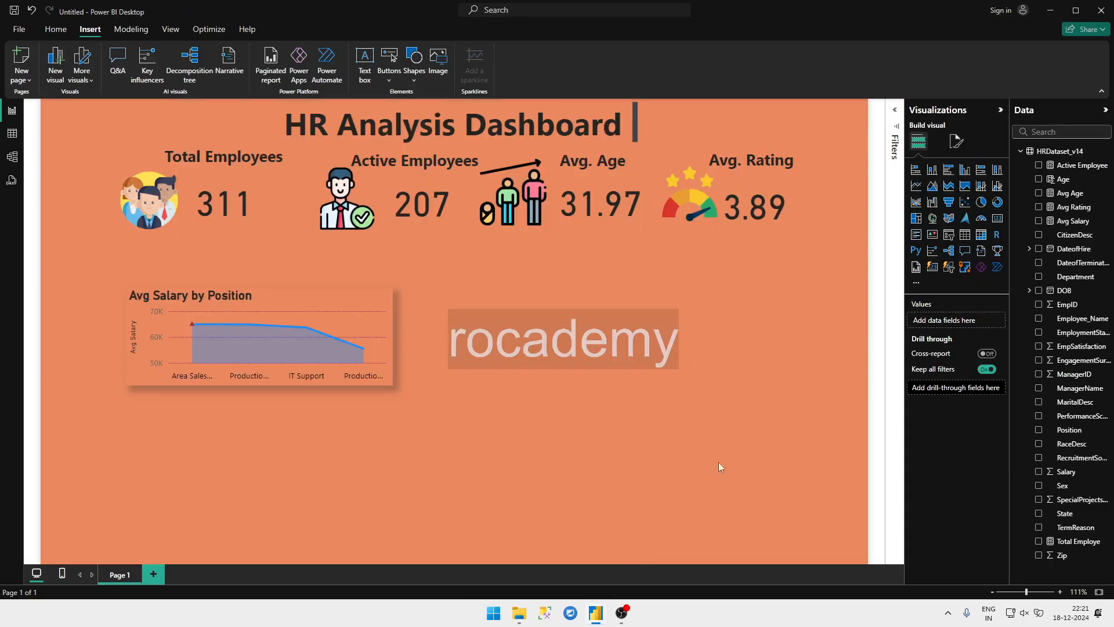
click(951, 237)
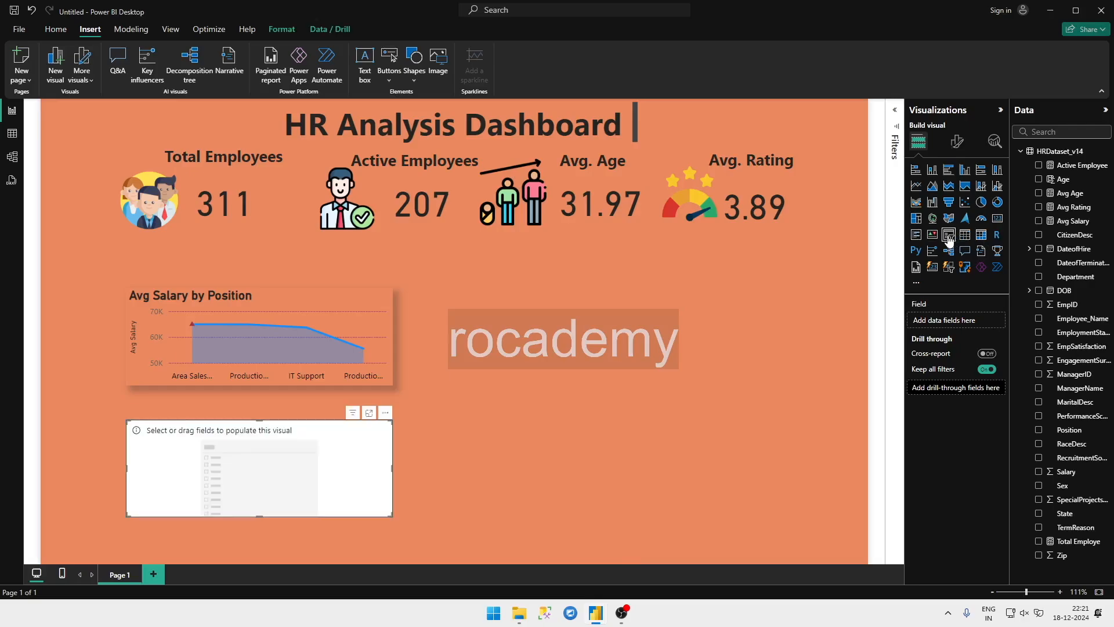
click(1038, 402)
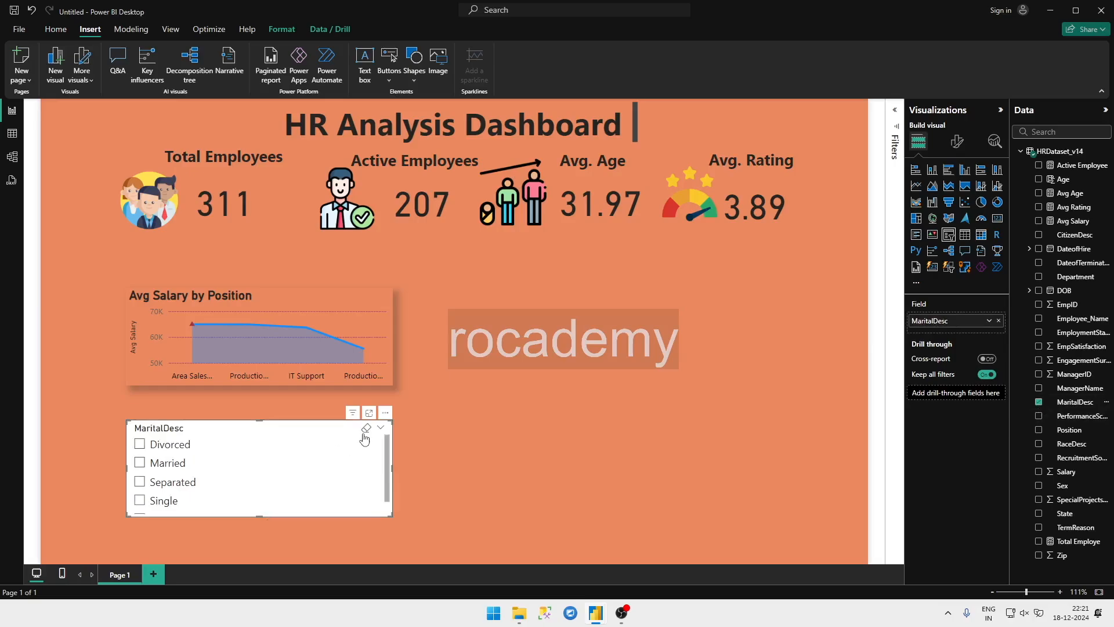
drag(391, 515, 217, 534)
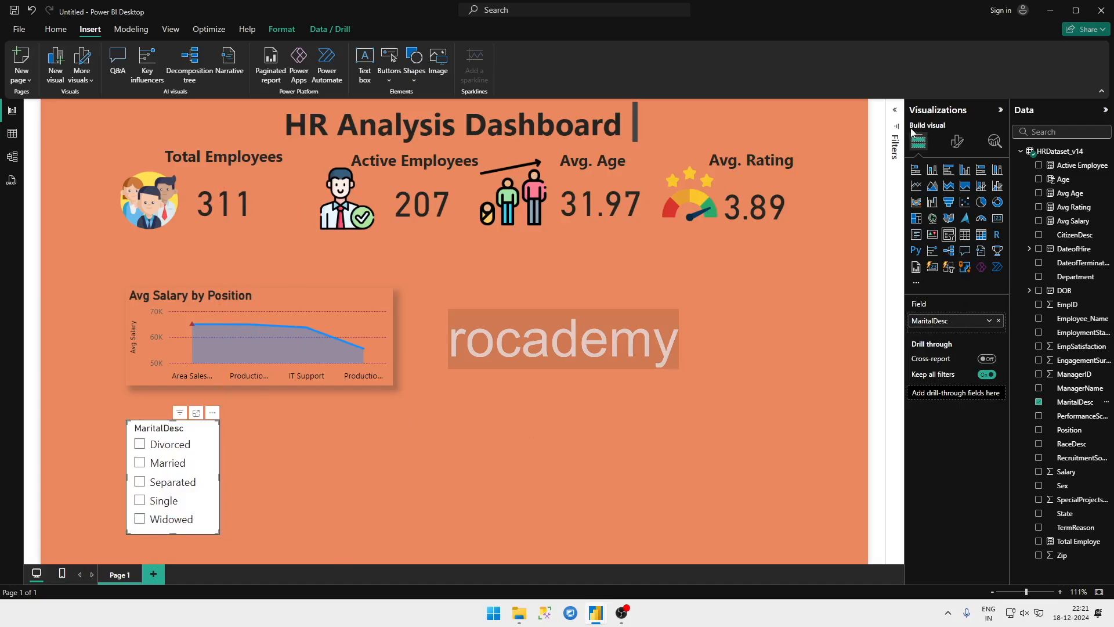
Step: Set the MaritalDesc slicer's style to Tile in its slicer settings
click(894, 110)
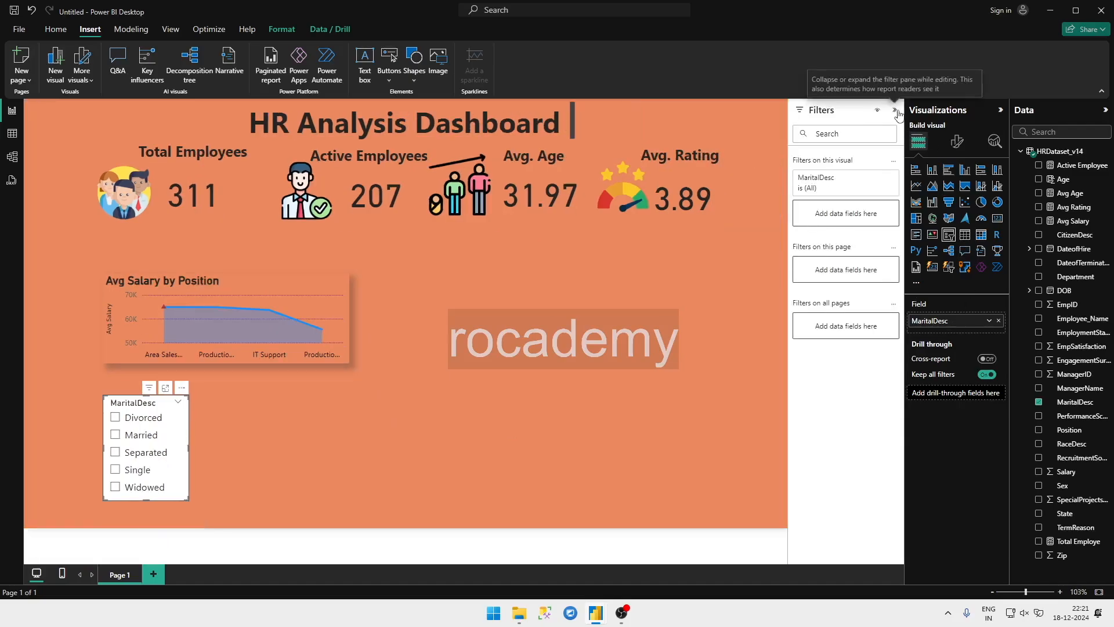
click(894, 110)
click(958, 141)
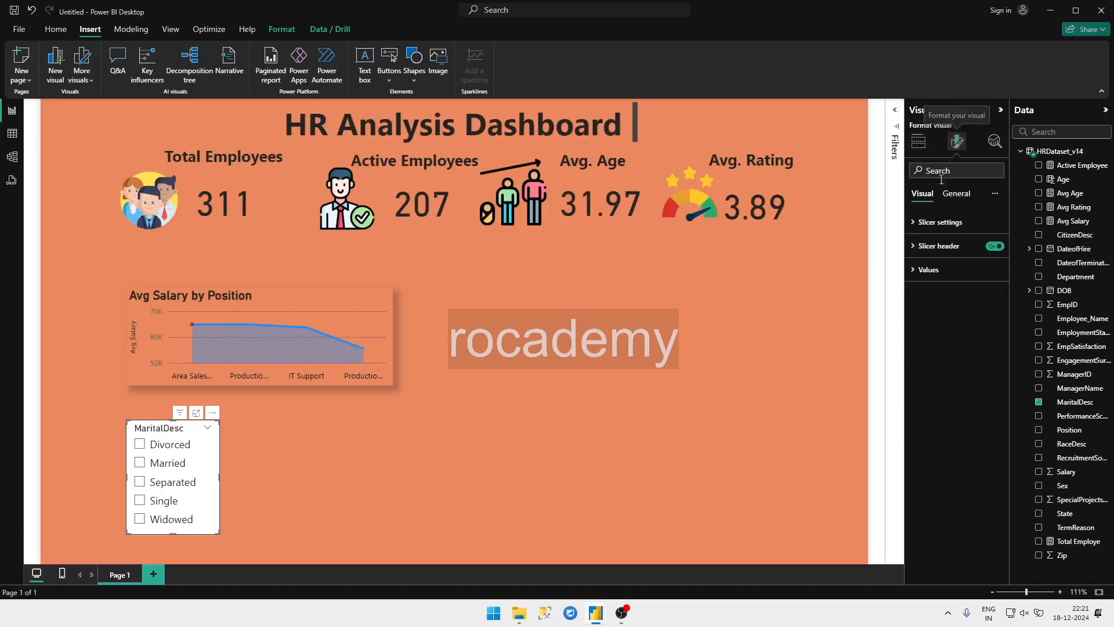
click(928, 223)
click(941, 282)
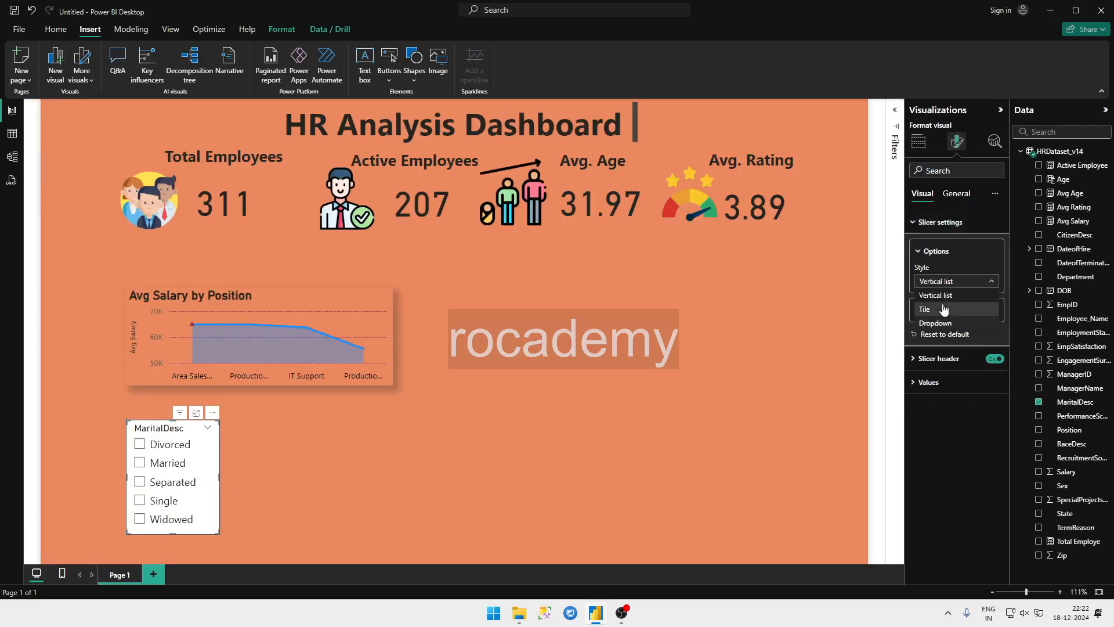
click(941, 293)
click(935, 293)
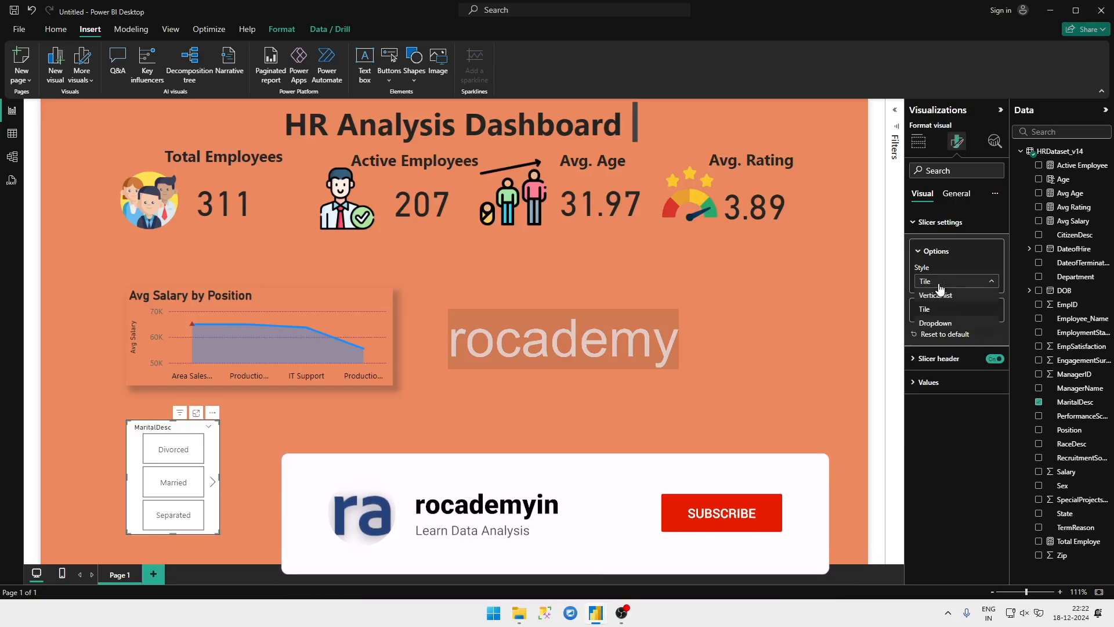
click(934, 314)
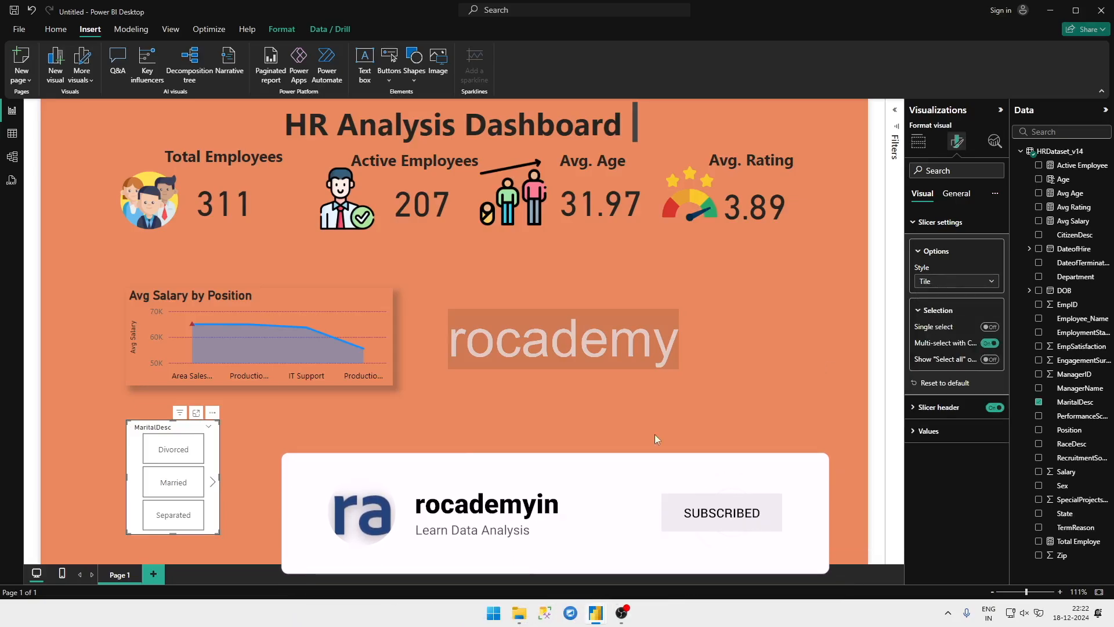
Step: Reshape the slicer into a row about 412 wide and 75 high directly above the chart, and turn off its header
drag(220, 533, 378, 468)
drag(316, 418, 303, 241)
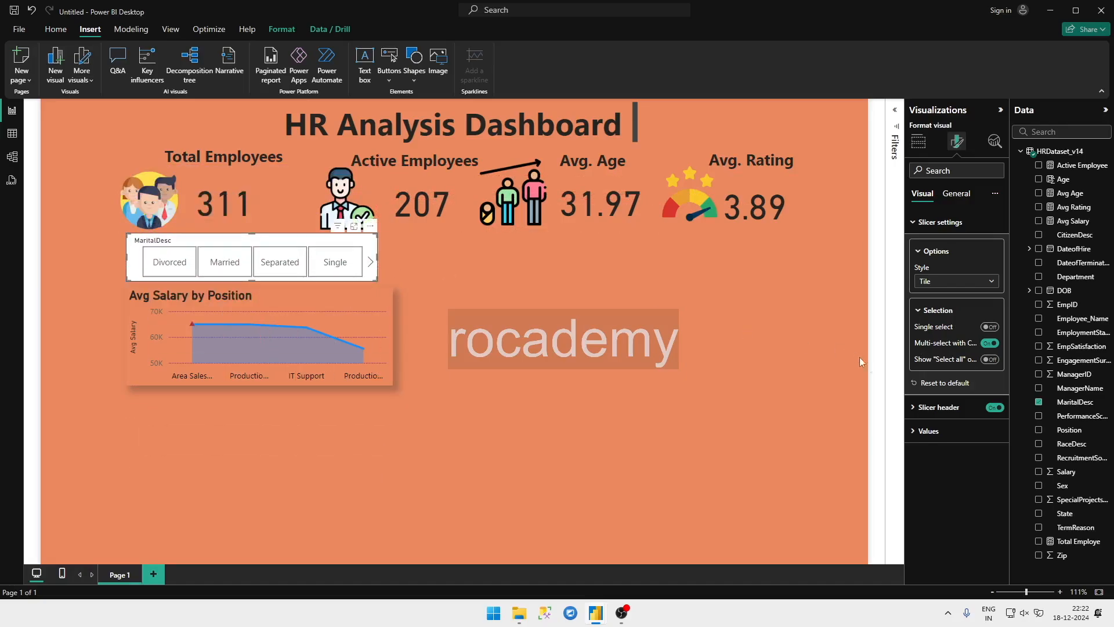
click(993, 407)
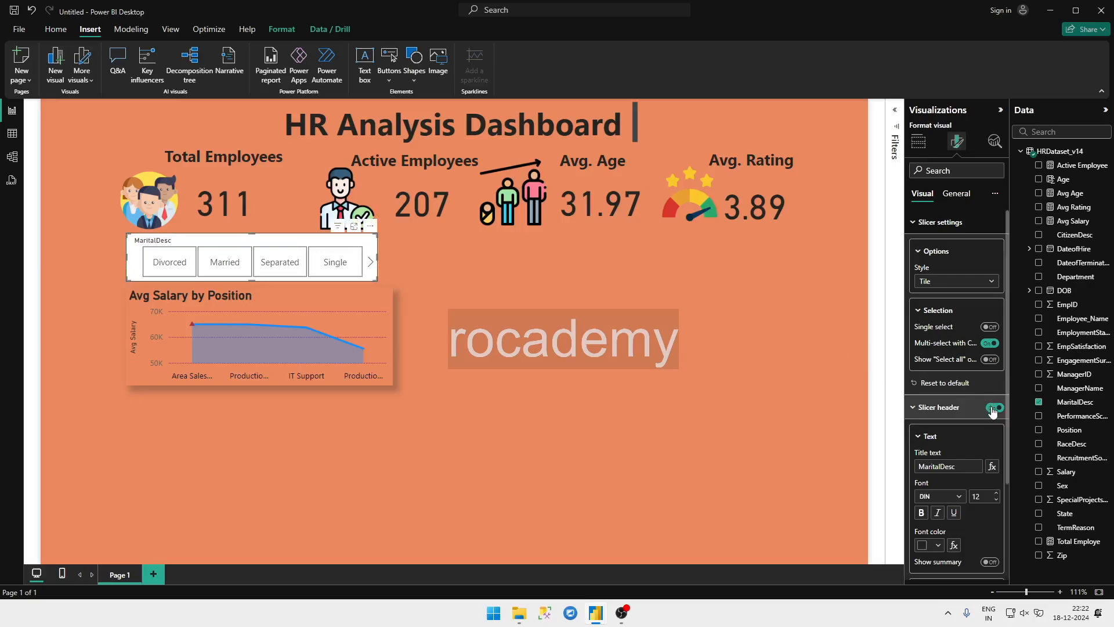
click(808, 470)
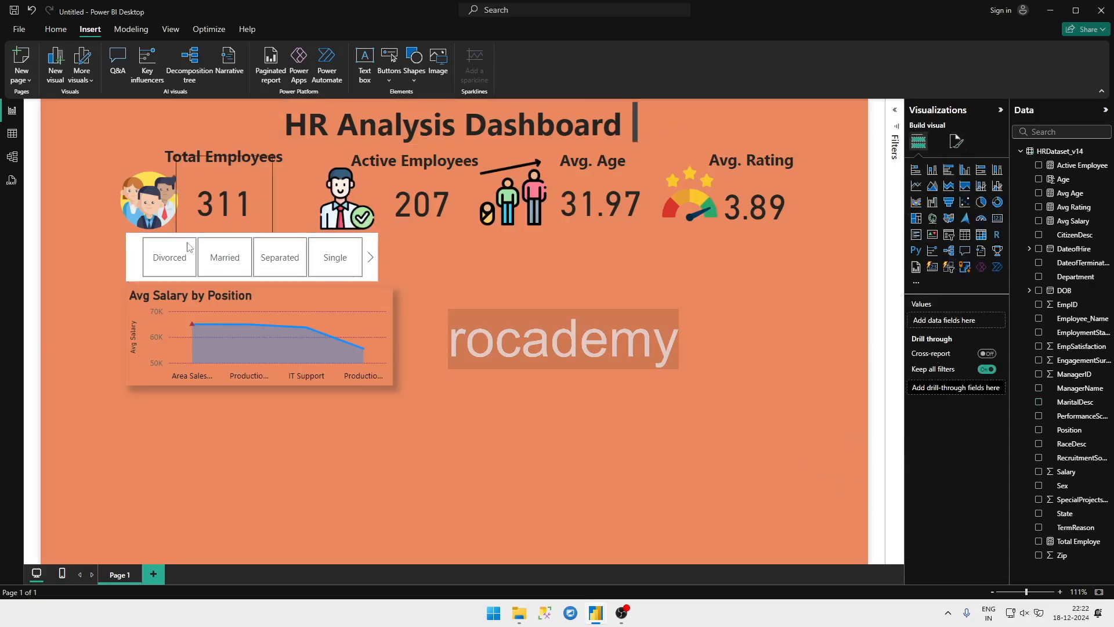
drag(369, 278, 393, 258)
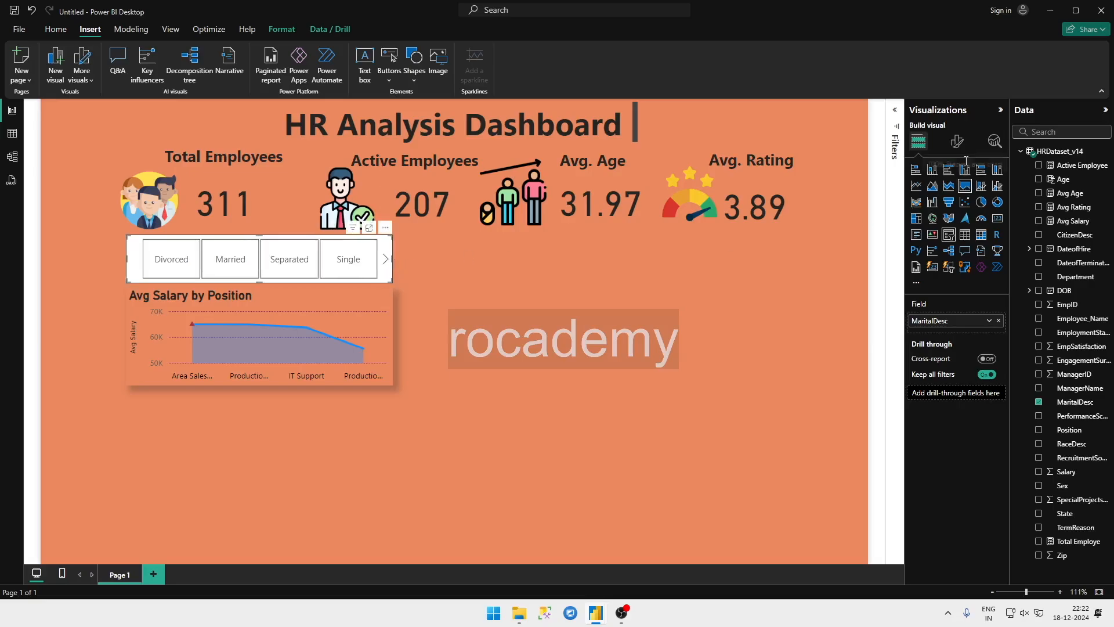
Step: Turn off the MaritalDesc slicer's background and open its size properties
click(957, 141)
click(940, 222)
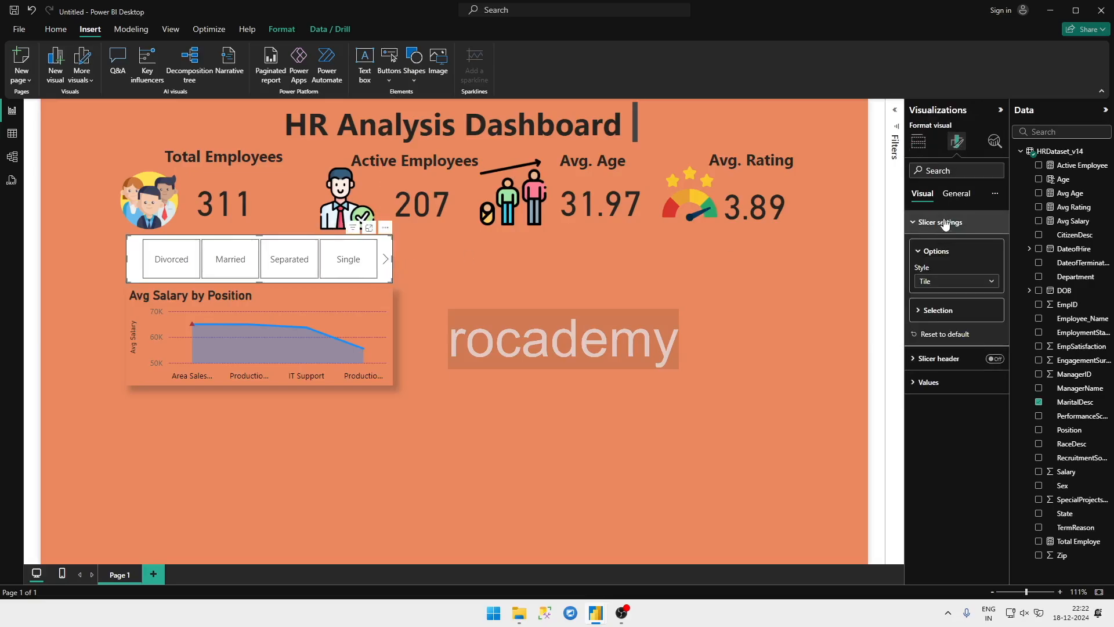
click(956, 194)
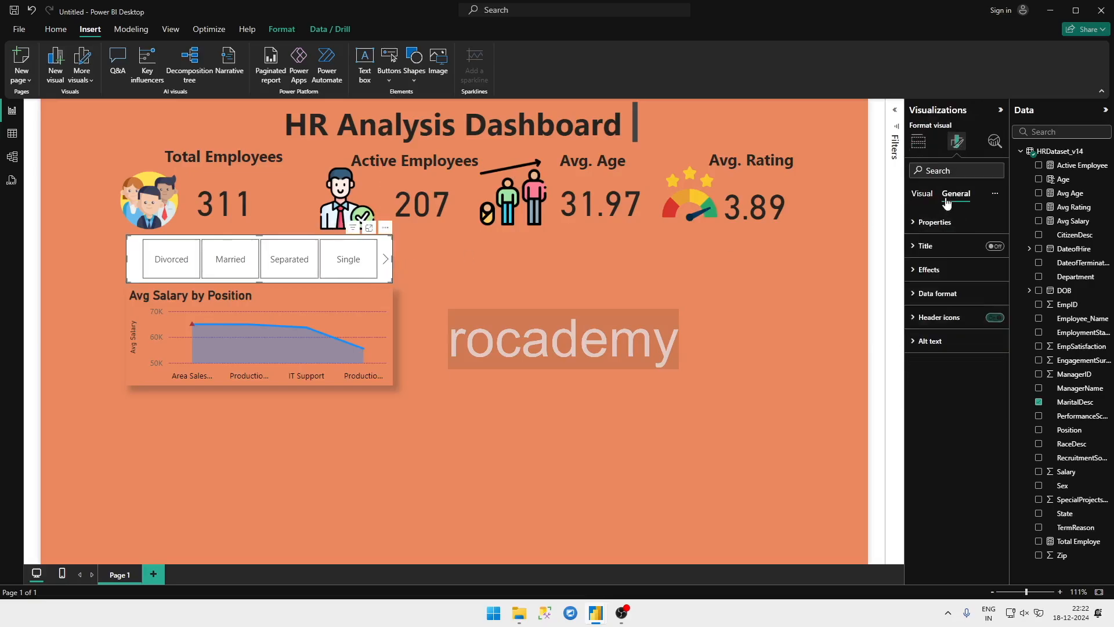
click(945, 270)
click(996, 306)
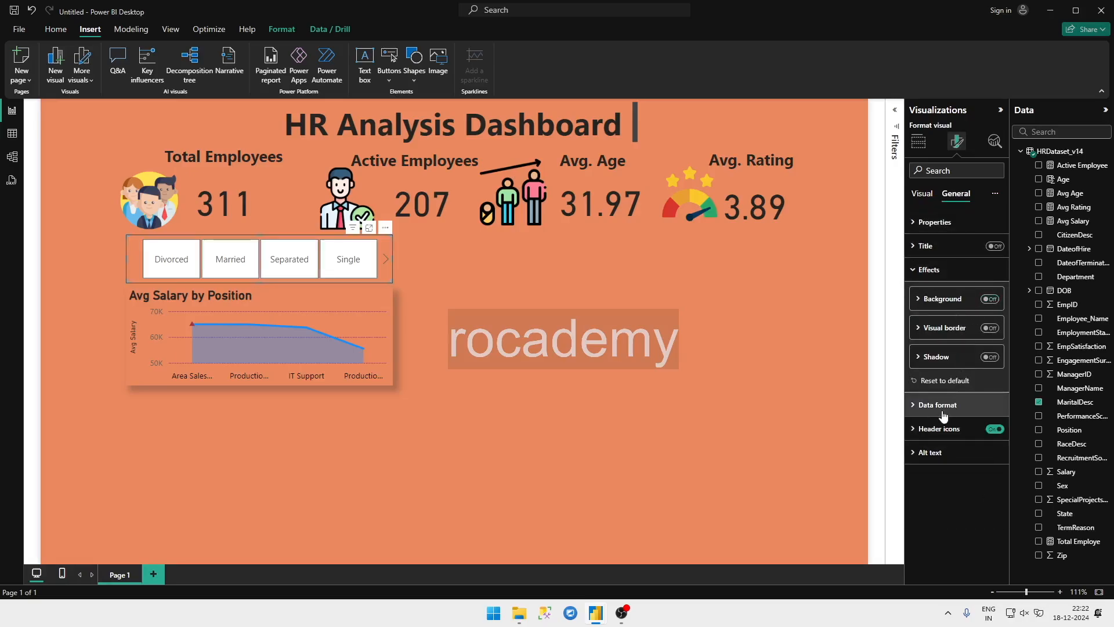
click(944, 223)
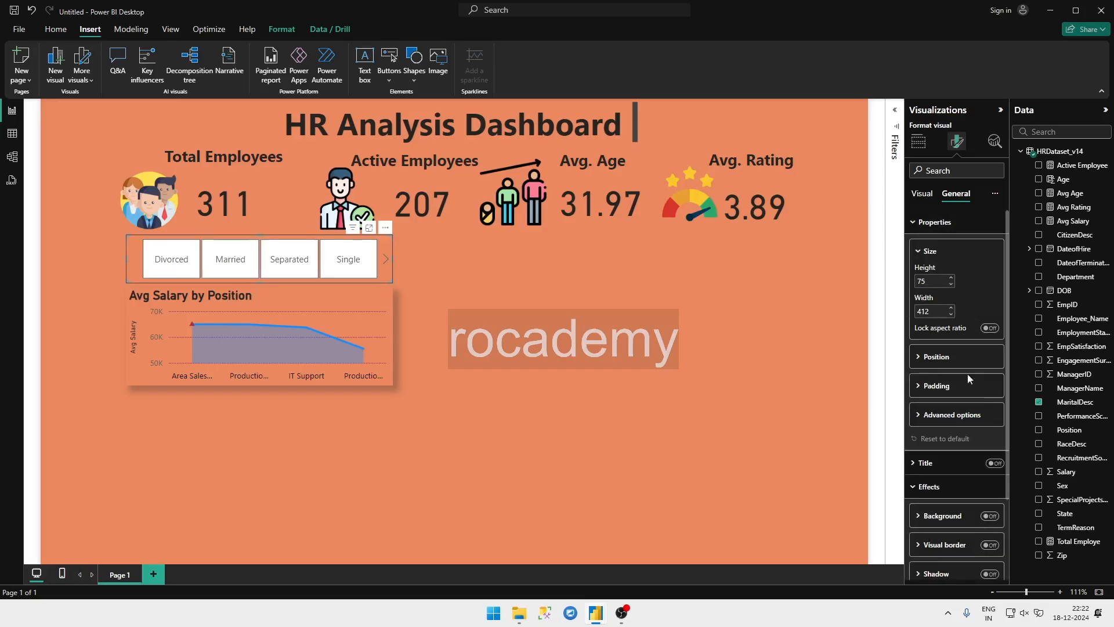
Step: Turn on the MaritalDesc slicer's shadow and leave its background switched off
scroll(954, 481, down, 3)
click(990, 415)
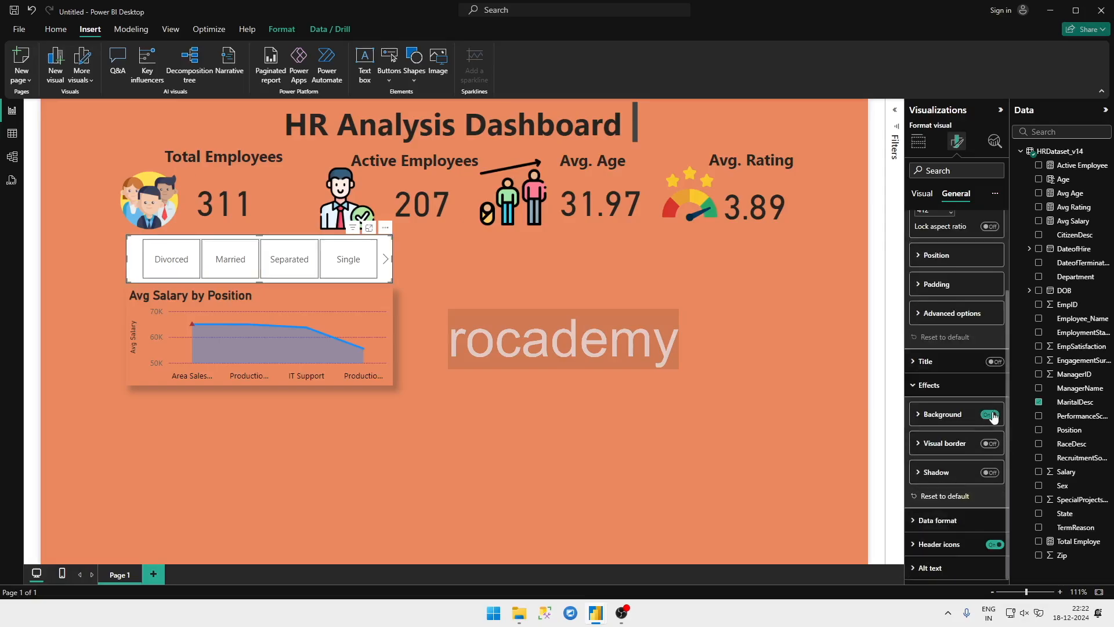
click(988, 416)
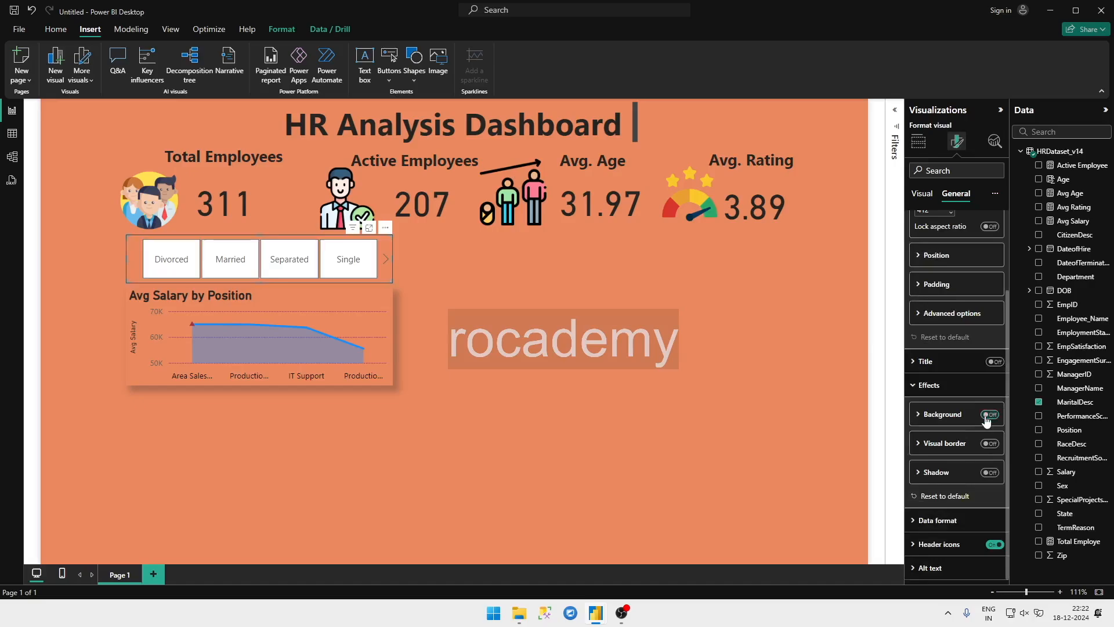
click(986, 473)
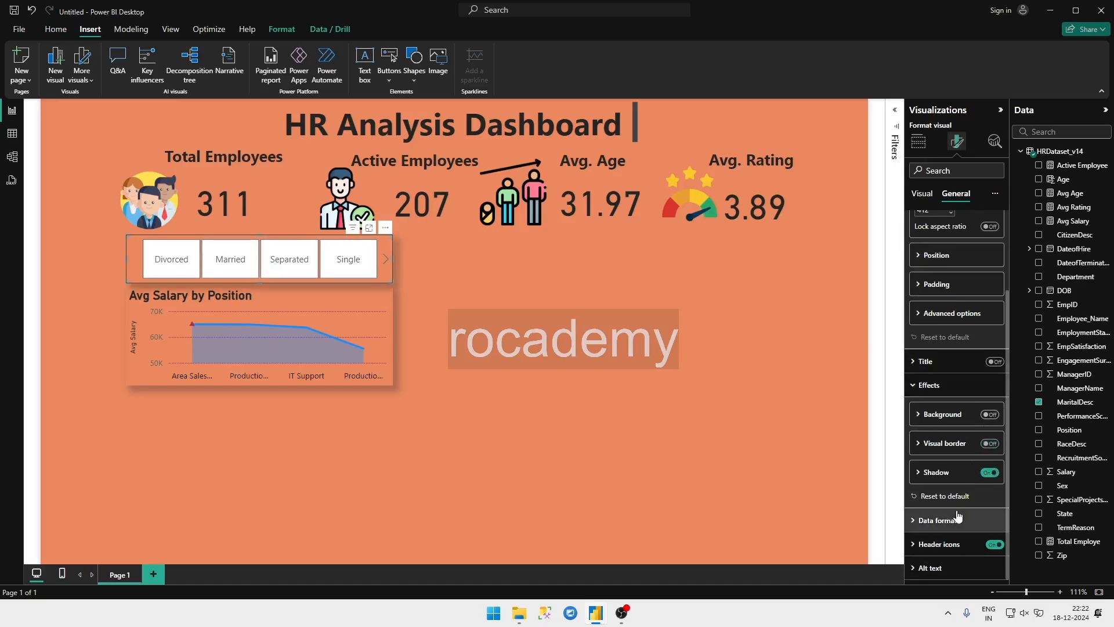
scroll(946, 331, up, 3)
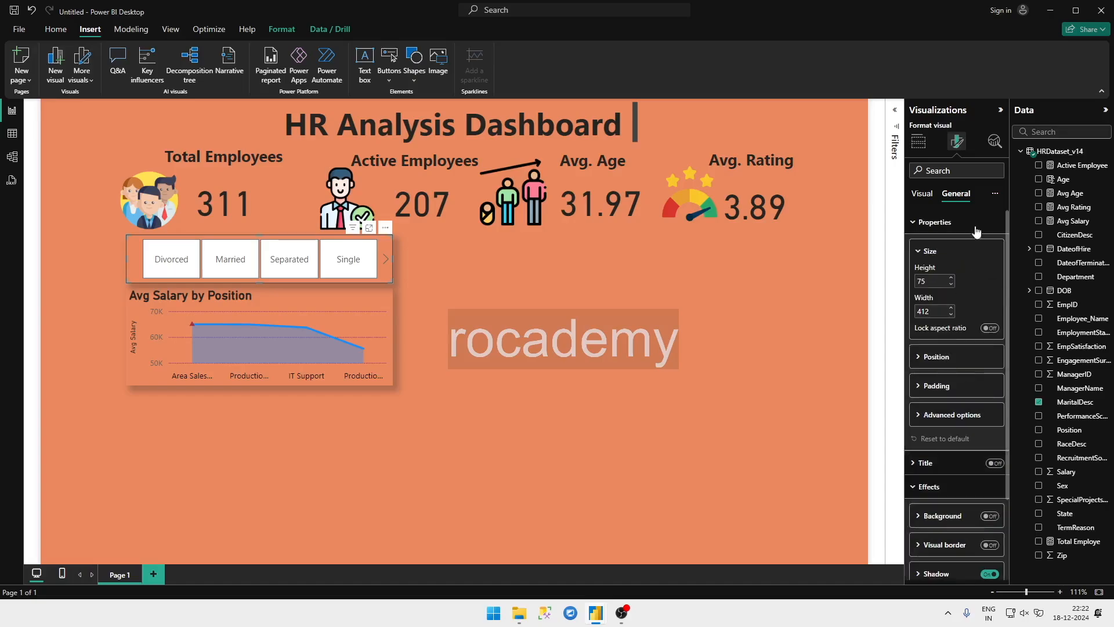
scroll(917, 269, down, 3)
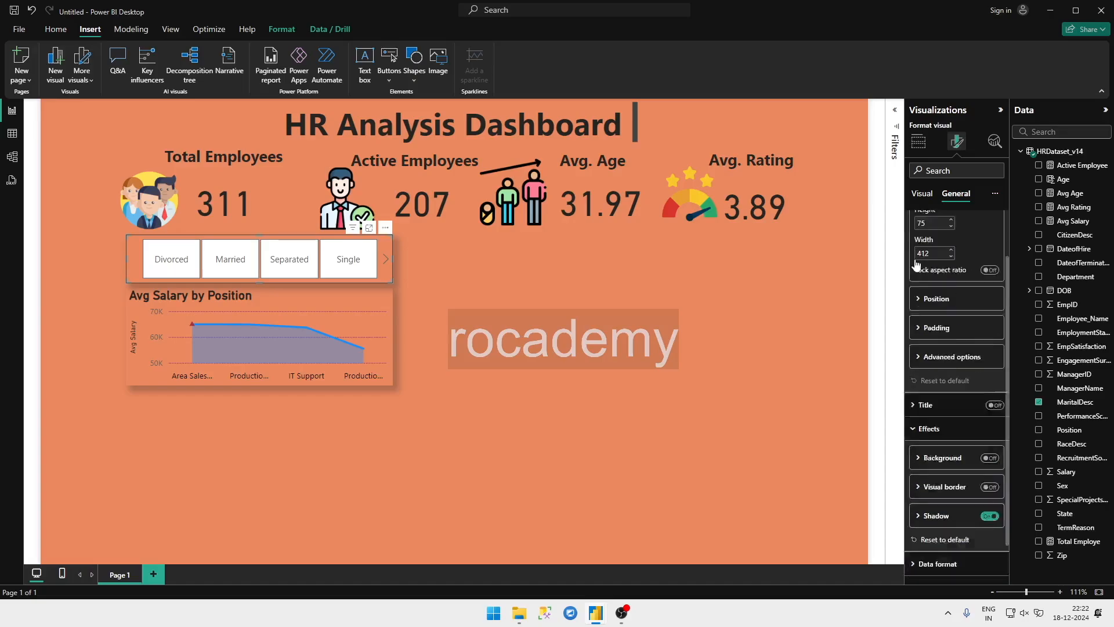
Step: Format the MaritalDesc slicer's values as bold, size 11 and purple
click(922, 195)
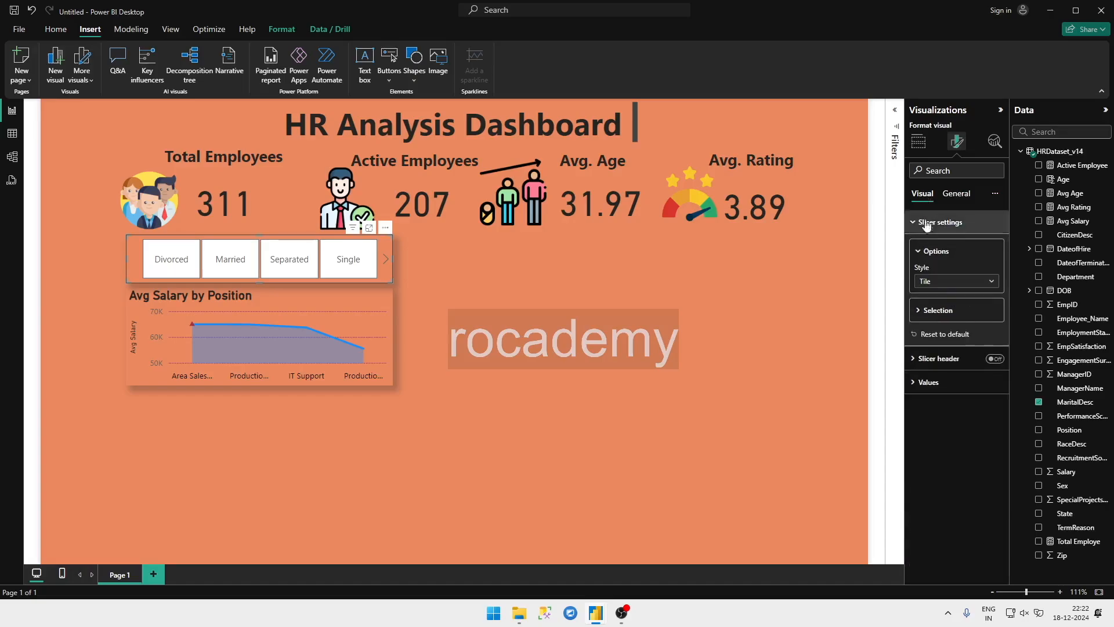
click(927, 382)
scroll(945, 426, down, 1)
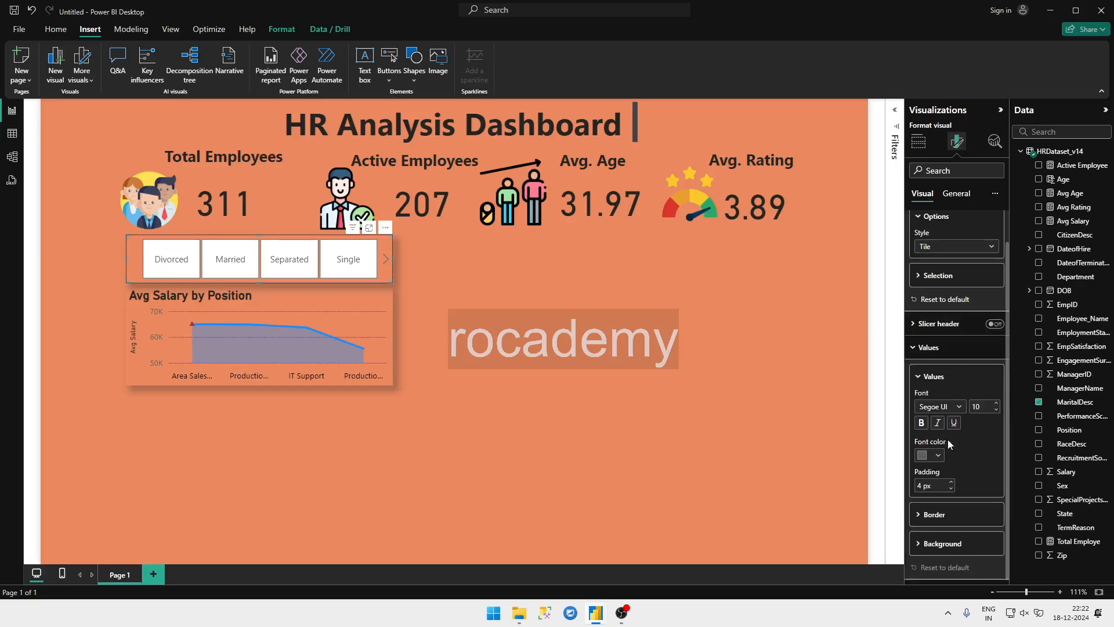
click(937, 458)
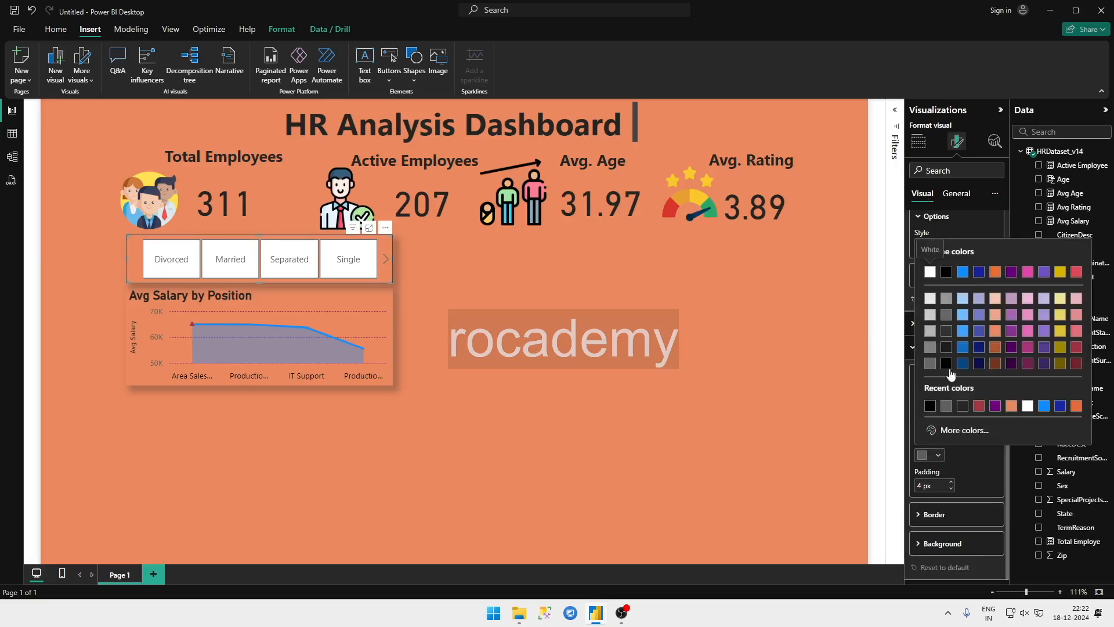
click(994, 407)
click(921, 422)
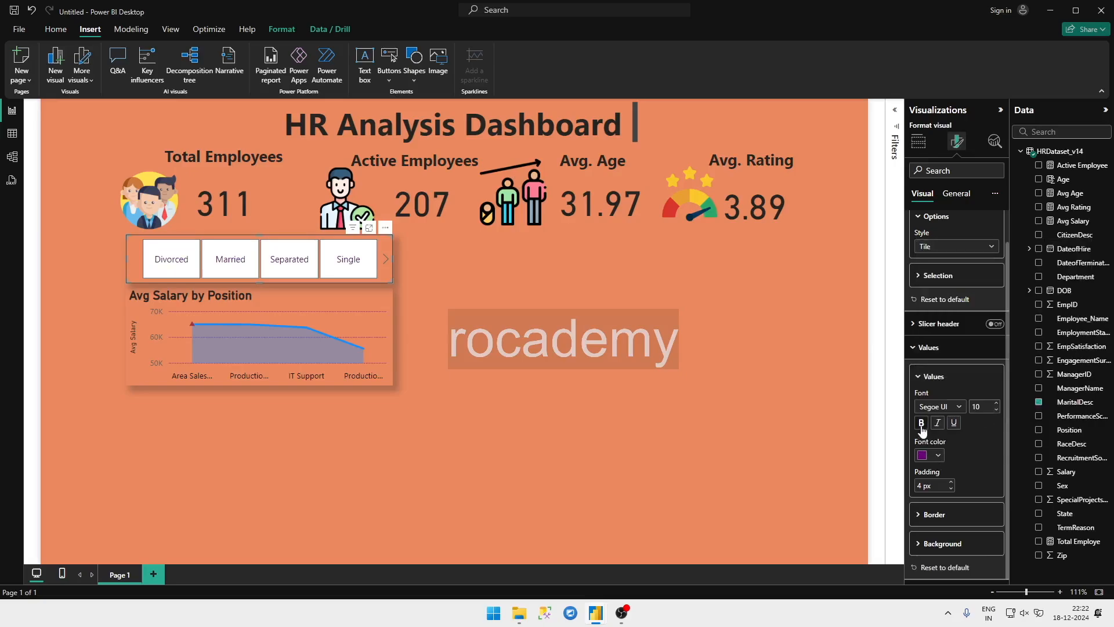
click(996, 403)
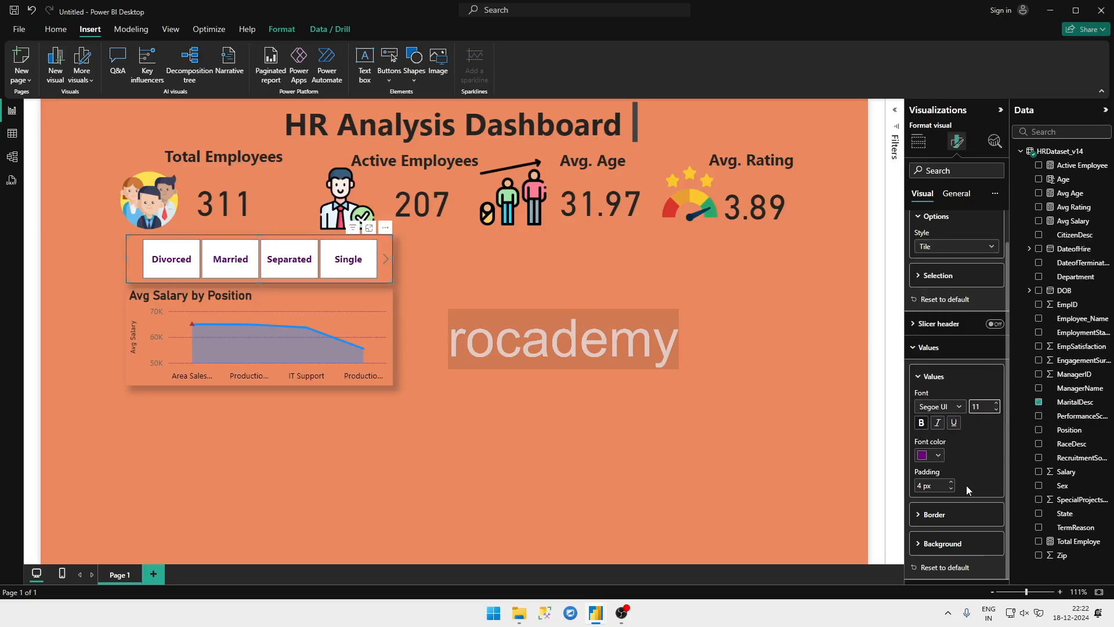
Step: Set the background colour of the slicer's values to the light orange of the page
click(953, 533)
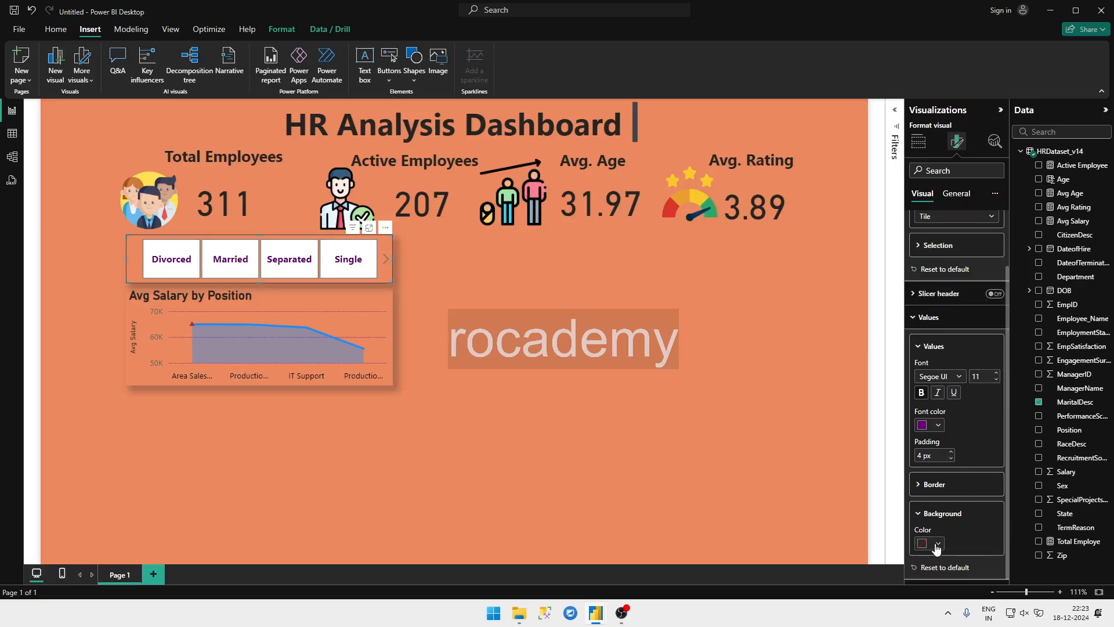
click(938, 543)
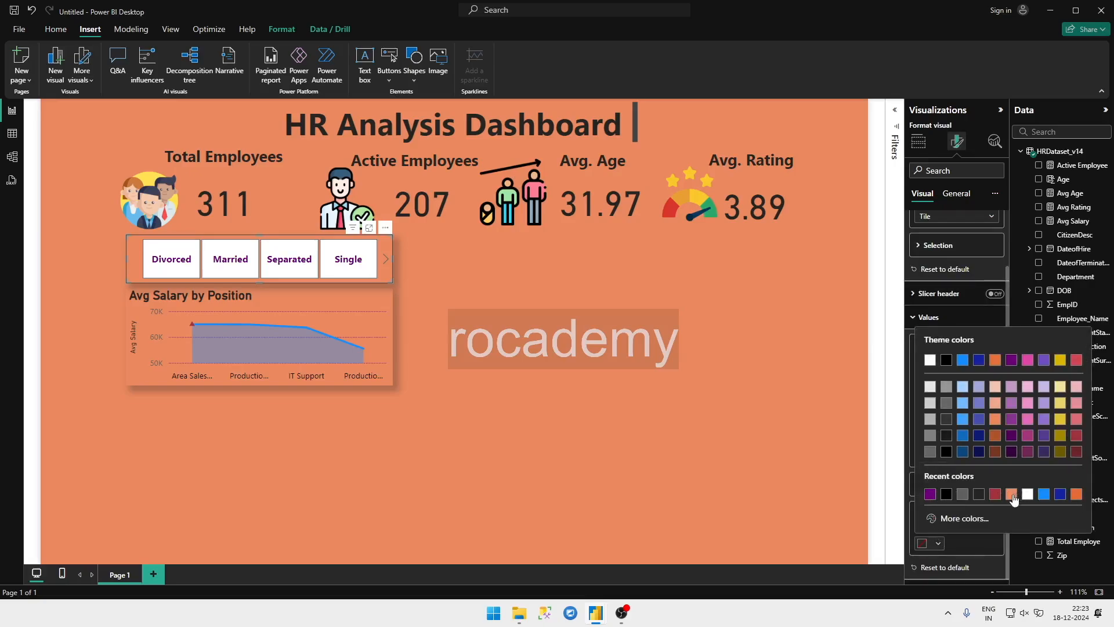
click(1012, 494)
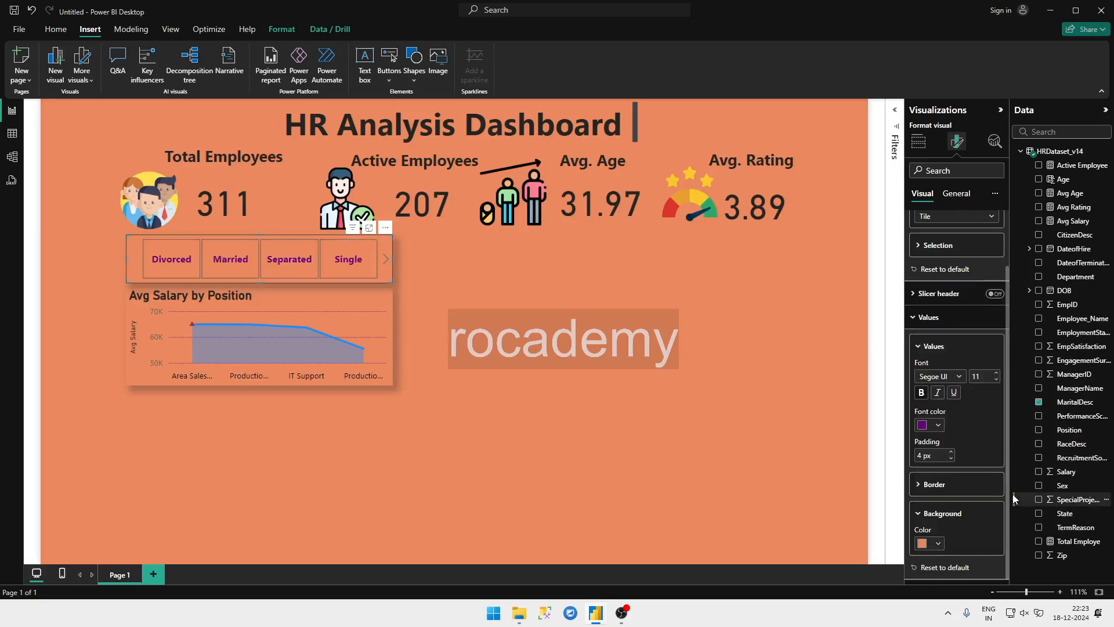
Step: Try white as the font colour of the slicer's values, settle on black and deselect the slicer
click(923, 427)
click(935, 244)
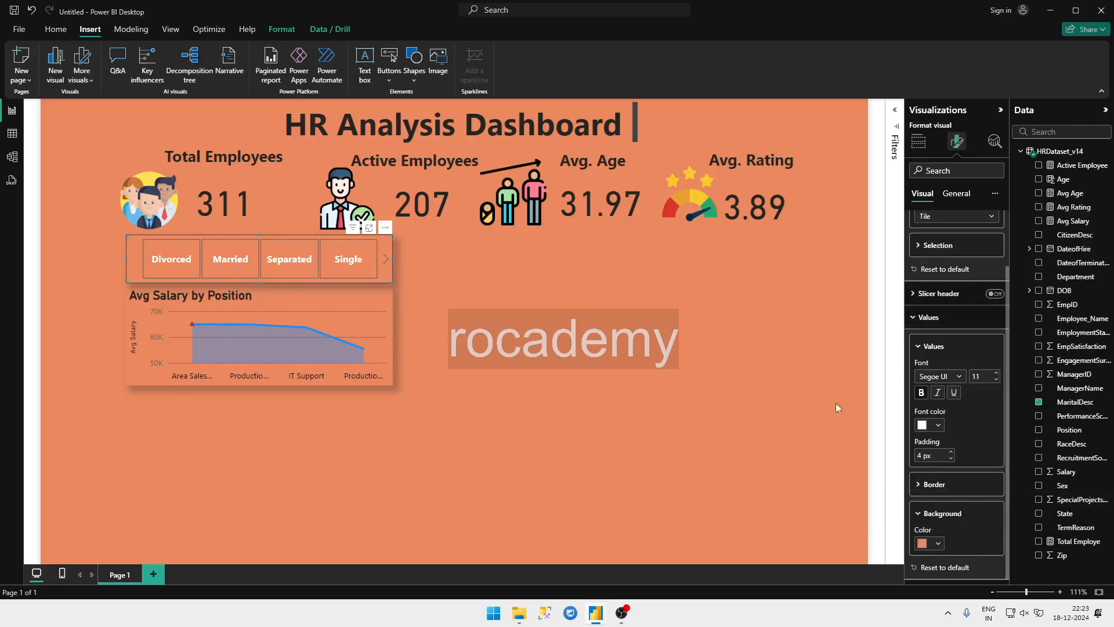
click(927, 432)
click(947, 243)
click(853, 442)
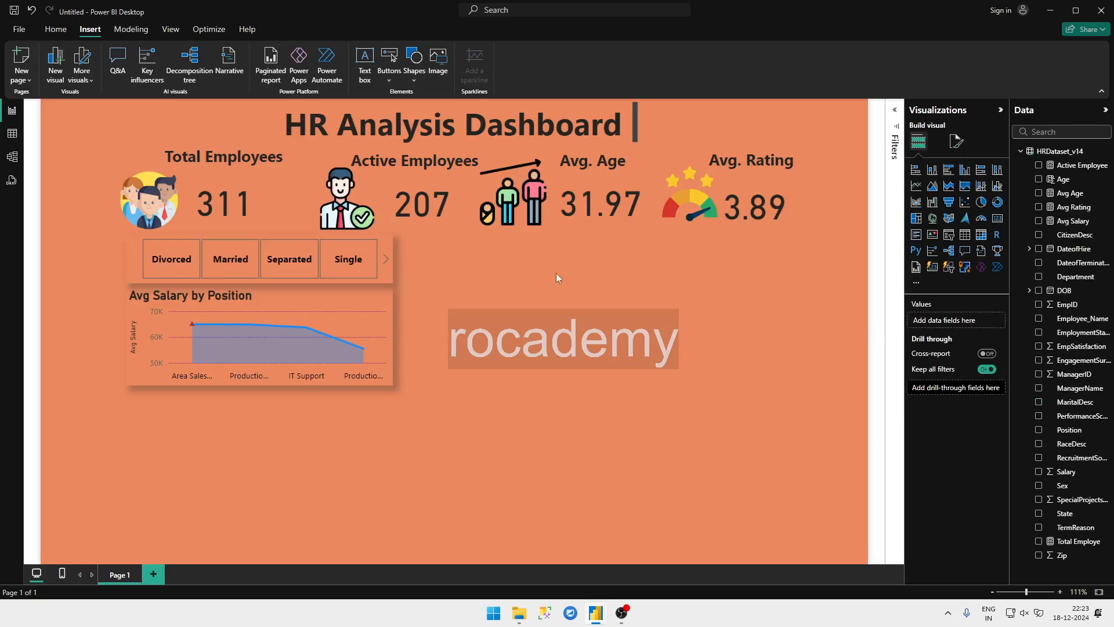
Step: Test the slicer by filtering the dashboard to Single, clear the selection and deselect the slicer
click(340, 262)
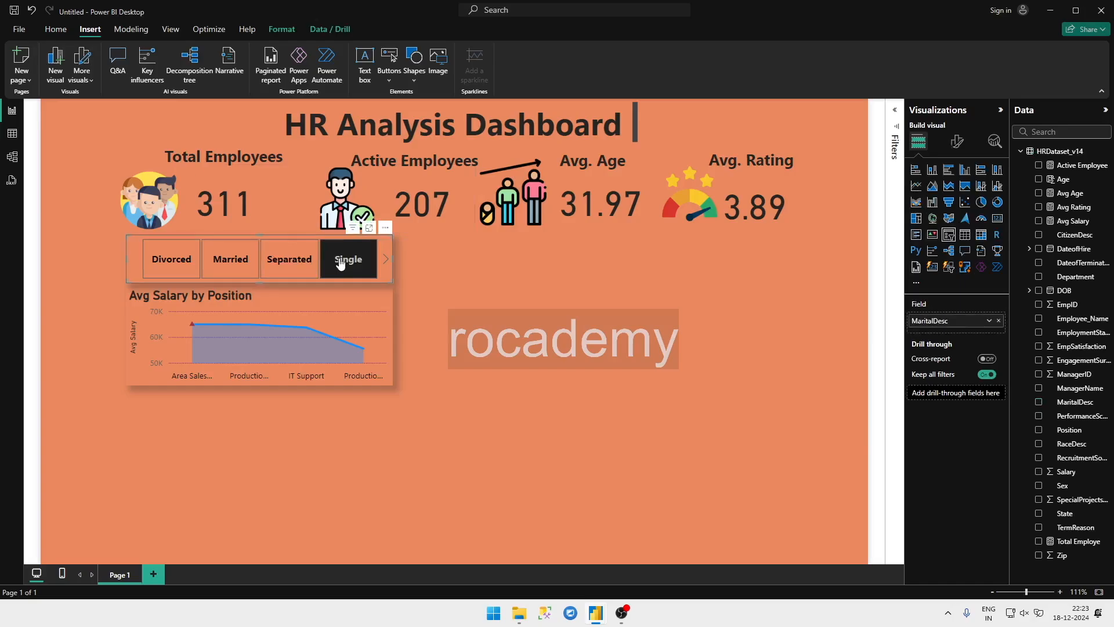
click(334, 262)
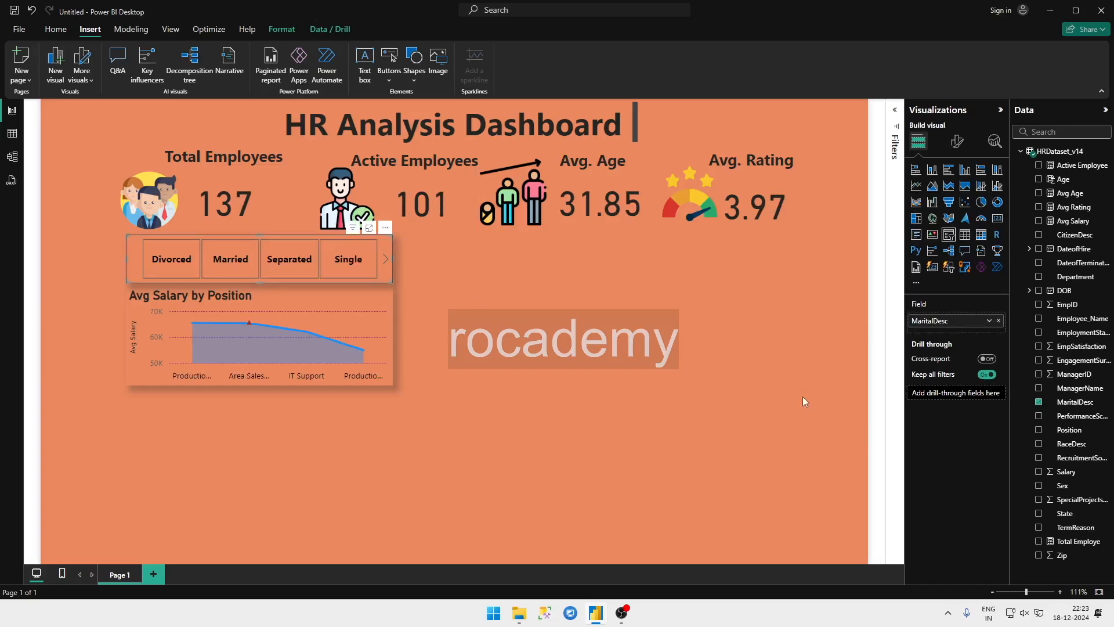
click(658, 392)
Step: Check the HR Analytics report for reference, return to the new report and add a pie chart of Active Employee by RecruitmentSource
mouse_move(618, 624)
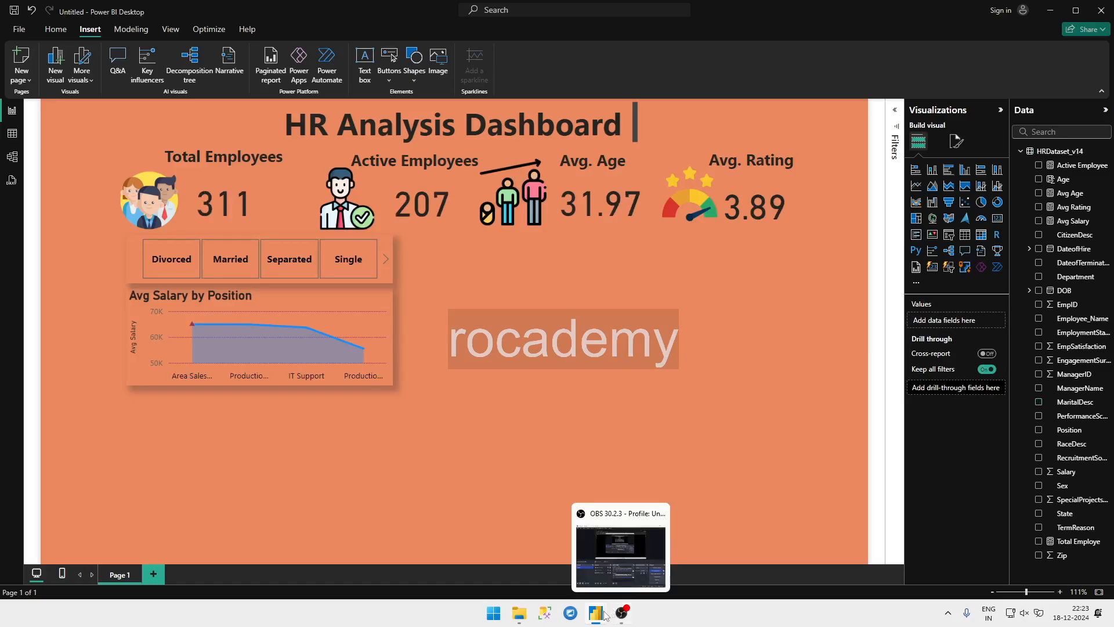
click(529, 487)
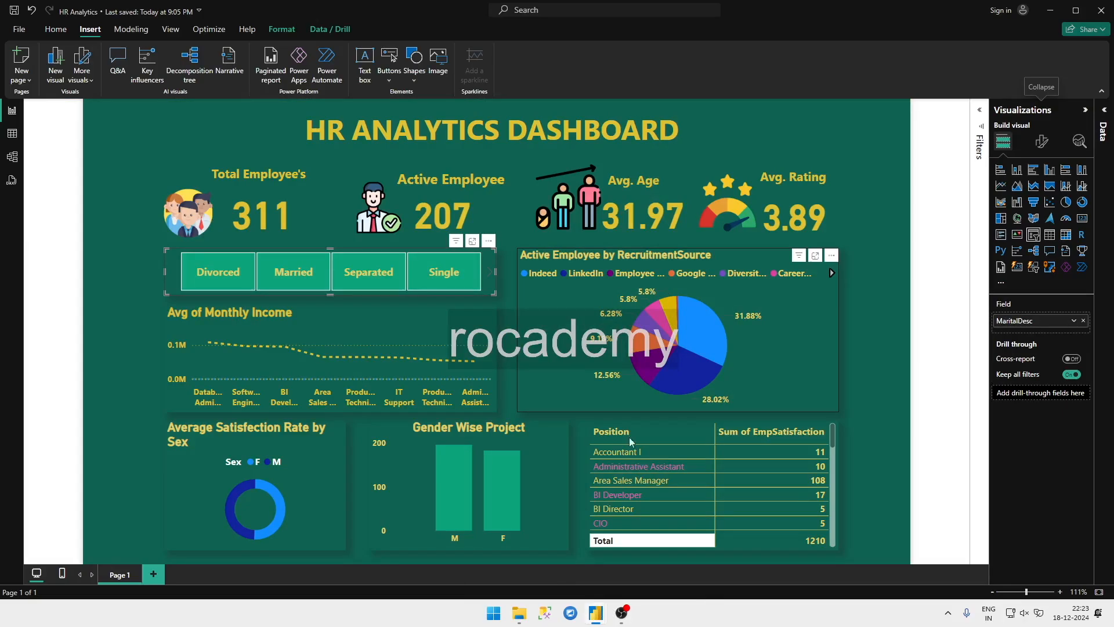
mouse_move(598, 614)
click(621, 525)
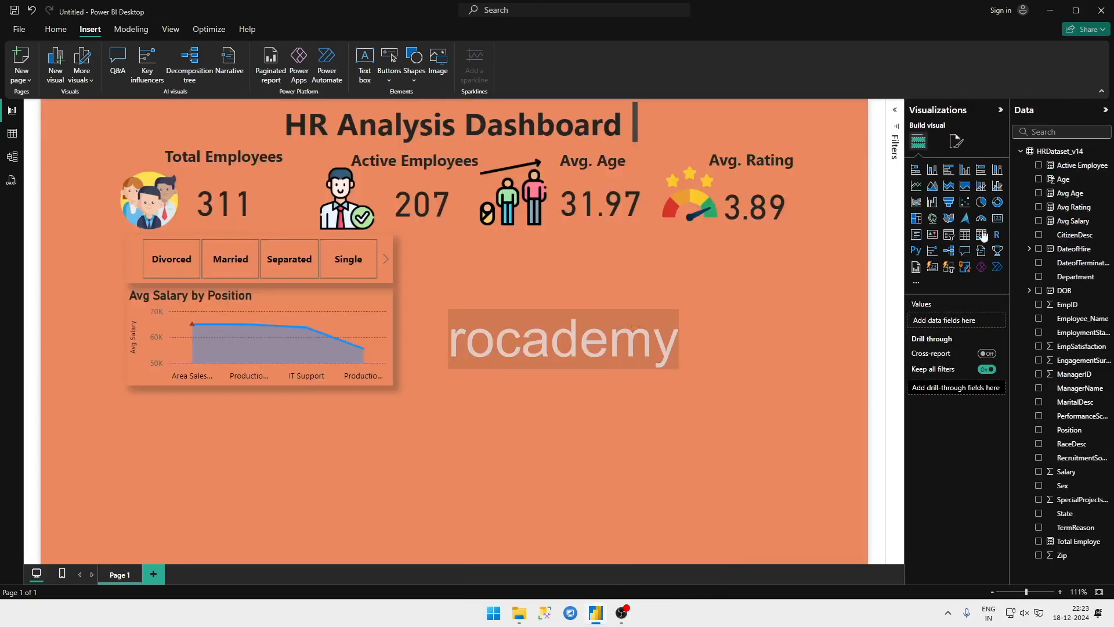
click(982, 203)
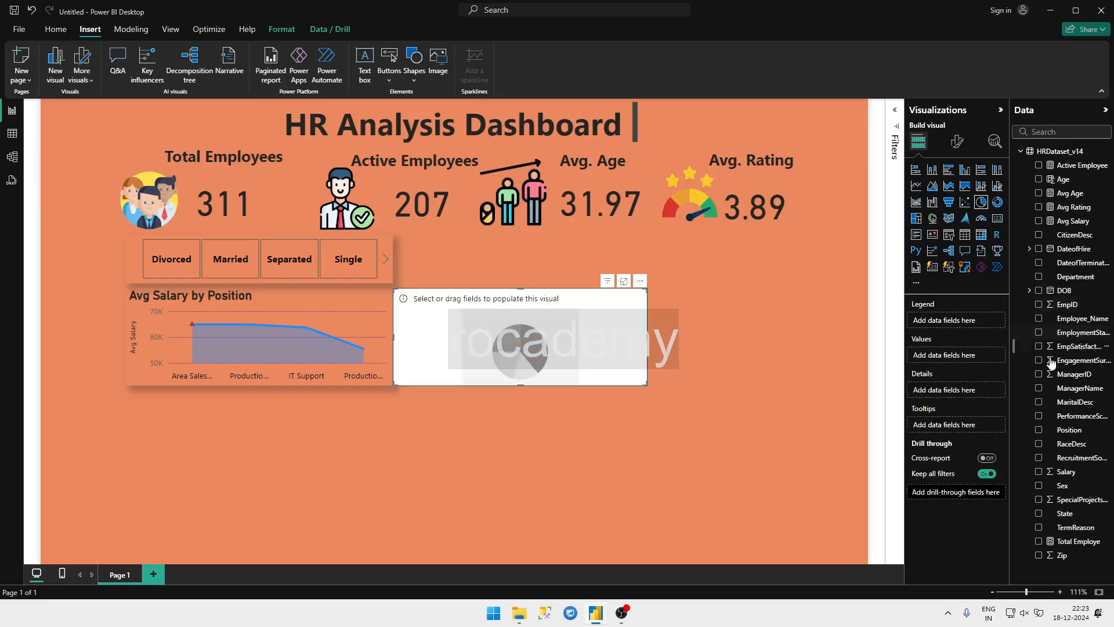
click(1039, 166)
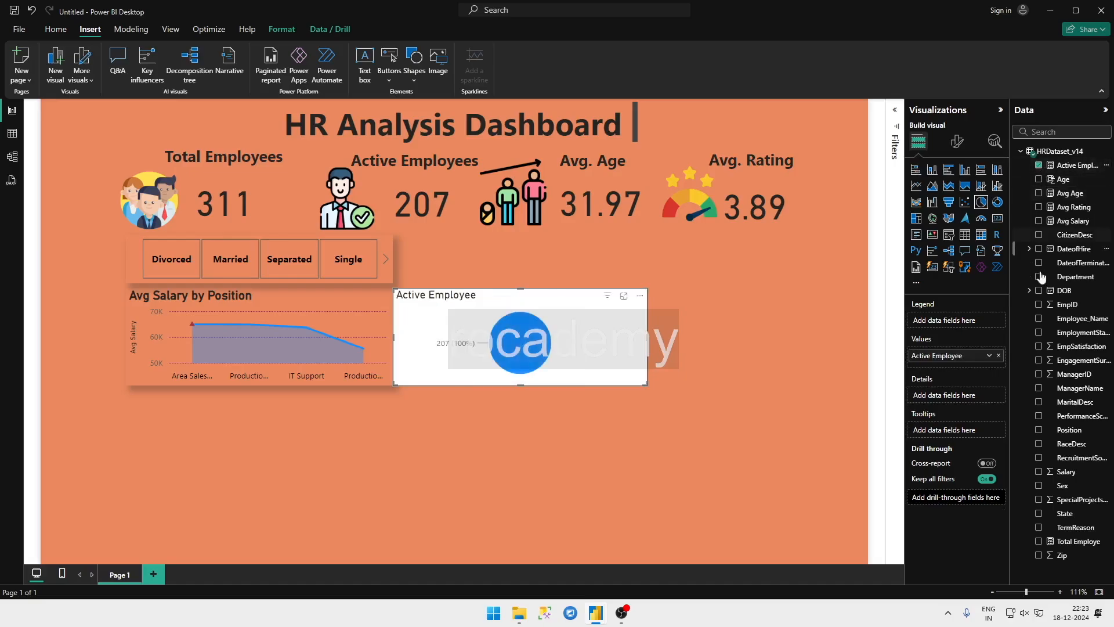
click(1039, 458)
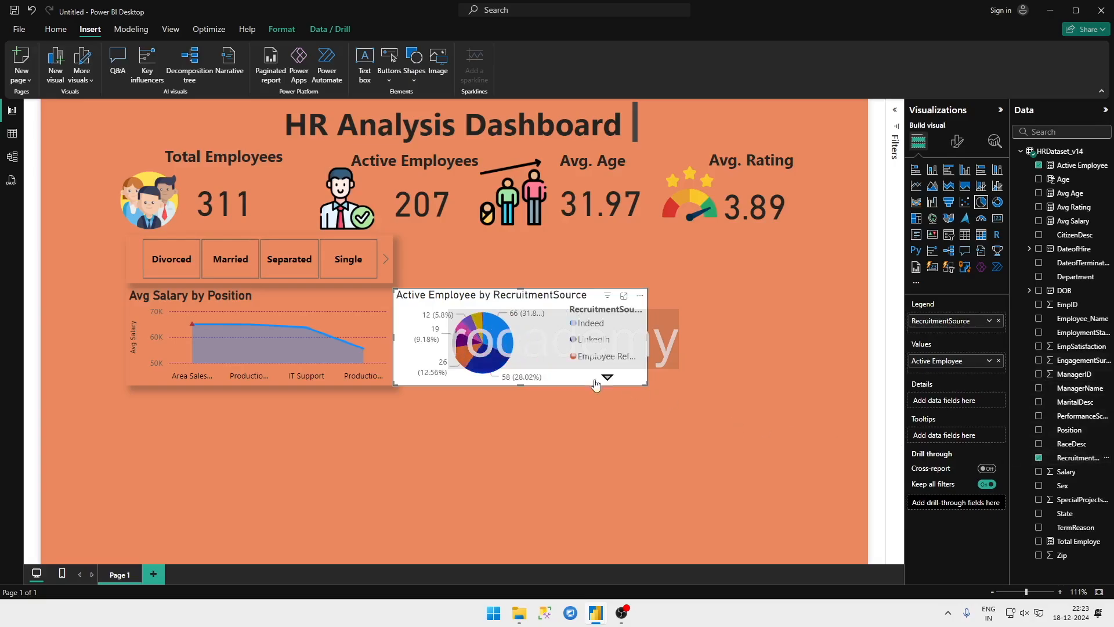
Step: Move and enlarge the pie chart beside the slicer and Avg Salary chart so it spans both their heights, following the HR Analytics layout
drag(552, 349, 580, 310)
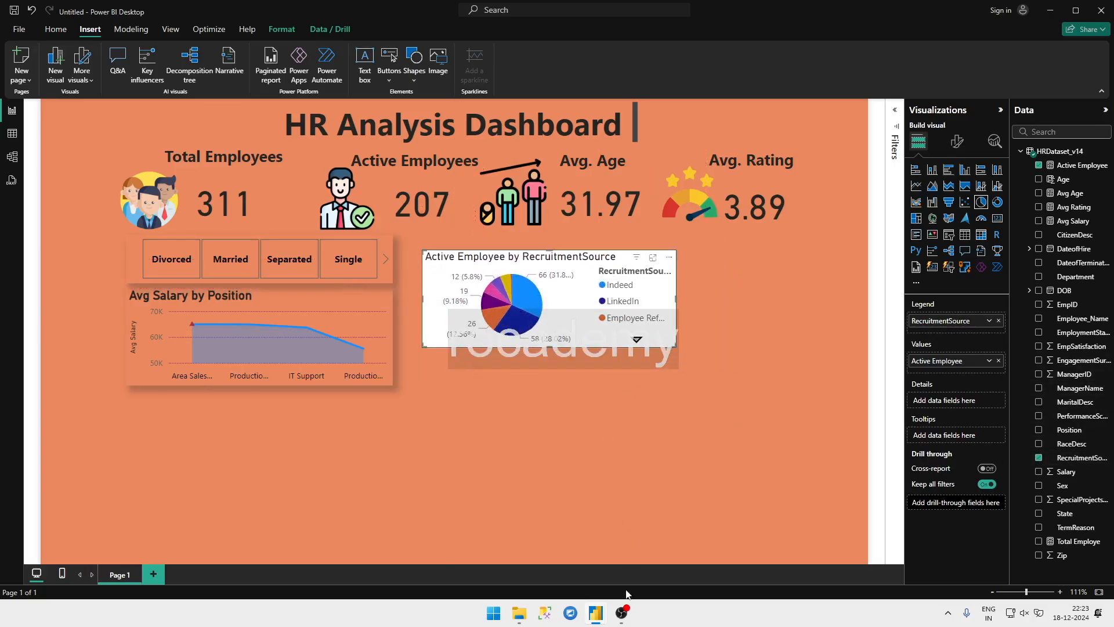
click(605, 609)
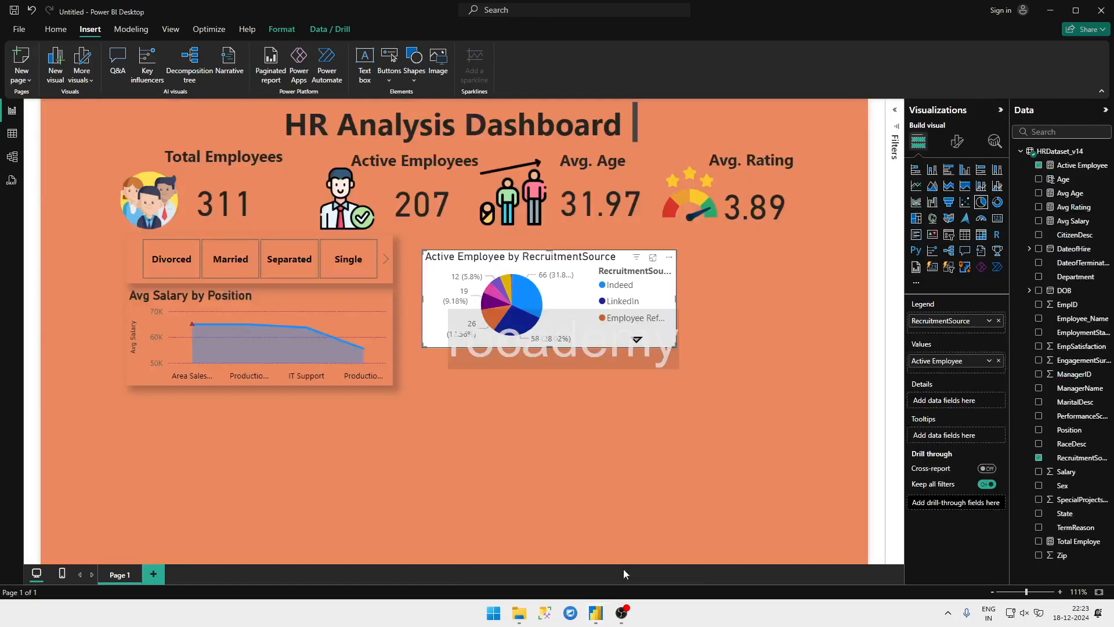
click(625, 573)
drag(677, 346, 798, 392)
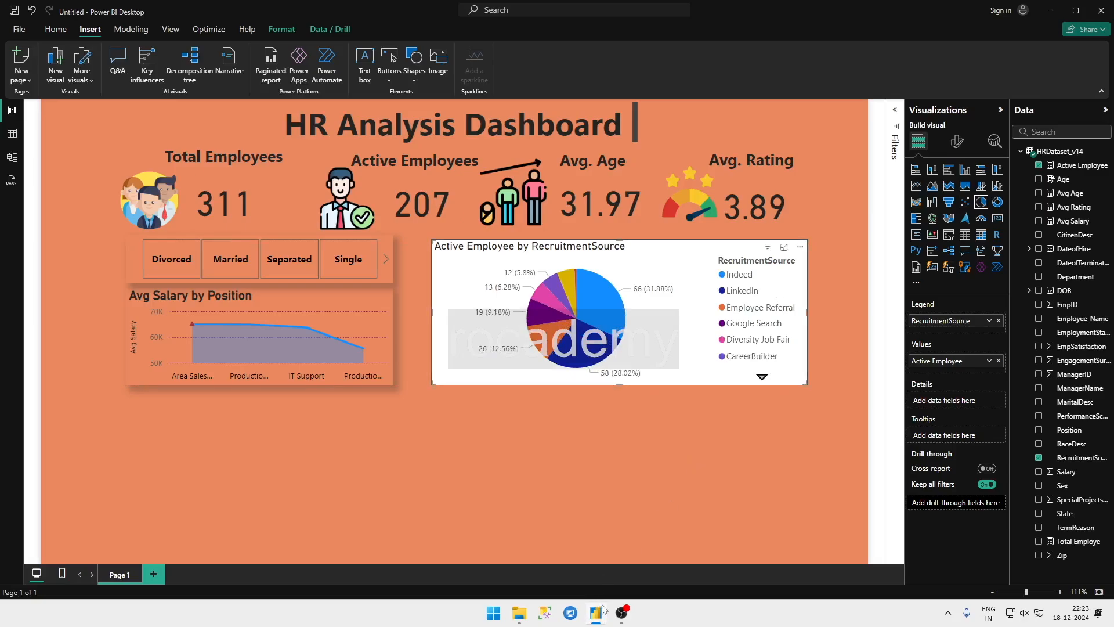
mouse_move(598, 610)
click(542, 564)
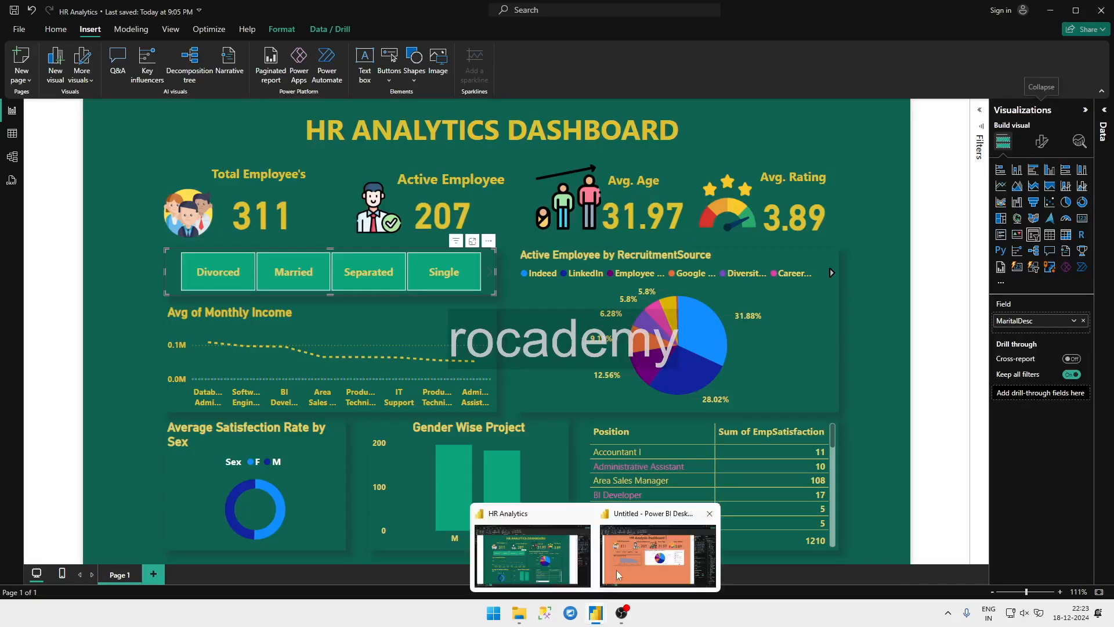
click(616, 570)
drag(433, 241, 426, 237)
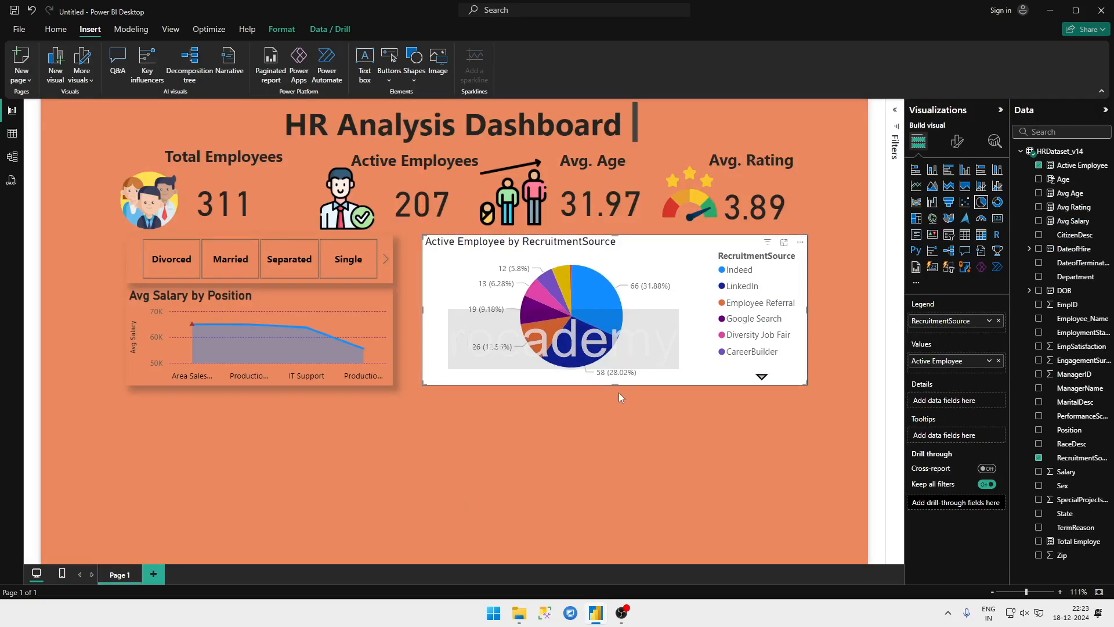
drag(618, 385, 618, 390)
Step: Keep the pie chart's legend on, set its position to Top center and turn off the legend title
click(958, 143)
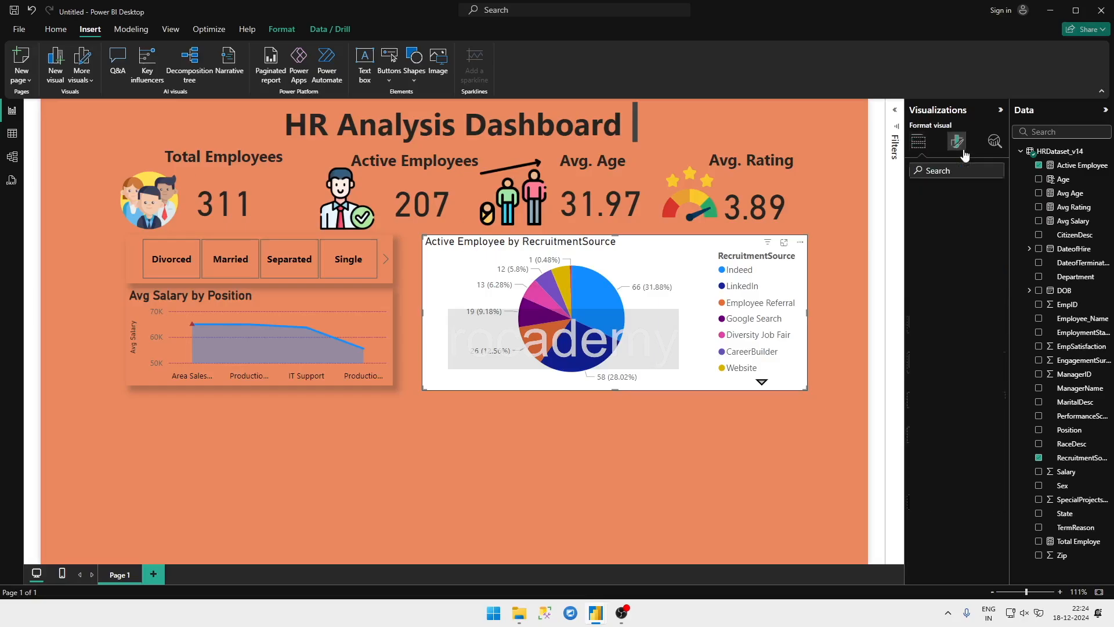
click(994, 223)
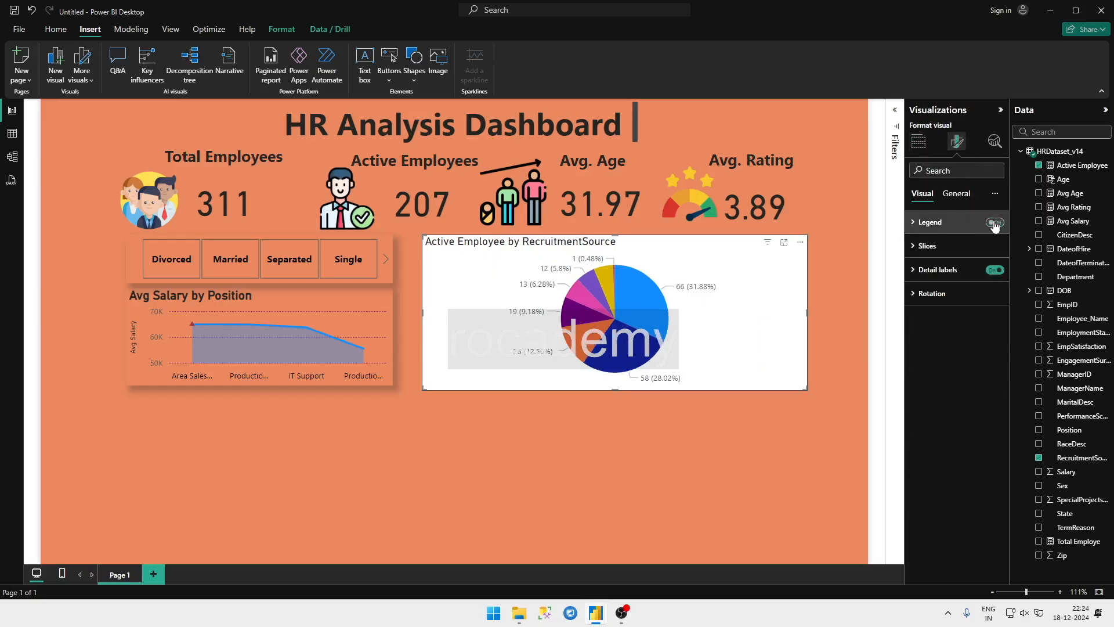
click(994, 222)
click(922, 223)
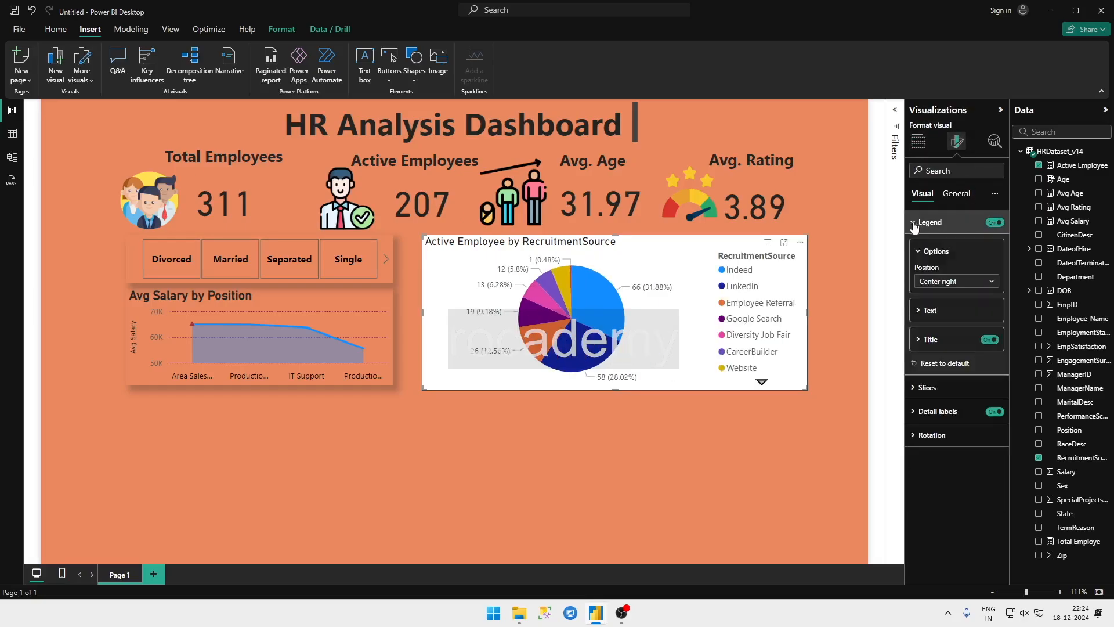
click(975, 281)
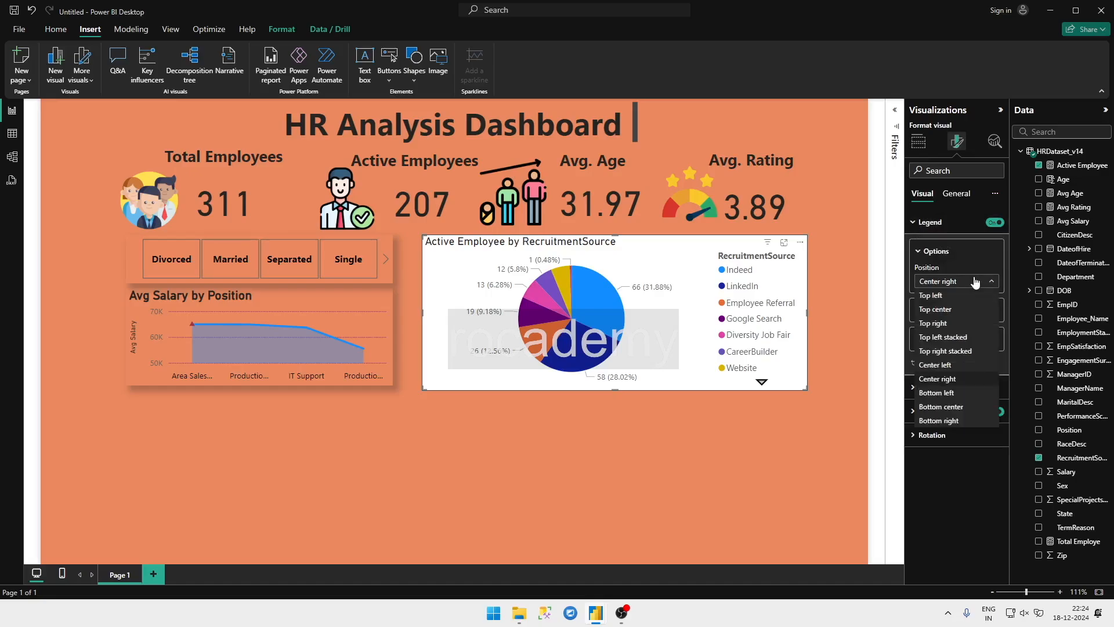
click(956, 313)
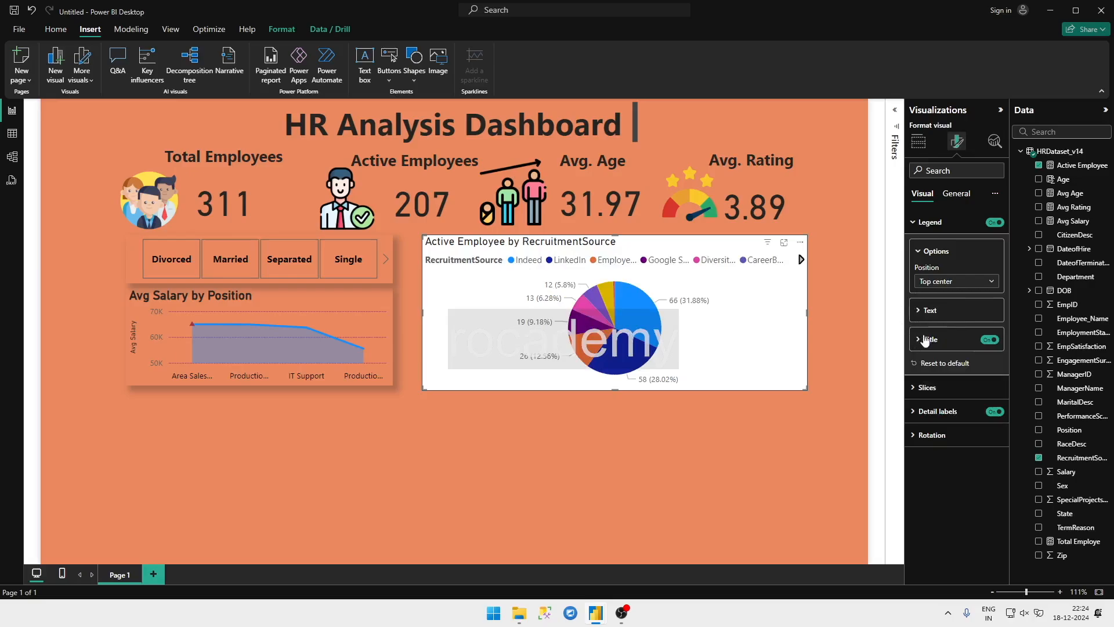
click(991, 340)
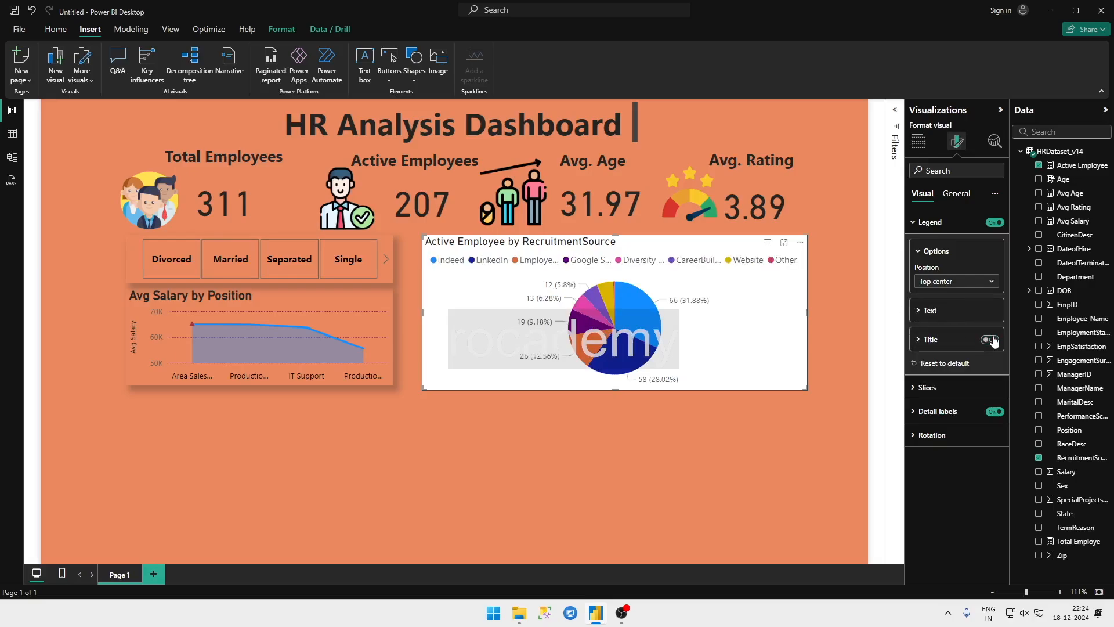
Step: Keep the pie chart's detail labels on and set their contents to Percent of total
click(950, 394)
click(947, 393)
click(993, 411)
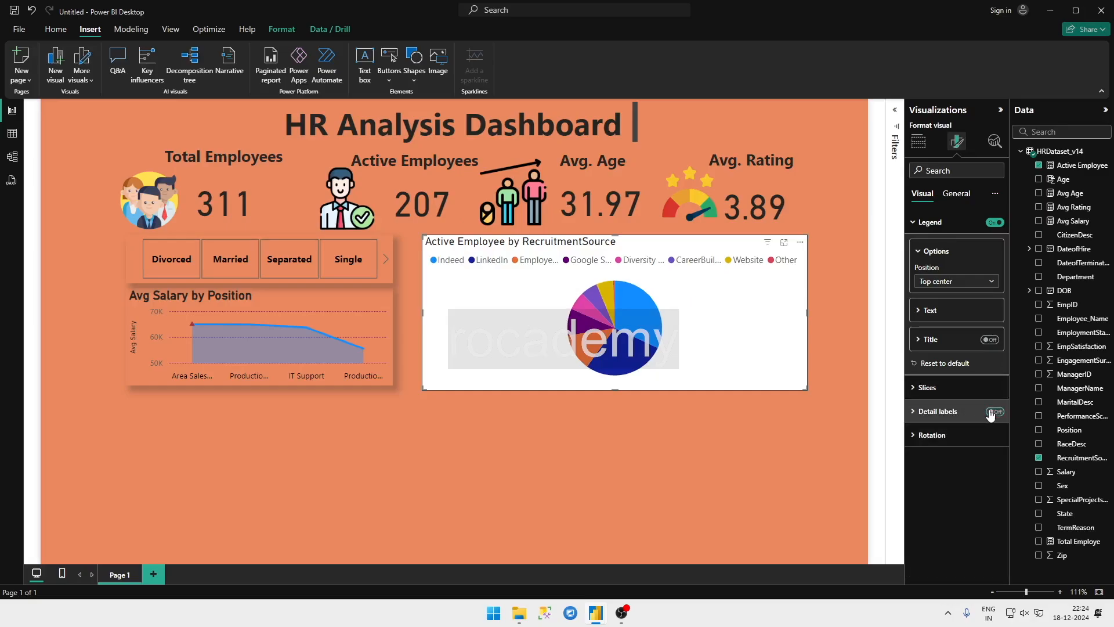
click(992, 411)
click(916, 437)
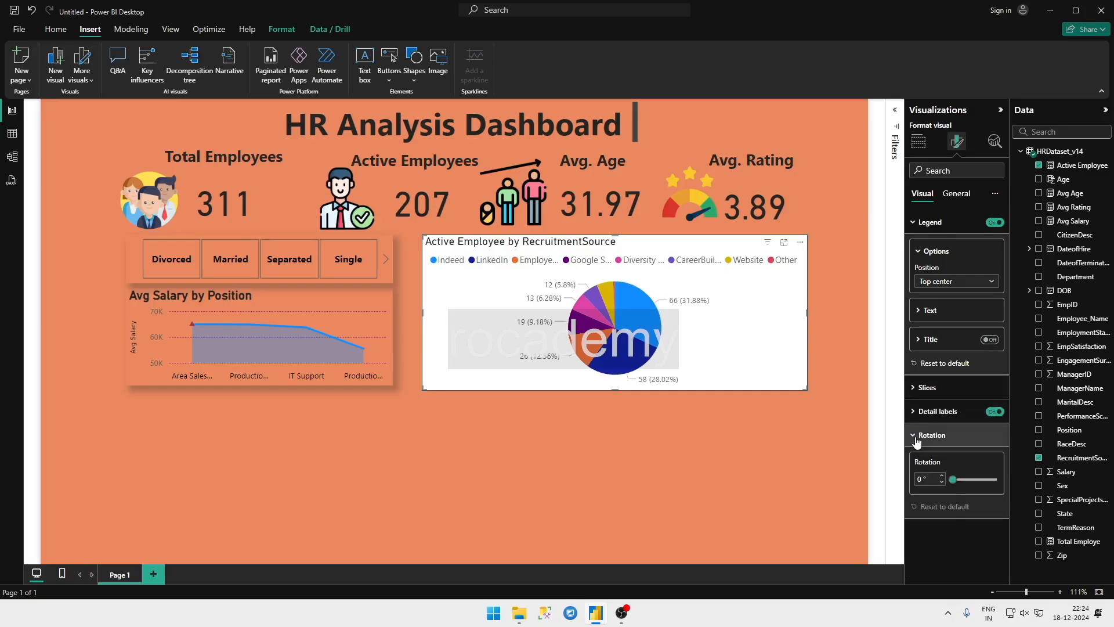
click(913, 413)
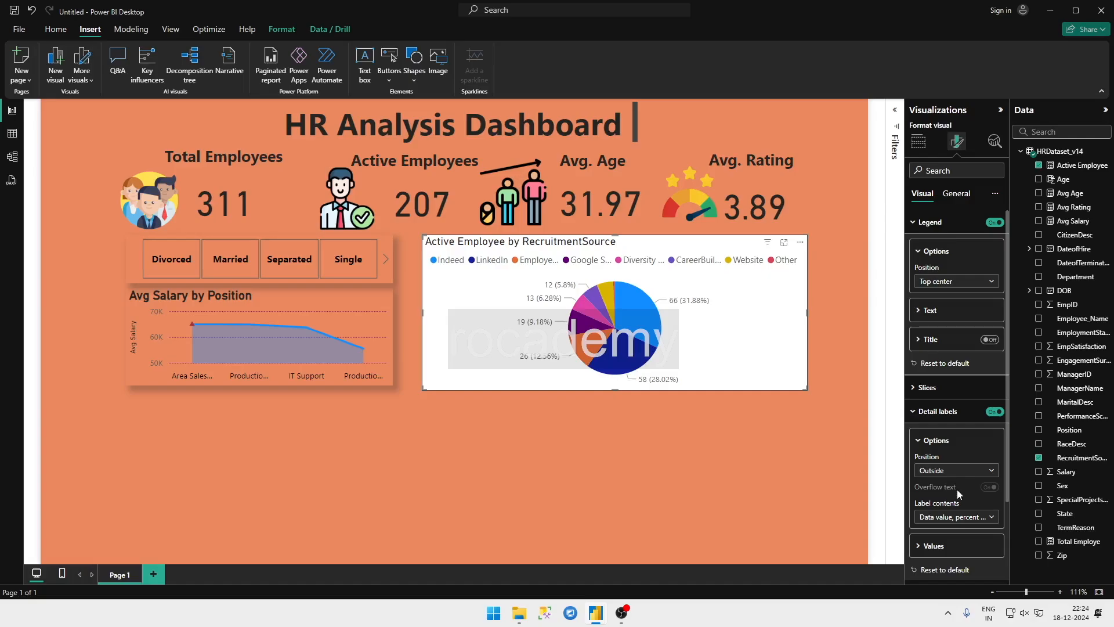
scroll(956, 489, down, 1)
click(972, 458)
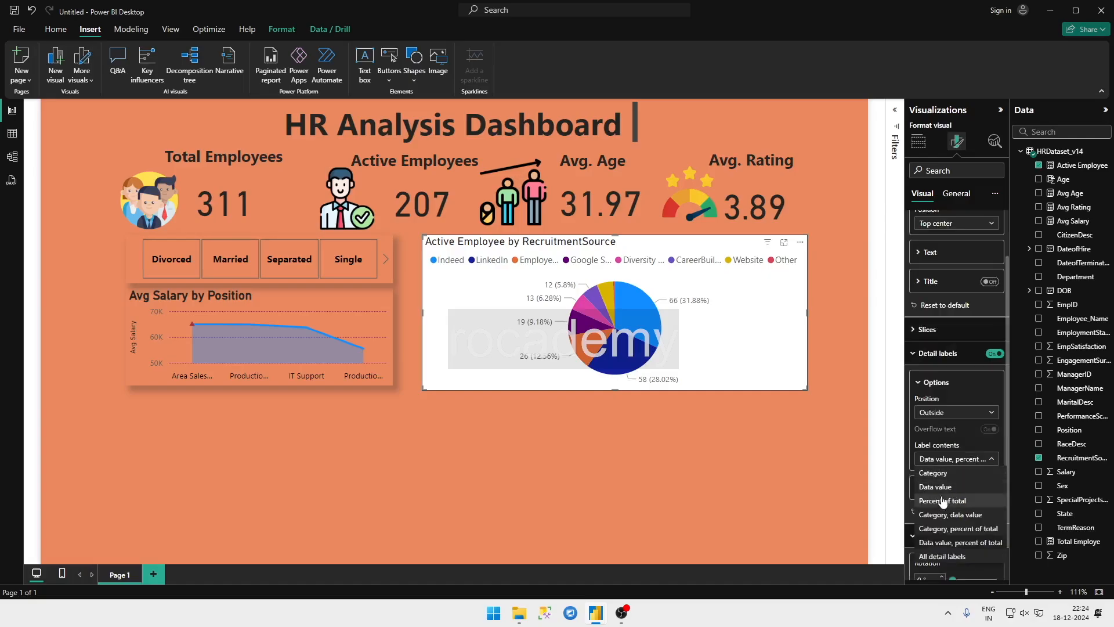
click(943, 500)
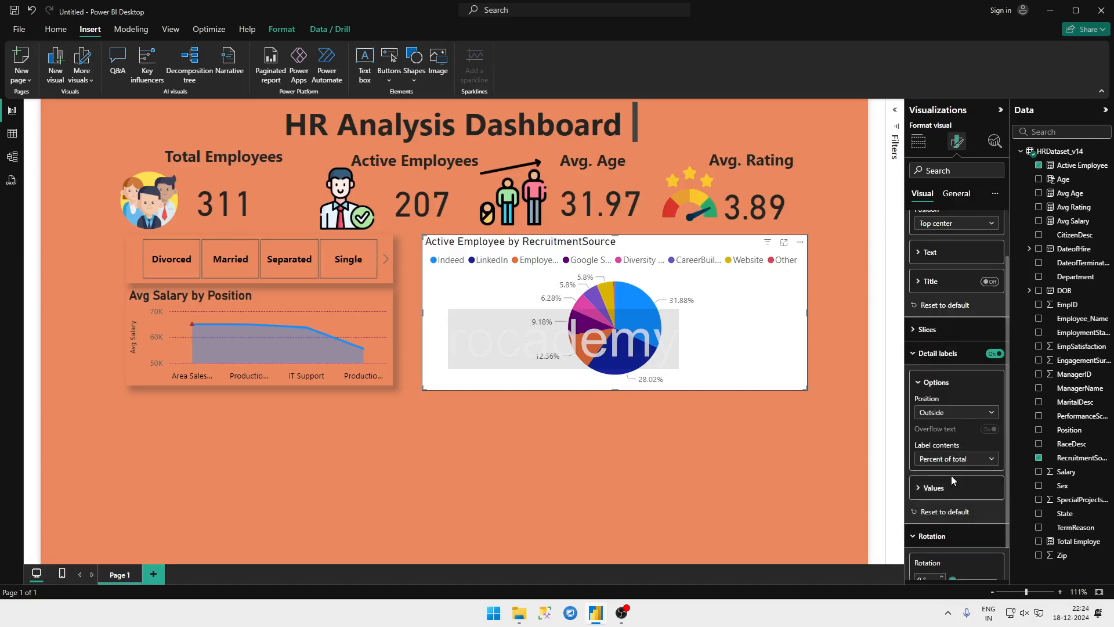
scroll(953, 363, down, 1)
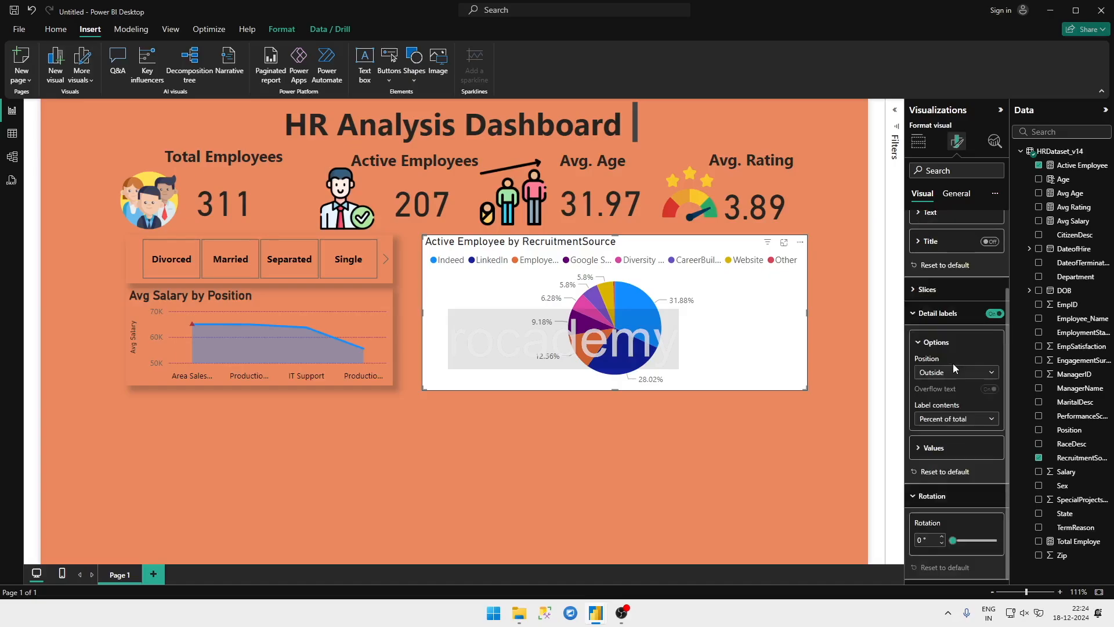
Step: Turn off the background of the recruitment-source pie chart
click(956, 194)
click(945, 268)
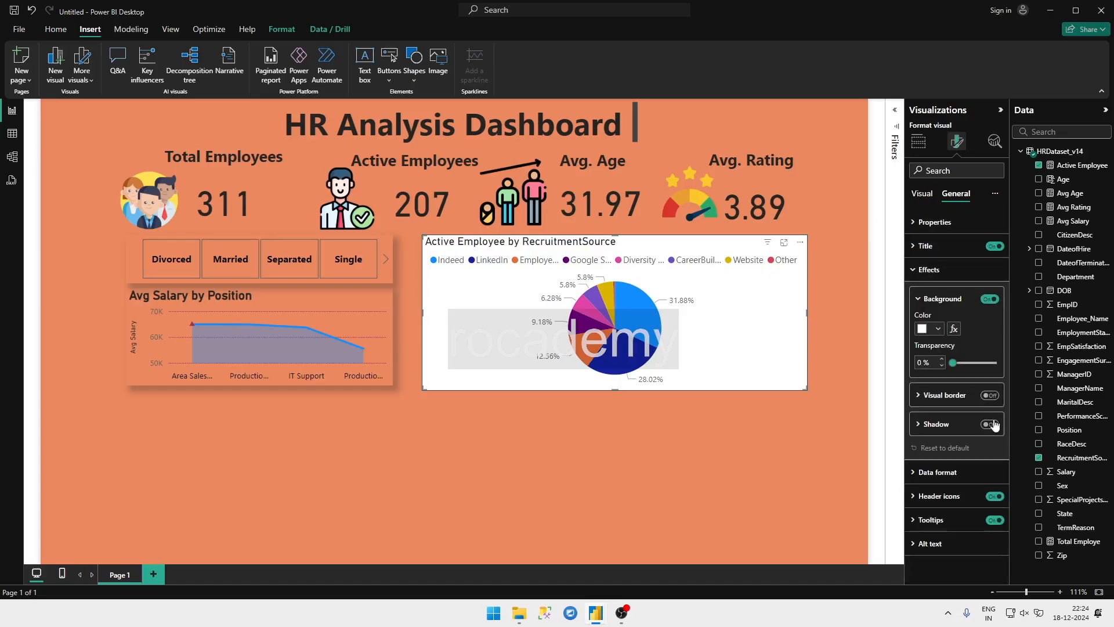
click(990, 299)
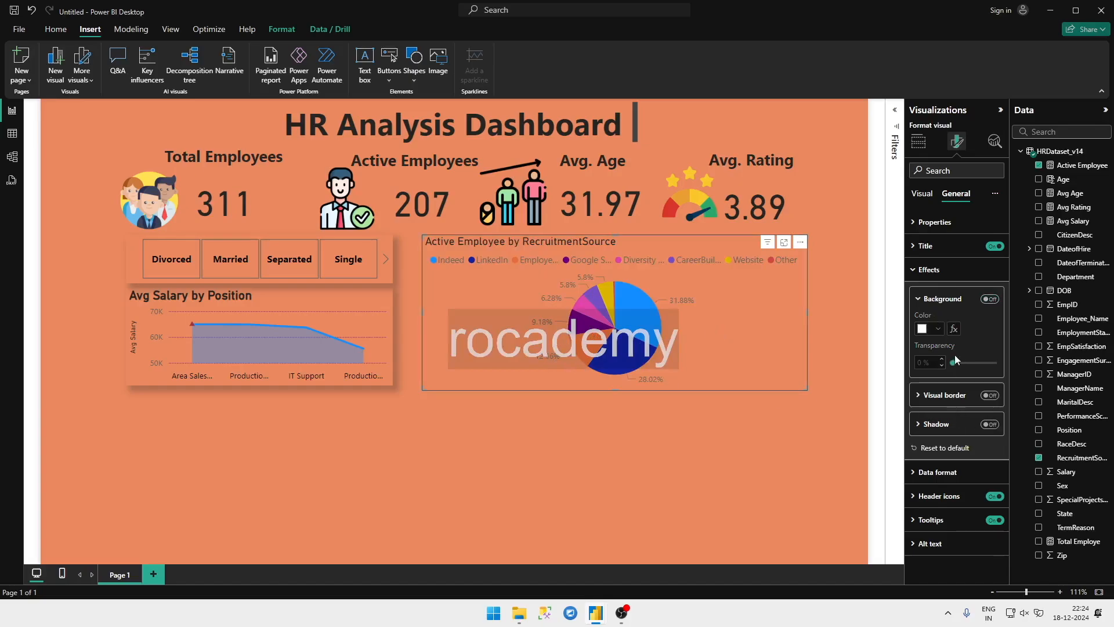
Step: Format the pie chart's detail label values as bold black text
click(935, 226)
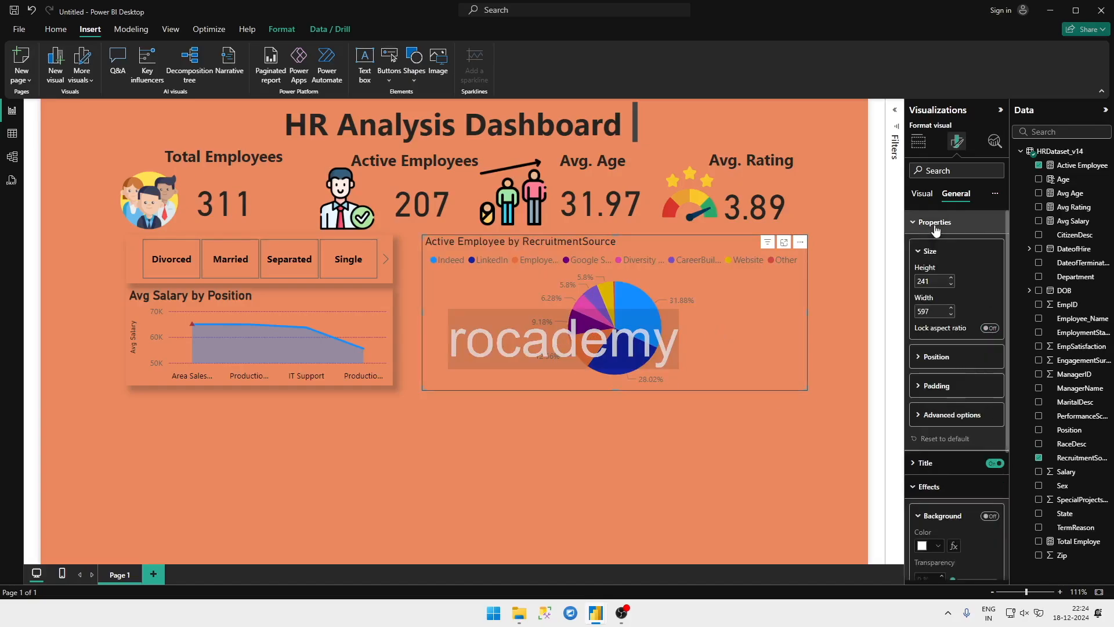
click(922, 193)
scroll(945, 499, down, 2)
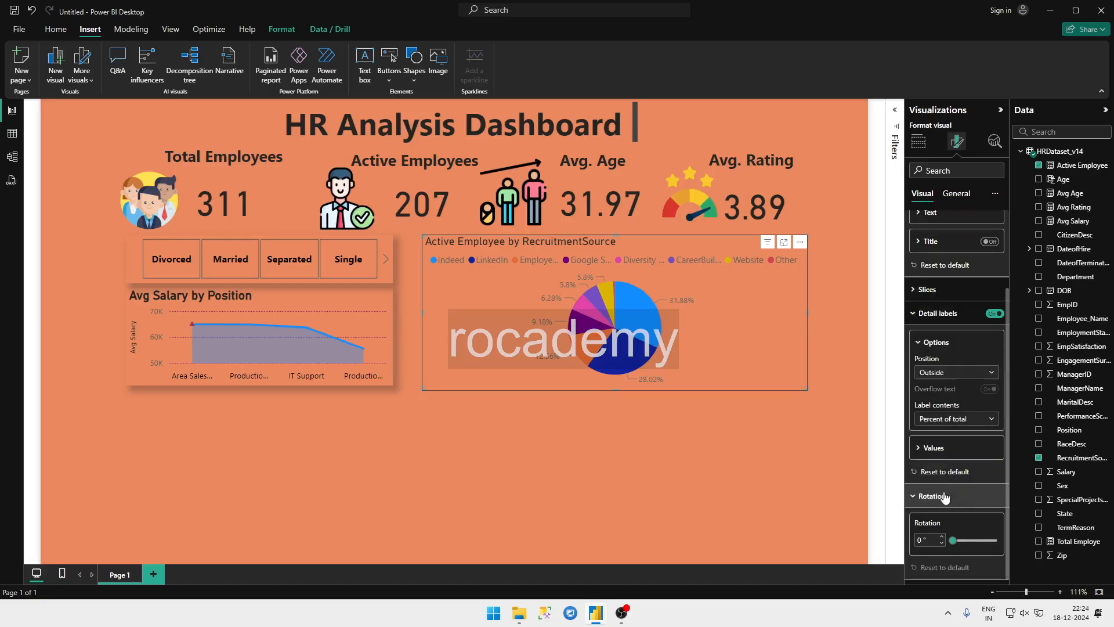
click(931, 450)
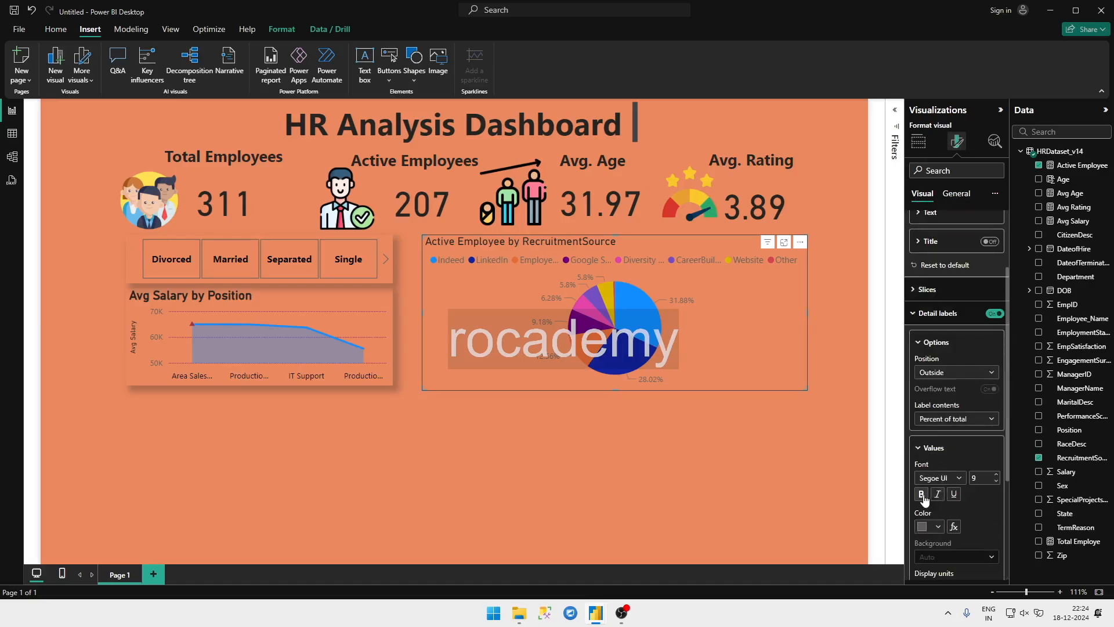
click(934, 526)
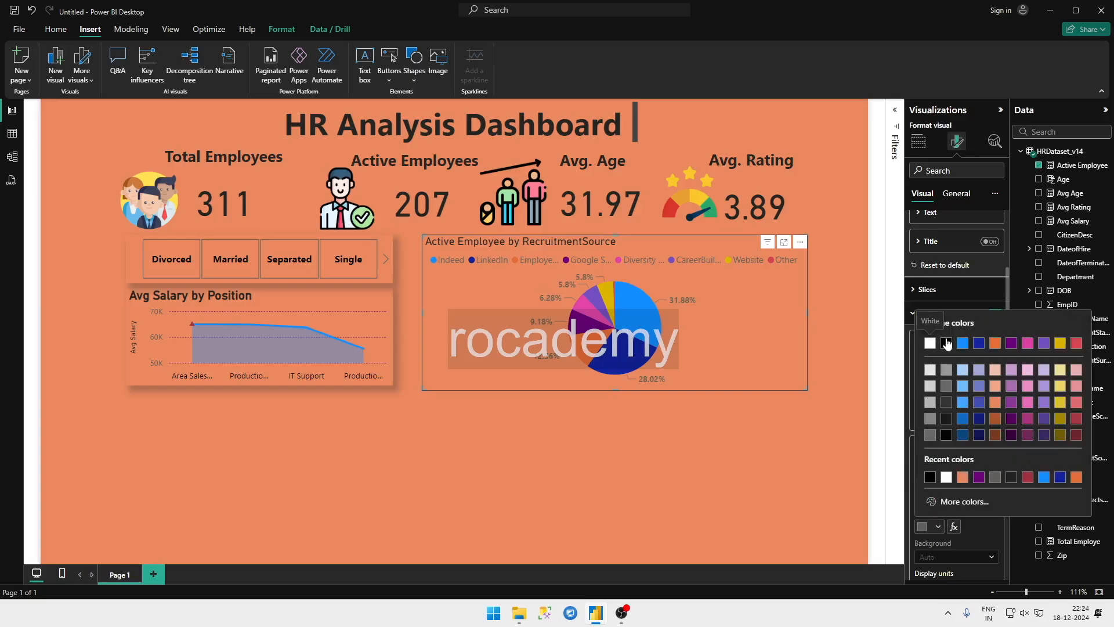
click(946, 344)
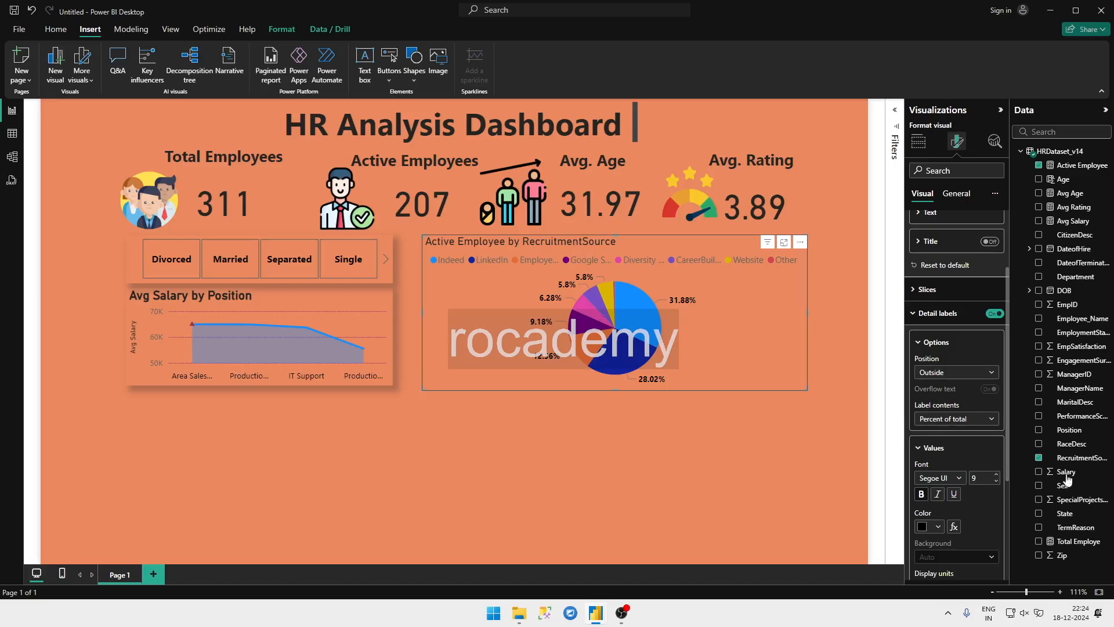
scroll(985, 442, up, 3)
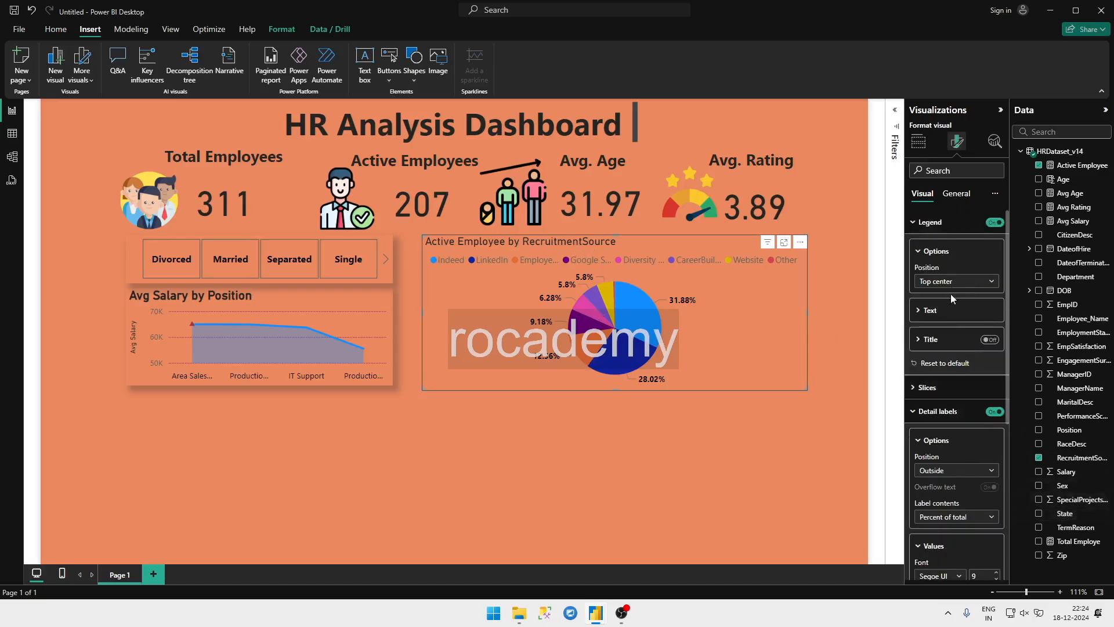
click(949, 338)
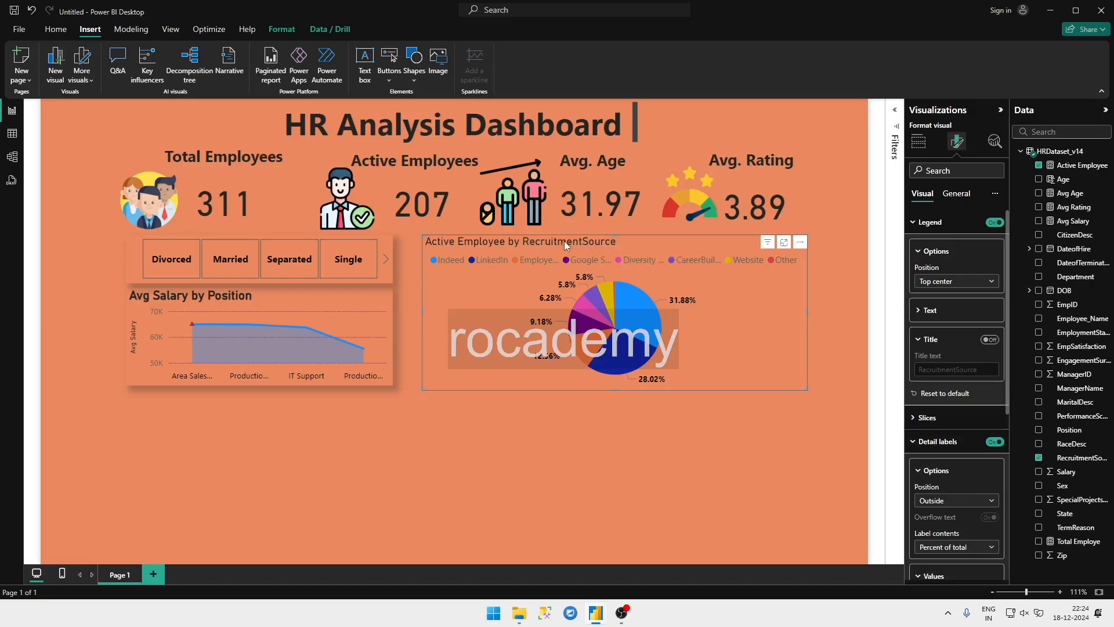
click(990, 341)
click(990, 341)
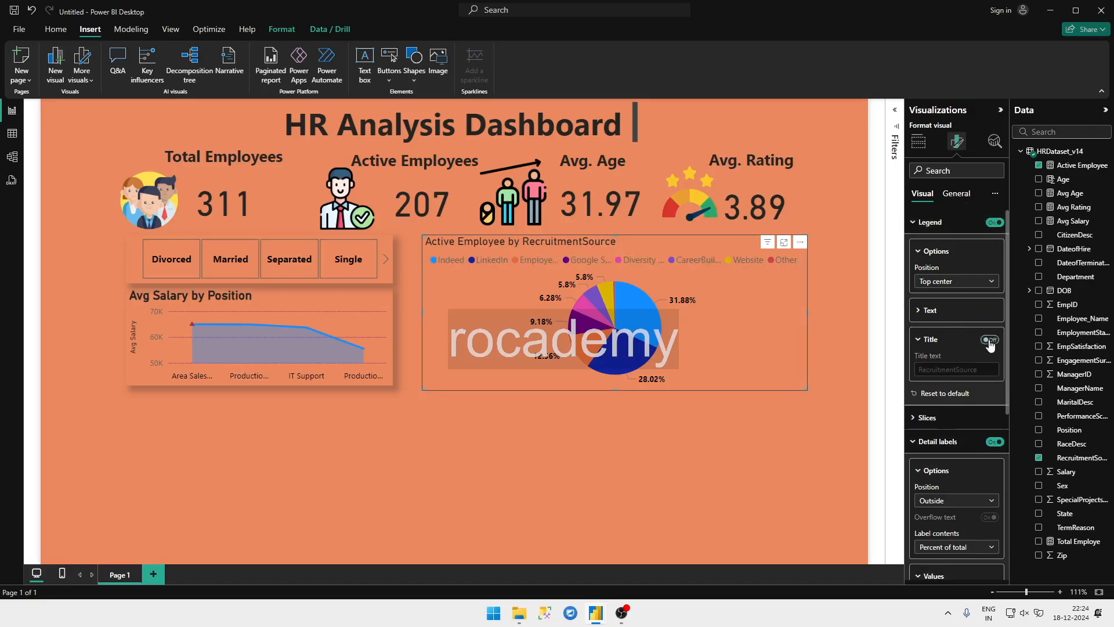
Step: Make the pie chart's title bold and set its font size to 15
click(956, 195)
scroll(955, 402, down, 3)
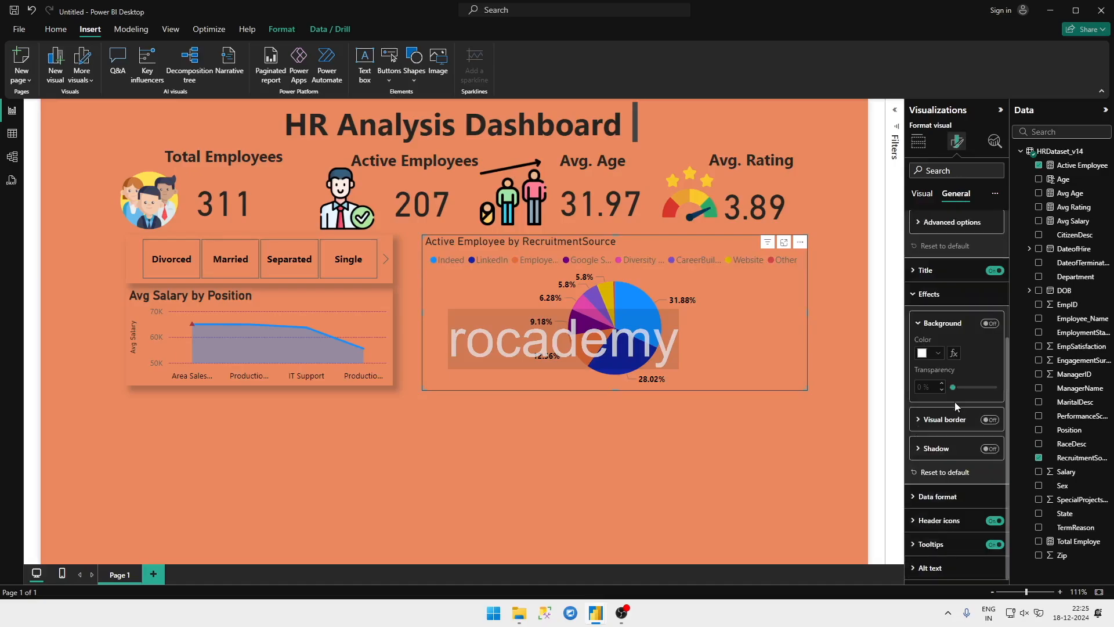
scroll(954, 505, up, 5)
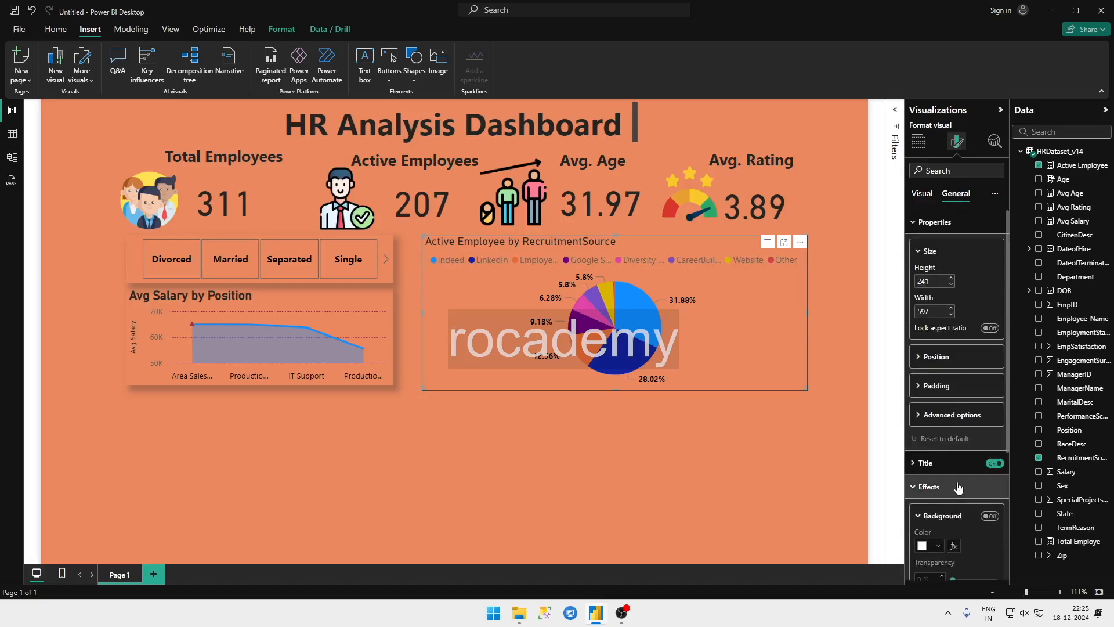
click(945, 464)
scroll(943, 481, down, 2)
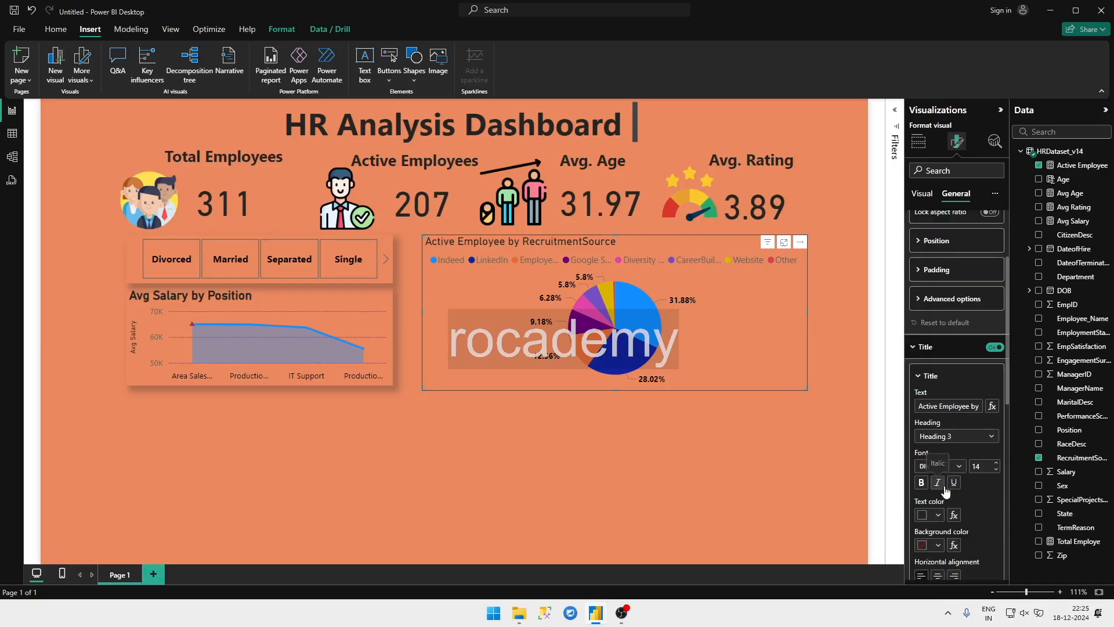
click(922, 484)
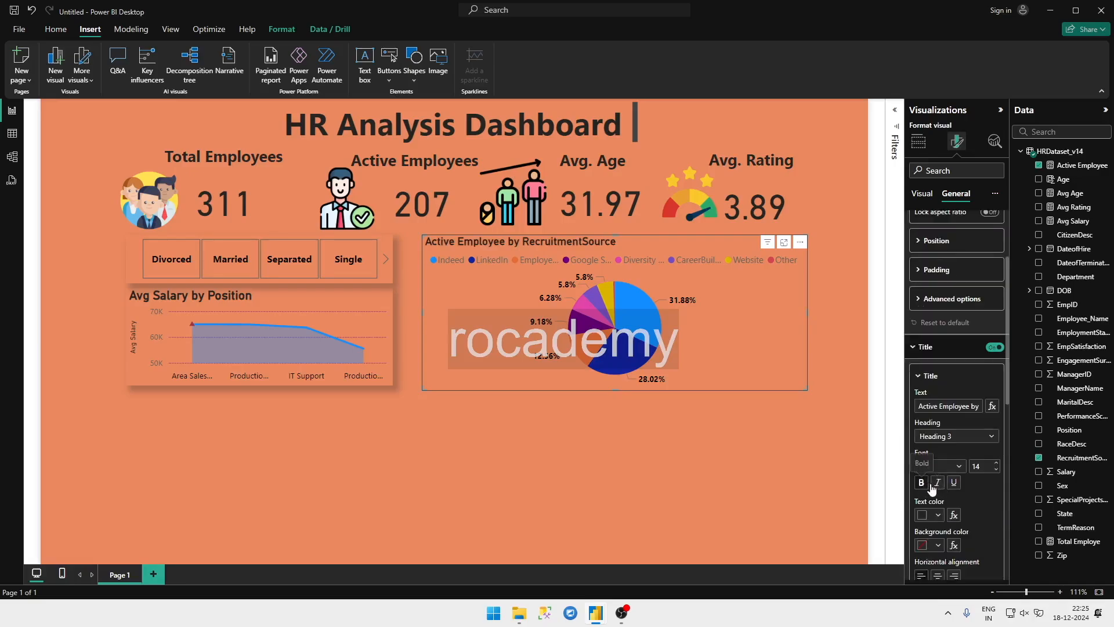
click(926, 484)
click(922, 483)
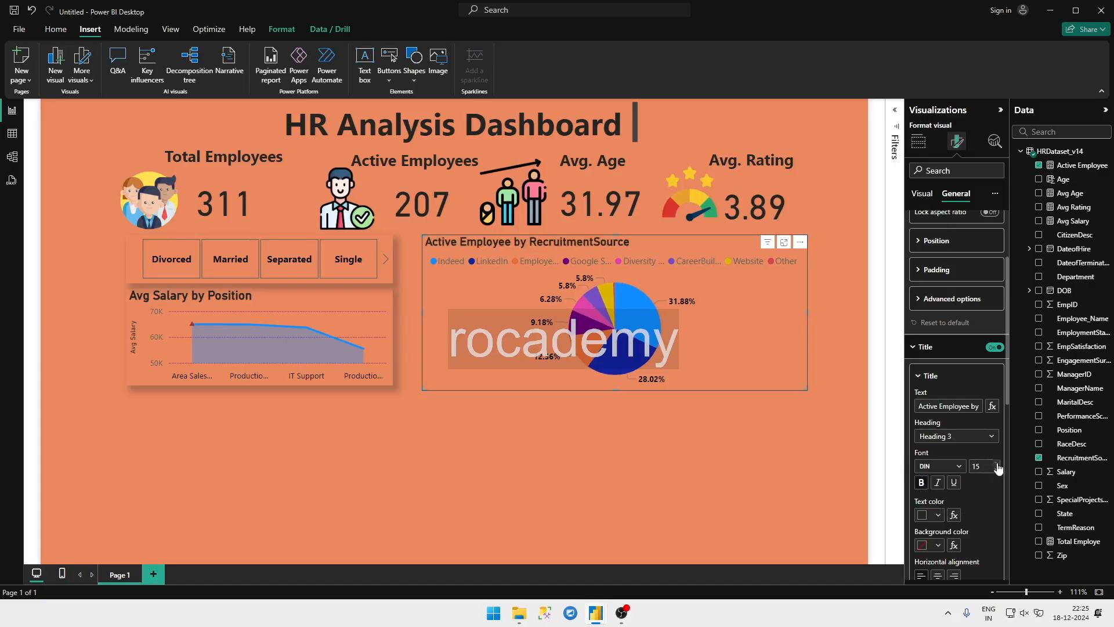
Step: Turn on the pie chart's shadow effect and deselect the chart
scroll(969, 475, down, 5)
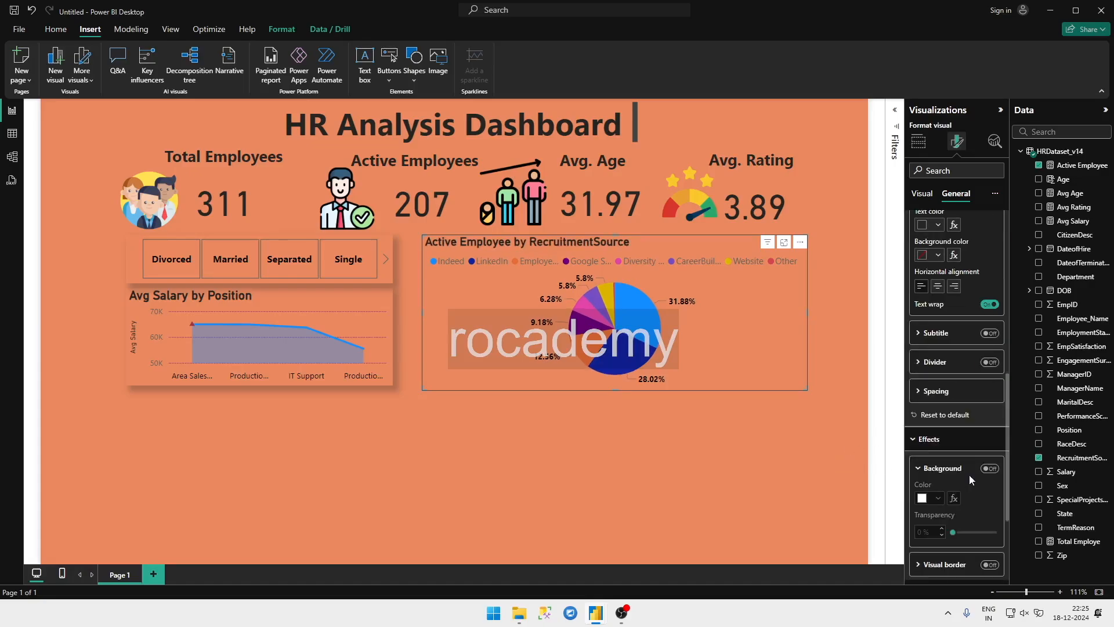
scroll(980, 423, down, 5)
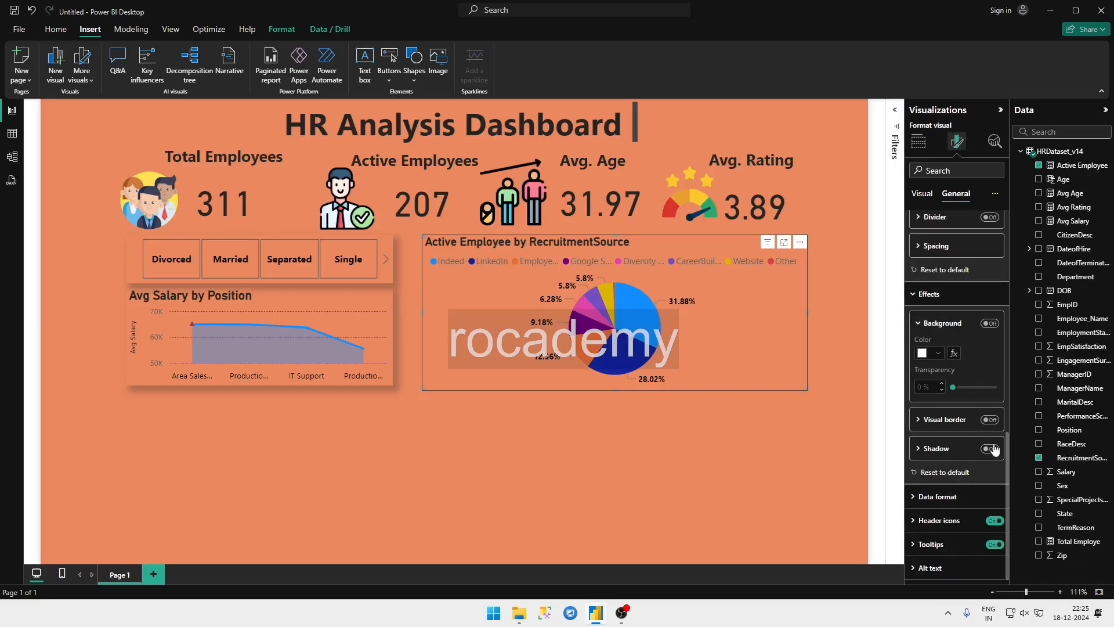
click(992, 450)
click(739, 442)
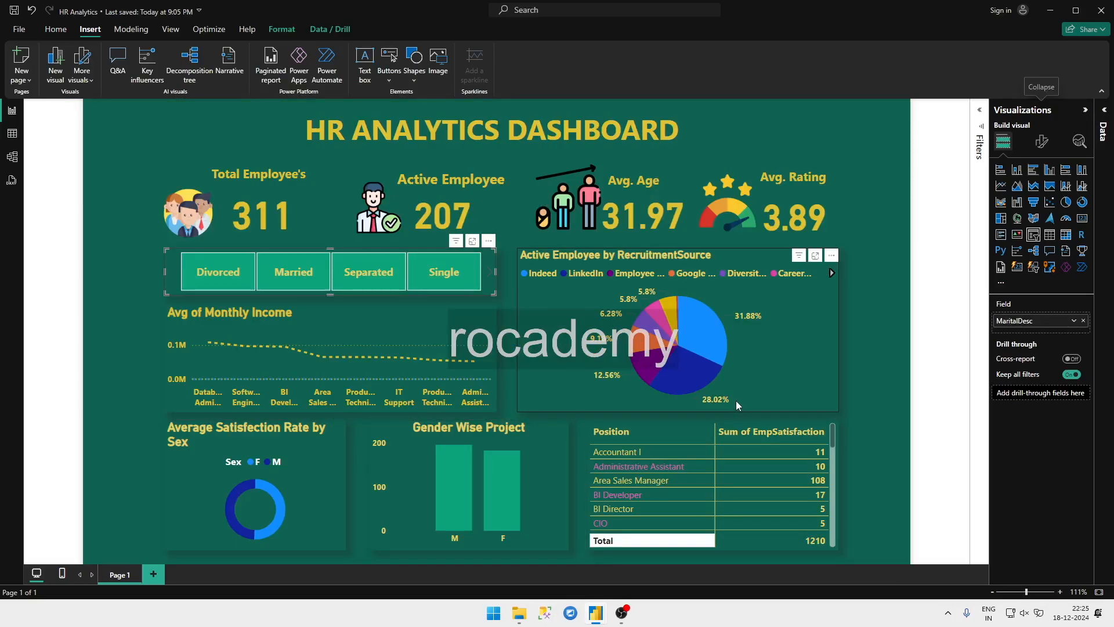
Step: Check the HR Analytics report for reference, return to the new report and add a donut chart of Avg Rating by Sex
key(alt)
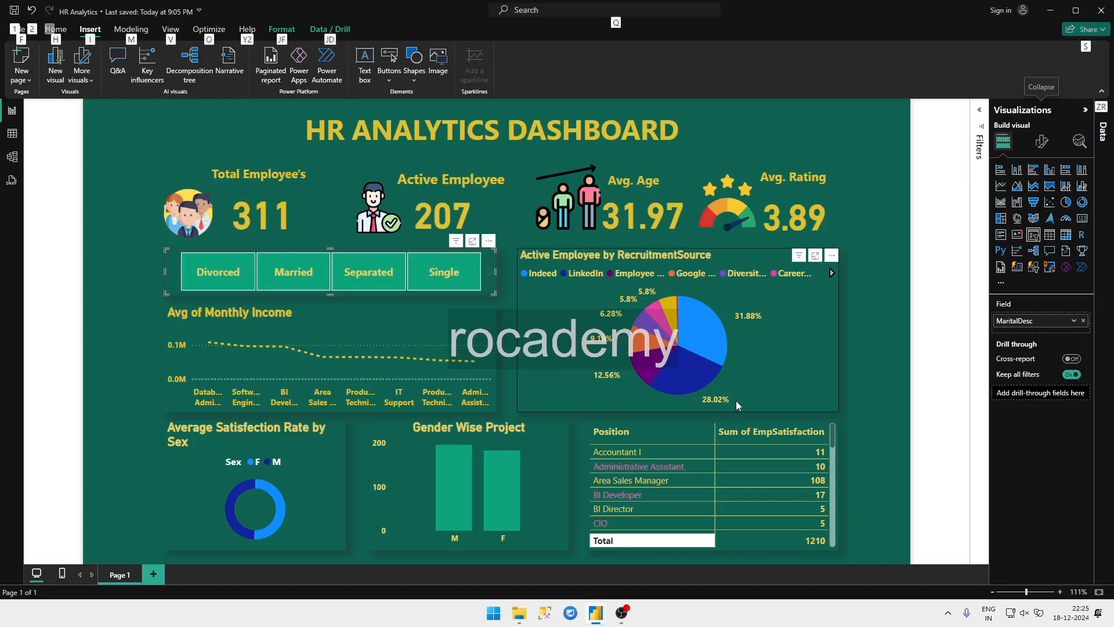
key(alt+Tab)
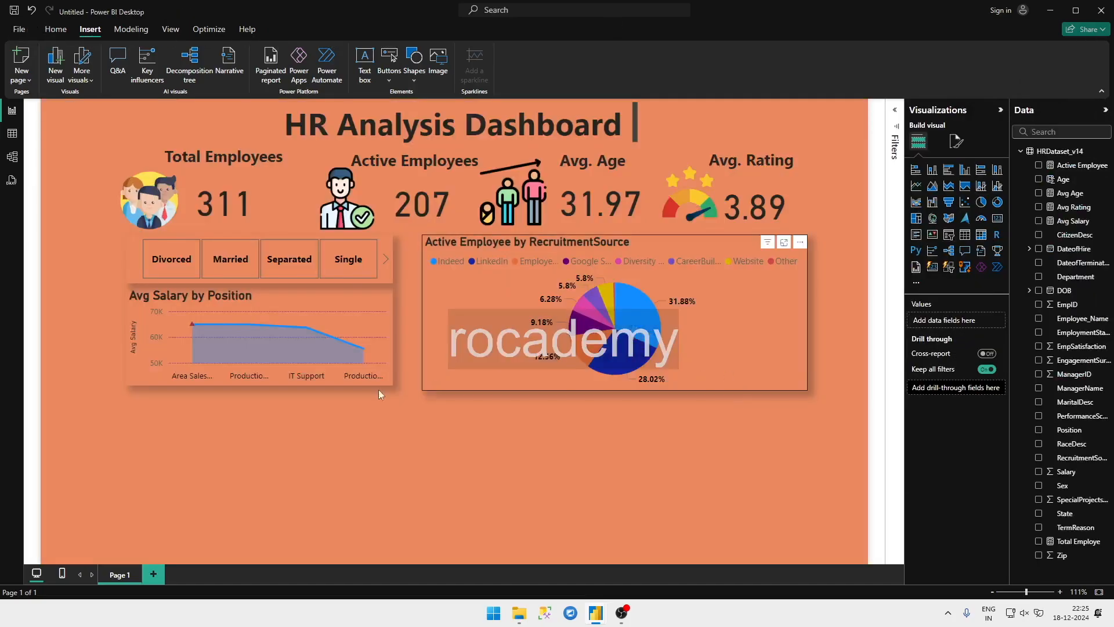
key(alt+Tab)
key(alt+Tab)
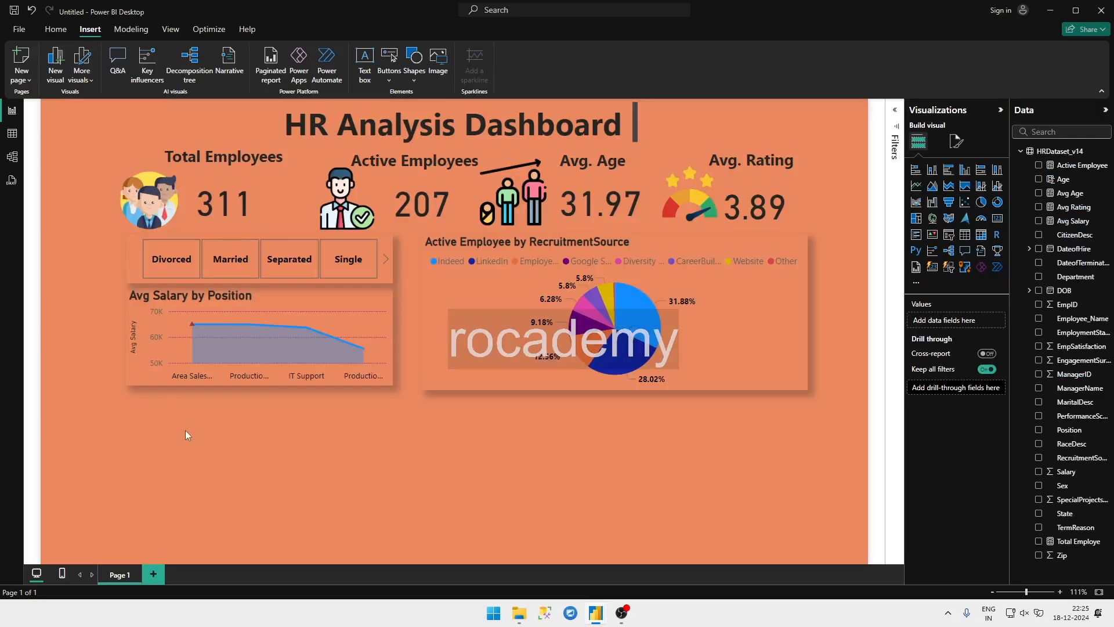
click(1038, 486)
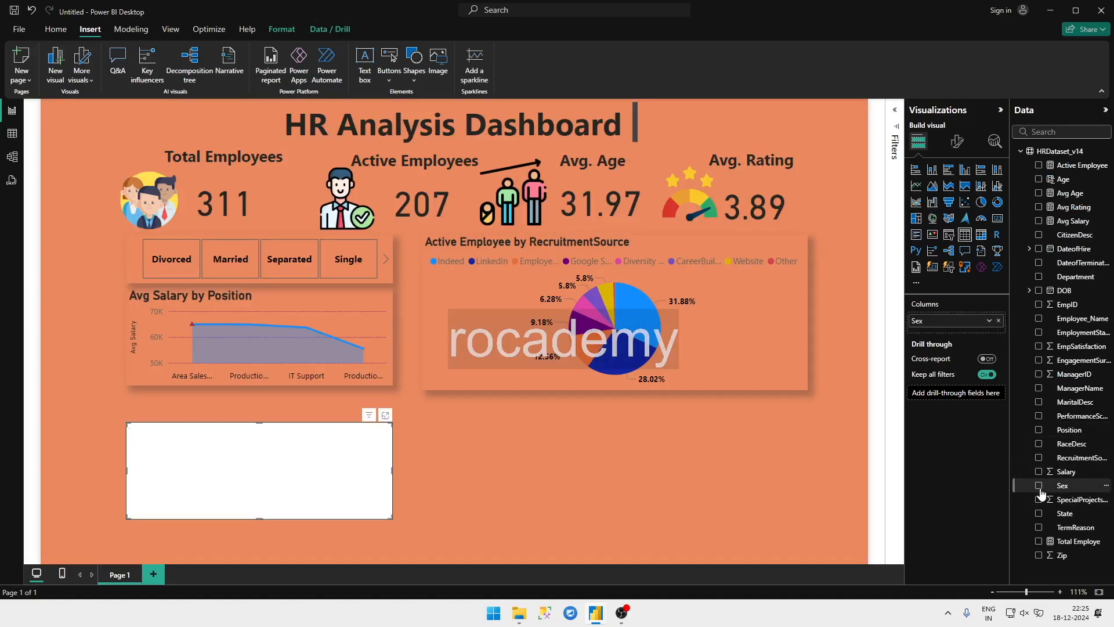
click(997, 202)
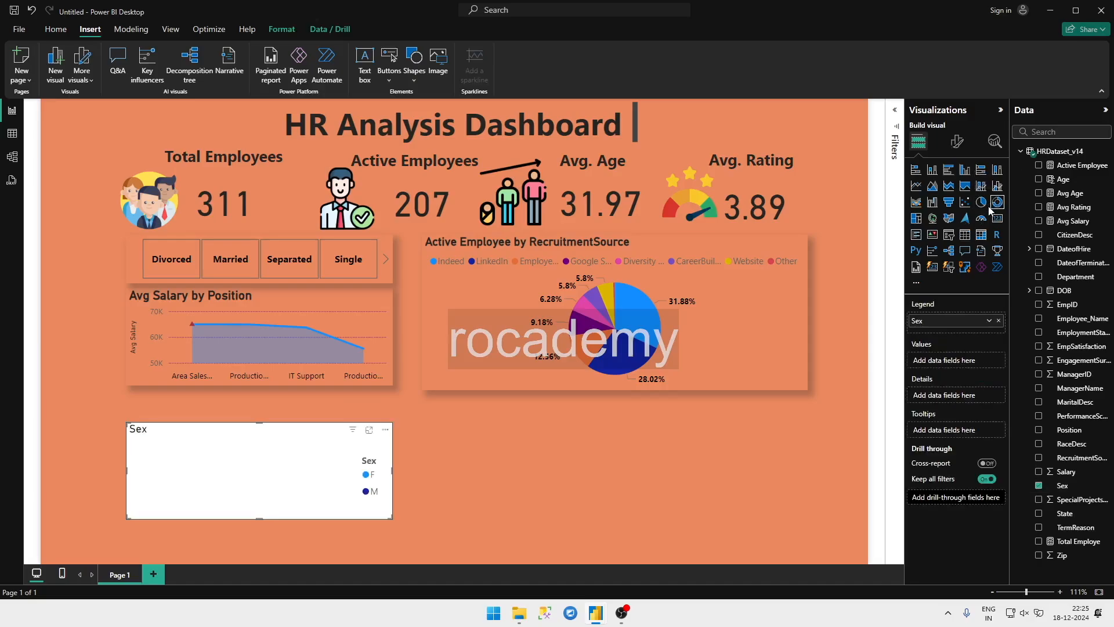
click(1038, 208)
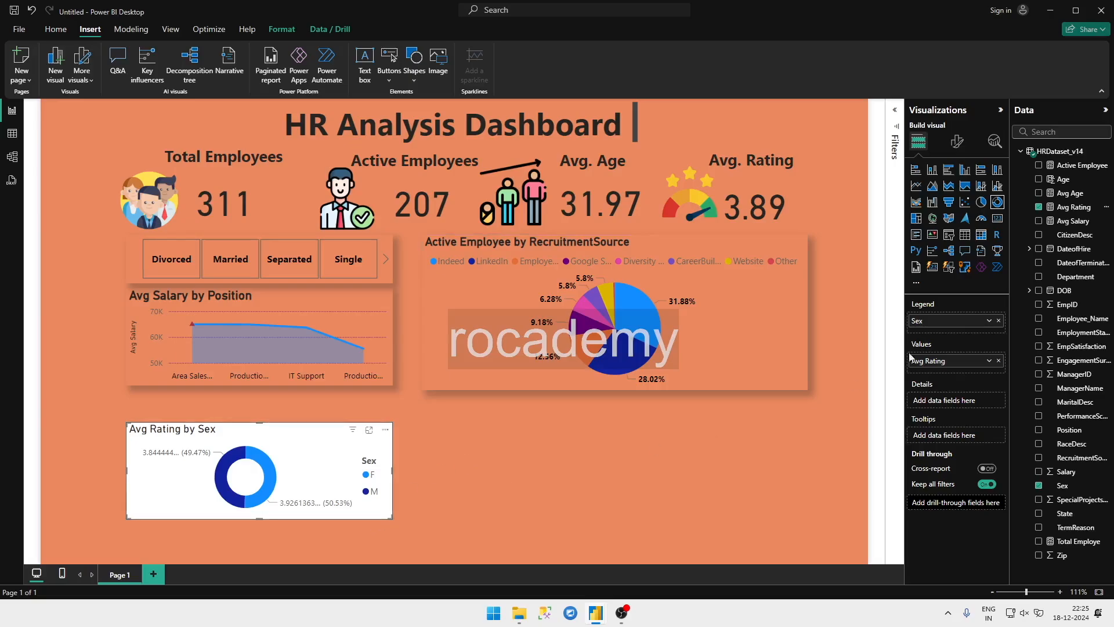
Step: Turn off the background of the Avg Rating by Sex donut chart
click(957, 141)
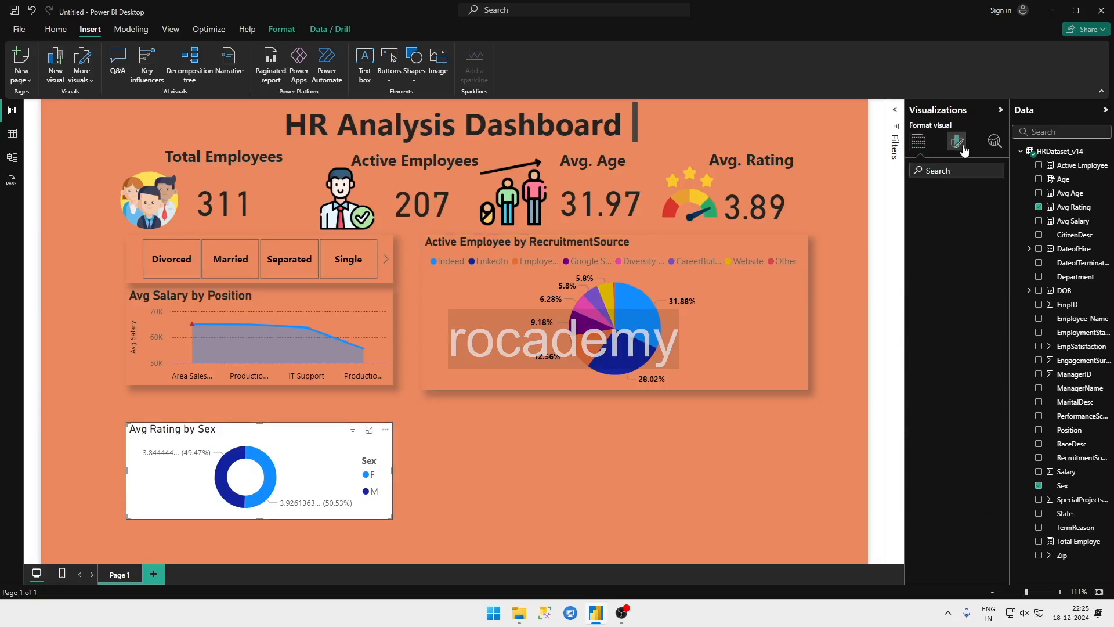
click(935, 231)
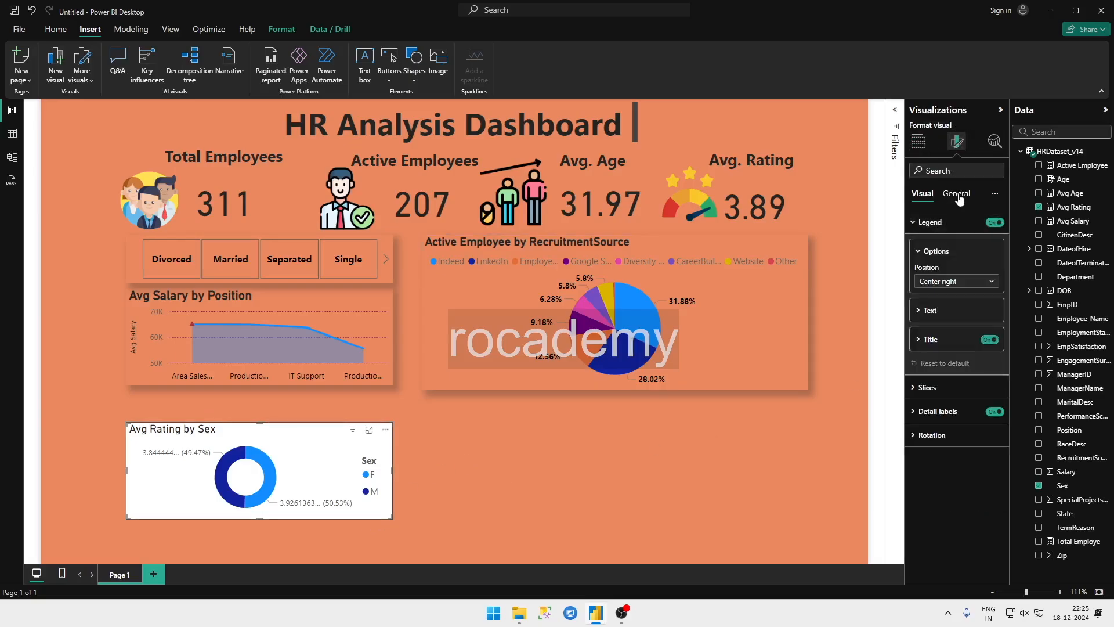
click(955, 193)
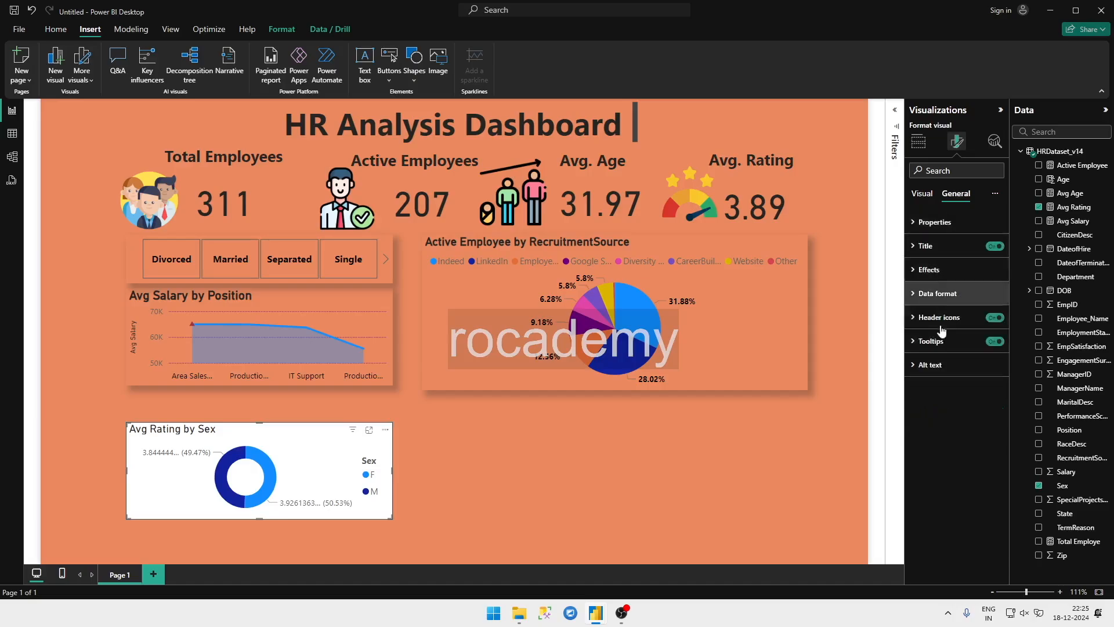
click(948, 272)
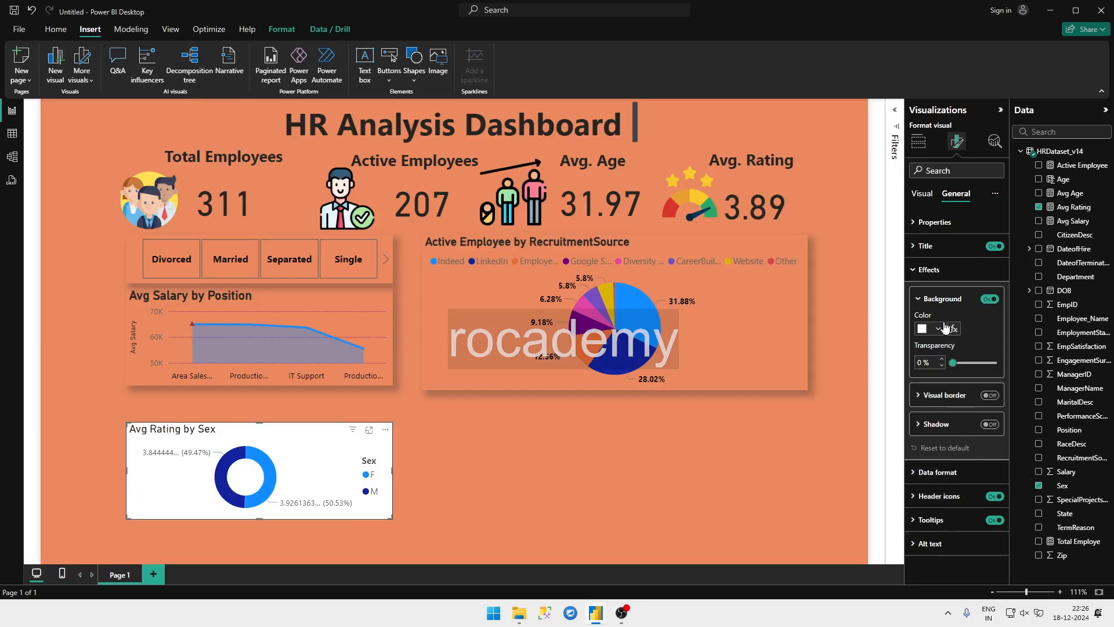
click(989, 304)
click(989, 301)
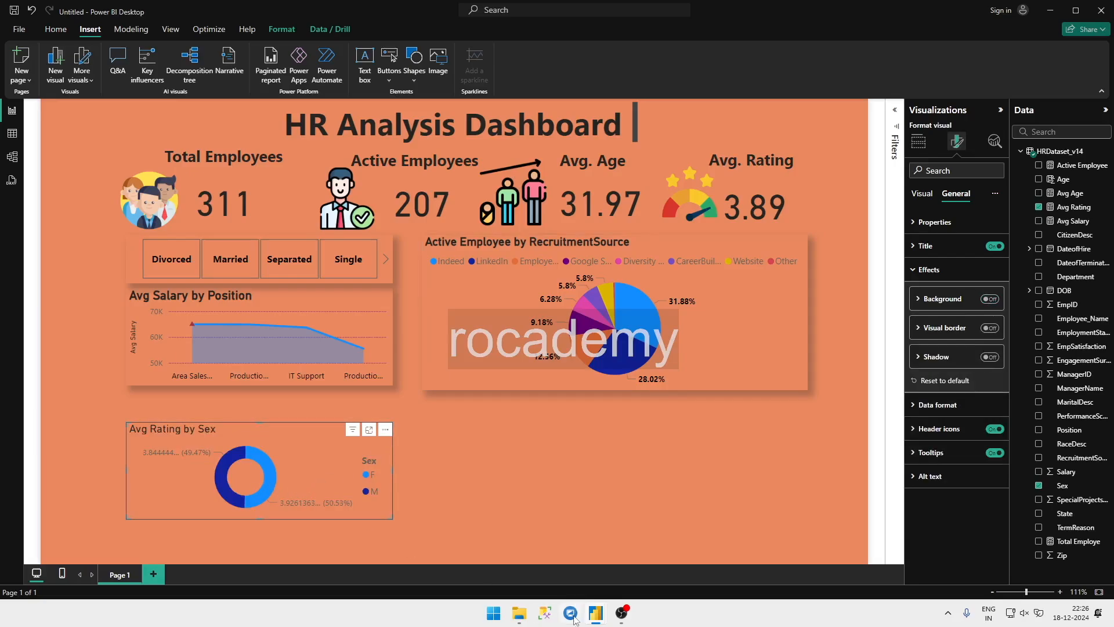
Step: Check the HR Analytics report for reference, return to the new report and set the donut chart's legend position to Top center
mouse_move(596, 612)
click(535, 575)
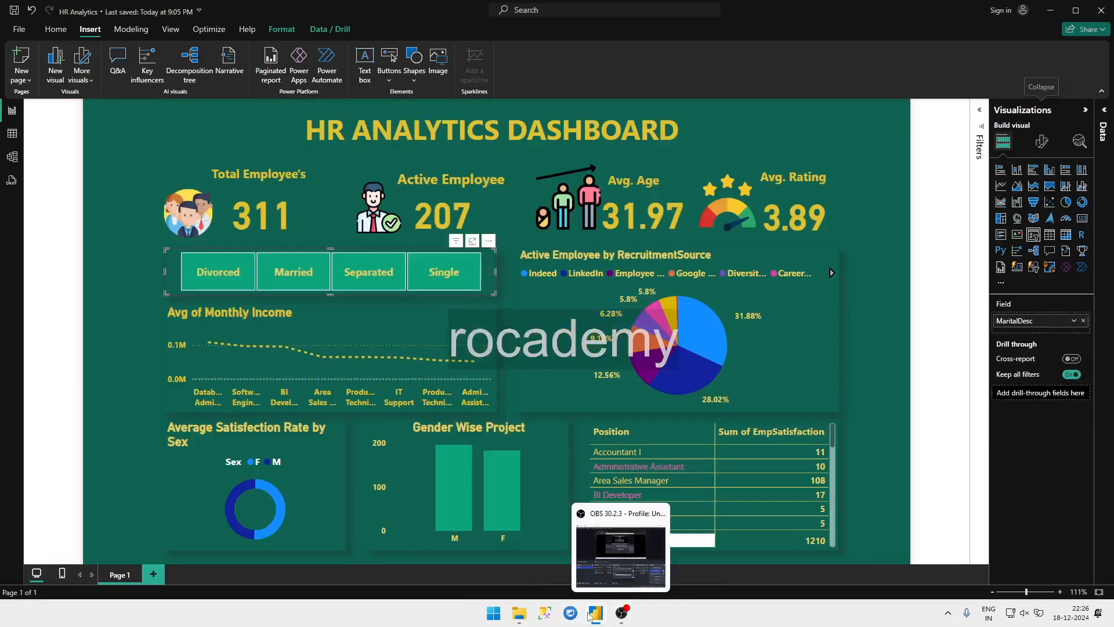
click(621, 572)
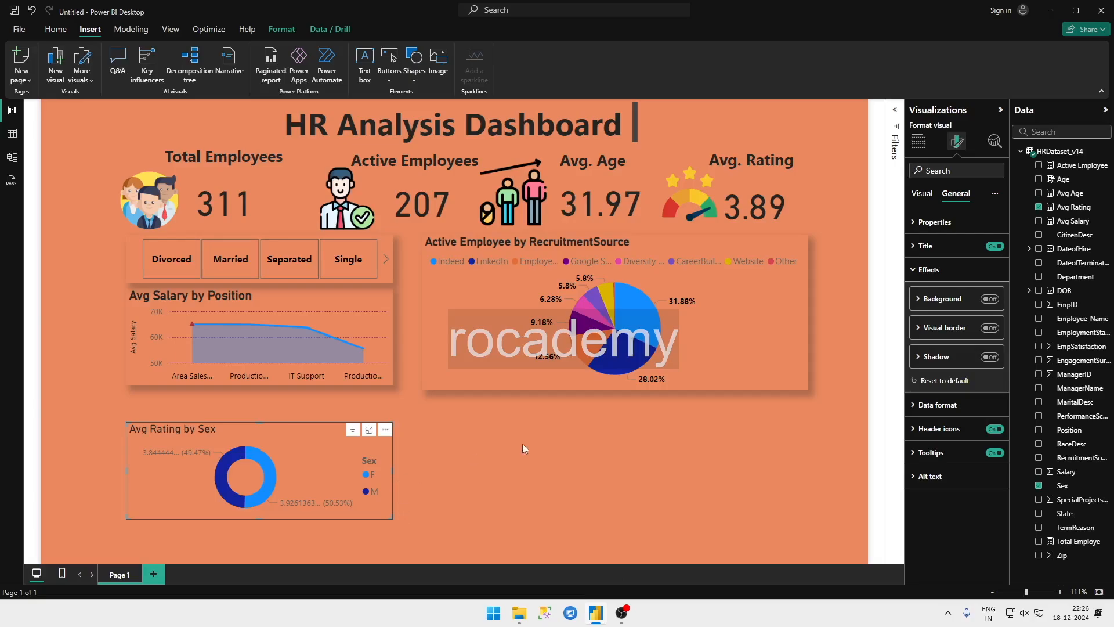
click(921, 193)
click(930, 223)
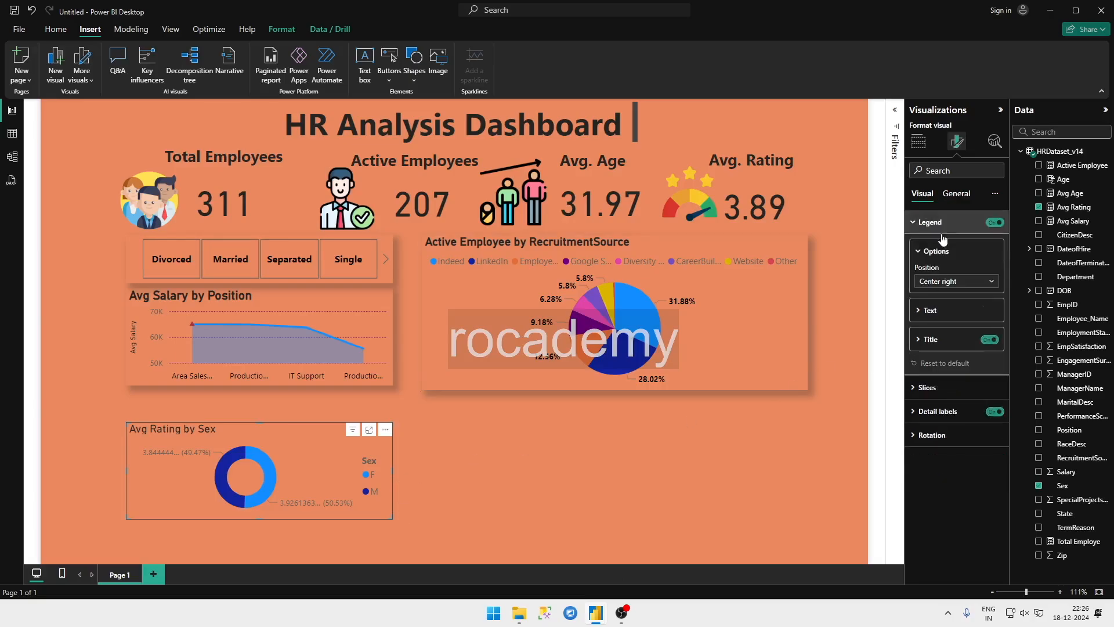
click(946, 282)
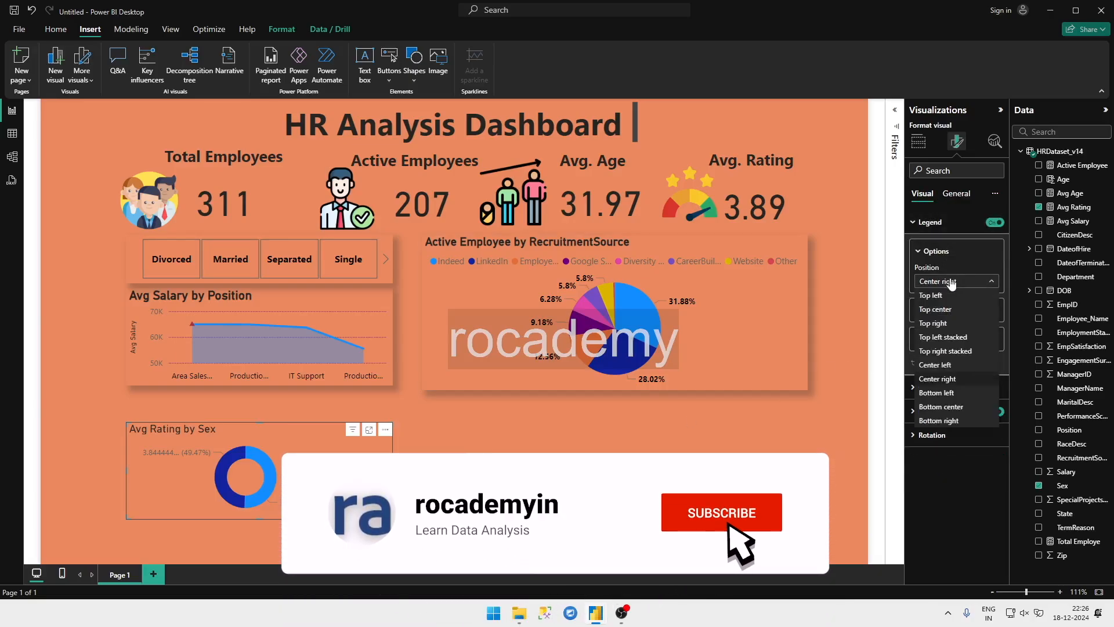
click(945, 309)
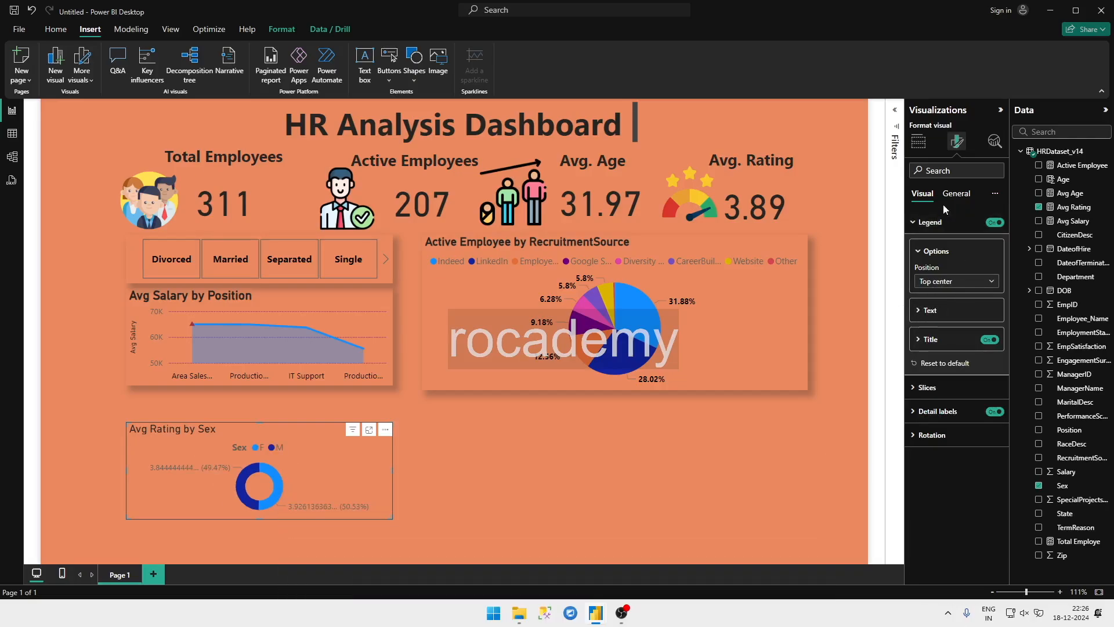
Step: Make the title of the Avg Rating by Sex donut chart bold
click(958, 194)
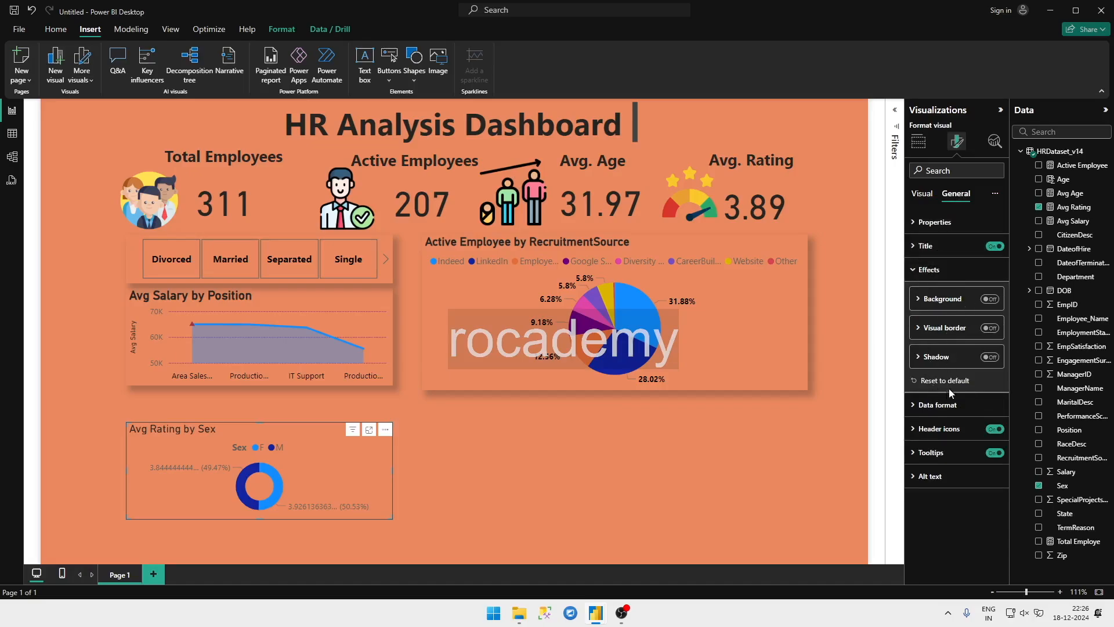
click(942, 221)
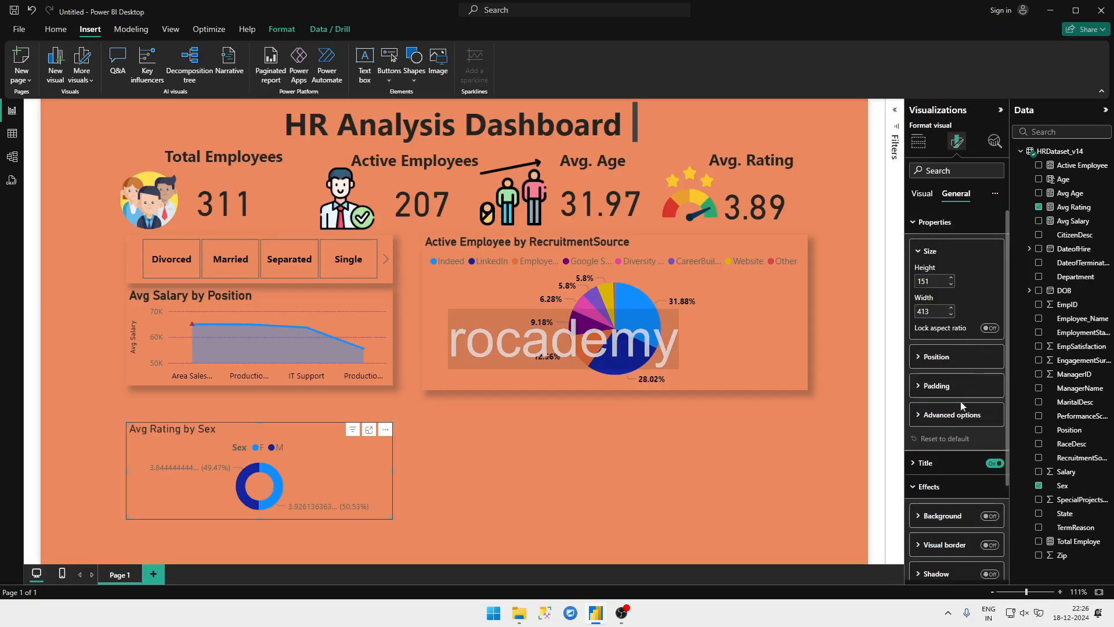
scroll(958, 401, down, 2)
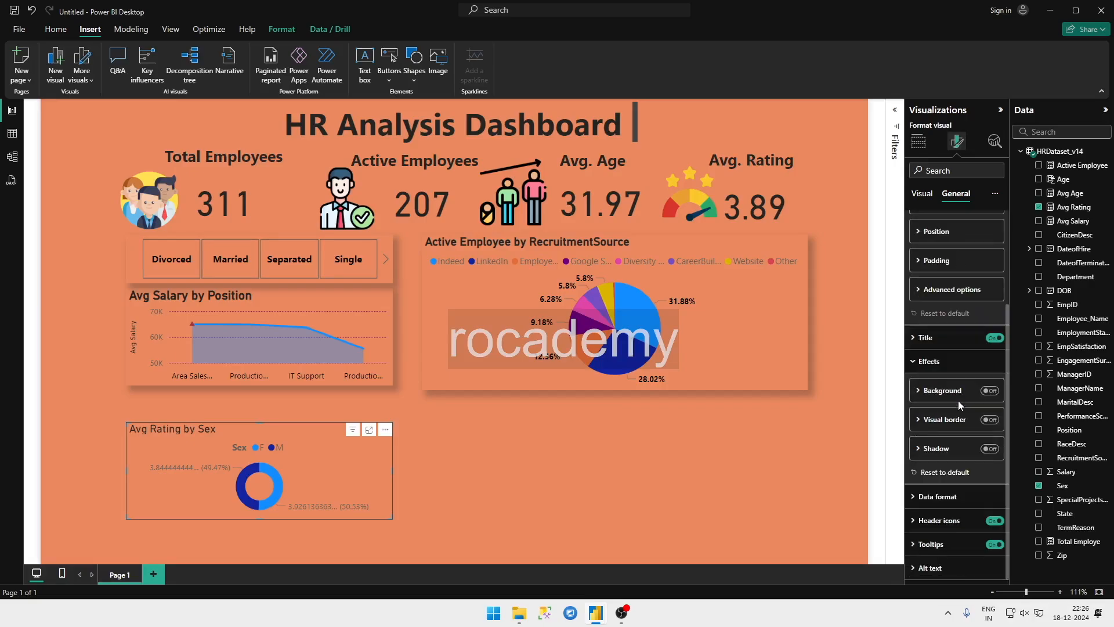
click(962, 339)
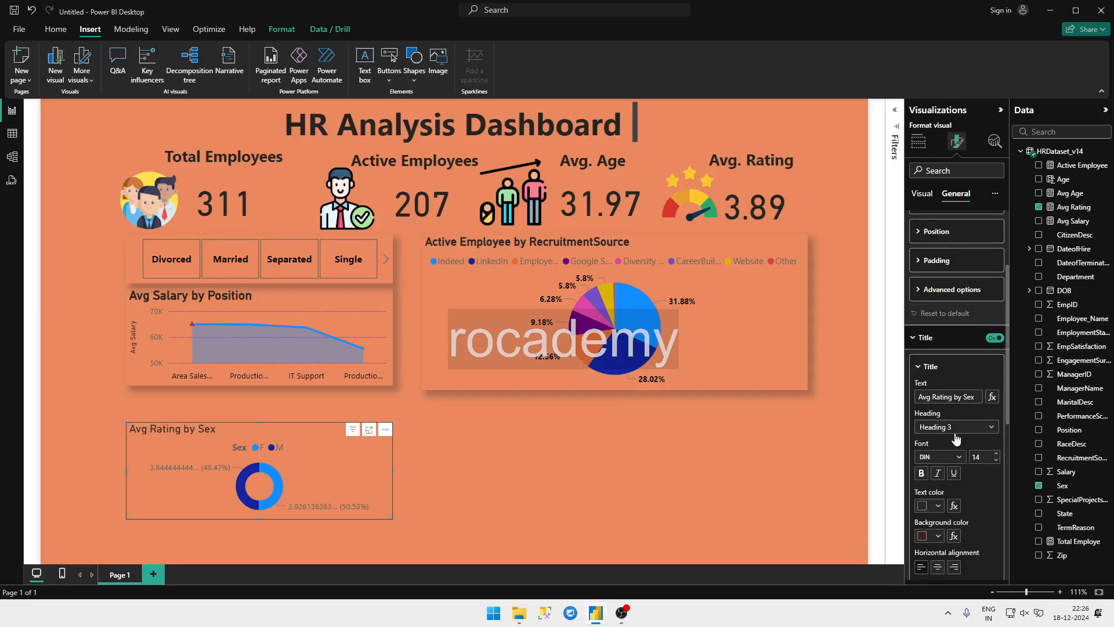
click(918, 473)
scroll(983, 445, down, 5)
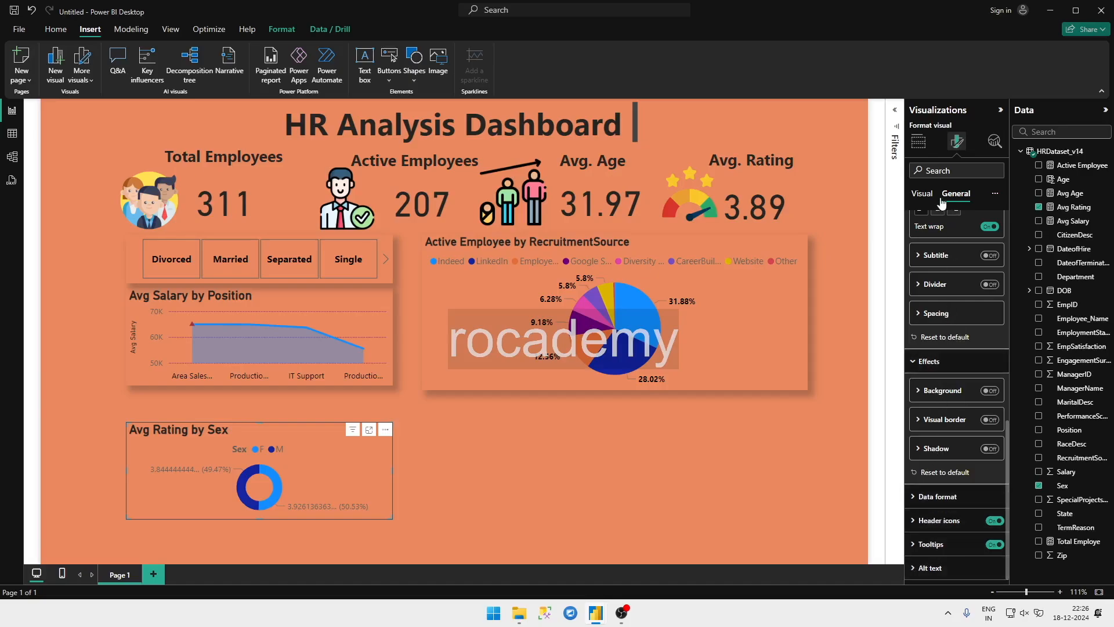
Step: Turn off the detail labels of the Avg Rating by Sex donut chart
click(921, 193)
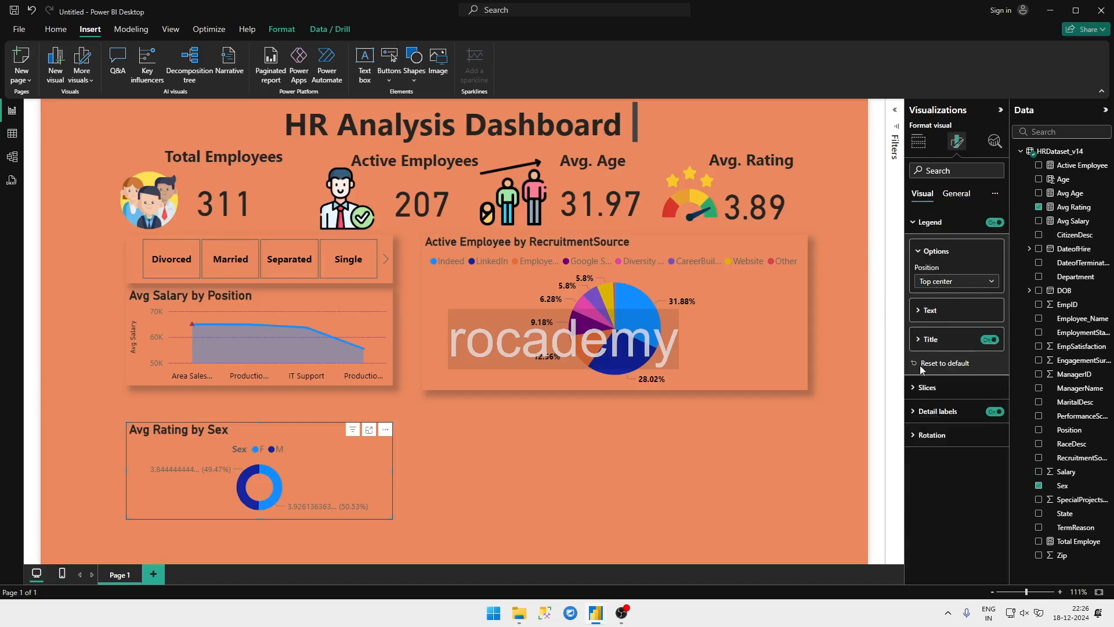
click(956, 413)
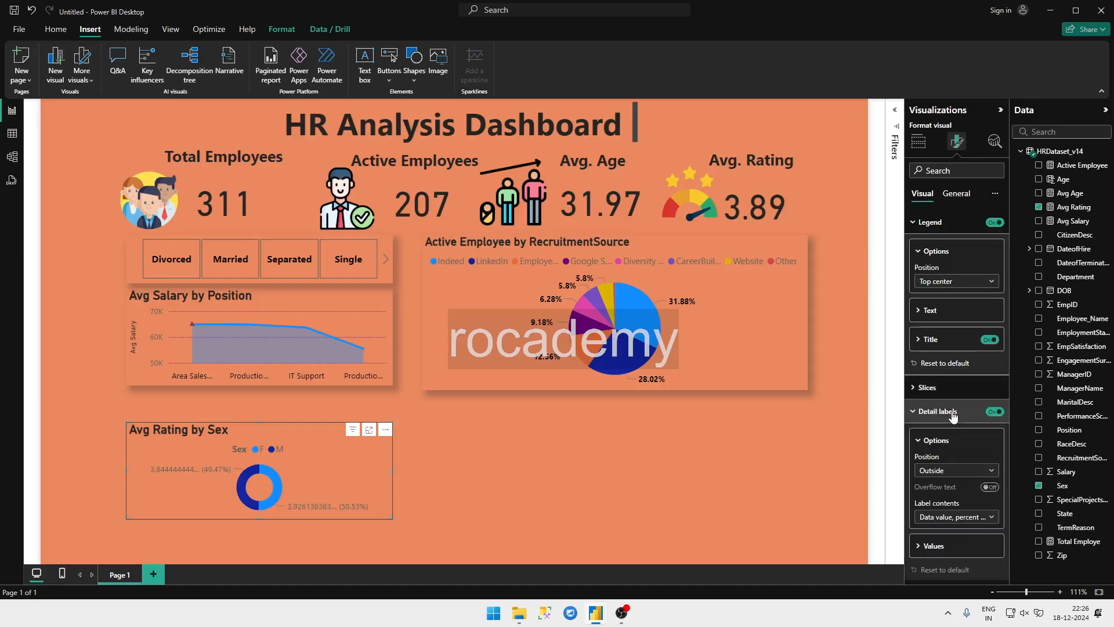
click(972, 476)
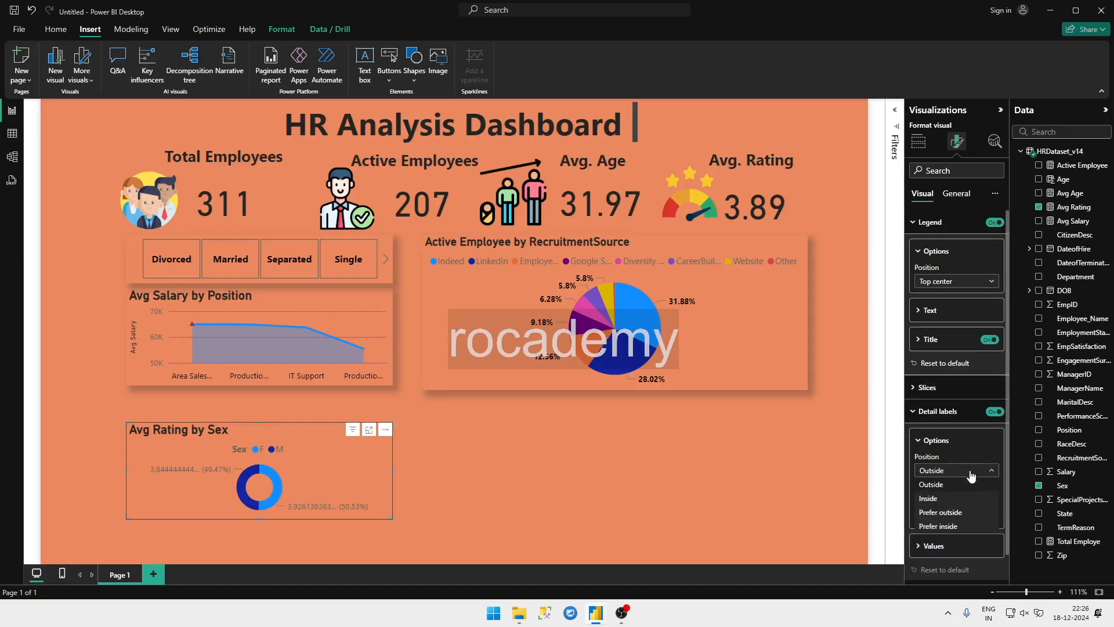
click(993, 413)
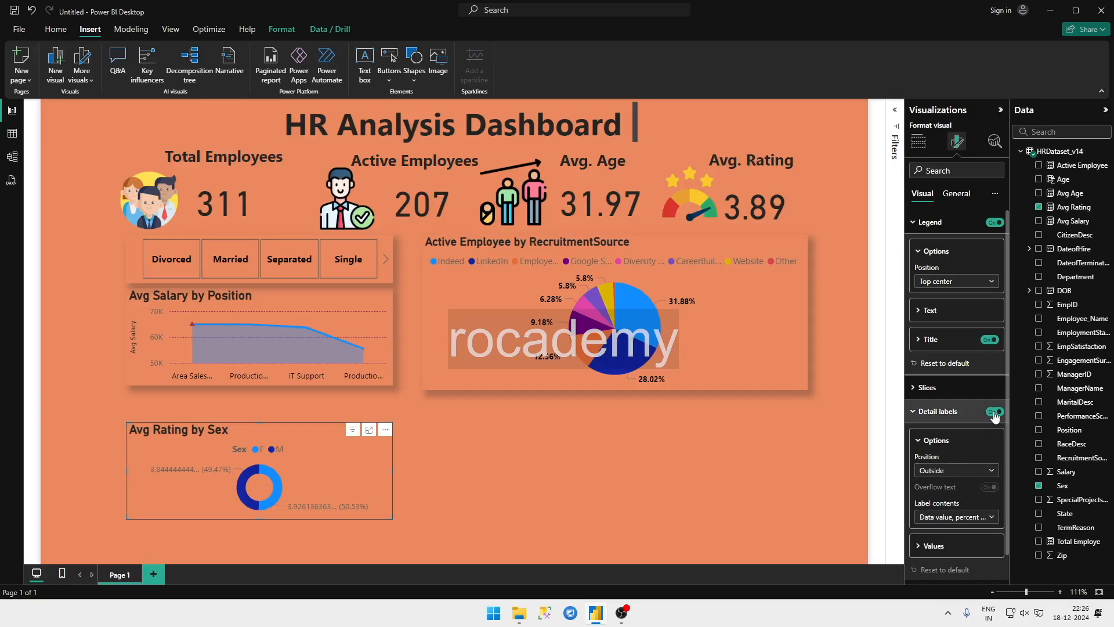
click(993, 412)
Step: Compare with the HR Analytics report, return to the new report and make the Avg Rating by Sex donut chart narrower and slightly taller
mouse_move(597, 618)
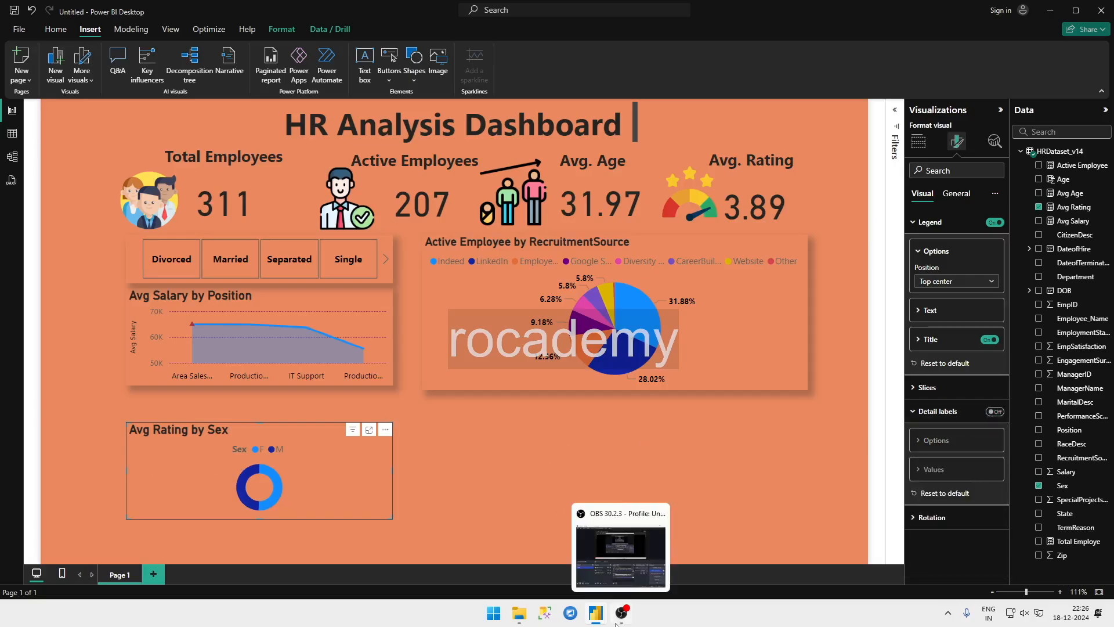
click(551, 576)
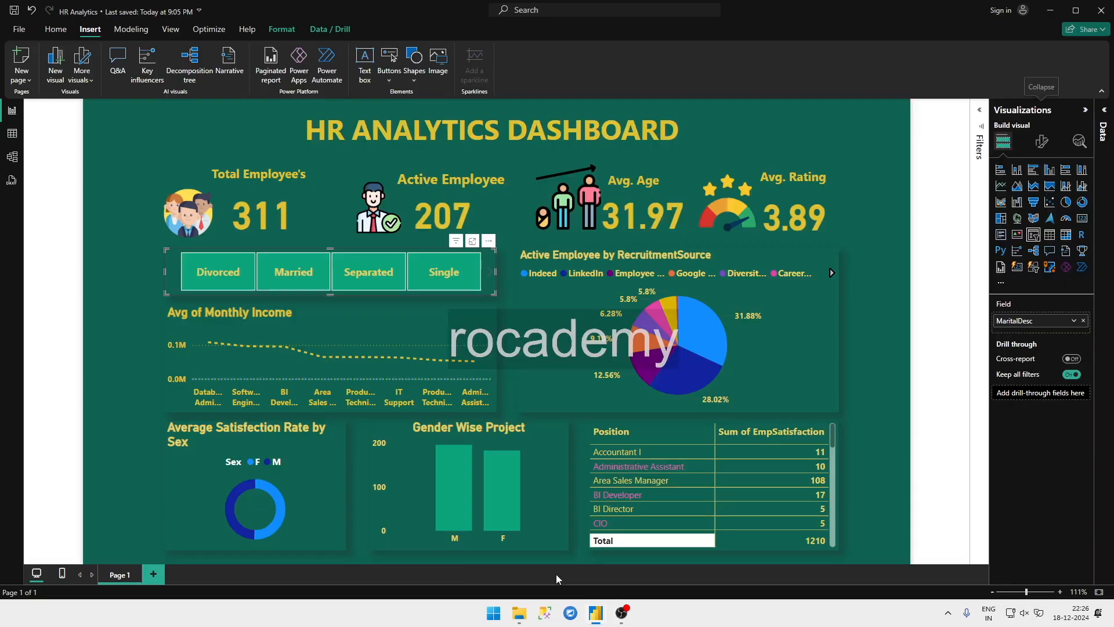
click(612, 586)
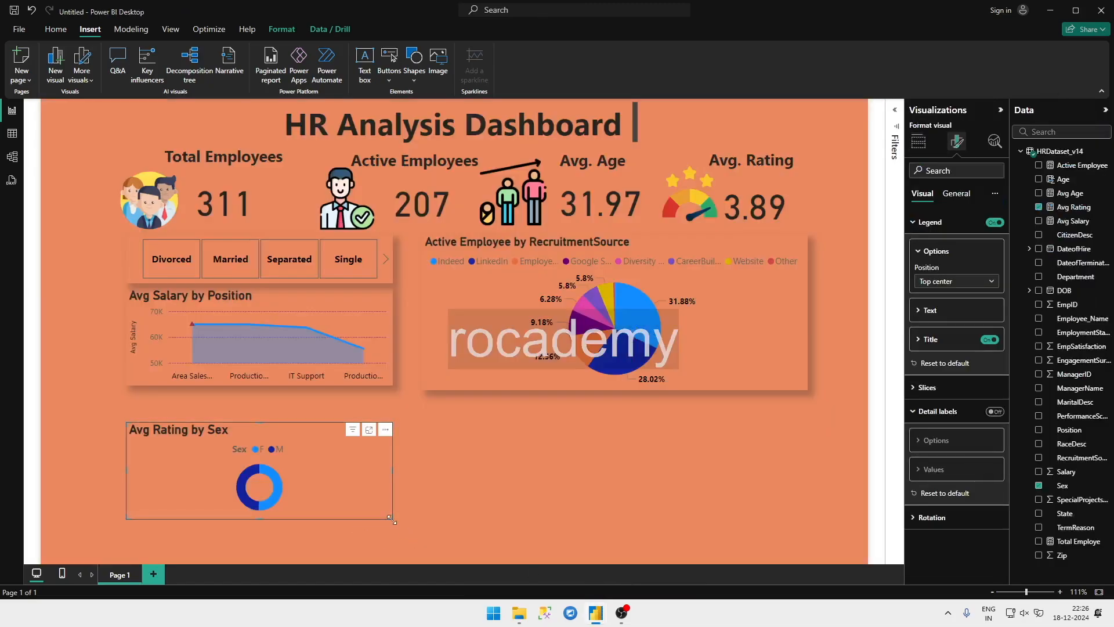
drag(390, 518, 293, 538)
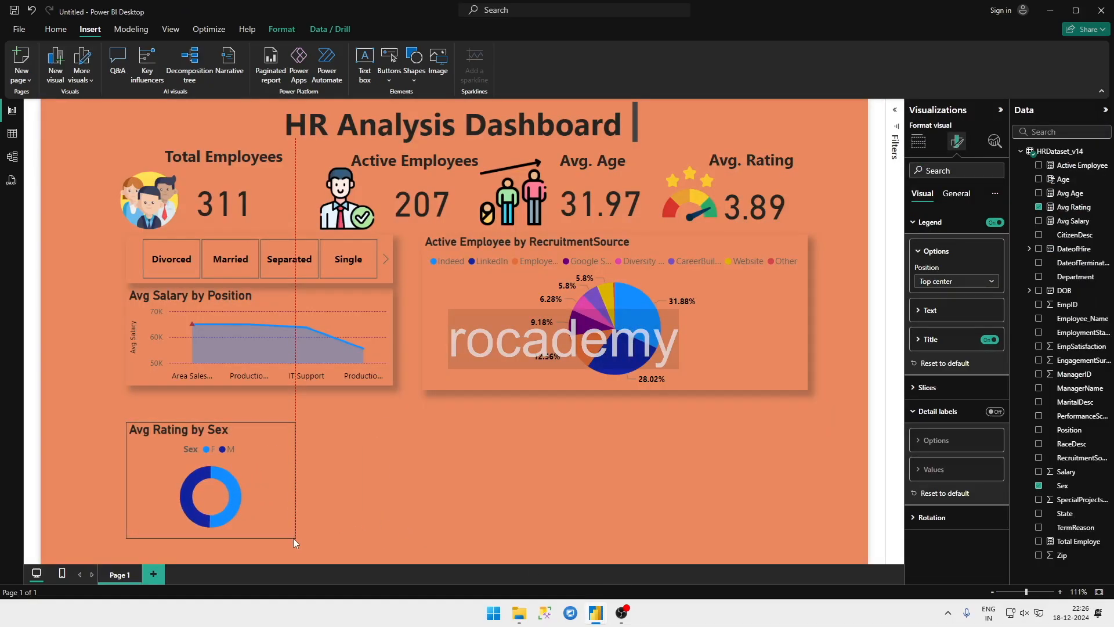
Step: Turn on the shadow effect of the Avg Rating by Sex donut chart and deselect the chart
click(956, 193)
scroll(966, 453, down, 10)
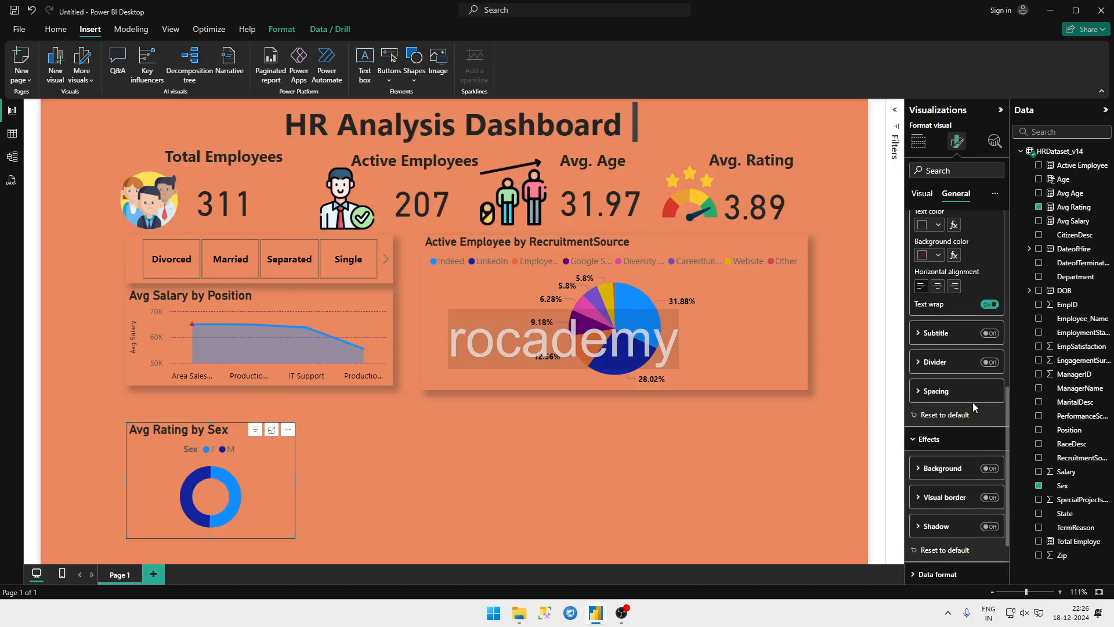
click(990, 528)
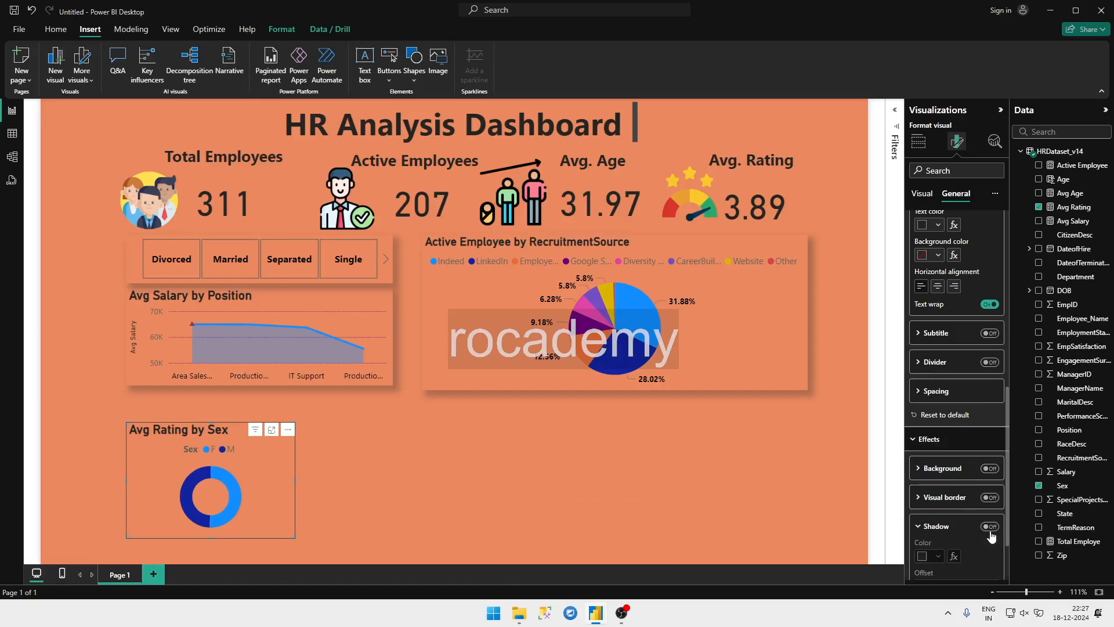
click(568, 483)
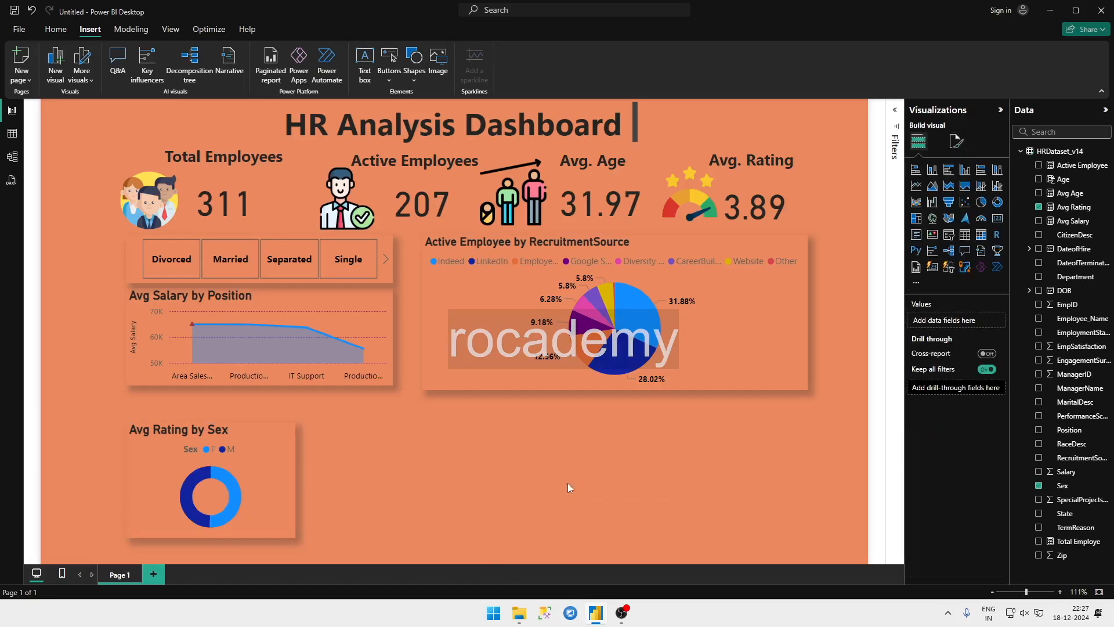
Step: Compare with the HR Analytics report, return to the new report and move the donut chart up to just below the Avg Salary by Position chart
mouse_move(599, 614)
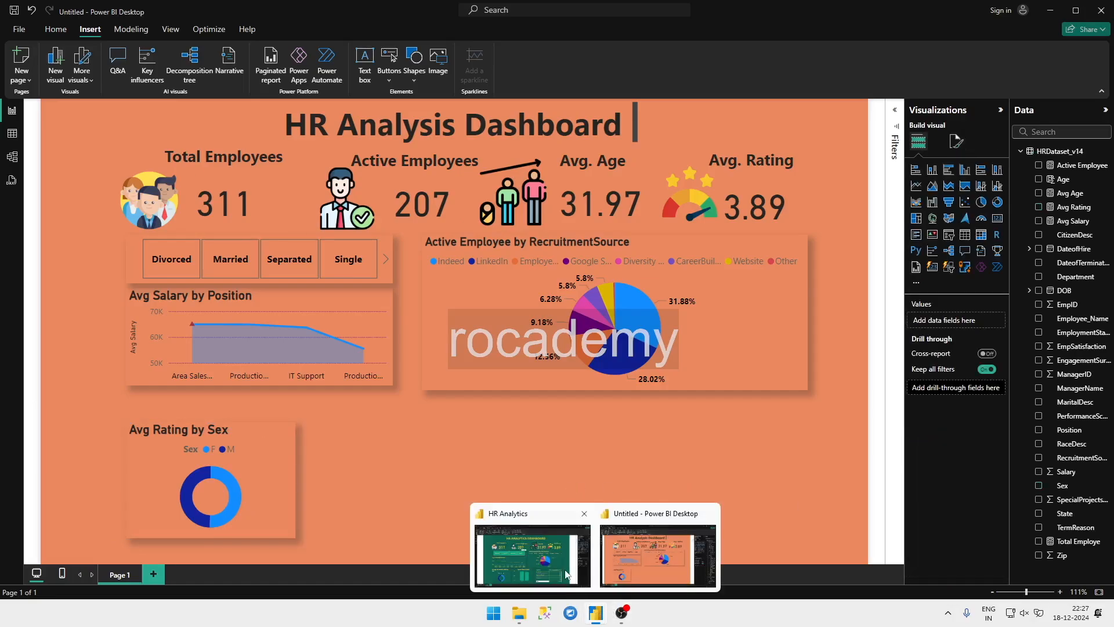
click(565, 568)
click(632, 580)
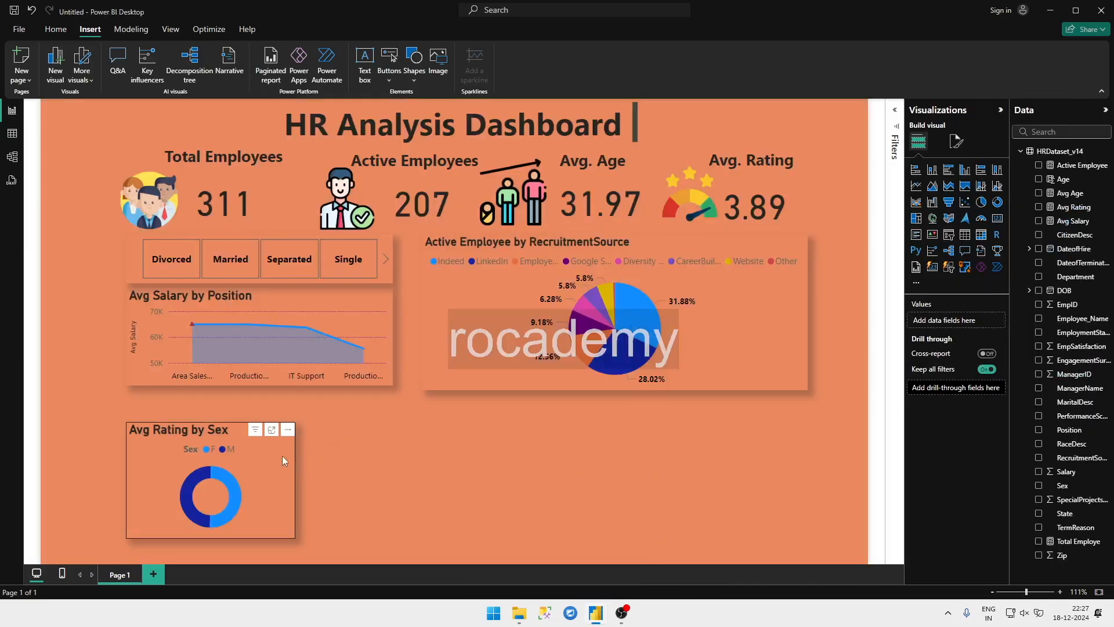
drag(282, 455, 279, 438)
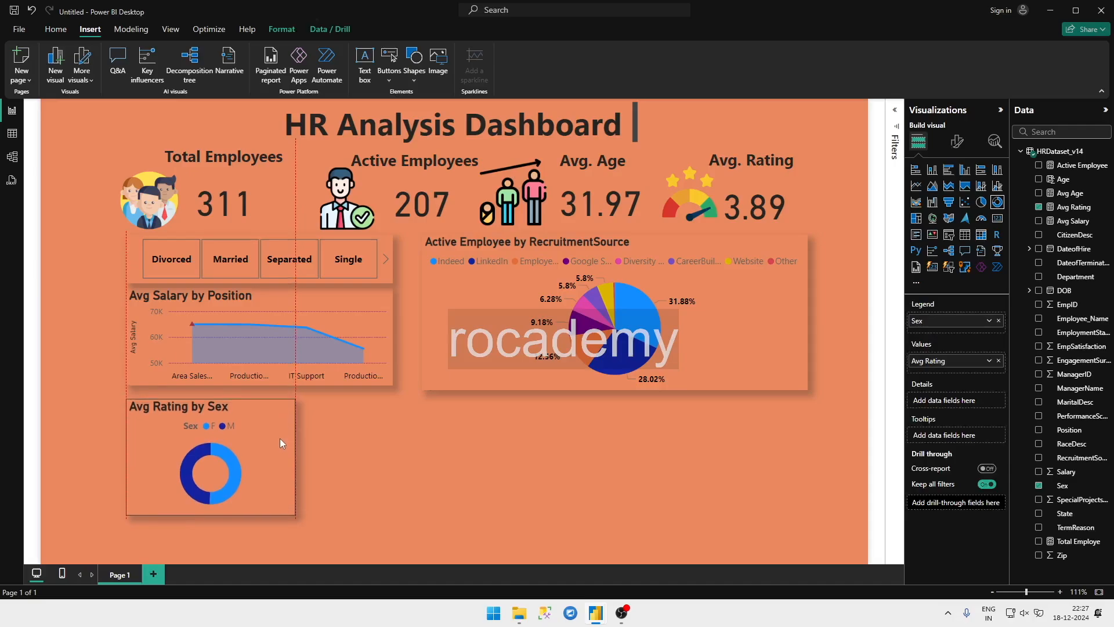
Step: Shorten the recruitment-source pie chart slightly so its lower edge aligns with the salary chart's, and deselect it
click(611, 385)
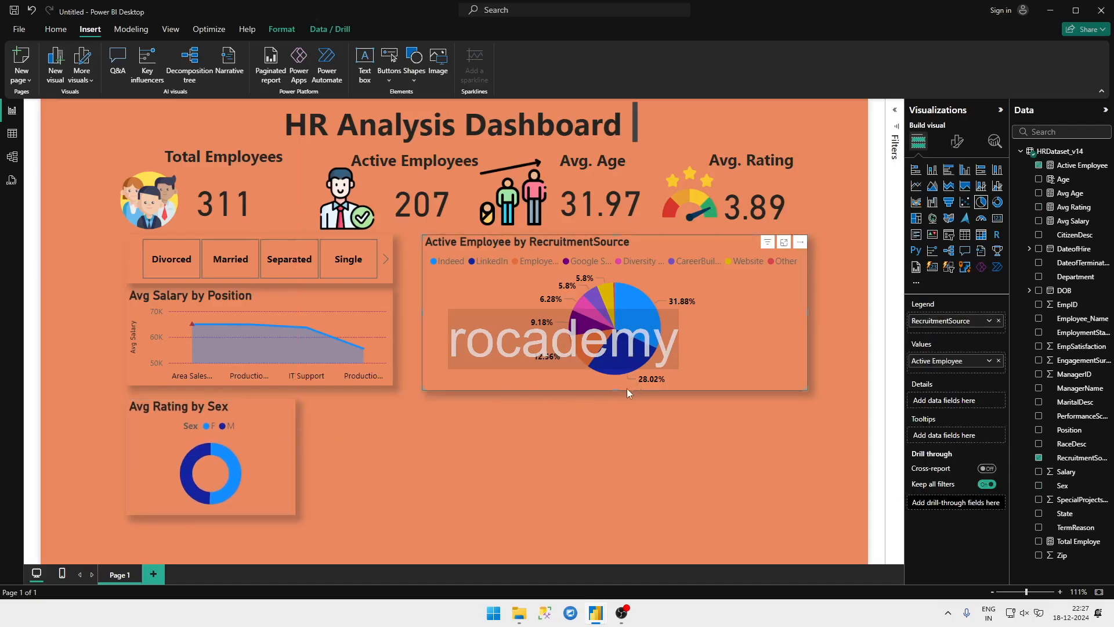
drag(614, 389, 617, 385)
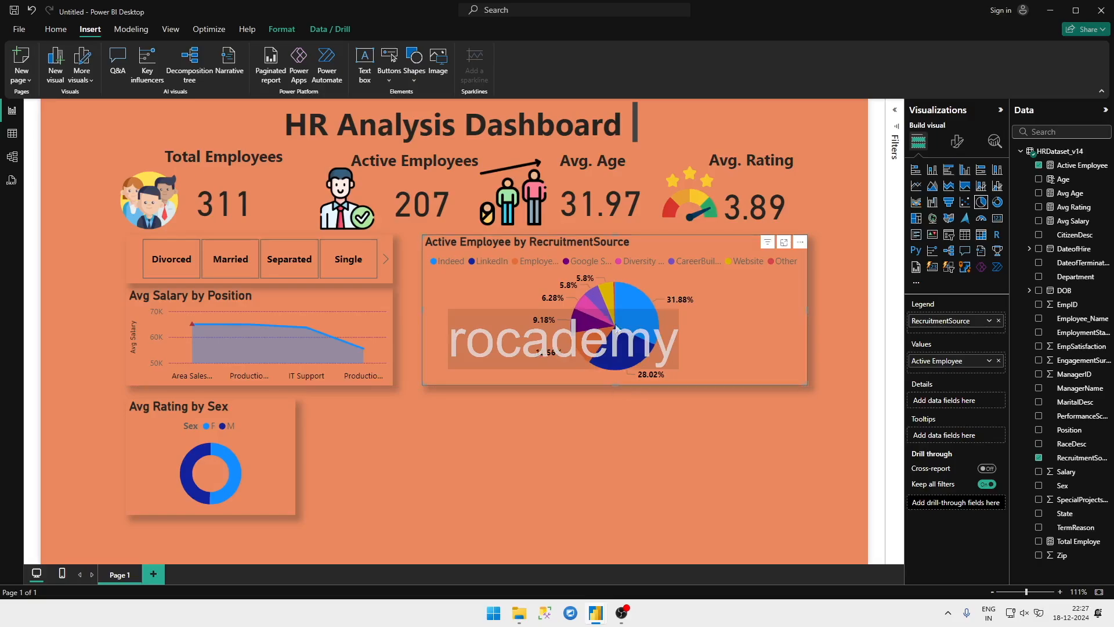
click(528, 404)
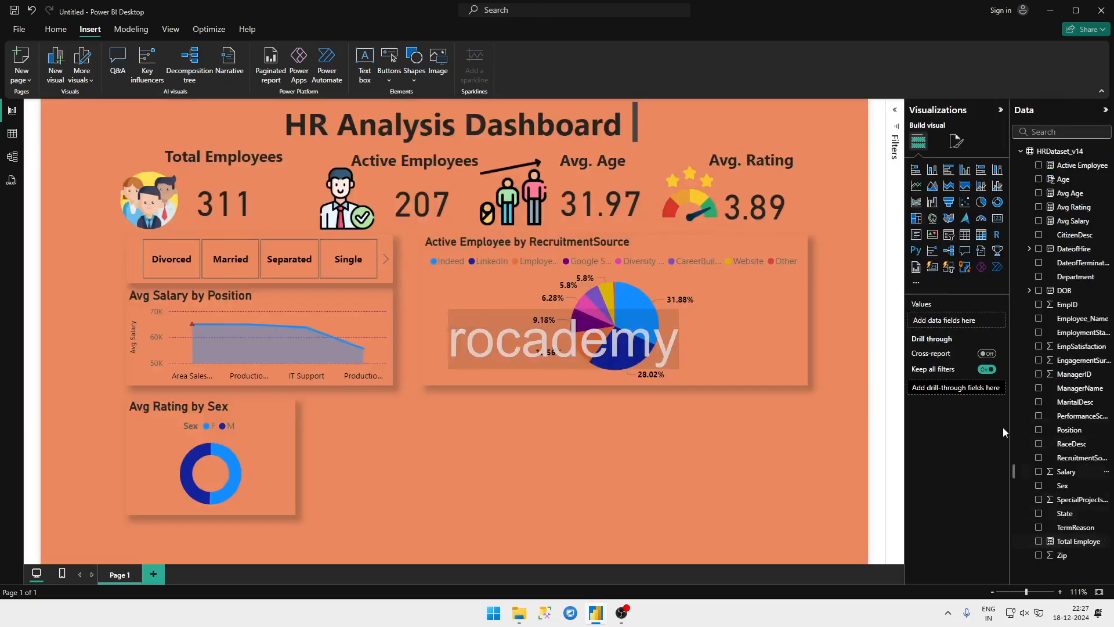
Step: Add a stacked column chart beside the rating donut chart and plot SpecialProjectsCount on its Y-axis
click(996, 174)
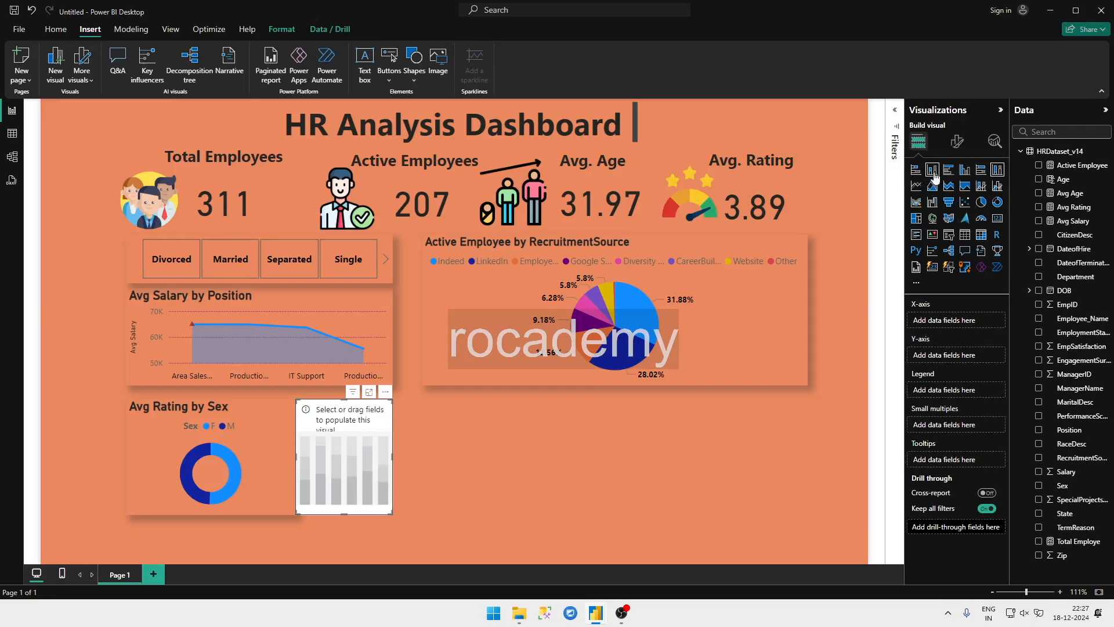
click(933, 173)
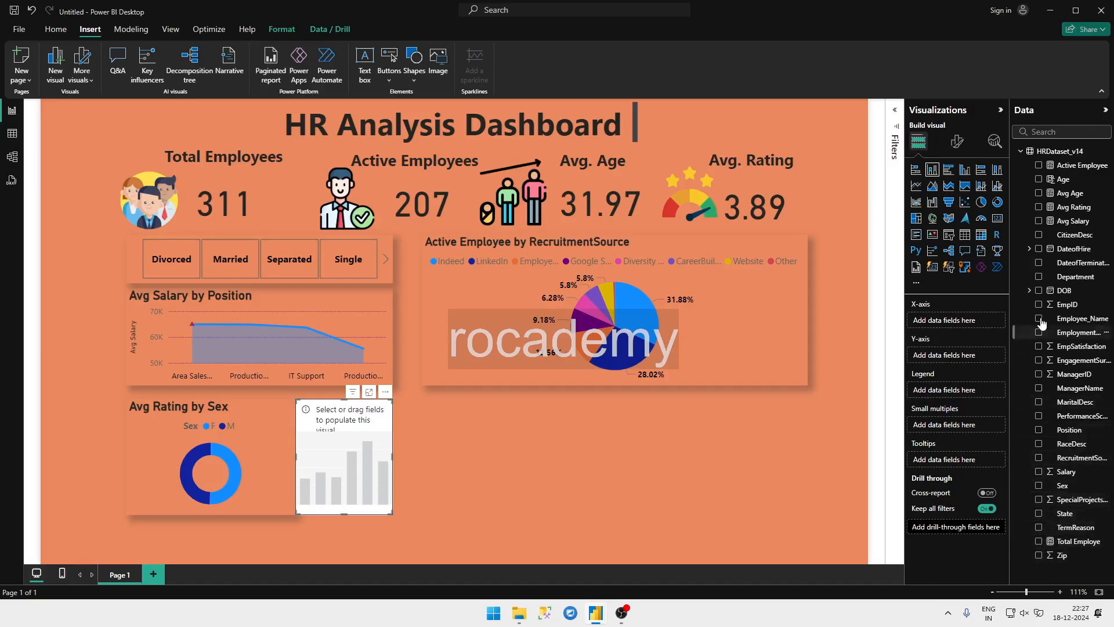
click(1046, 130)
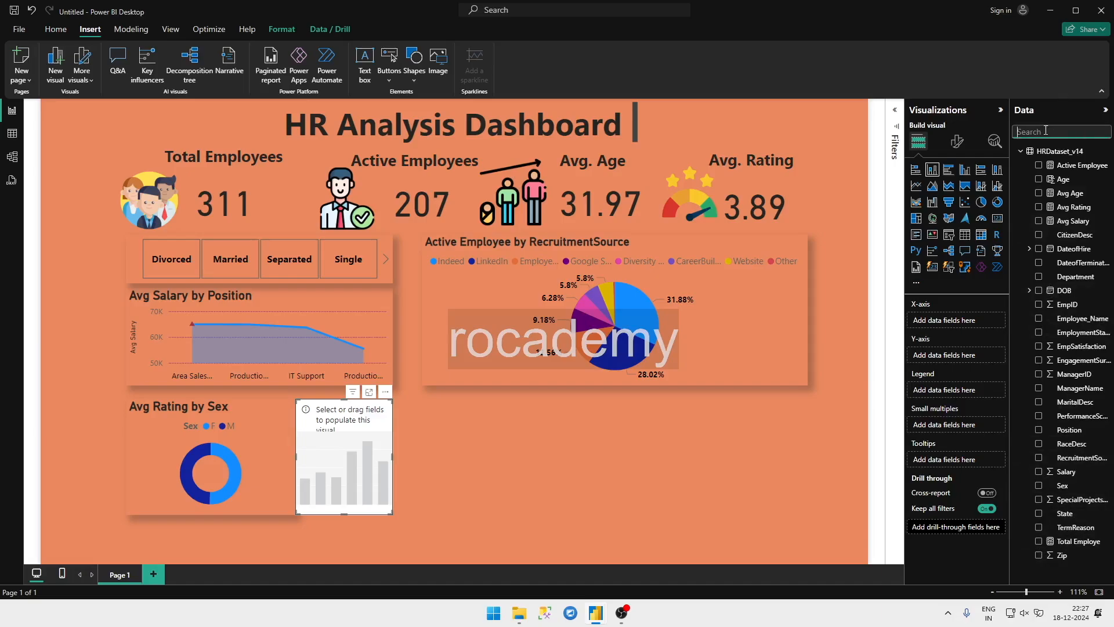
text(pro)
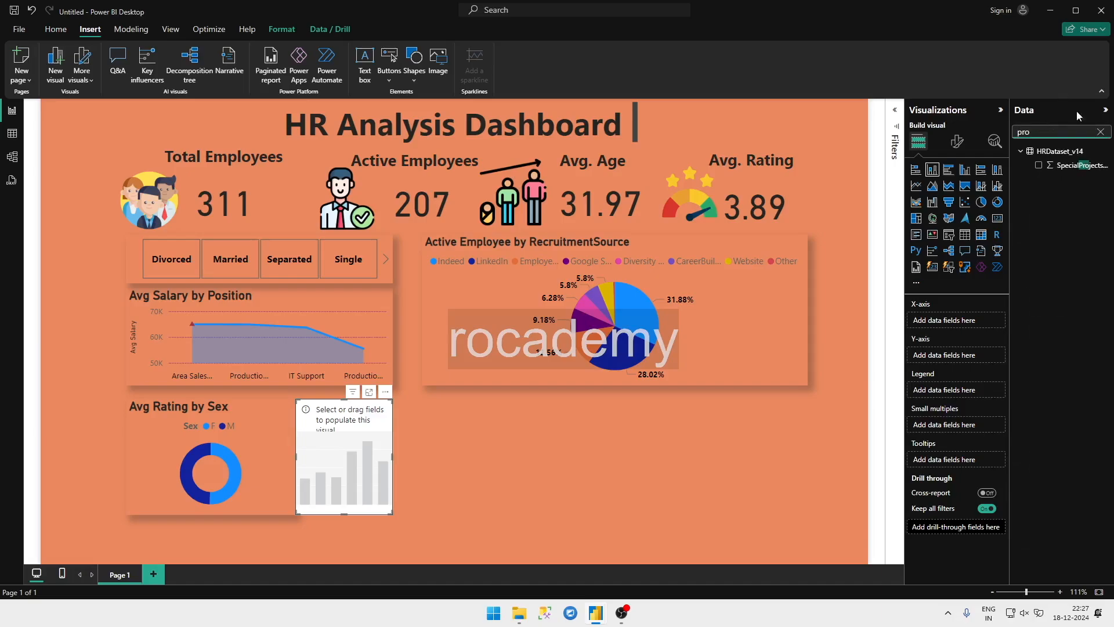
click(1038, 164)
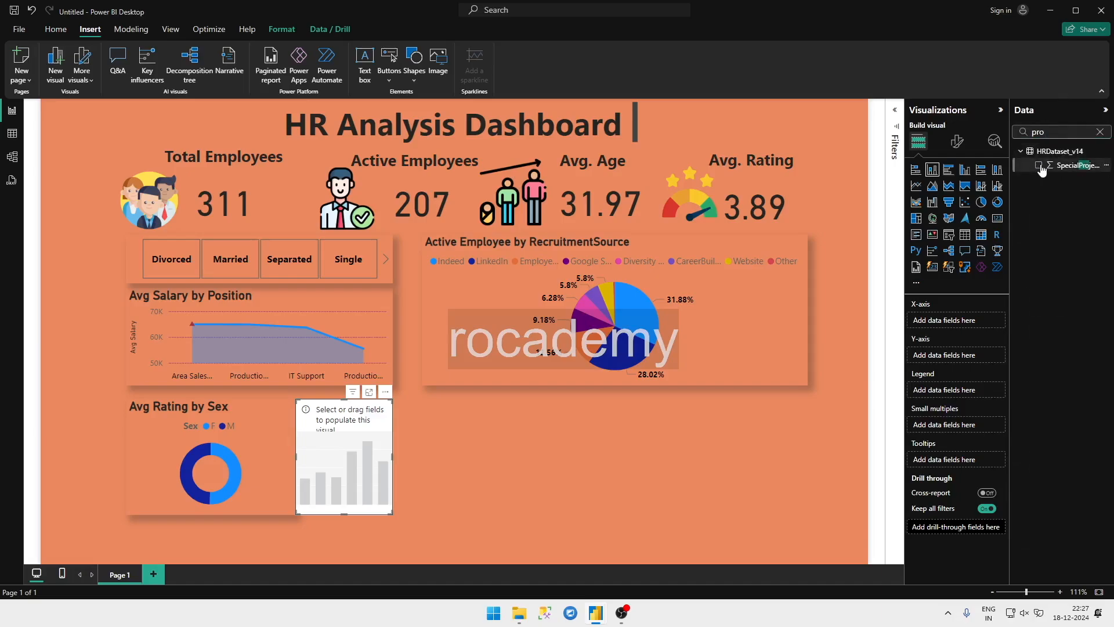
Step: Find the Sex field in the dataset and add it to the column chart's X-axis
click(1098, 134)
text(ge)
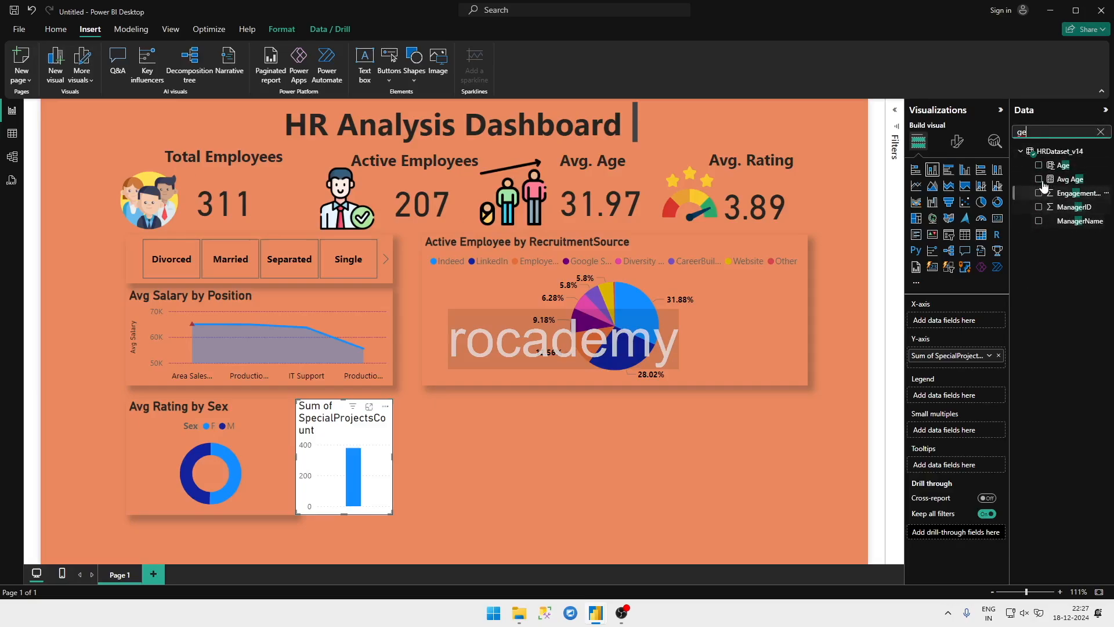
click(1100, 132)
text(s)
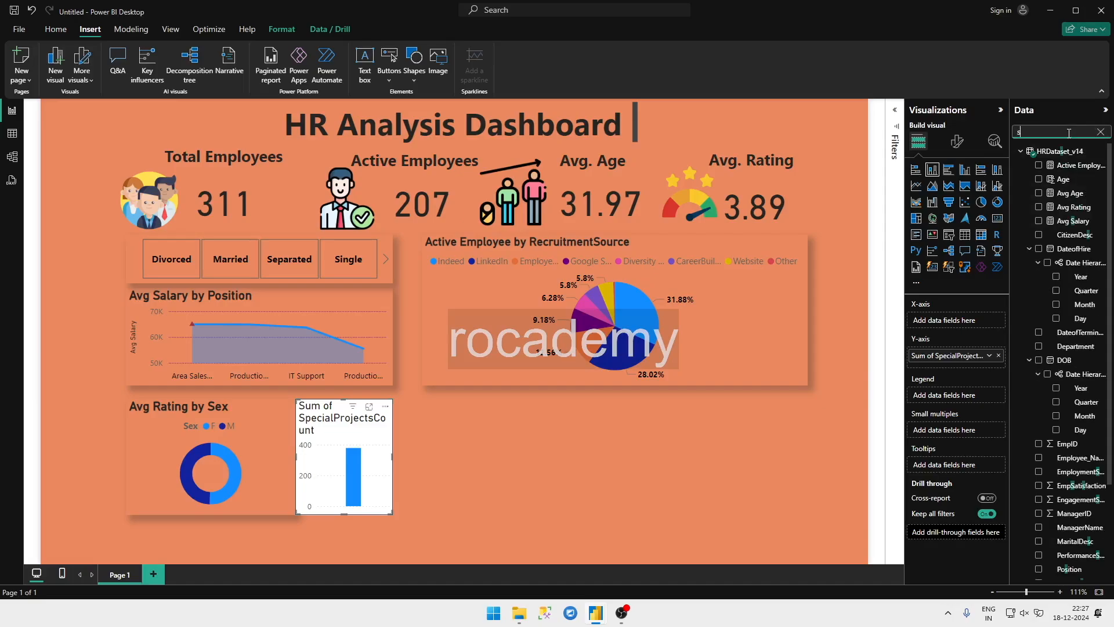
text(ex)
click(1039, 165)
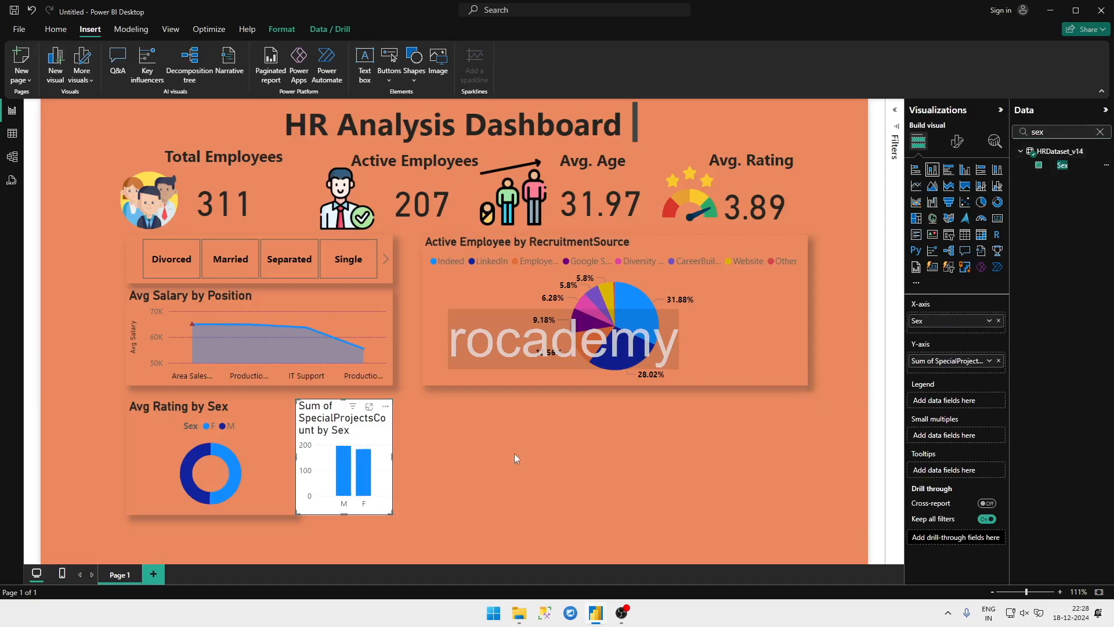
Step: Move the column chart slightly away from the donut chart and compare the layout with the HR Analytics report
drag(378, 452, 394, 452)
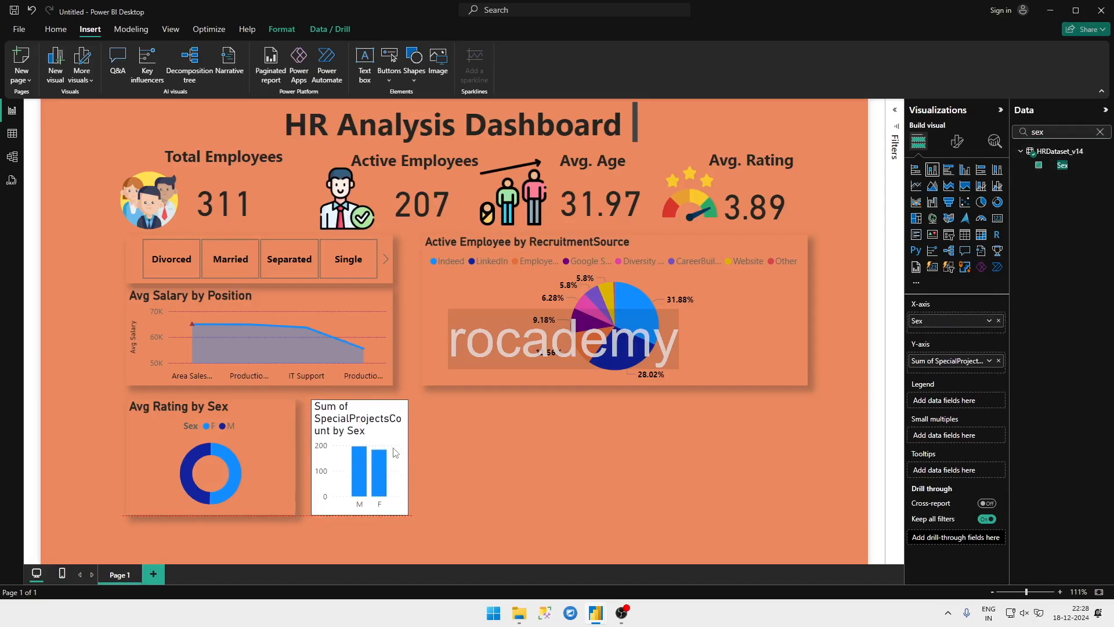
key(alt+Tab)
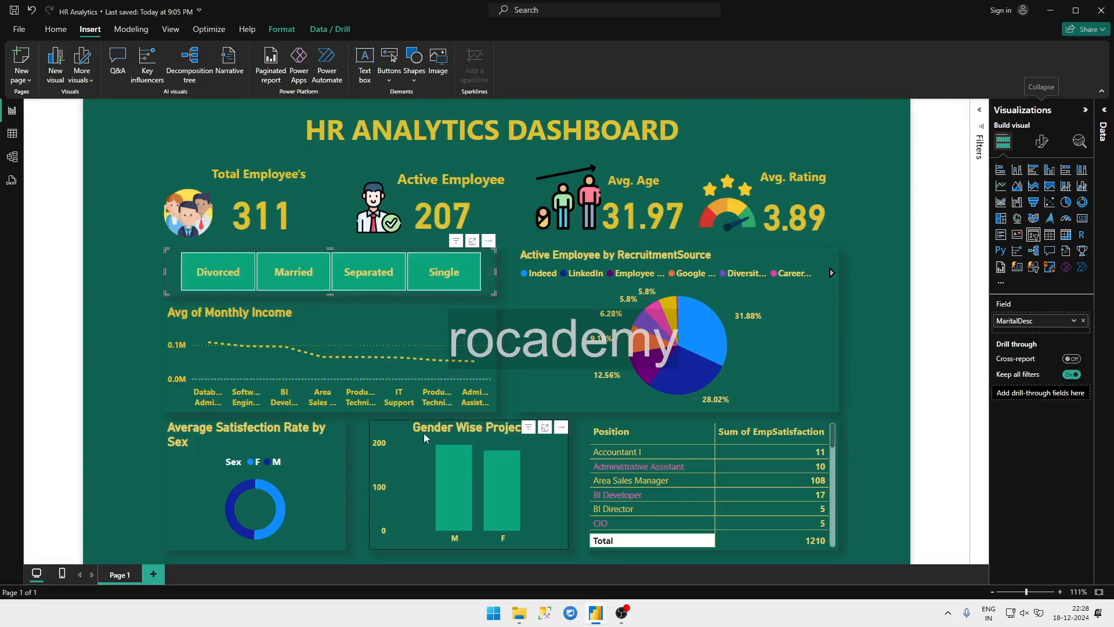
key(alt+Tab)
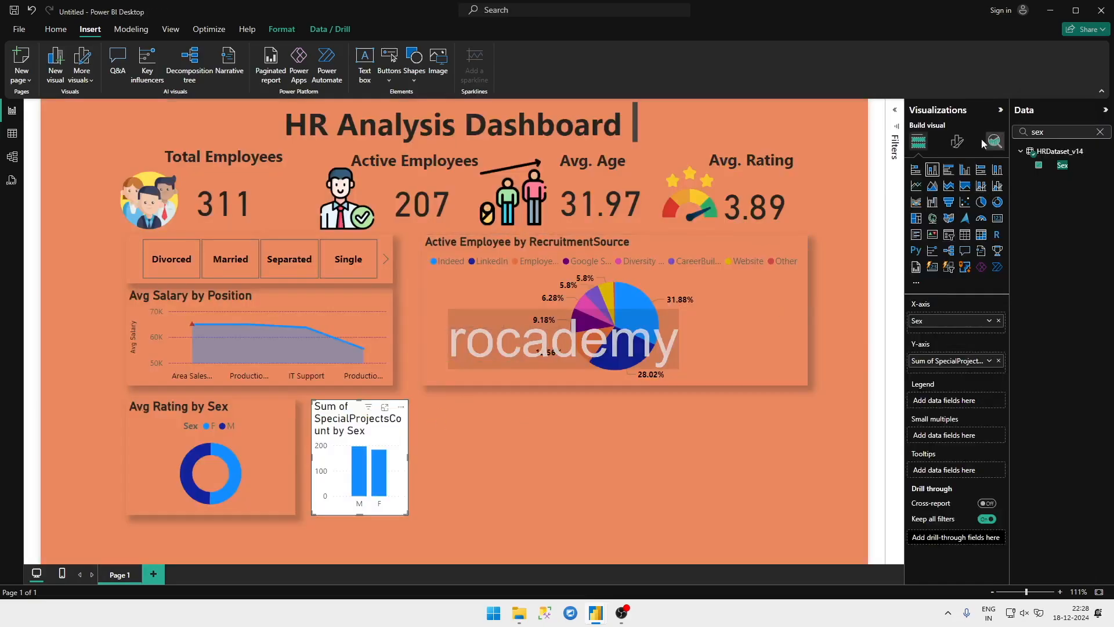
Step: Turn off the column chart's background and turn on its shadow effect
click(957, 141)
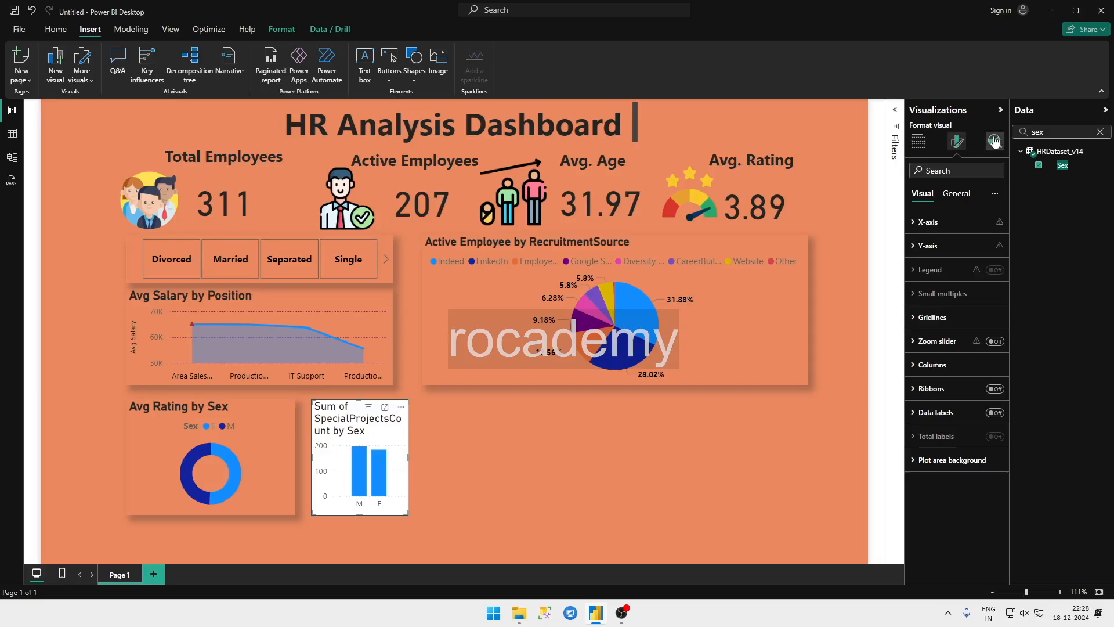
click(951, 195)
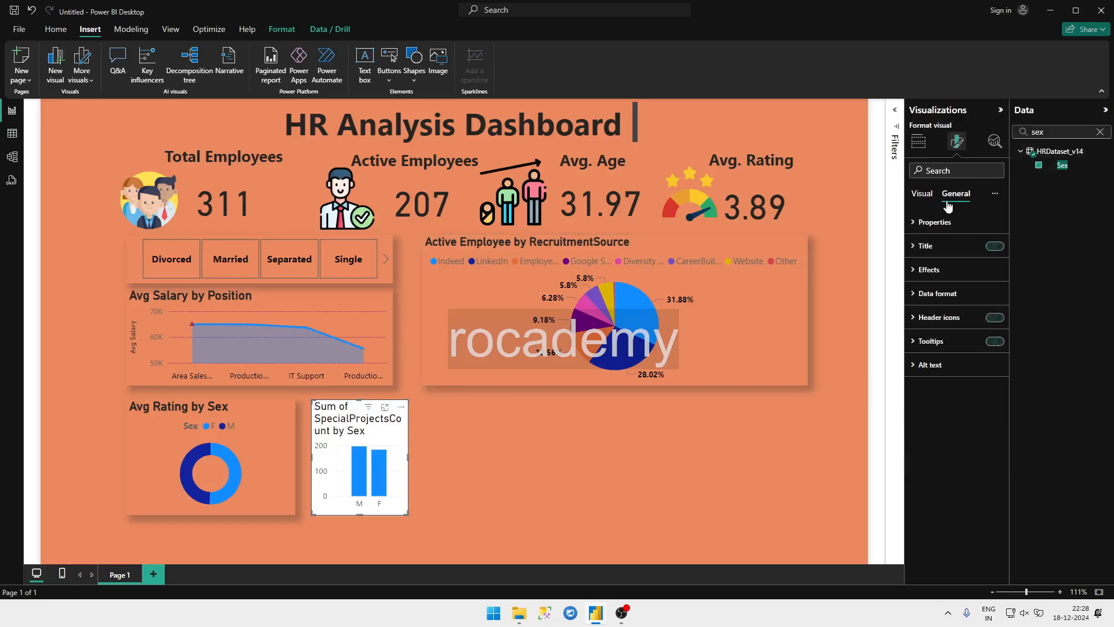
click(954, 278)
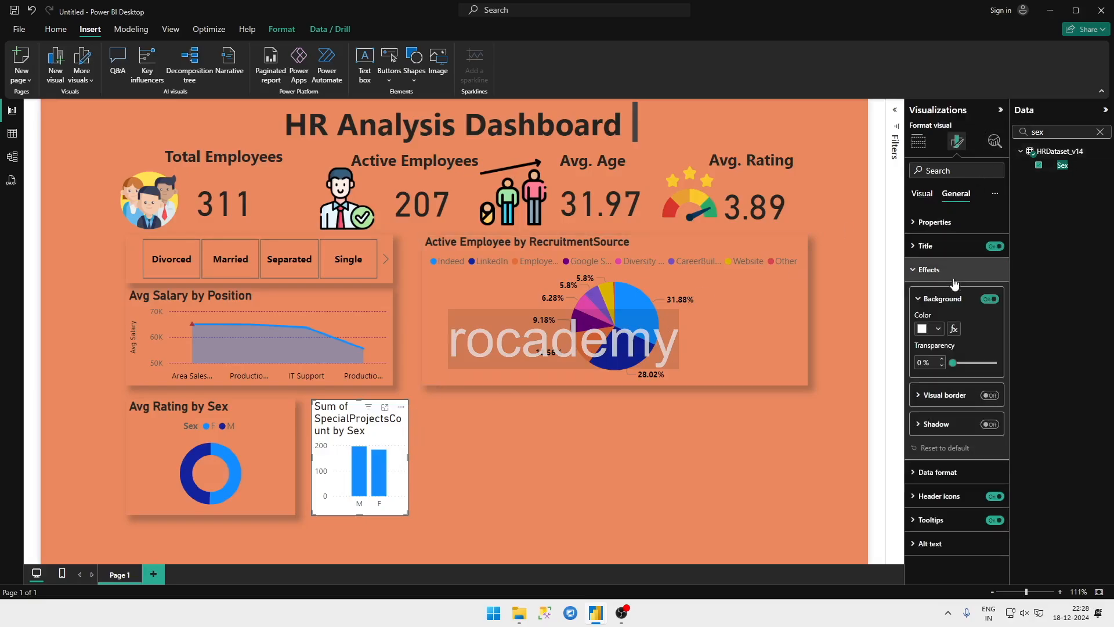
click(989, 299)
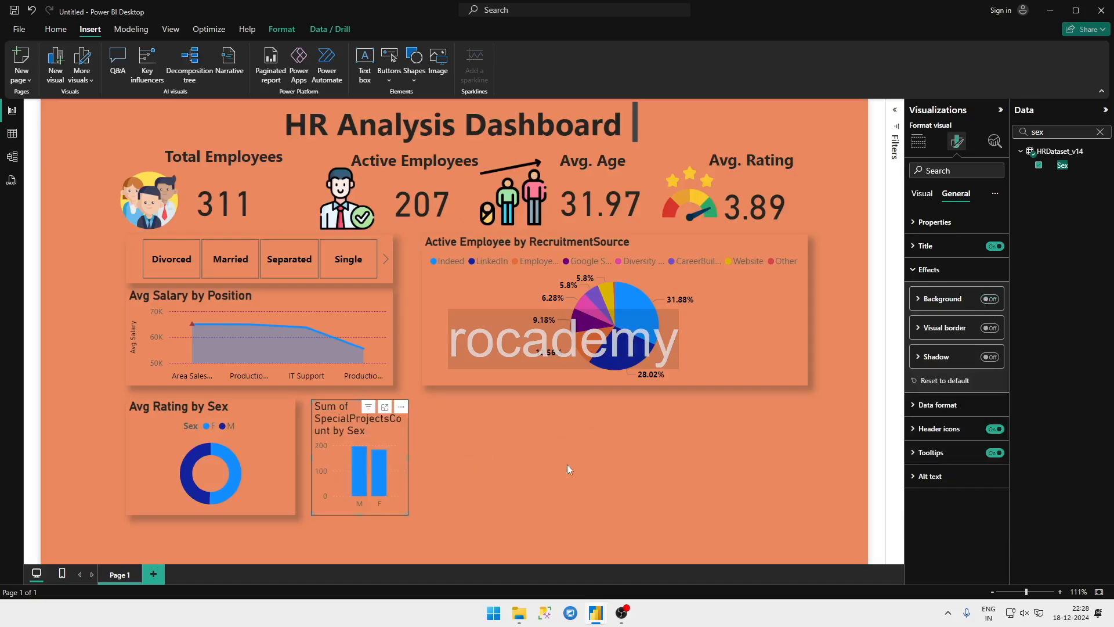
click(990, 357)
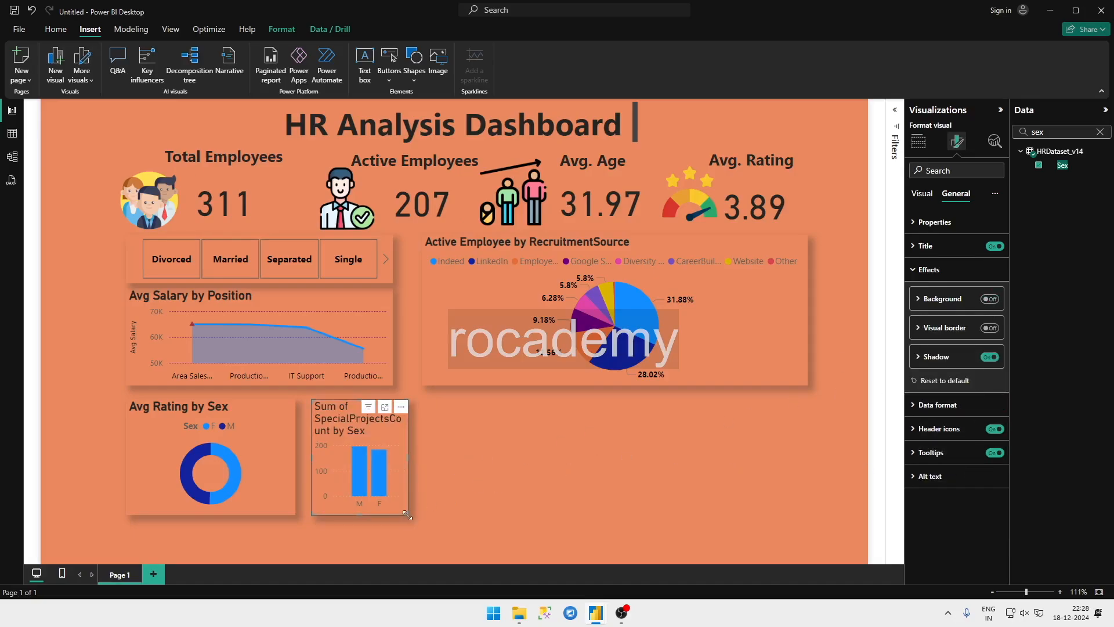
Step: Widen the column chart until its full title nearly fits on one line, checking its proportions against the HR Analytics report
drag(403, 517, 432, 517)
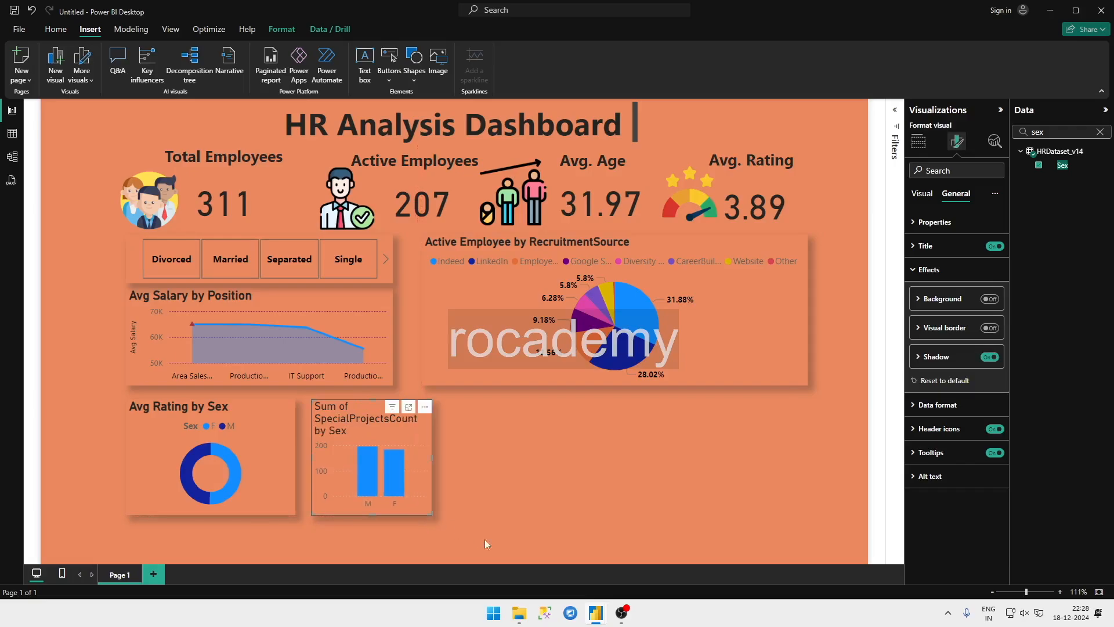
mouse_move(596, 613)
click(559, 573)
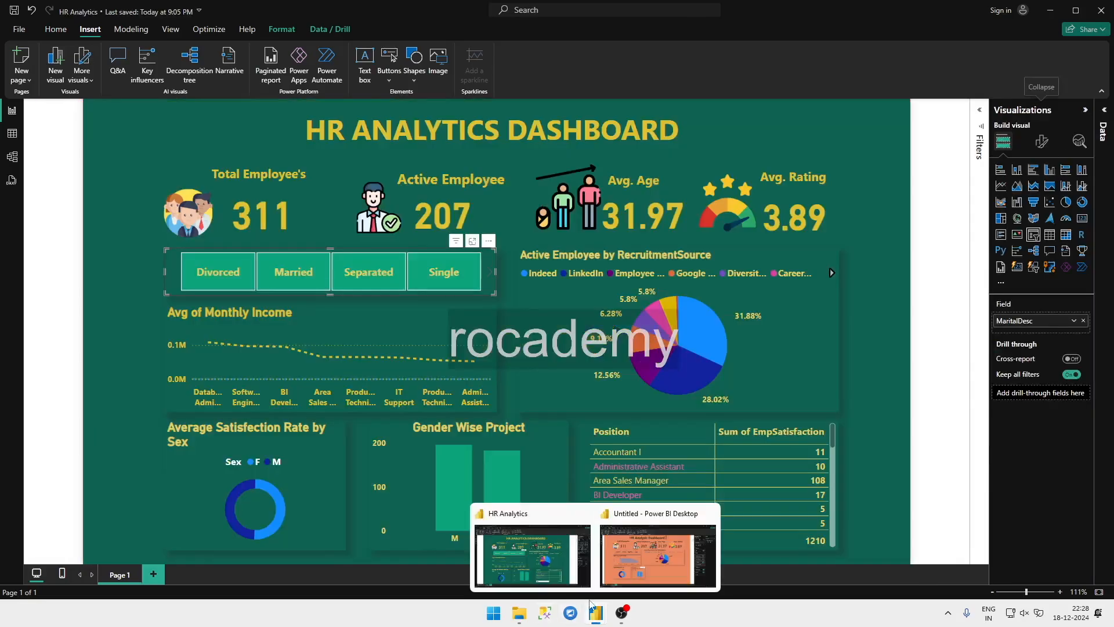
click(622, 554)
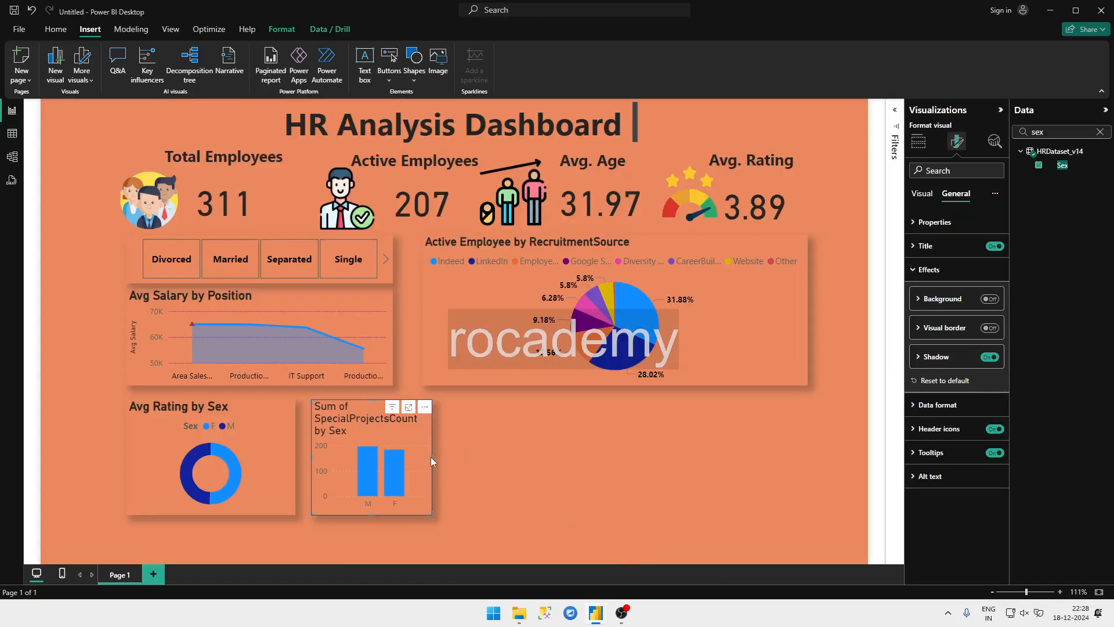
drag(431, 462, 504, 468)
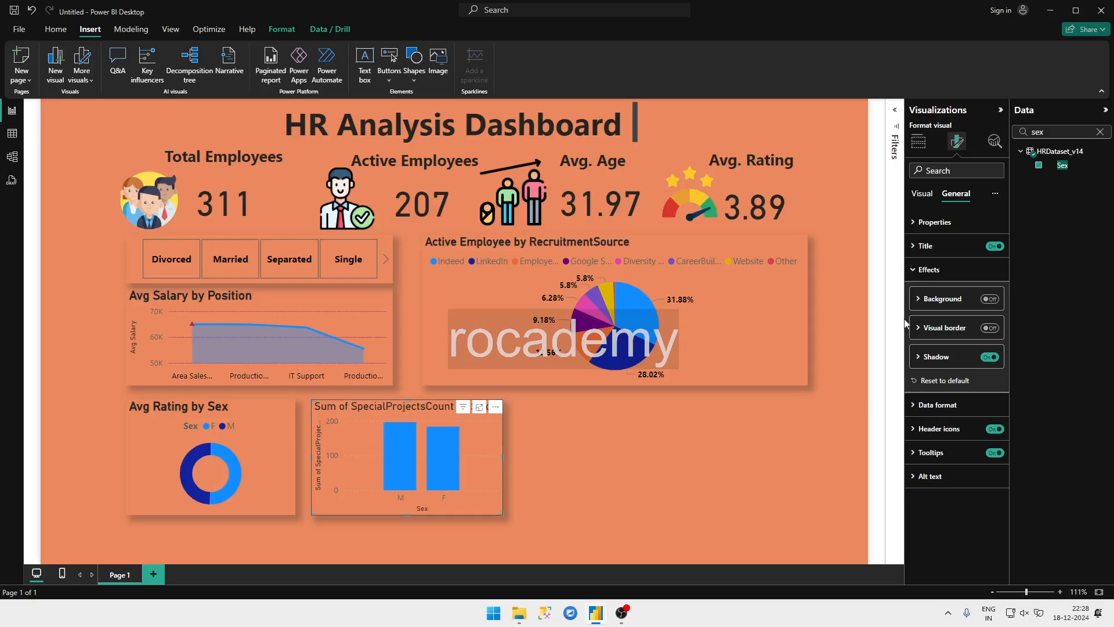
Step: Change the column chart's title to Gender Wise Project with font size 16
click(980, 247)
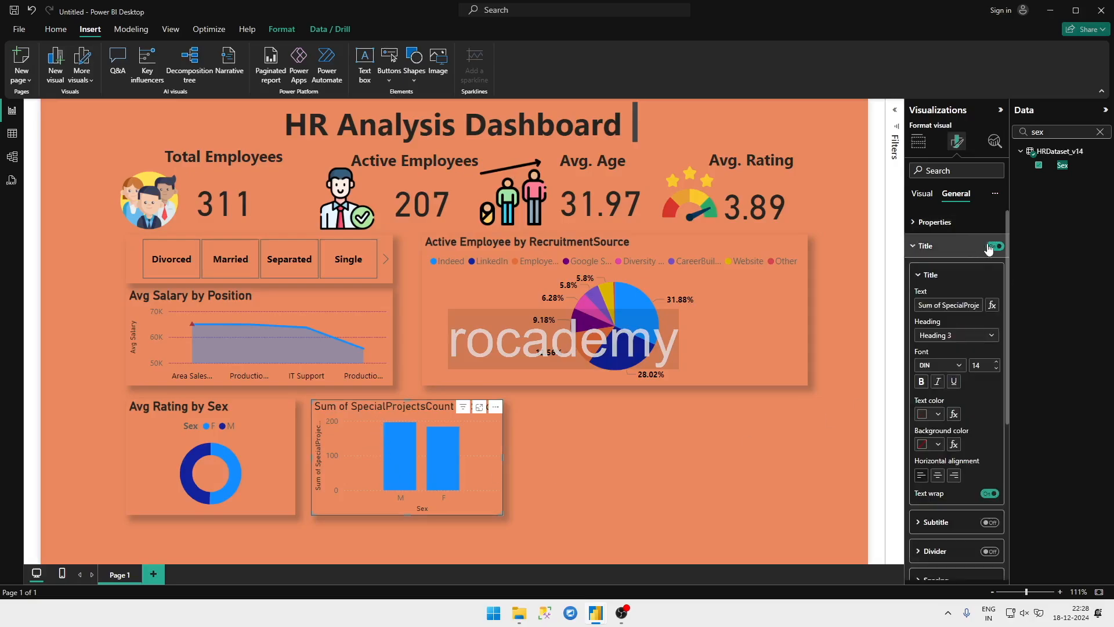
click(993, 246)
click(993, 246)
click(946, 278)
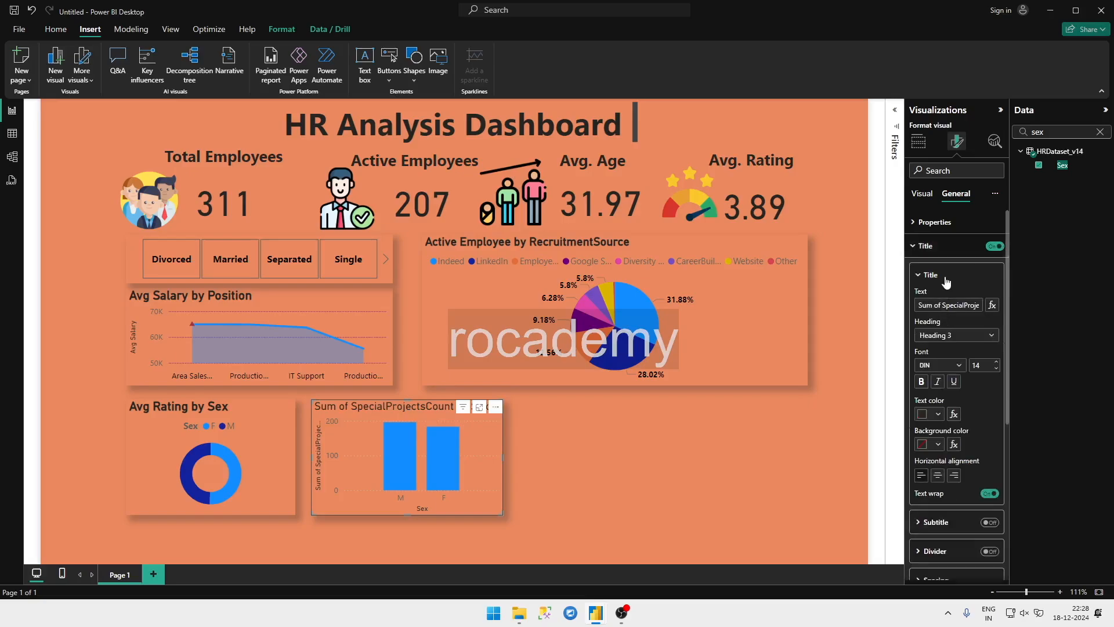
click(952, 303)
double_click(952, 304)
key(ctrl+a)
text(Gende)
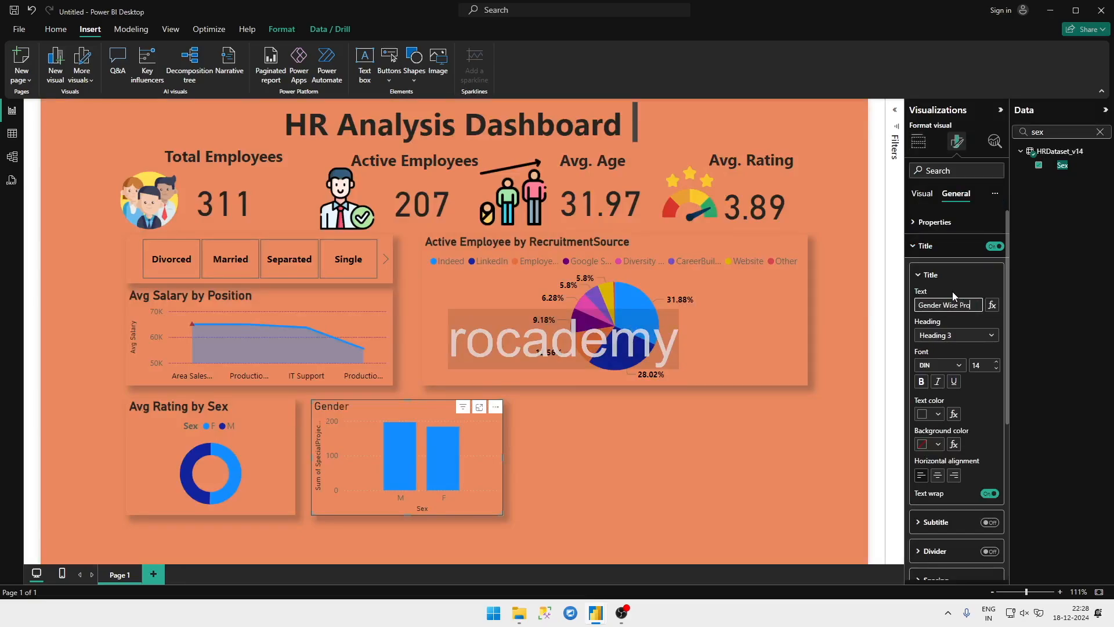
click(920, 382)
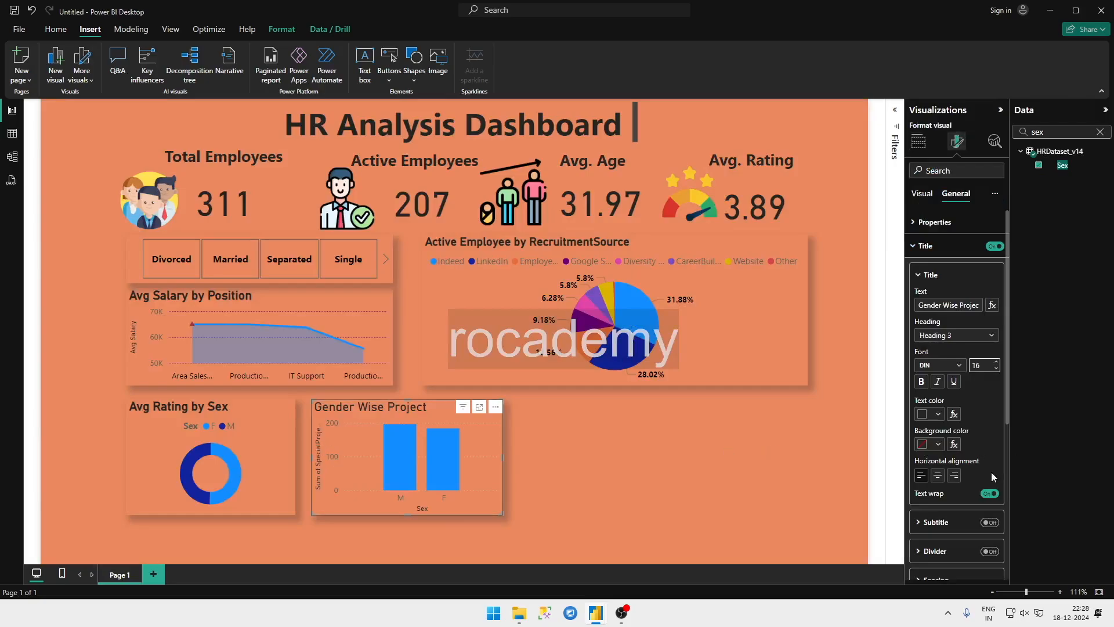
Step: Turn off the title's text wrap and the tooltips of the Gender Wise Project chart
click(990, 494)
scroll(986, 491, down, 5)
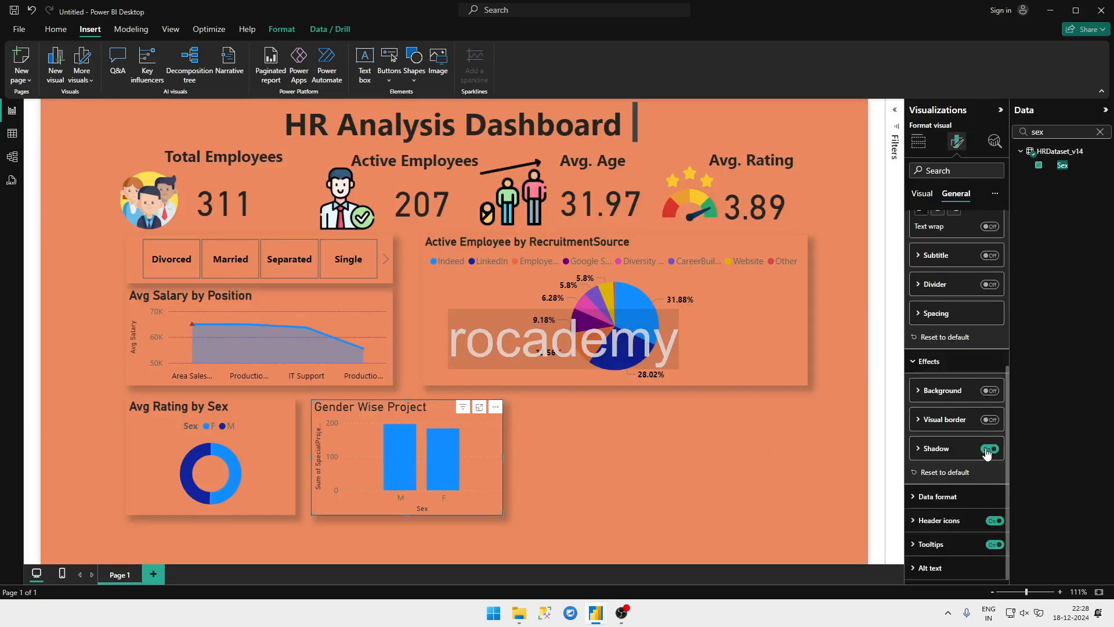
click(993, 546)
scroll(930, 209, up, 5)
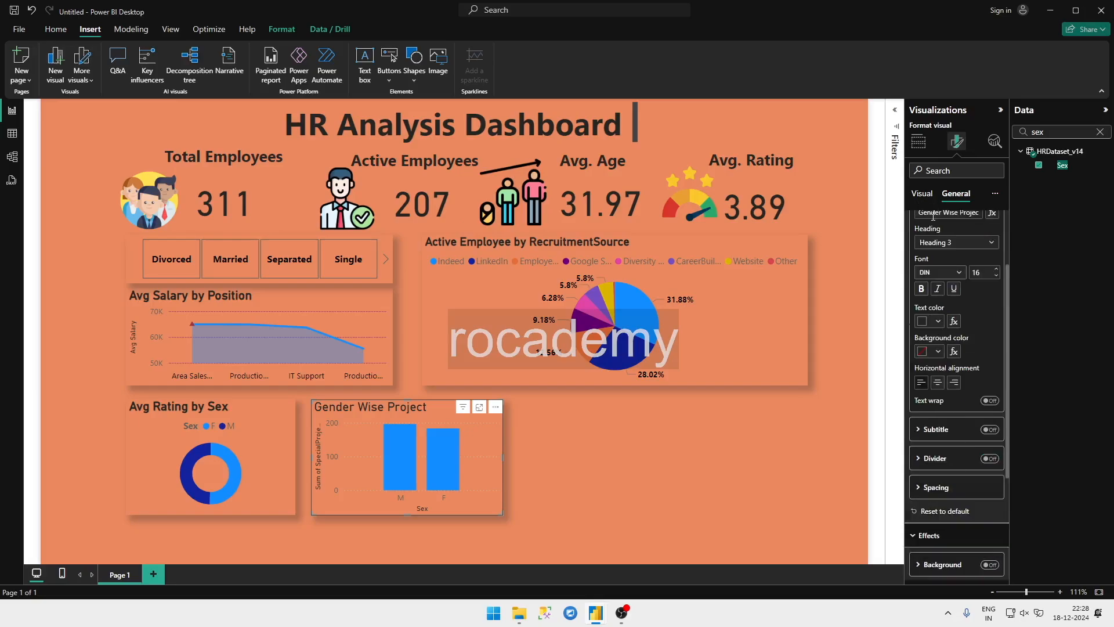
Step: Keep the X-axis values of the Gender Wise Project chart switched on and make them bold
click(922, 193)
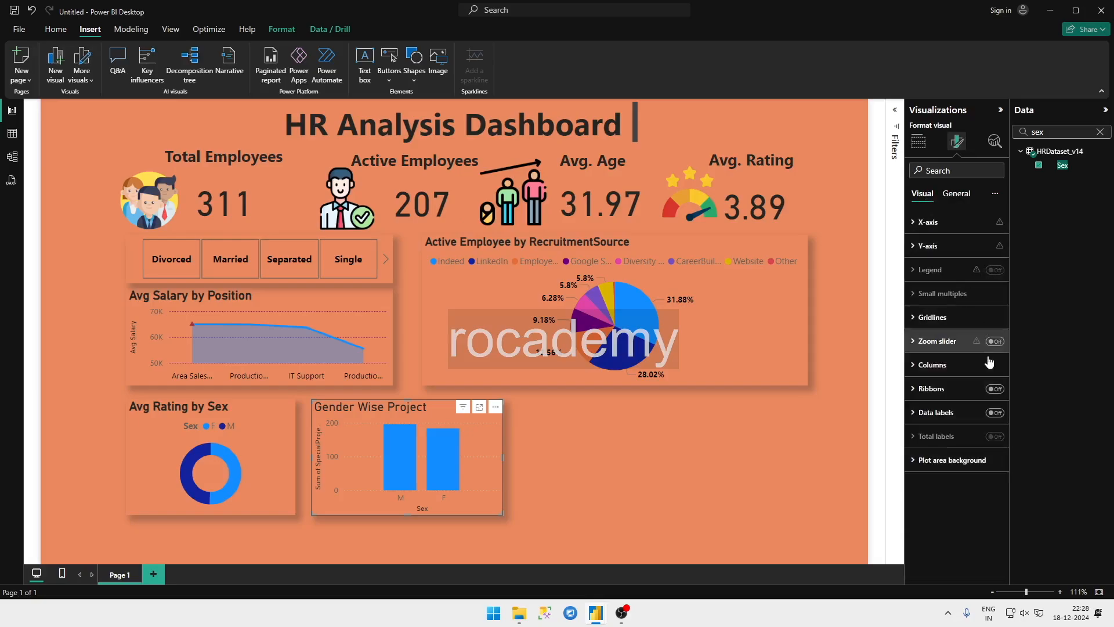
click(935, 225)
click(992, 253)
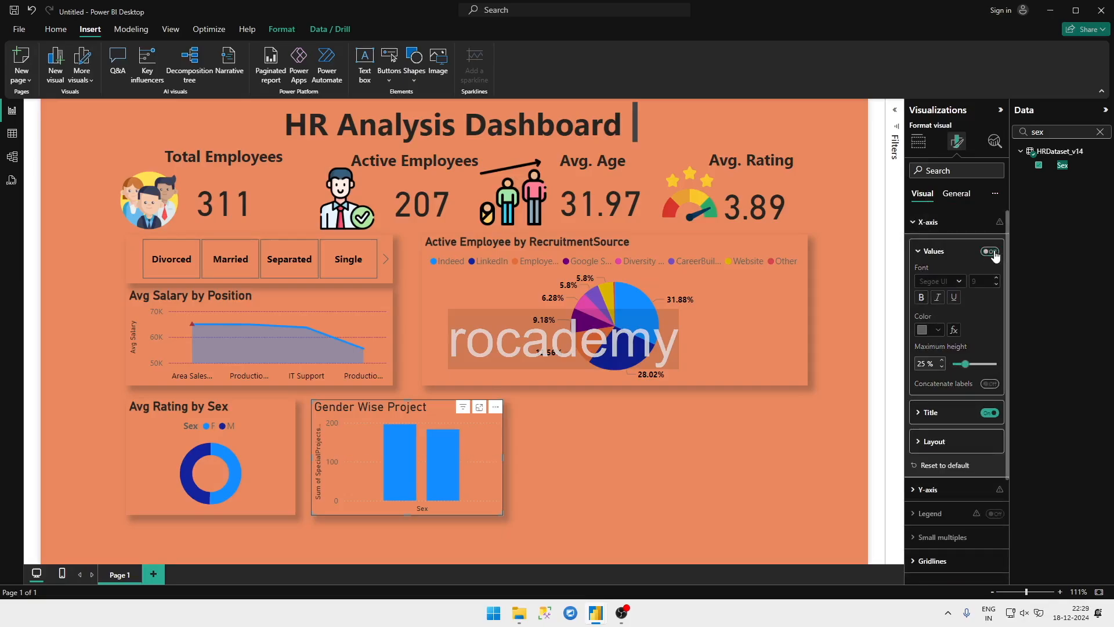
click(993, 254)
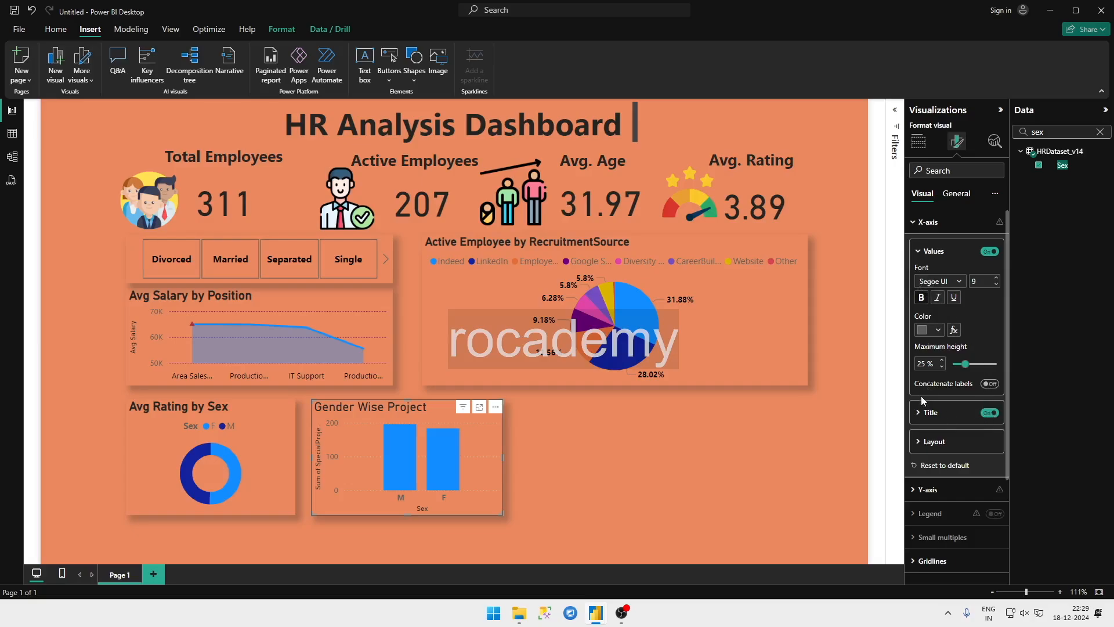
Step: Turn off the Y-axis title of the Gender Wise Project chart while keeping its Y-axis values switched on
click(928, 489)
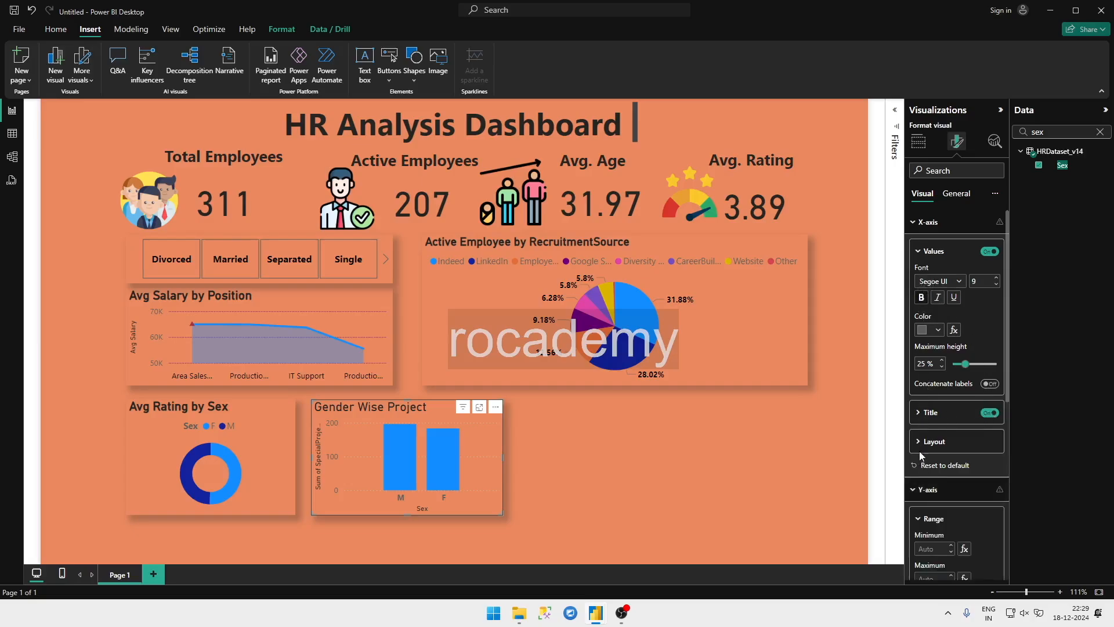
scroll(980, 504, down, 2)
click(997, 527)
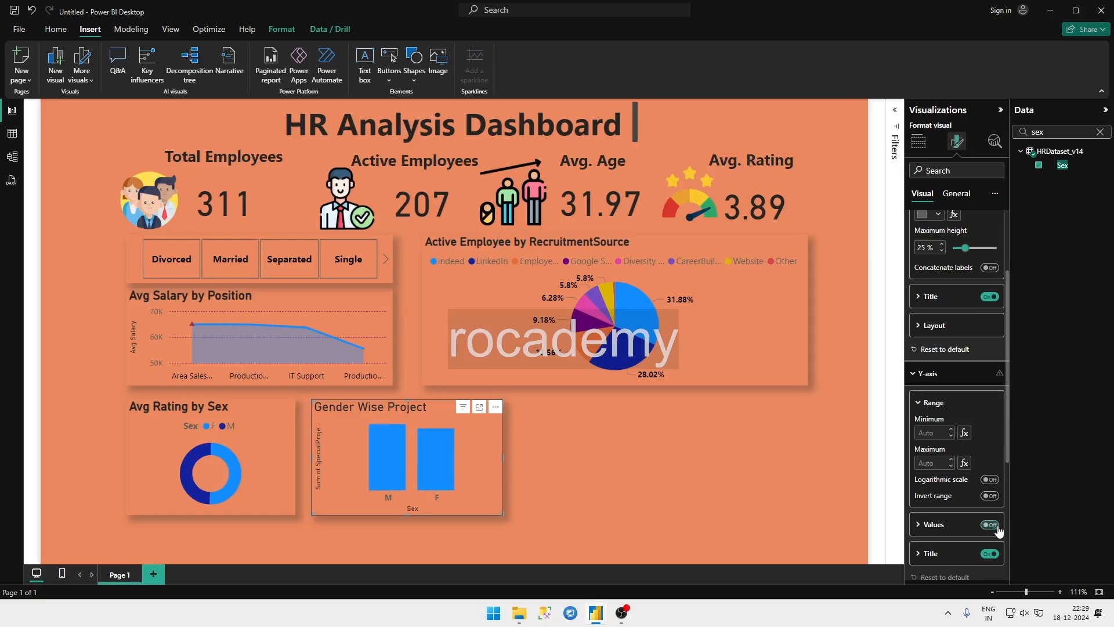
click(996, 526)
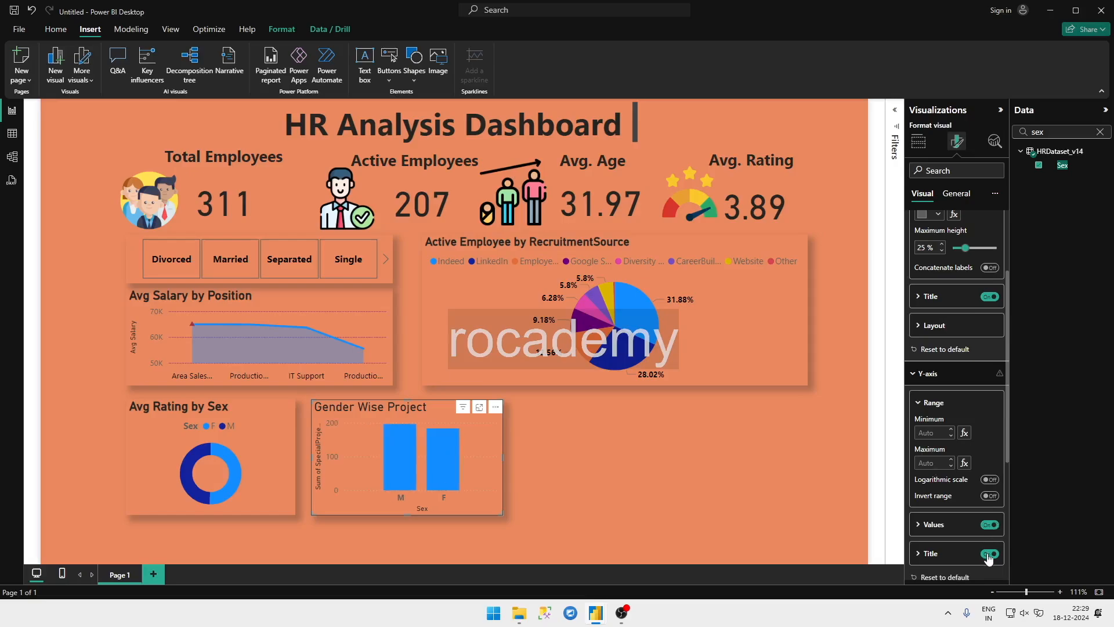
click(989, 554)
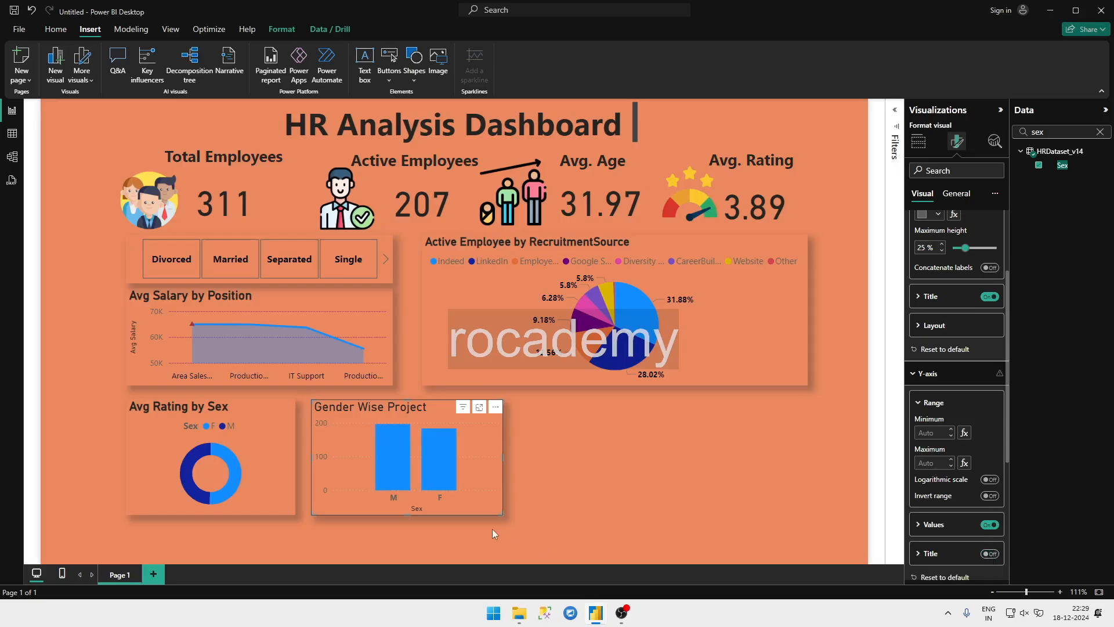
Step: Resize the Gender Wise Project chart to about 299 wide and 186 high, and look through its general format settings
drag(503, 516, 505, 519)
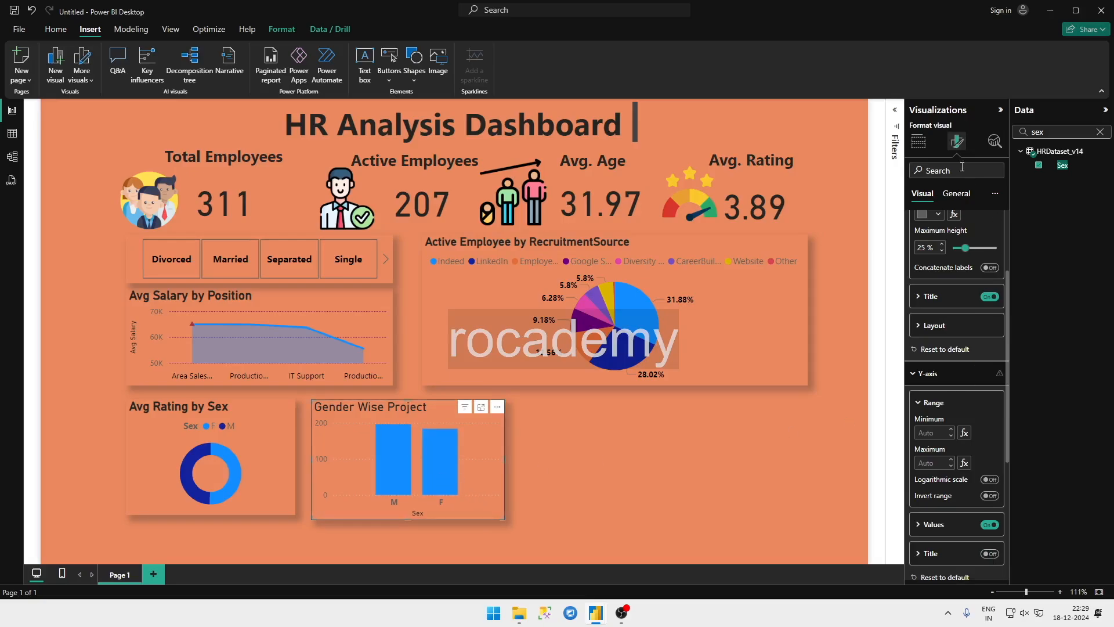
click(956, 194)
scroll(946, 430, down, 5)
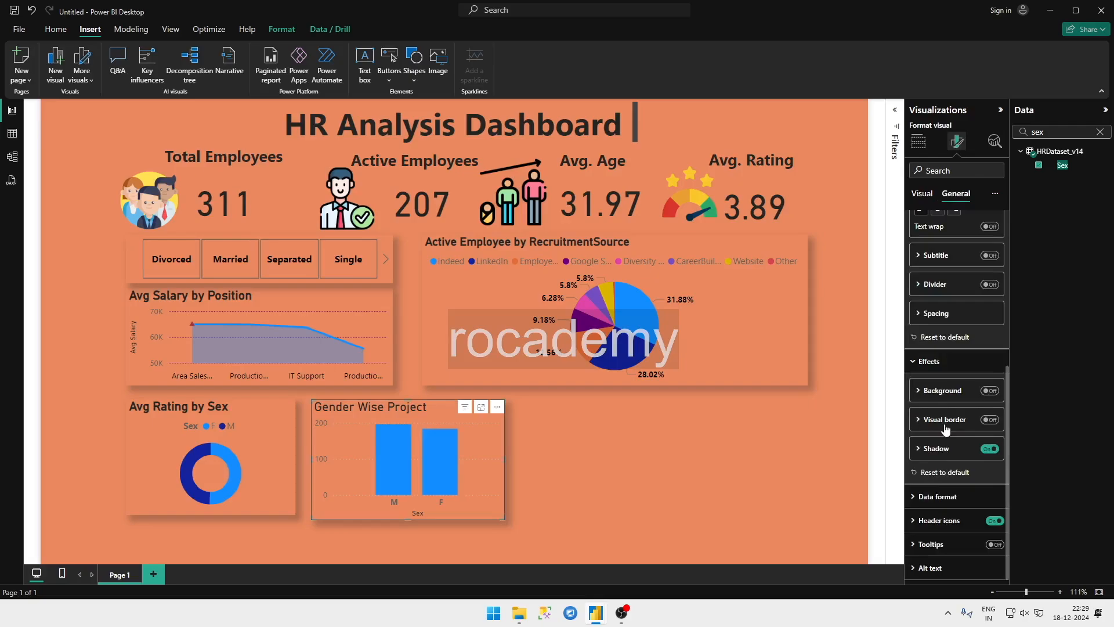
scroll(941, 319, up, 5)
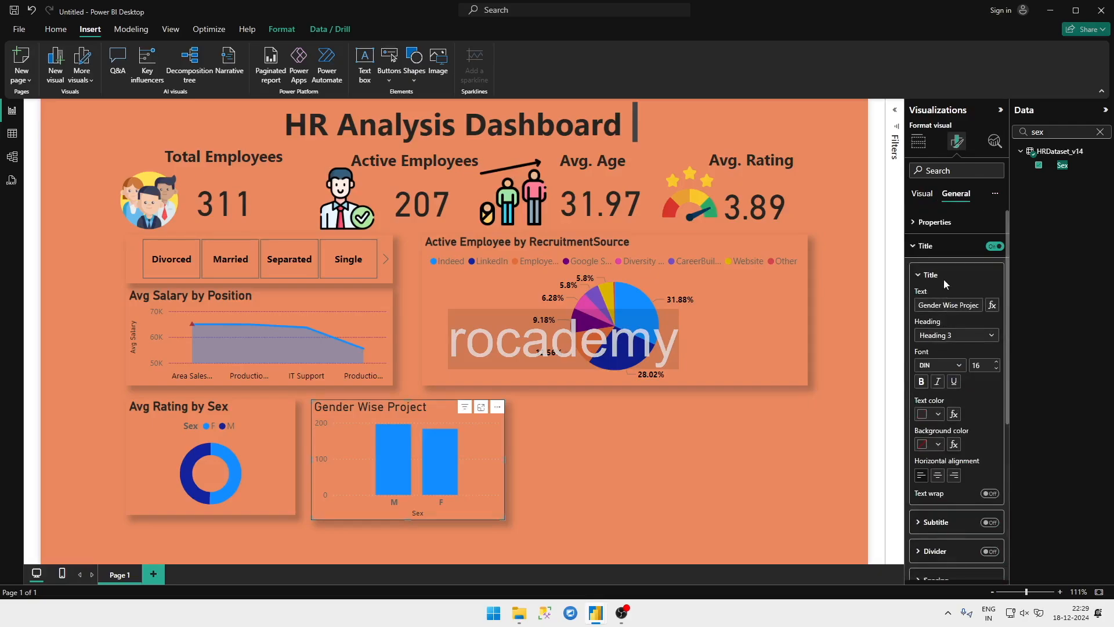
click(922, 245)
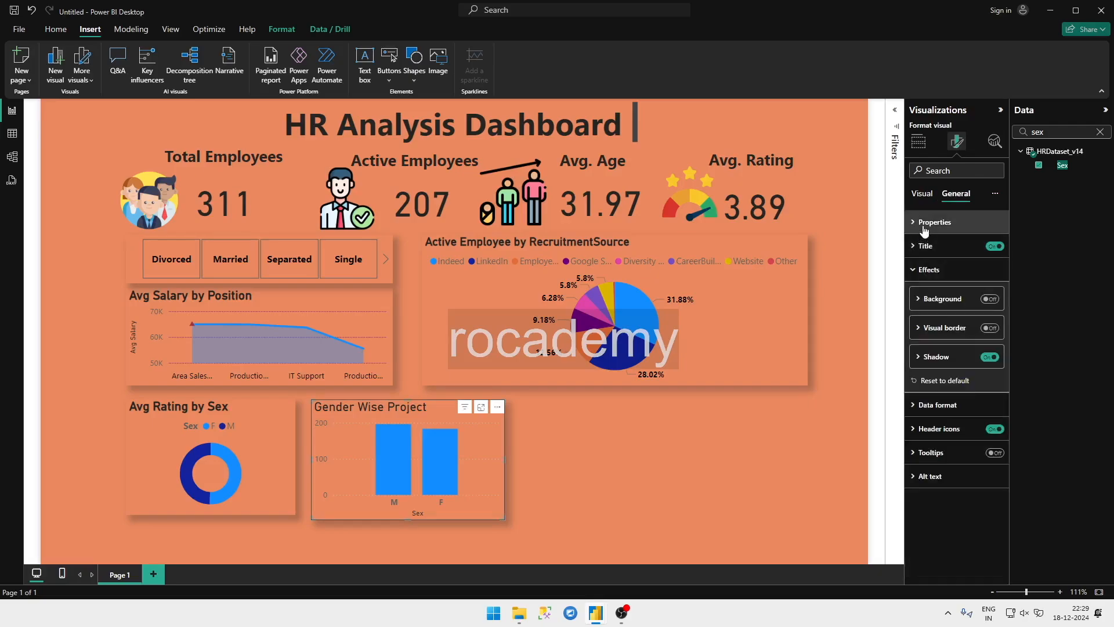
click(924, 231)
scroll(943, 348, down, 2)
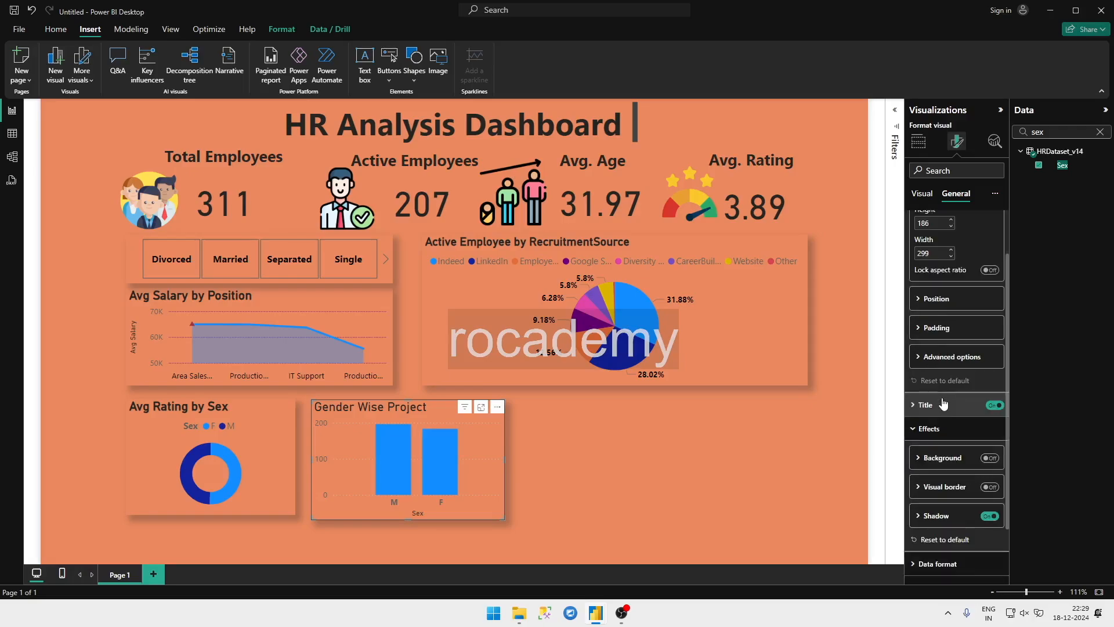
click(945, 299)
Step: Recolor the columns of the Gender Wise Project chart to the recently used dark purple
click(922, 193)
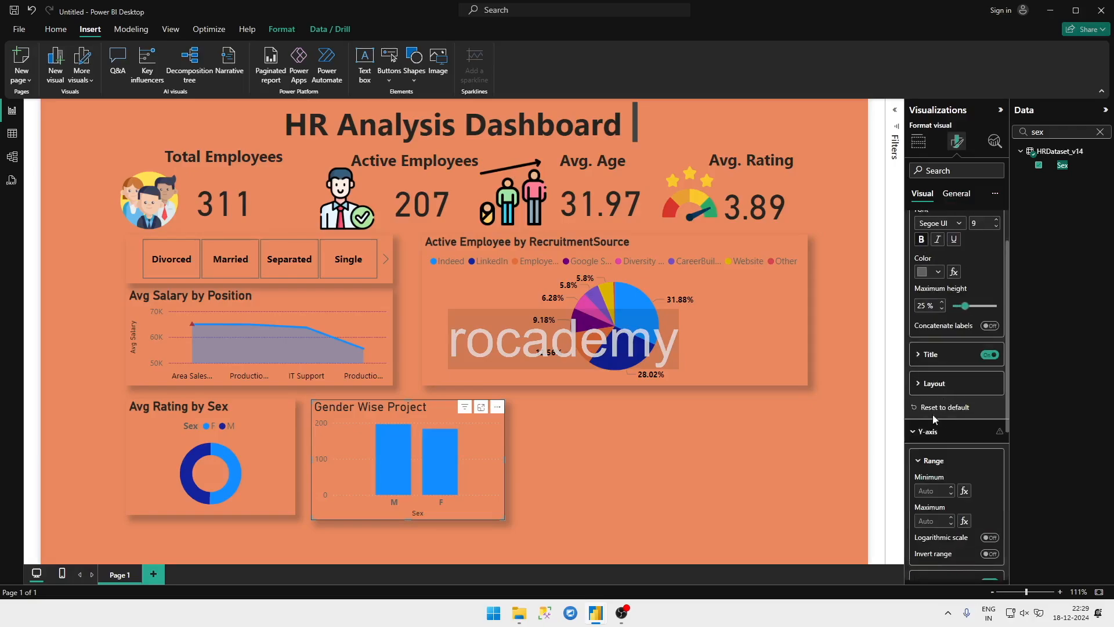
click(933, 384)
scroll(935, 447, down, 10)
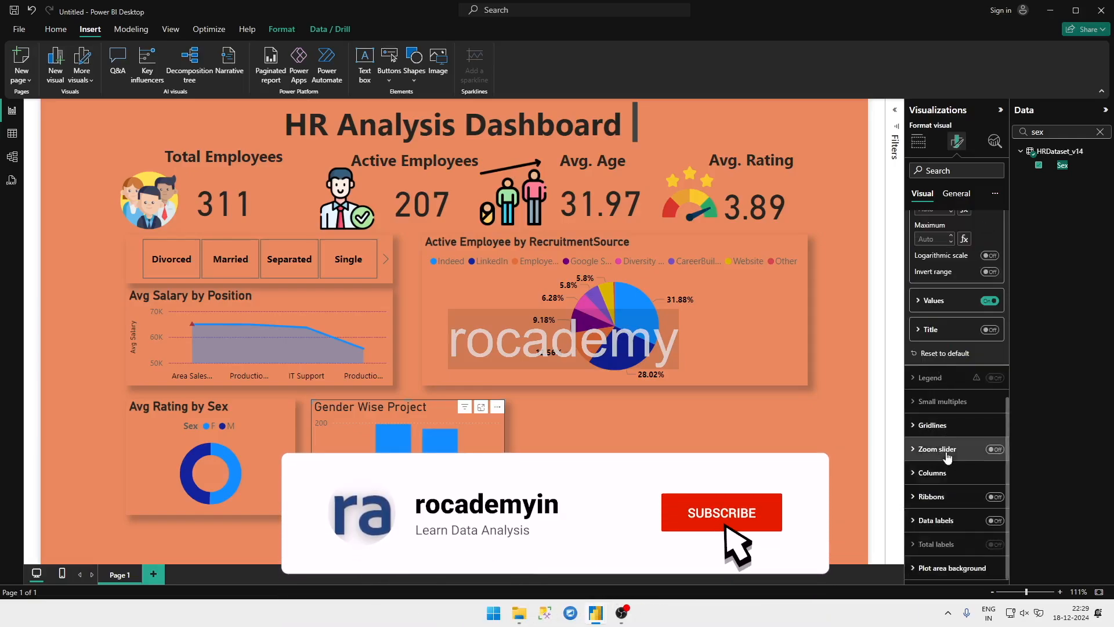
click(940, 481)
scroll(940, 478, down, 2)
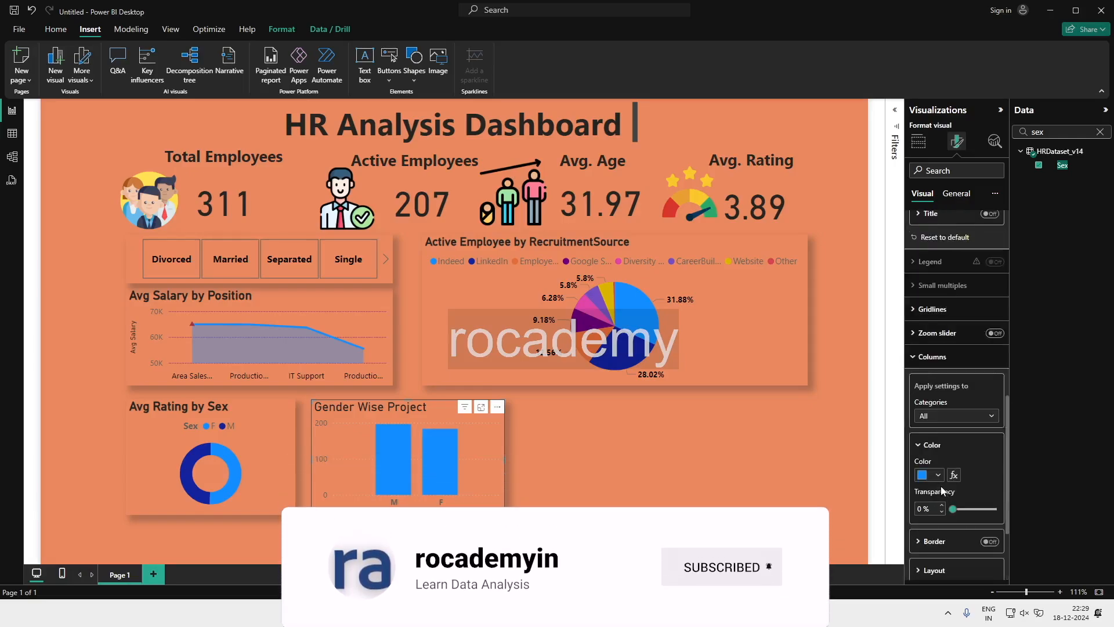
click(937, 474)
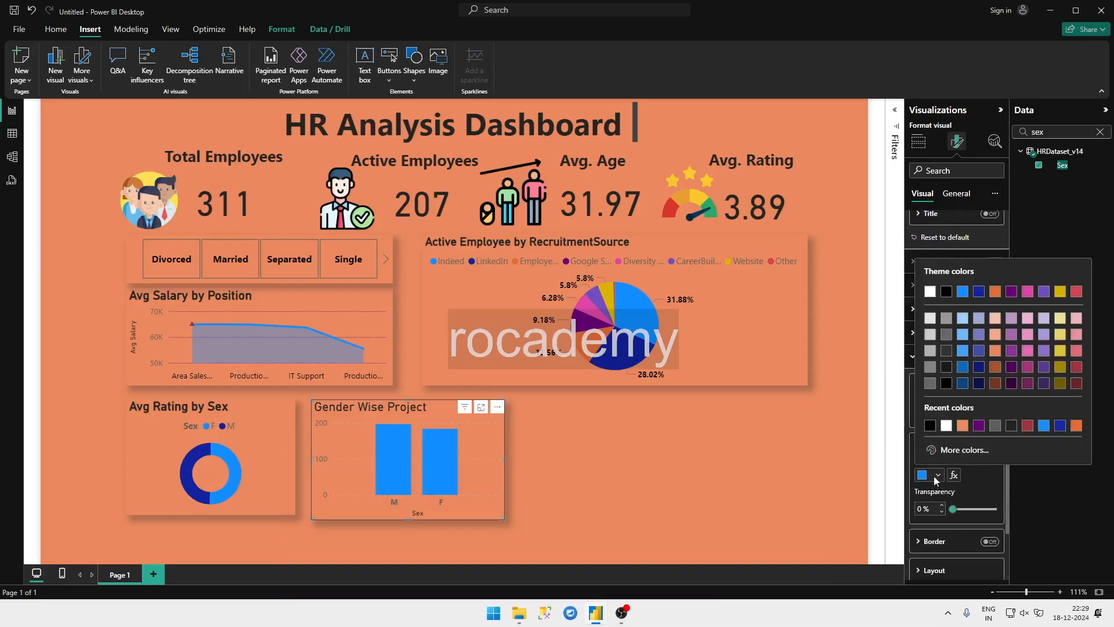
click(979, 427)
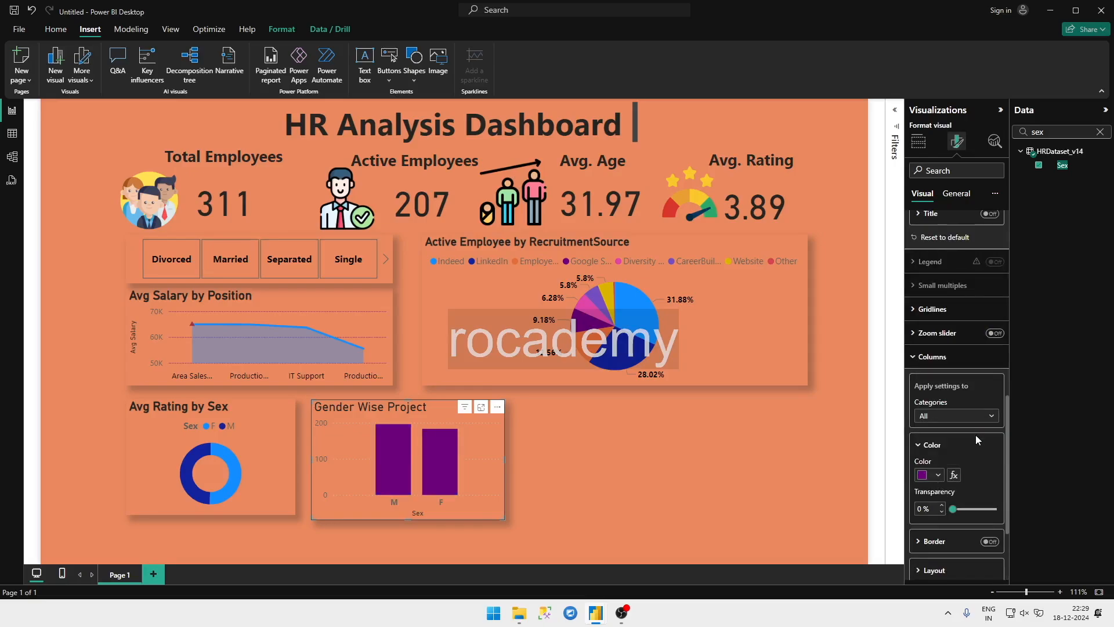
scroll(938, 489, down, 2)
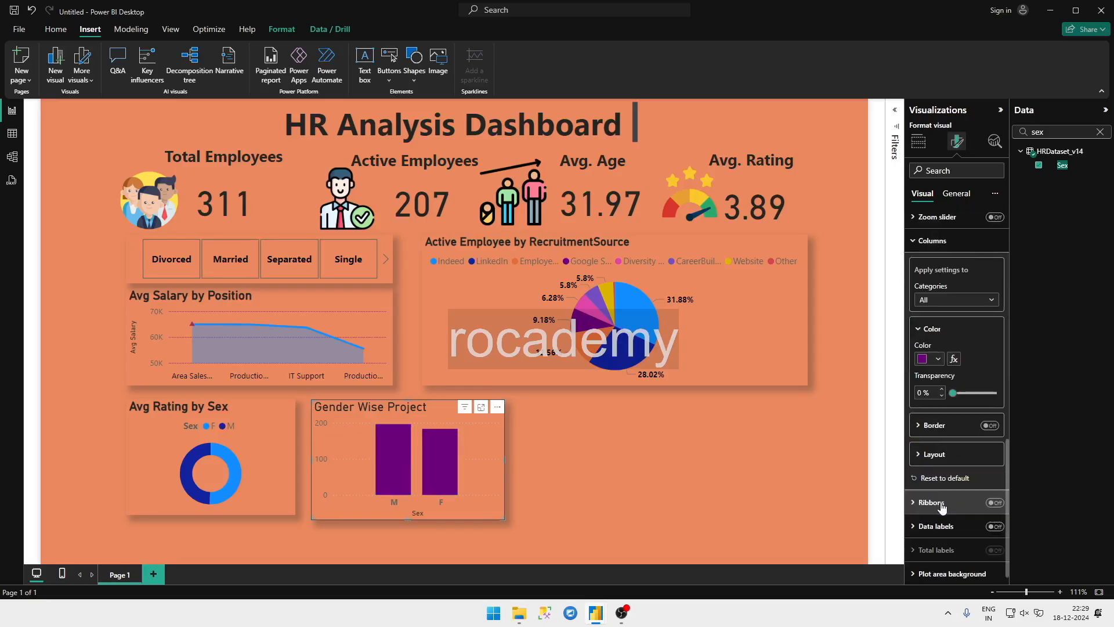
click(933, 428)
click(997, 432)
click(994, 429)
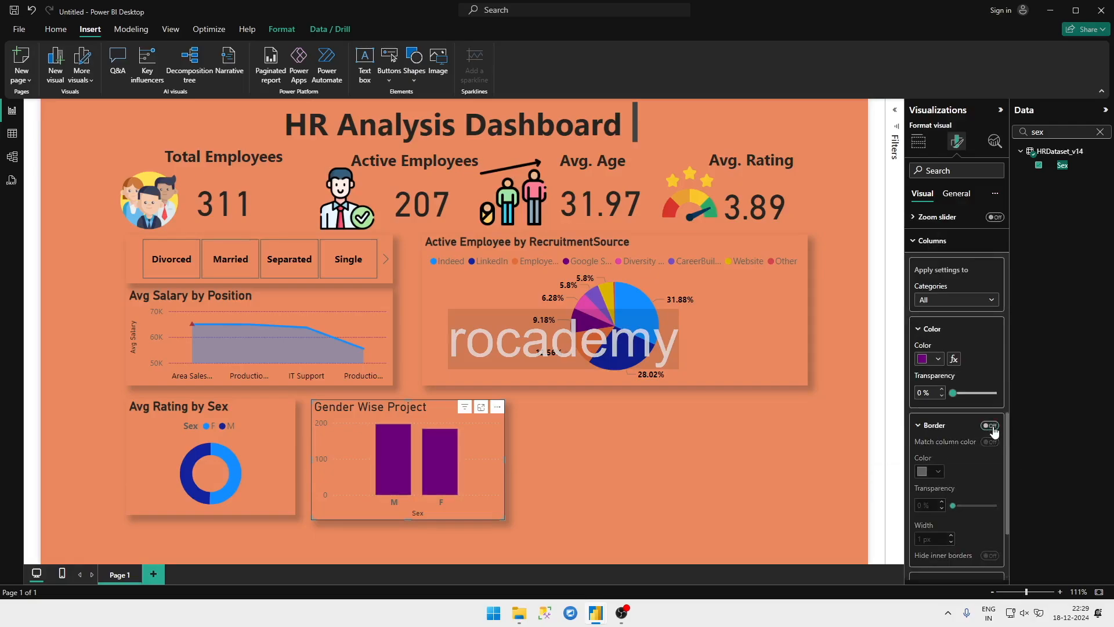
click(715, 478)
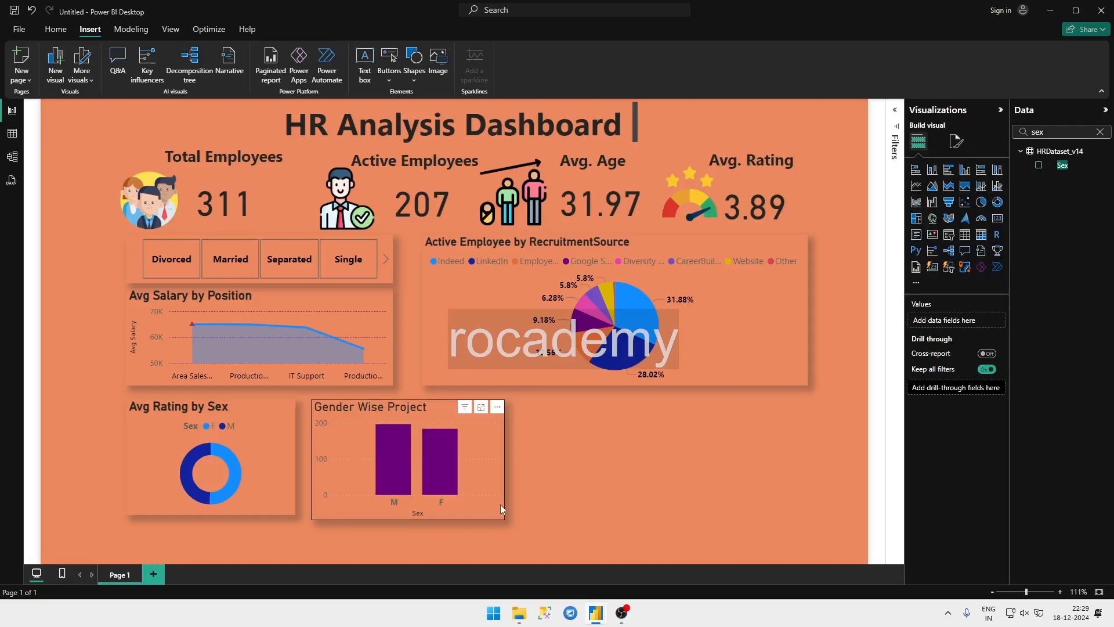
Step: Reduce the height of the Gender Wise Project chart so its lower edge aligns with the Avg Rating by Sex donut
key(ctrl+s)
key(Escape)
click(413, 514)
drag(412, 516, 412, 513)
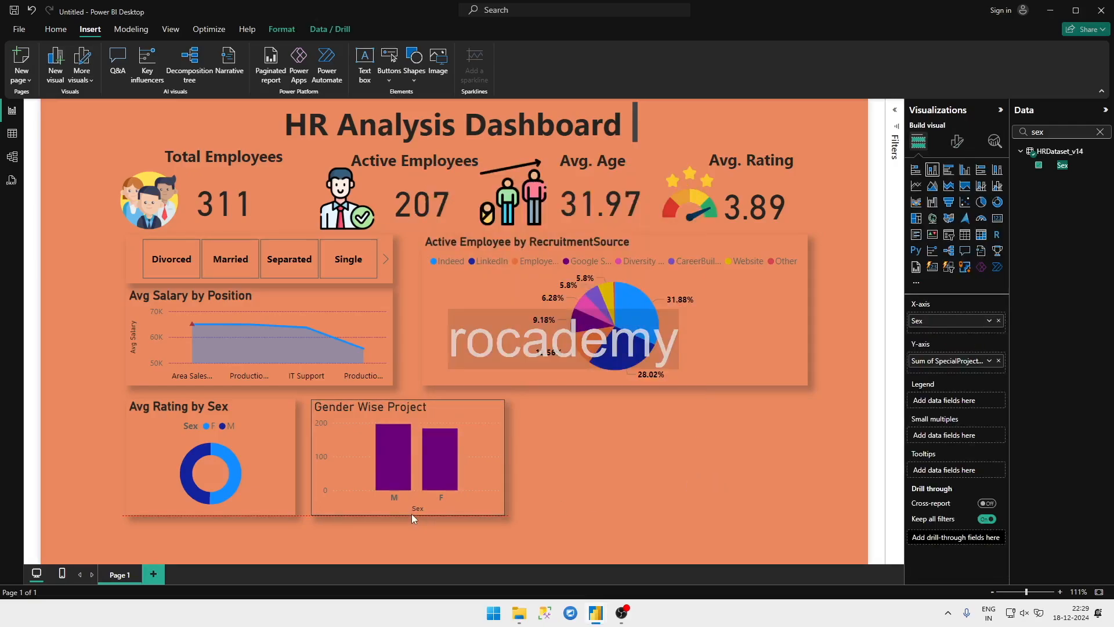
click(570, 492)
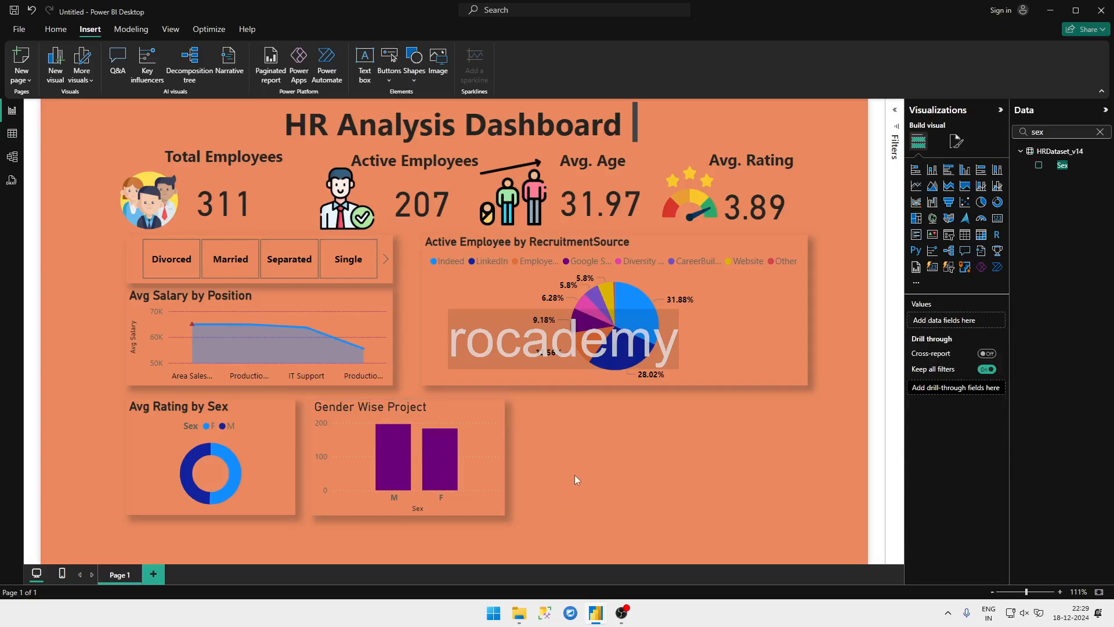
Step: Check the position and employee satisfaction table in the HR Analytics reference report, and return to the untitled report
key(ctrl+s)
key(Escape)
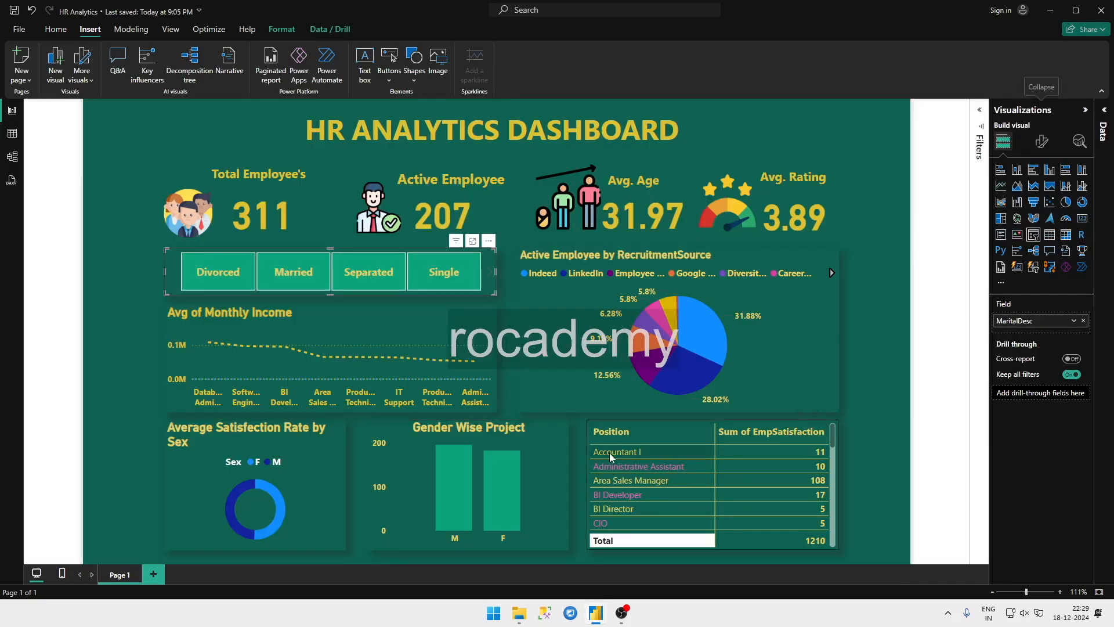
key(alt)
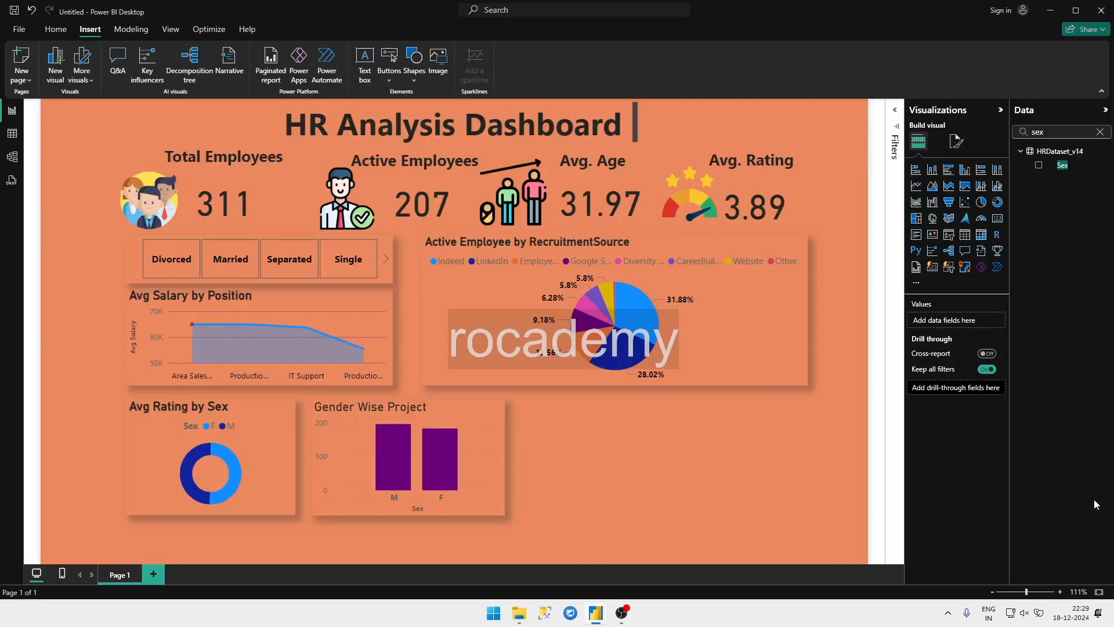
Step: Clear the field search and create a new table visual from the Position field beside the Gender Wise Project chart
click(1101, 133)
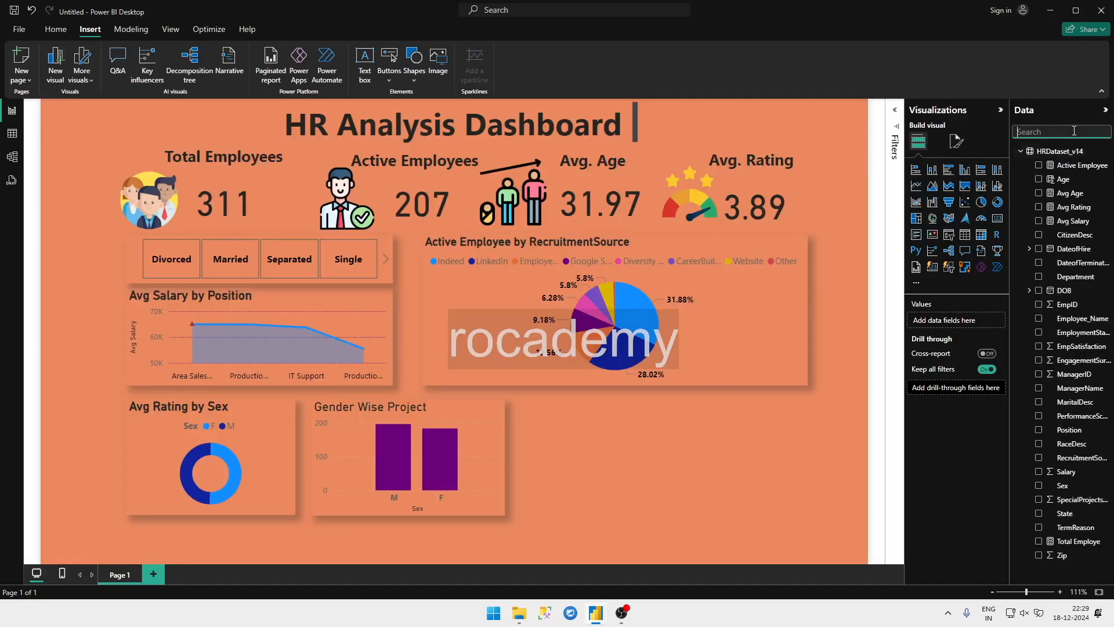
text(posti)
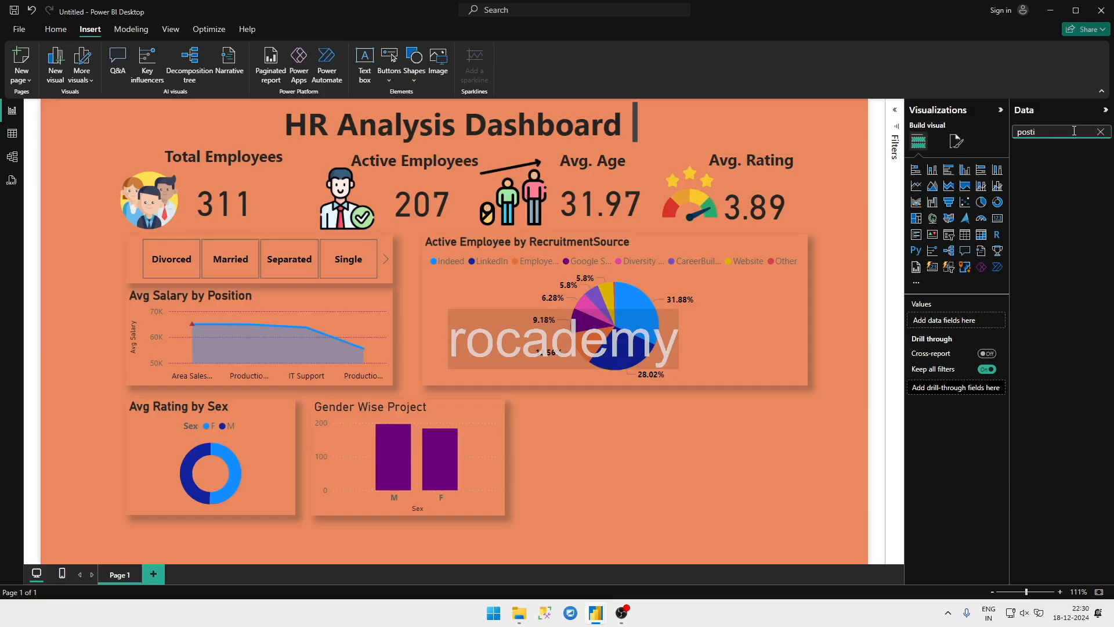
key(BackSpace)
key(BackSpace)
key(BackSpace)
key(BackSpace)
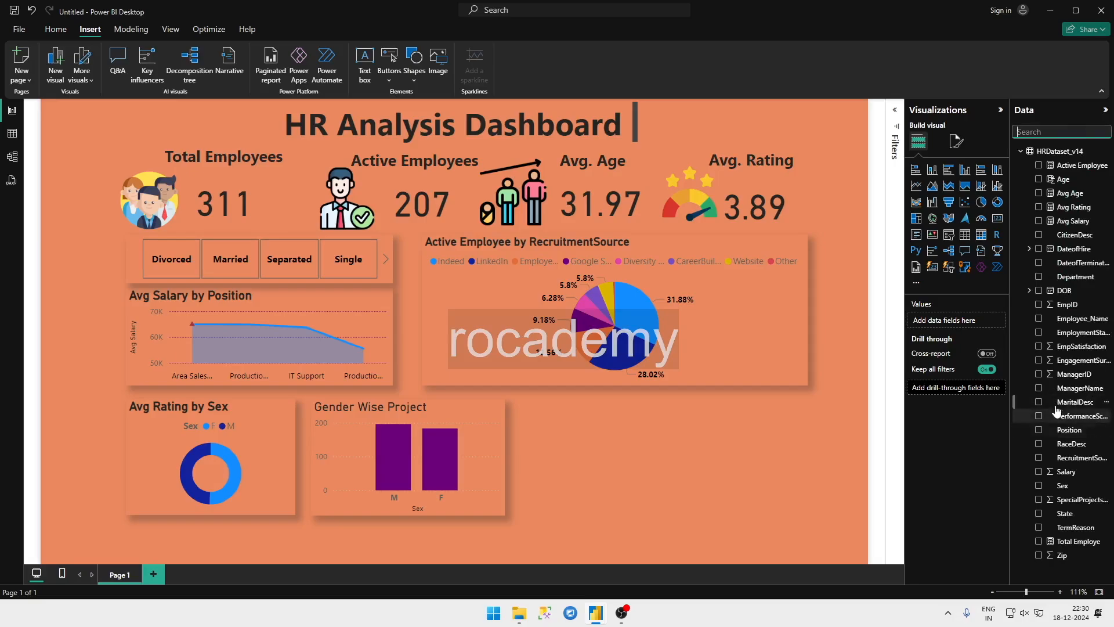
click(1039, 432)
click(1039, 432)
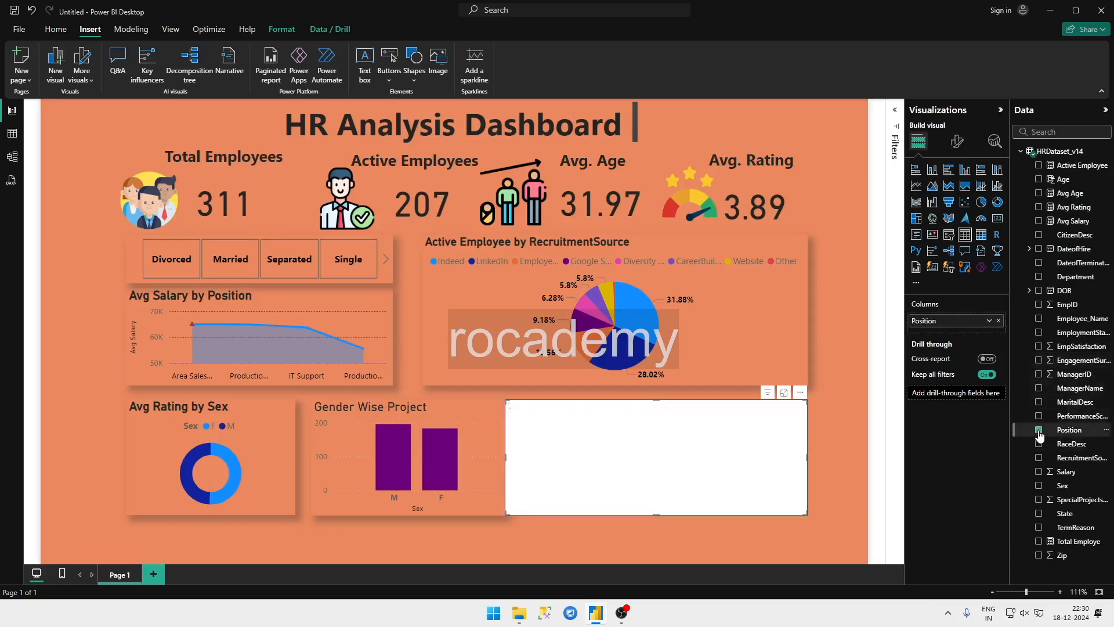
Step: Consult the table in the HR Analytics reference report and add EmpSatisfaction as the second column of the Position table
mouse_move(598, 609)
click(570, 578)
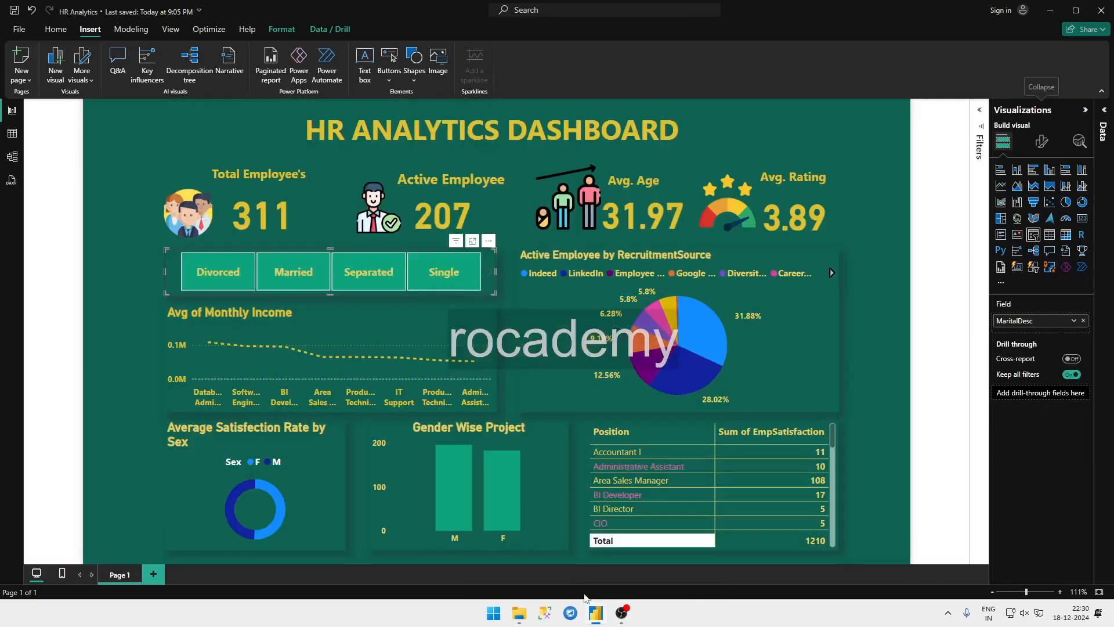
mouse_move(597, 614)
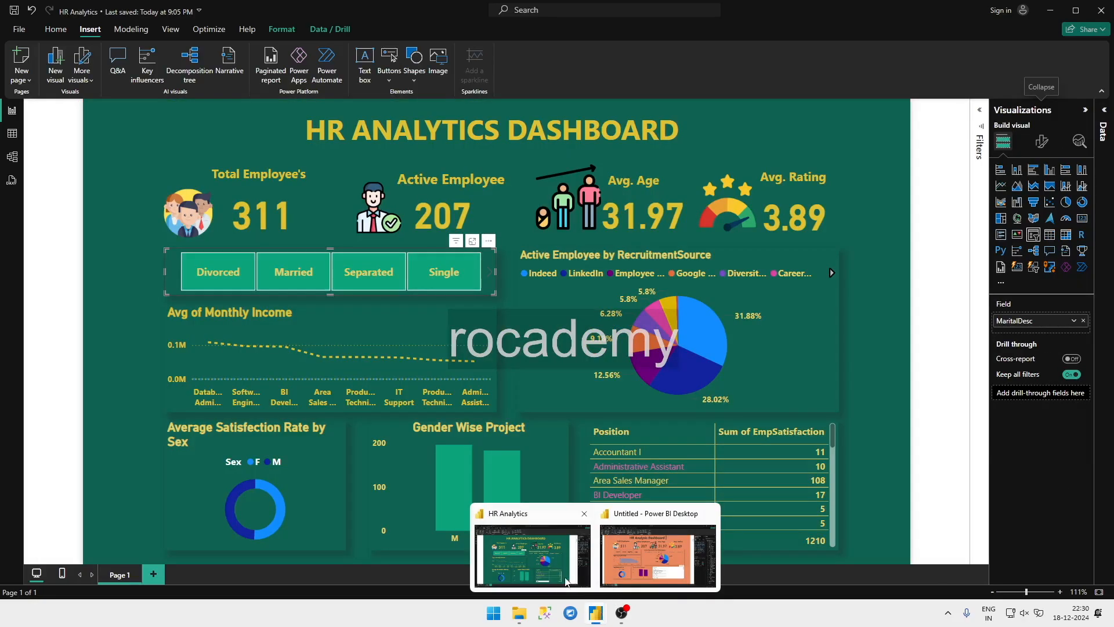
click(605, 579)
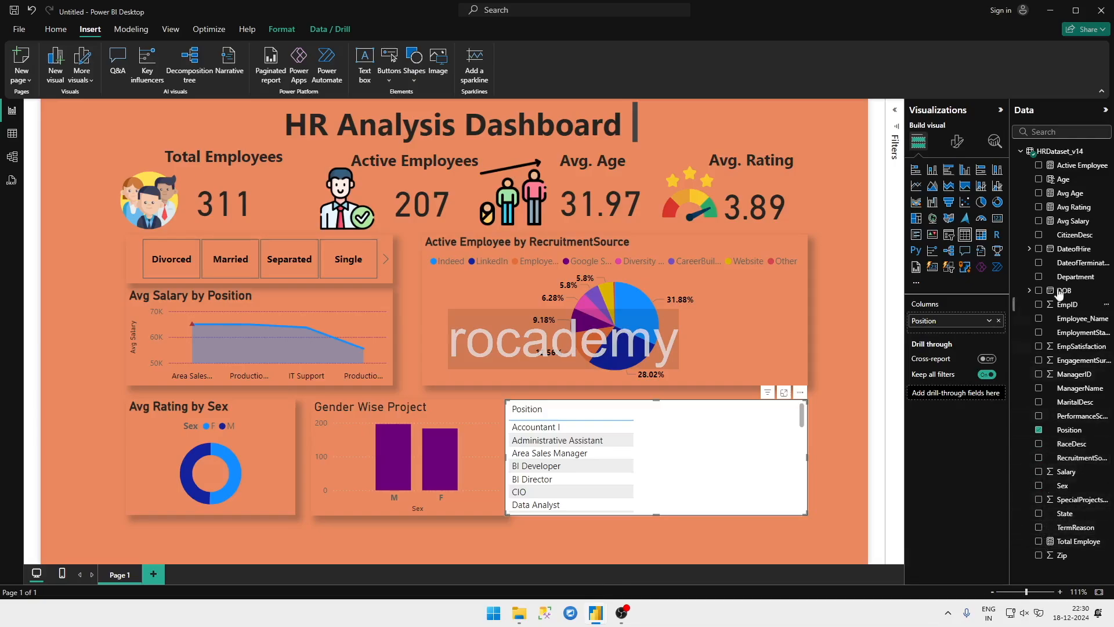
click(1045, 132)
text(sati)
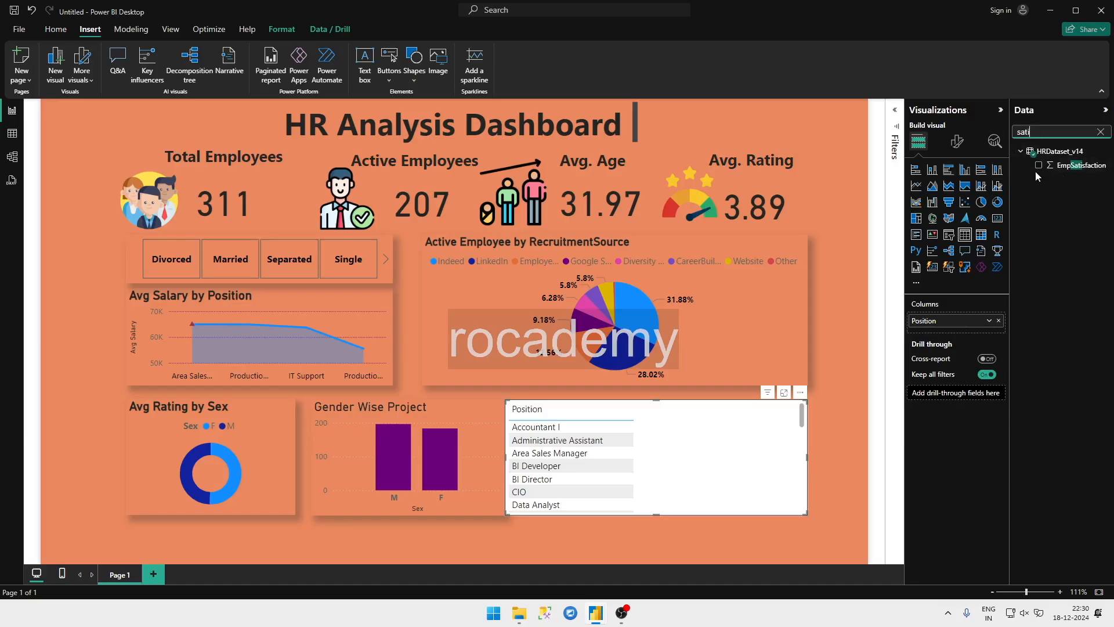
click(1038, 166)
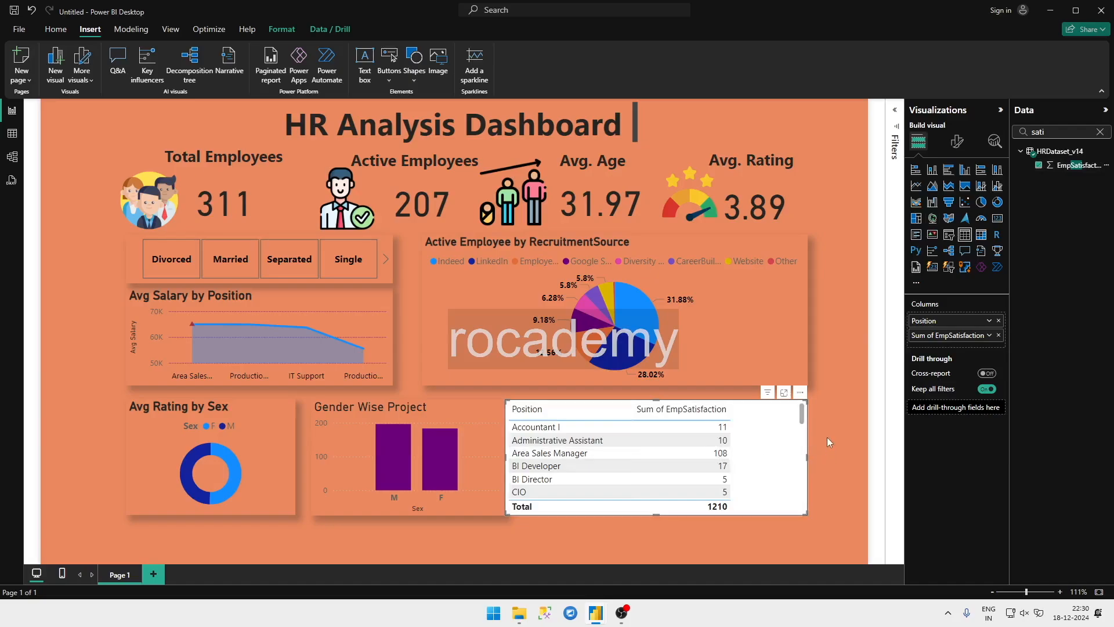
Step: Turn off the background of the Position table and turn on its shadow
click(958, 142)
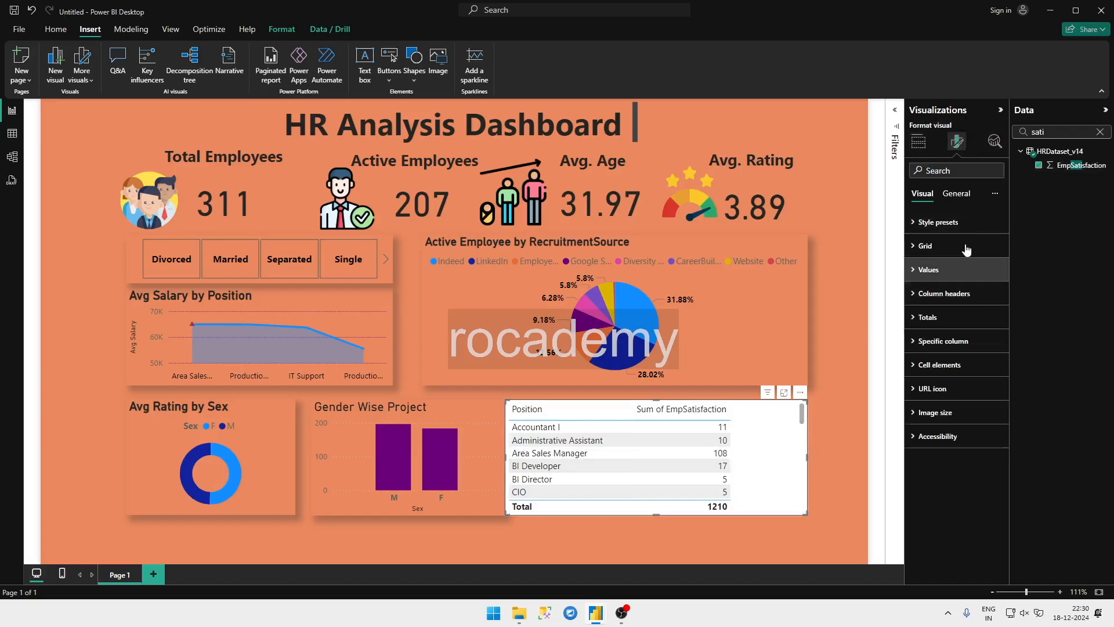
click(956, 193)
click(986, 270)
click(1000, 298)
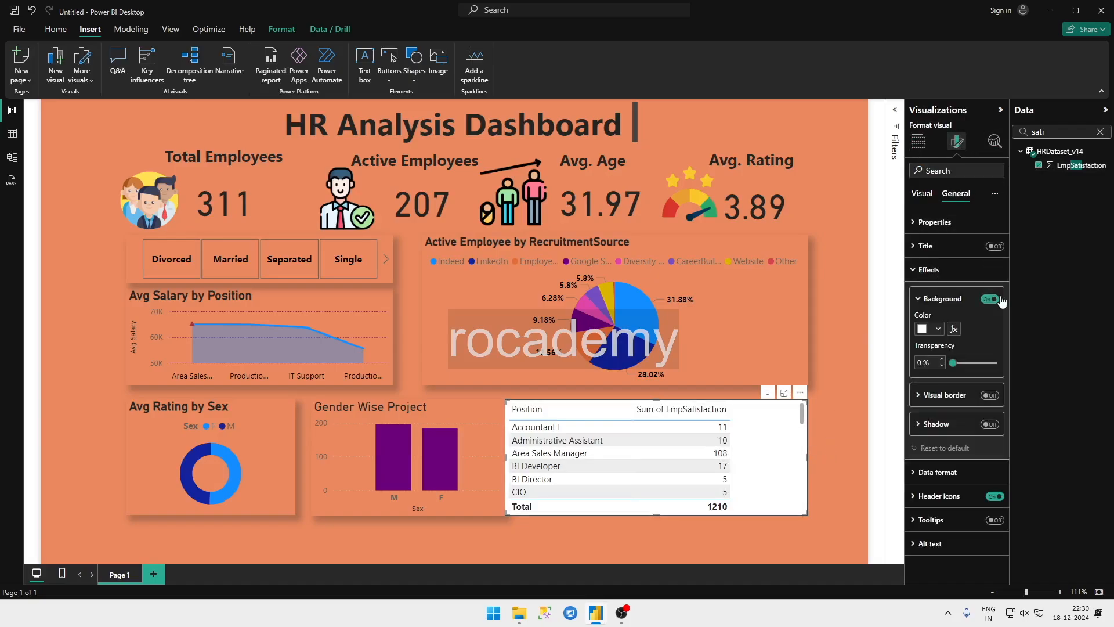
click(1000, 299)
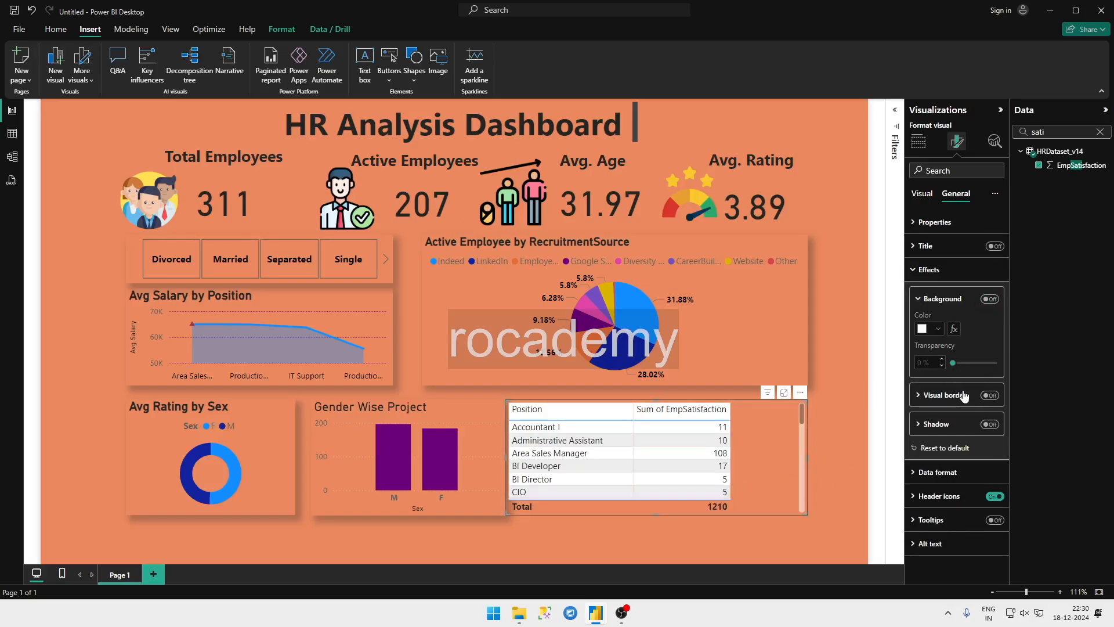
click(991, 425)
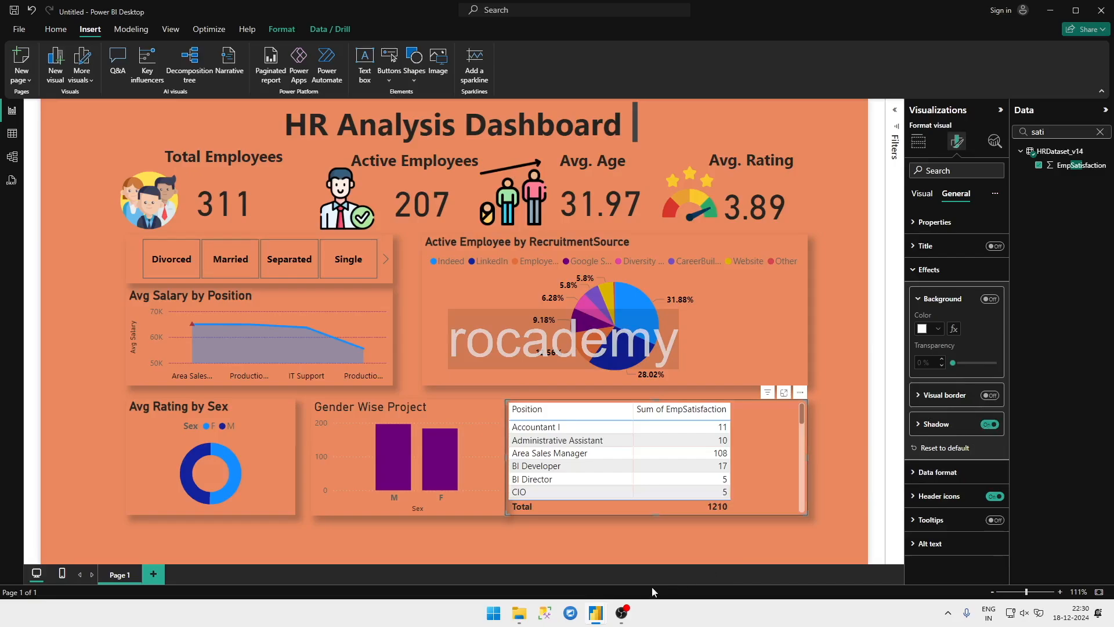
Step: Compare the Position table with the HR Analytics reference report and examine its size properties and style presets
mouse_move(595, 613)
click(582, 574)
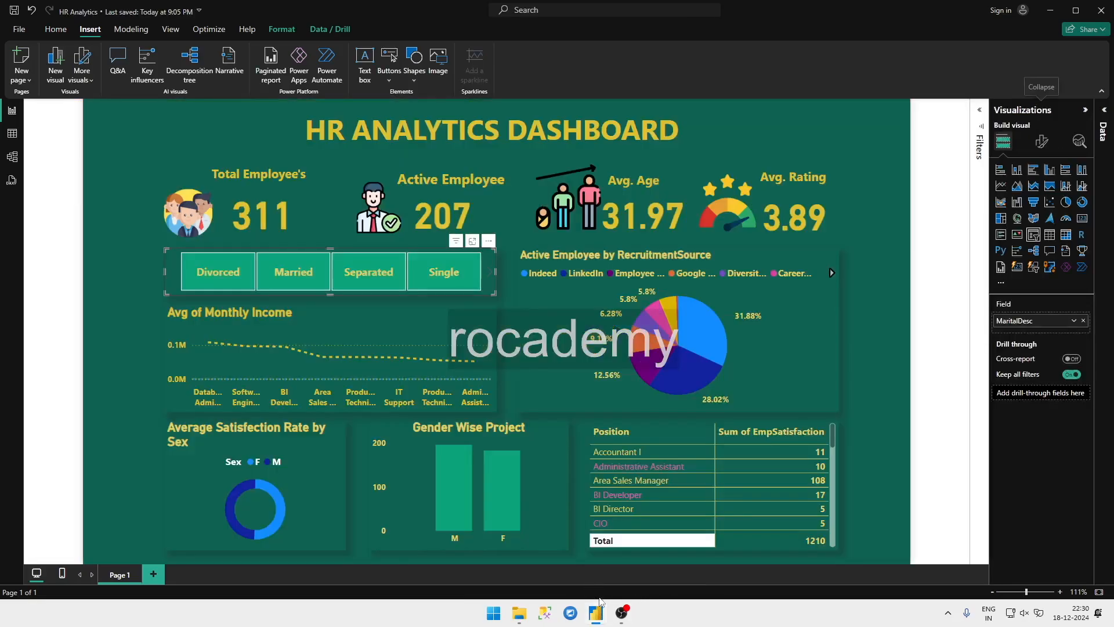
key(alt+Tab)
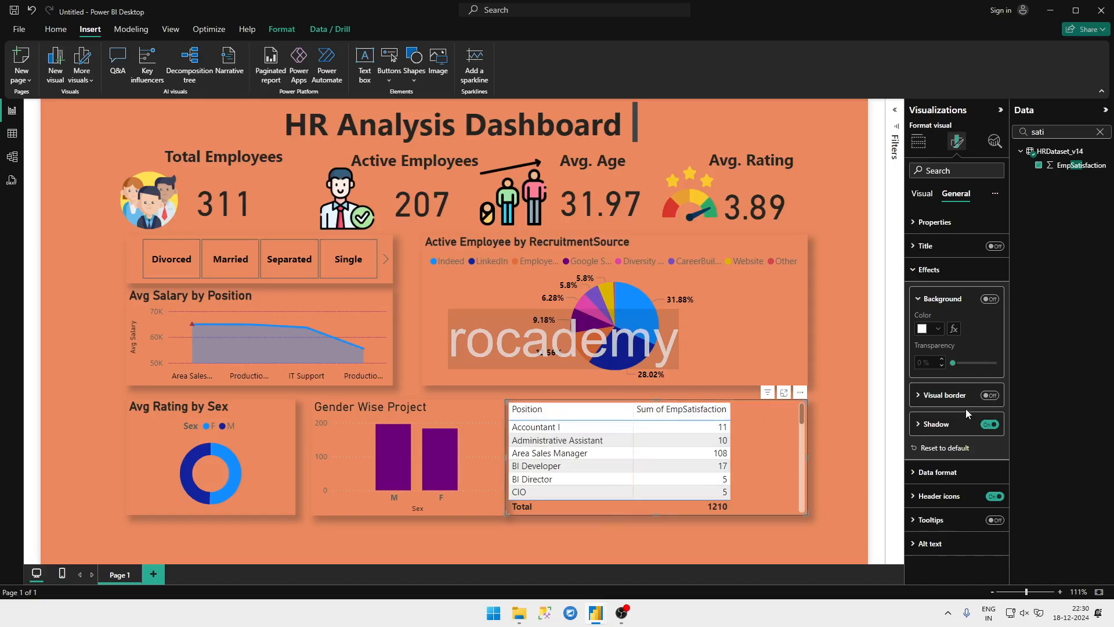
click(931, 223)
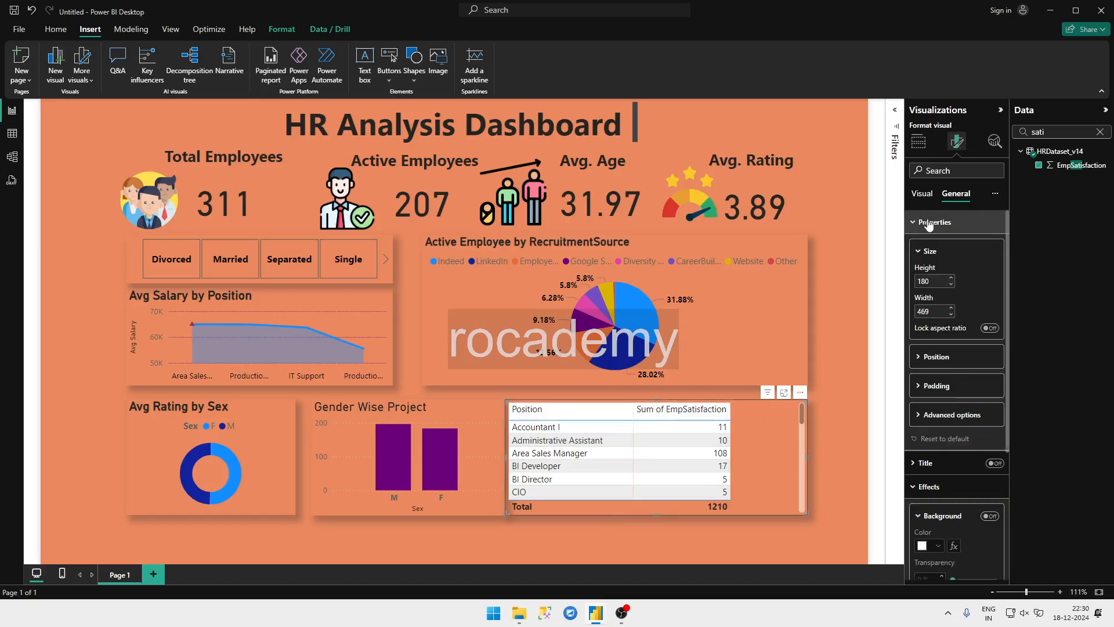
click(924, 202)
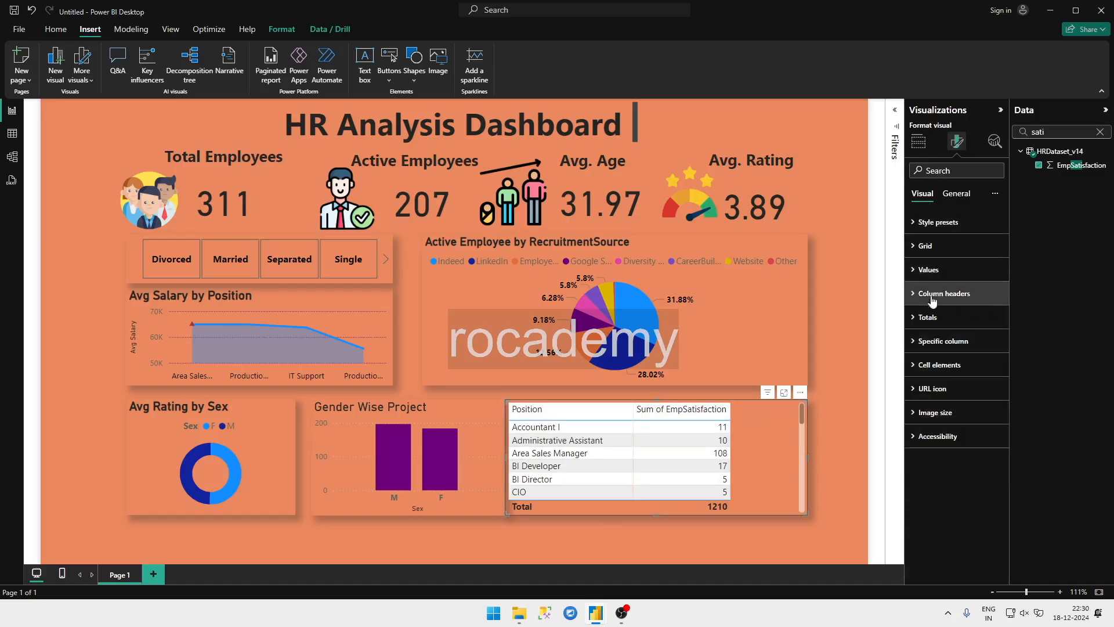
click(940, 223)
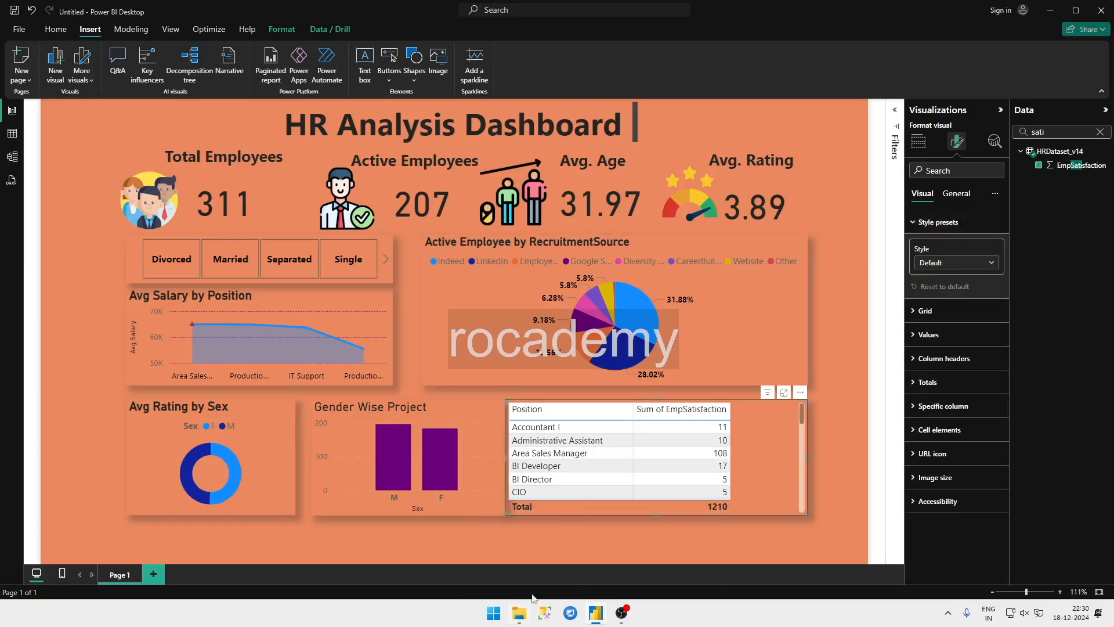
click(837, 489)
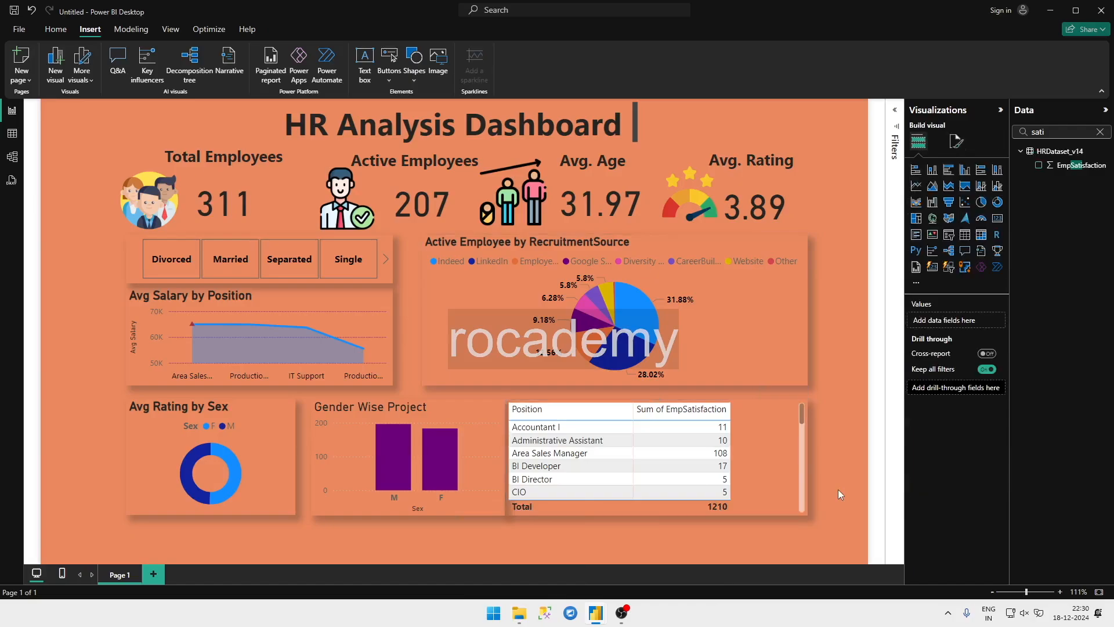